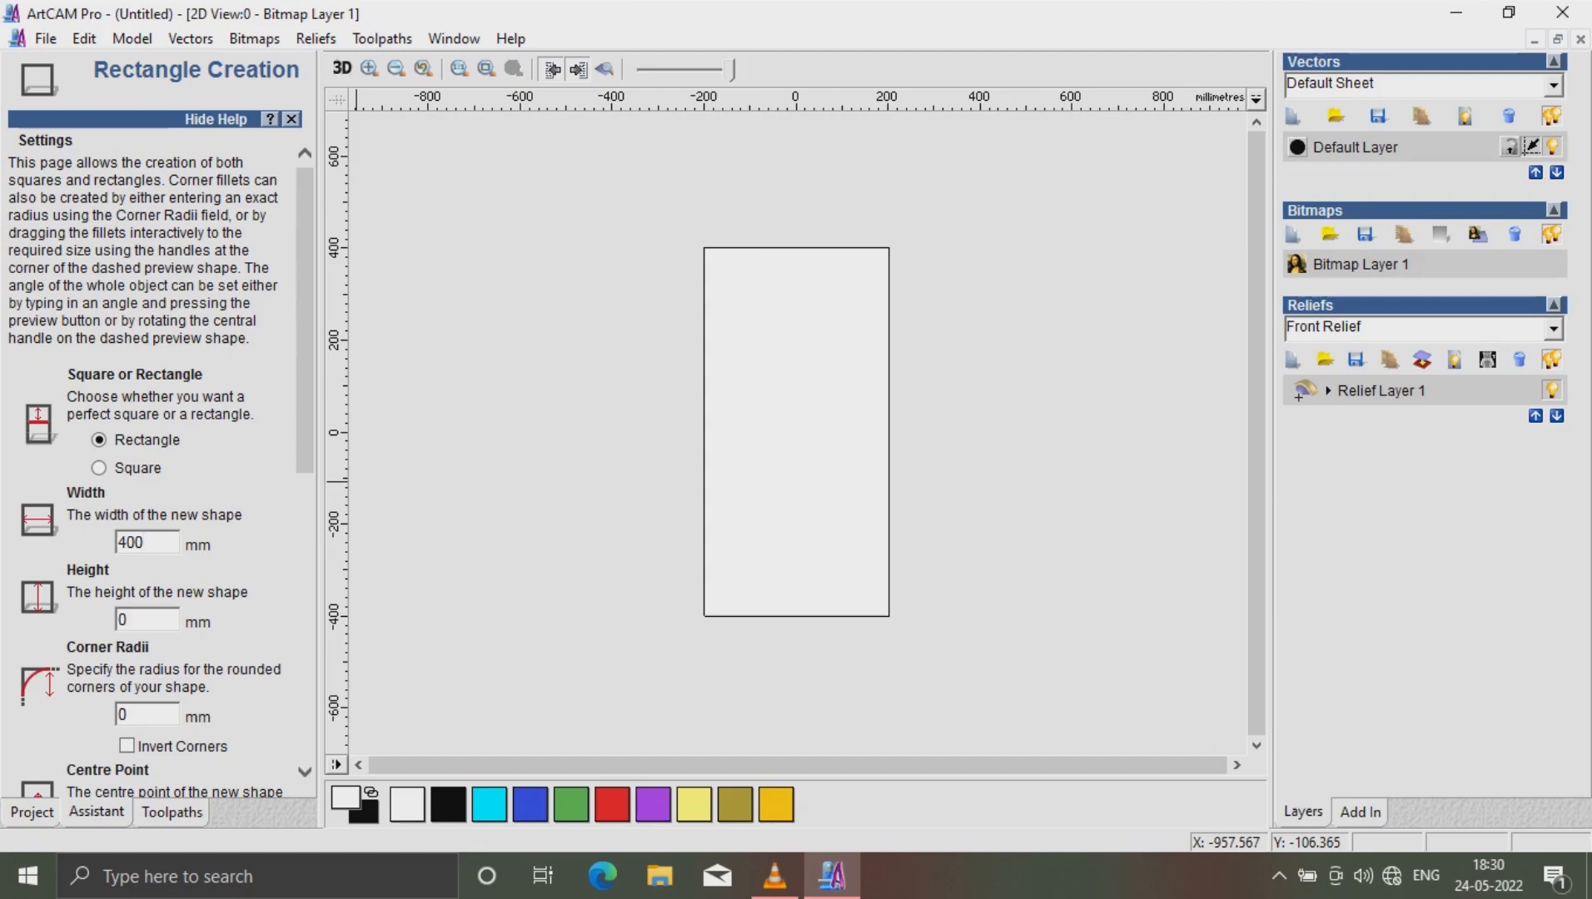
Set the new rectangle's height to 800 mm and create the 400 x 800 mm rectangle centred on the artwork
key(Tab)
text(800)
scroll(158, 458, down, 3)
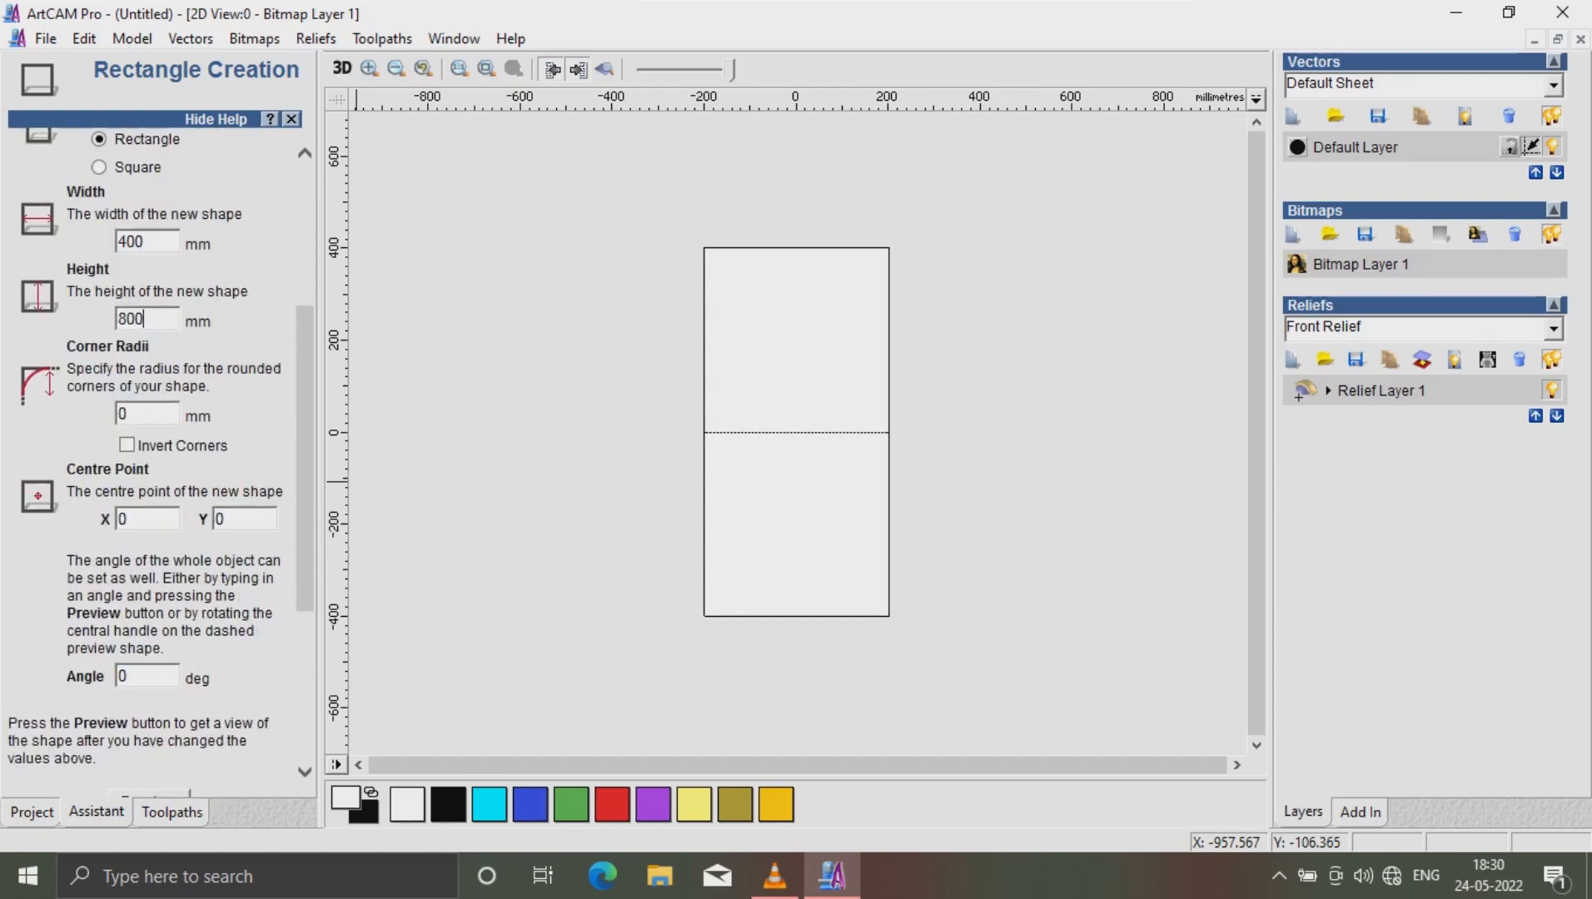
scroll(158, 458, down, 8)
click(188, 780)
click(737, 475)
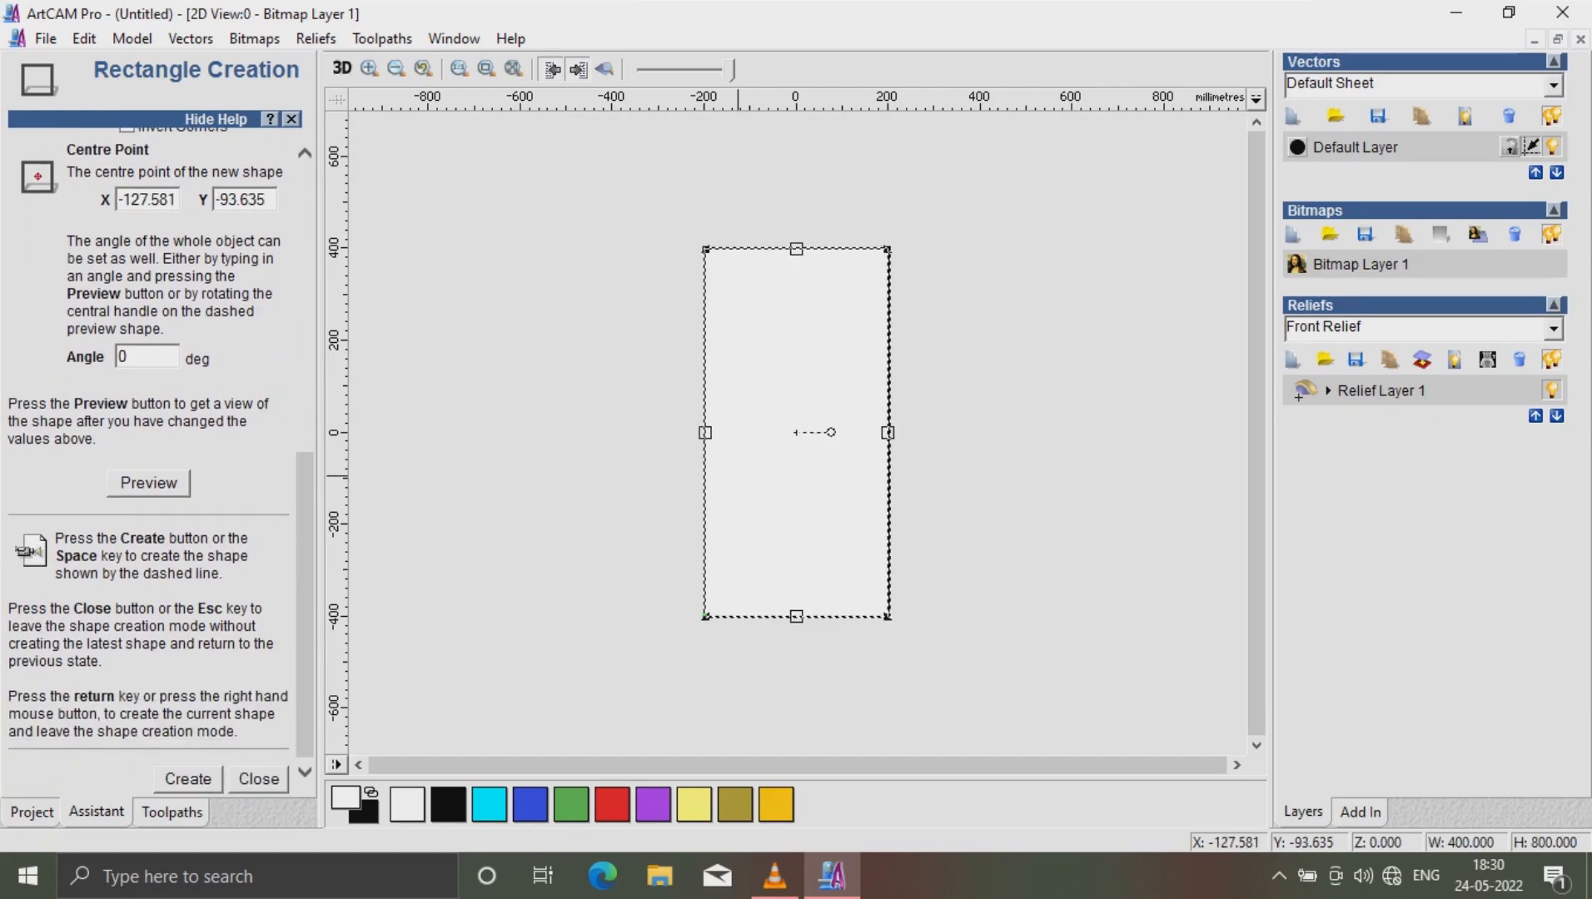
key(Escape)
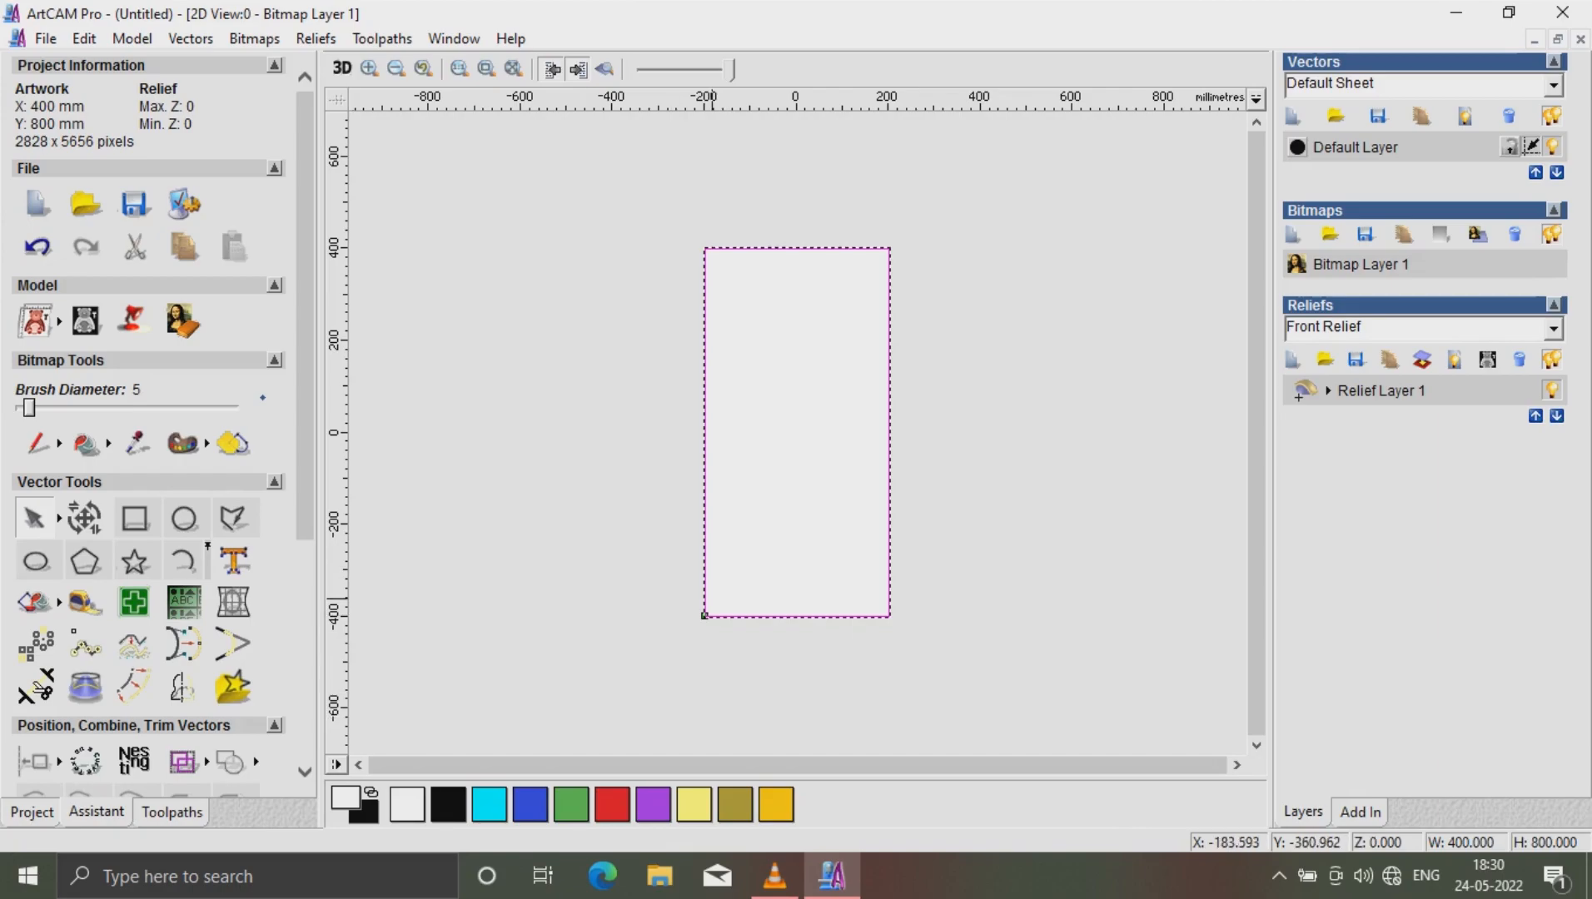
Nudge the rectangle down and left off the artwork edge, and centre it back in the page
key(Down)
key(Down)
key(Down)
key(Down)
key(Down)
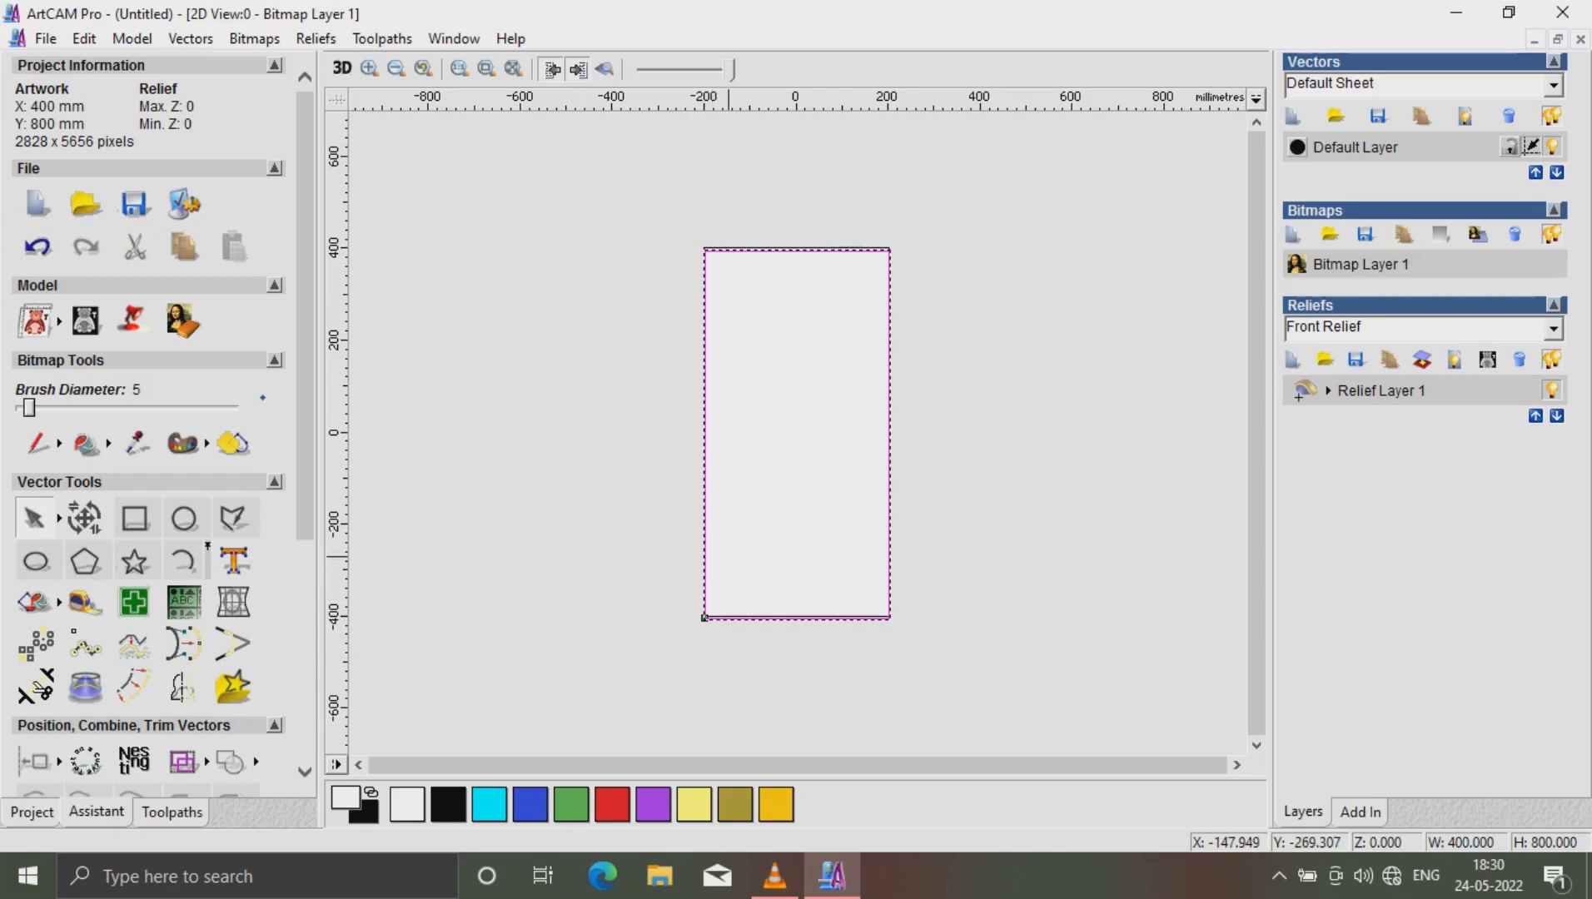
key(Left)
key(Left)
key(Left)
key(Left)
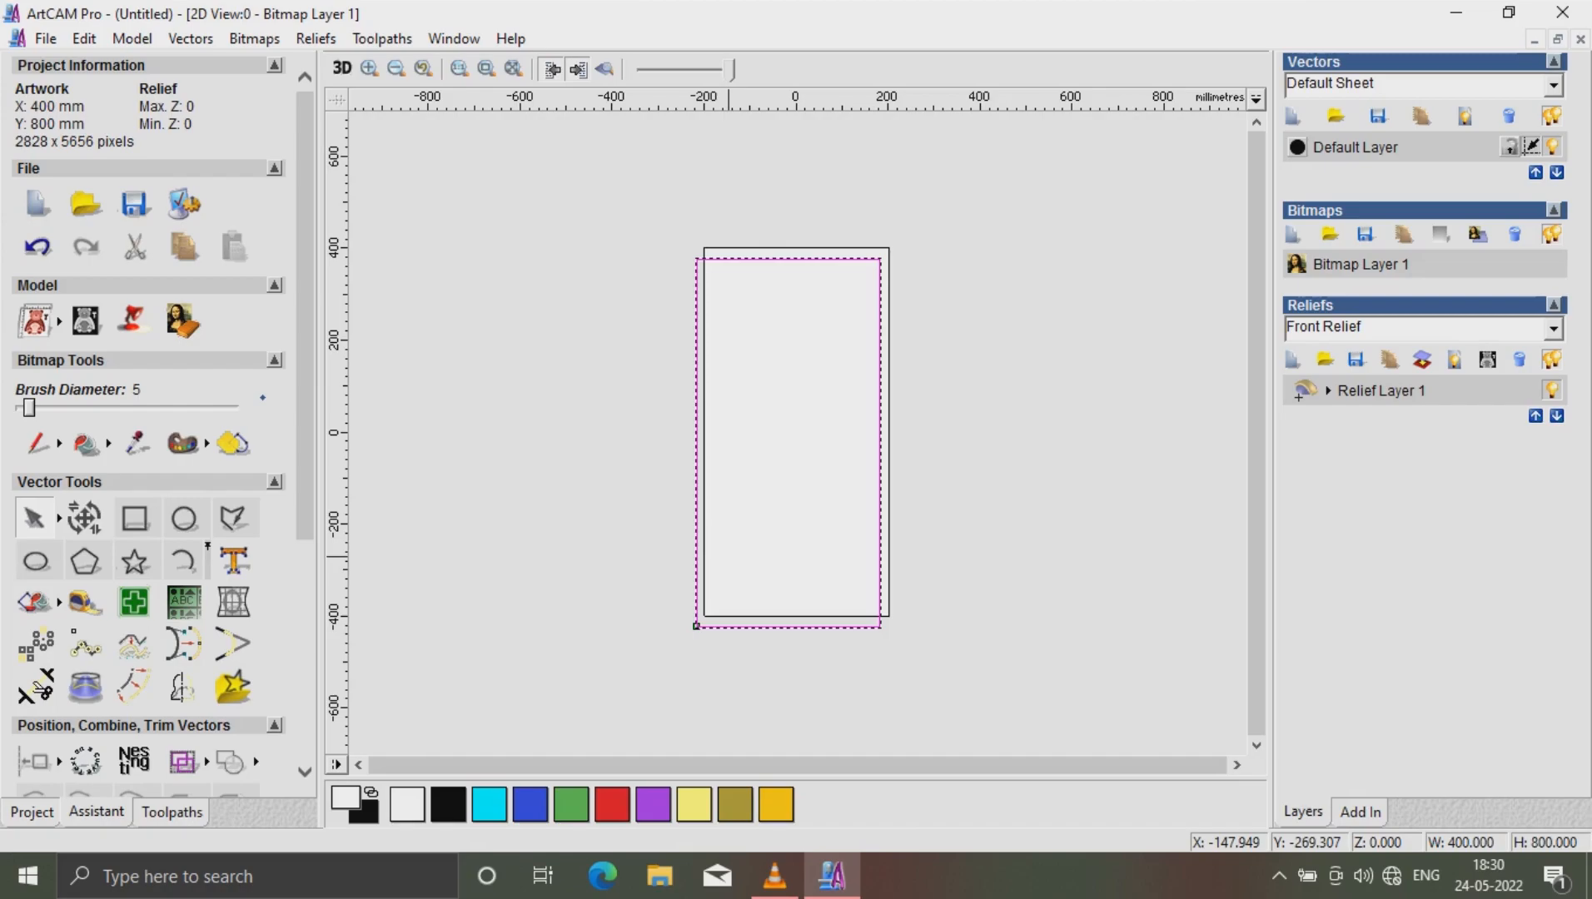
key(F9)
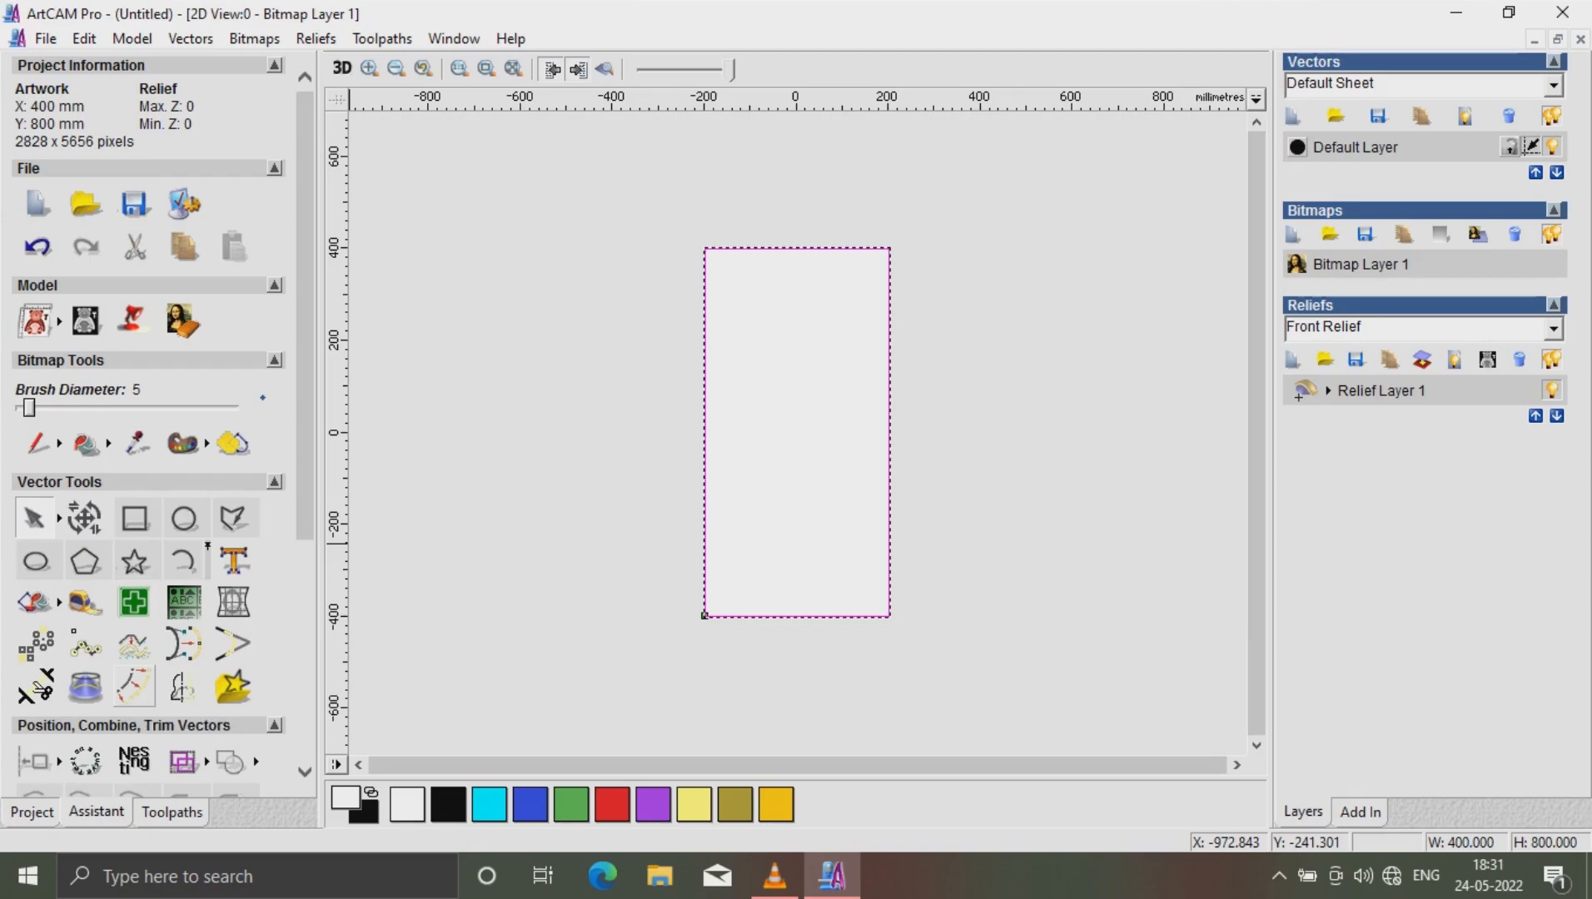
Offset the 400 x 800 mm rectangle inwards by 20 mm with radiused corners, keeping the original vector
click(134, 686)
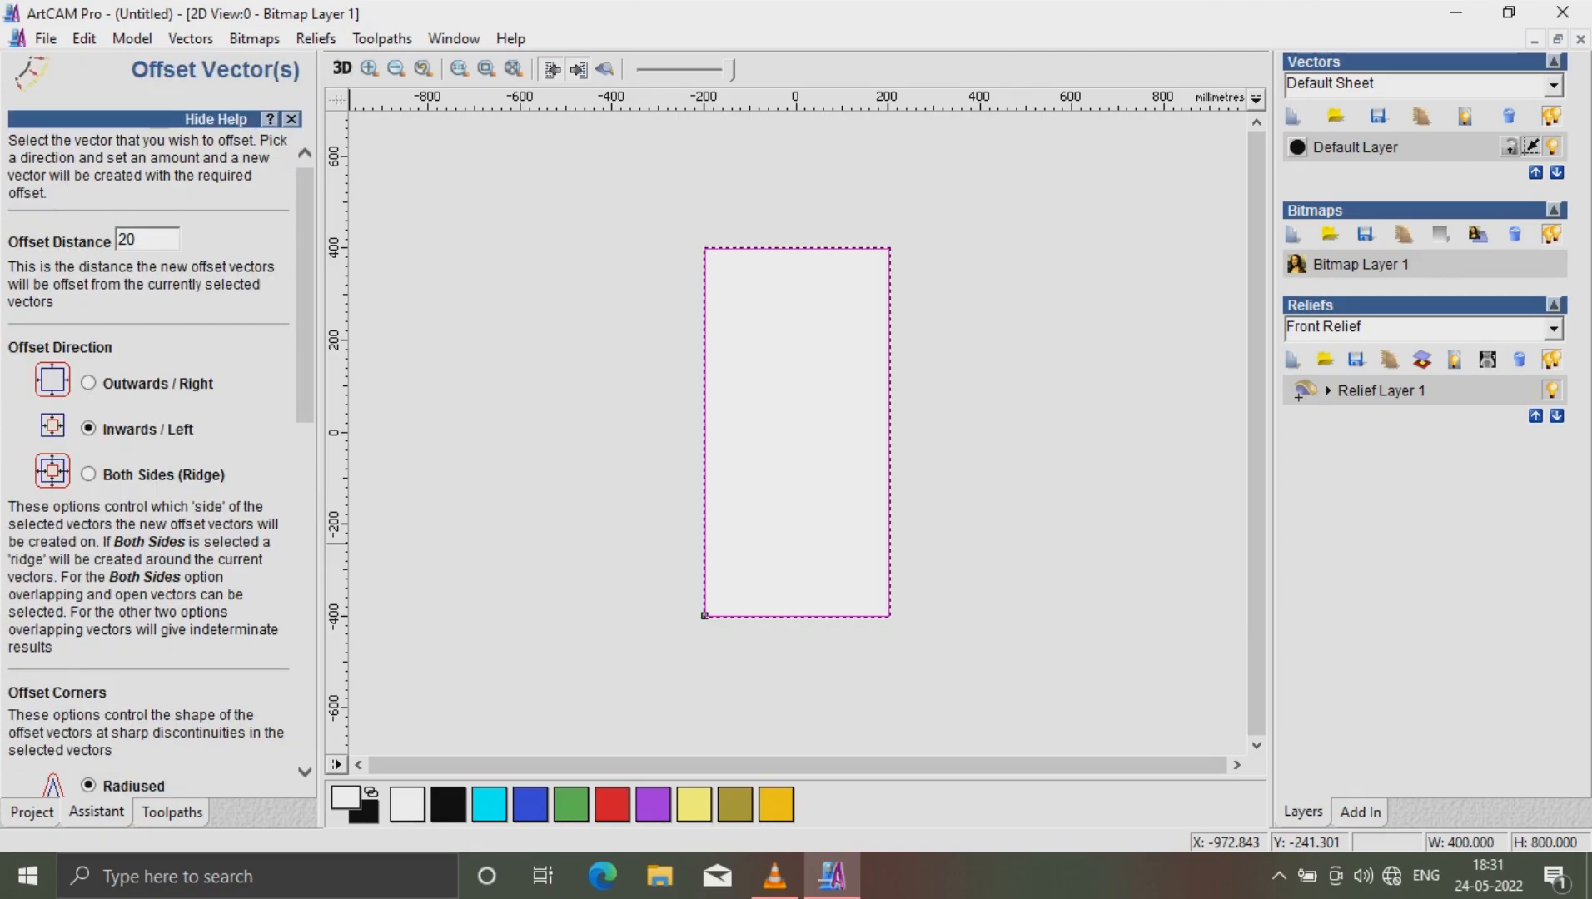
key(Return)
text(20)
scroll(150, 441, down, 15)
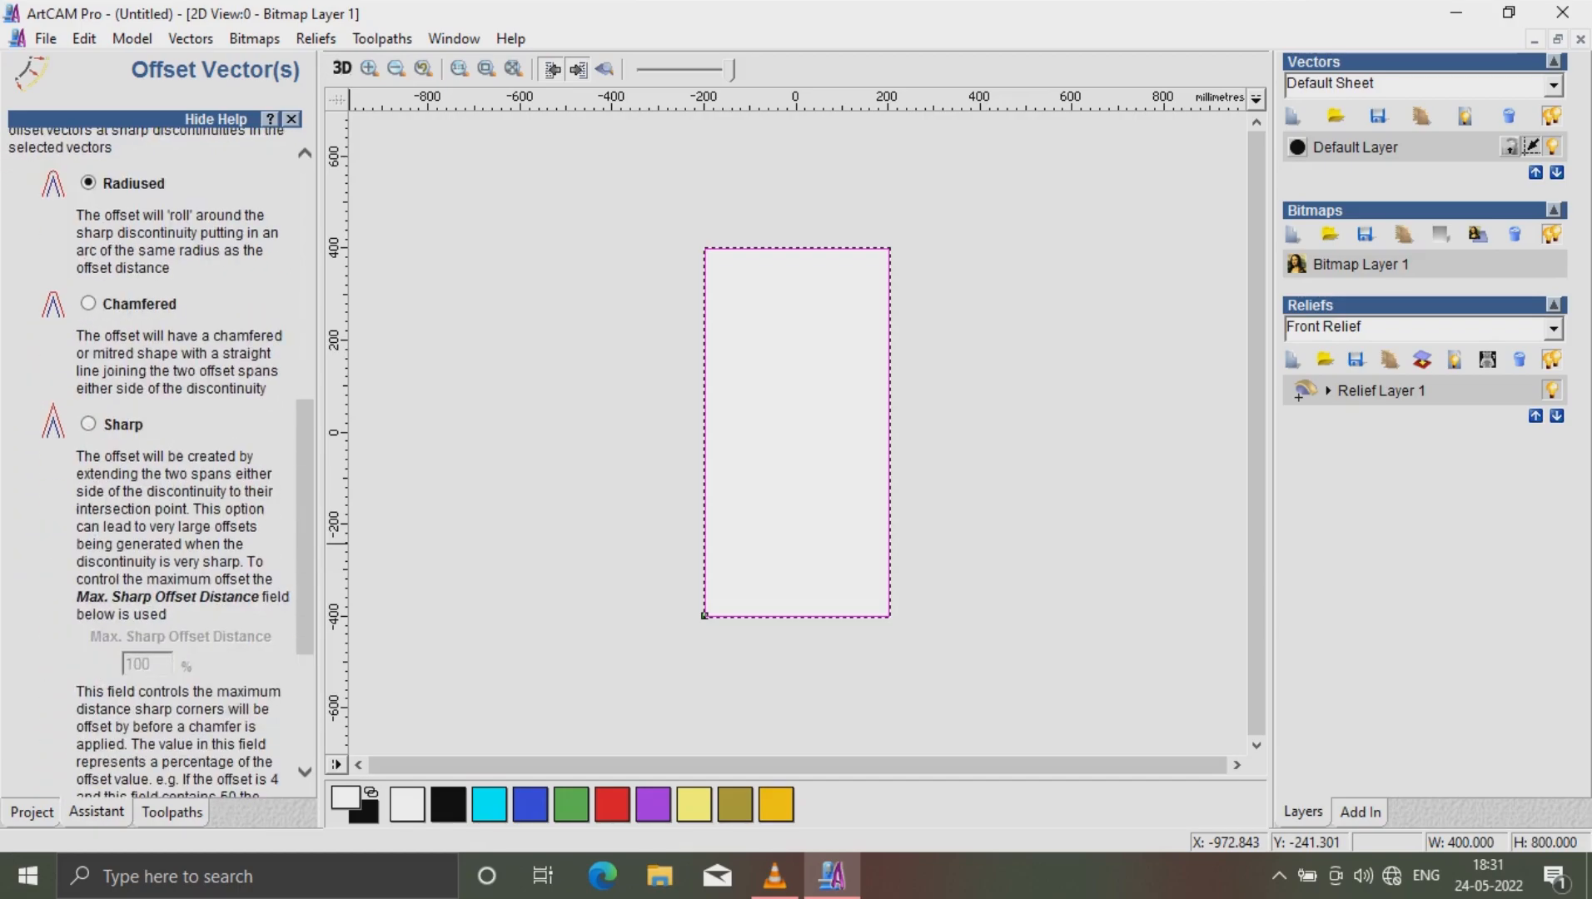
scroll(150, 441, up, 1)
scroll(150, 441, down, 1)
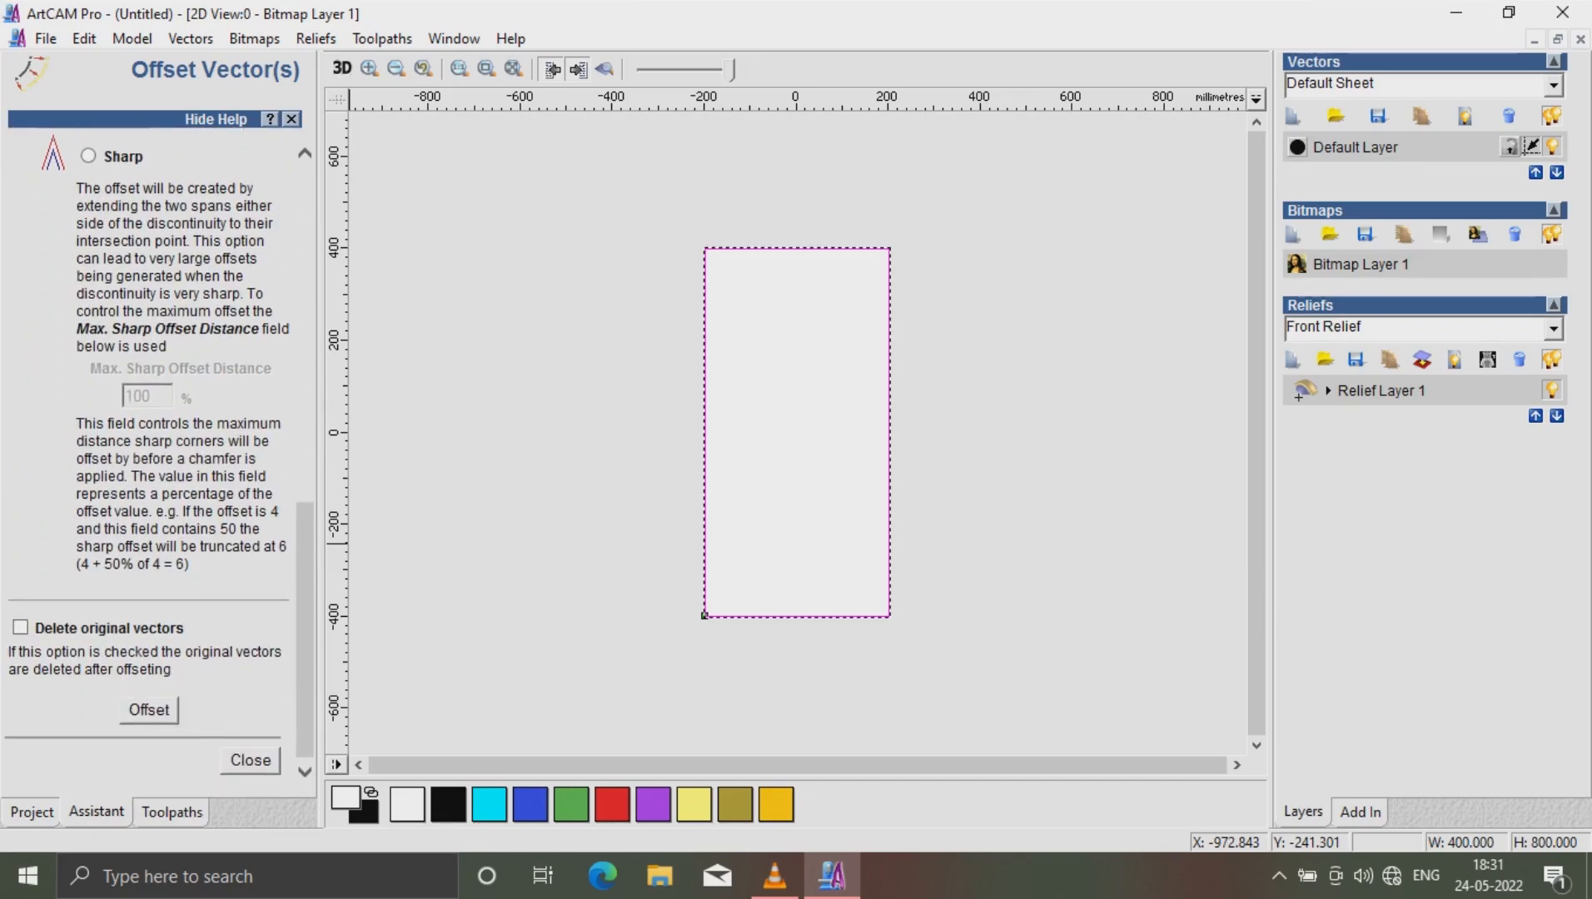
click(149, 709)
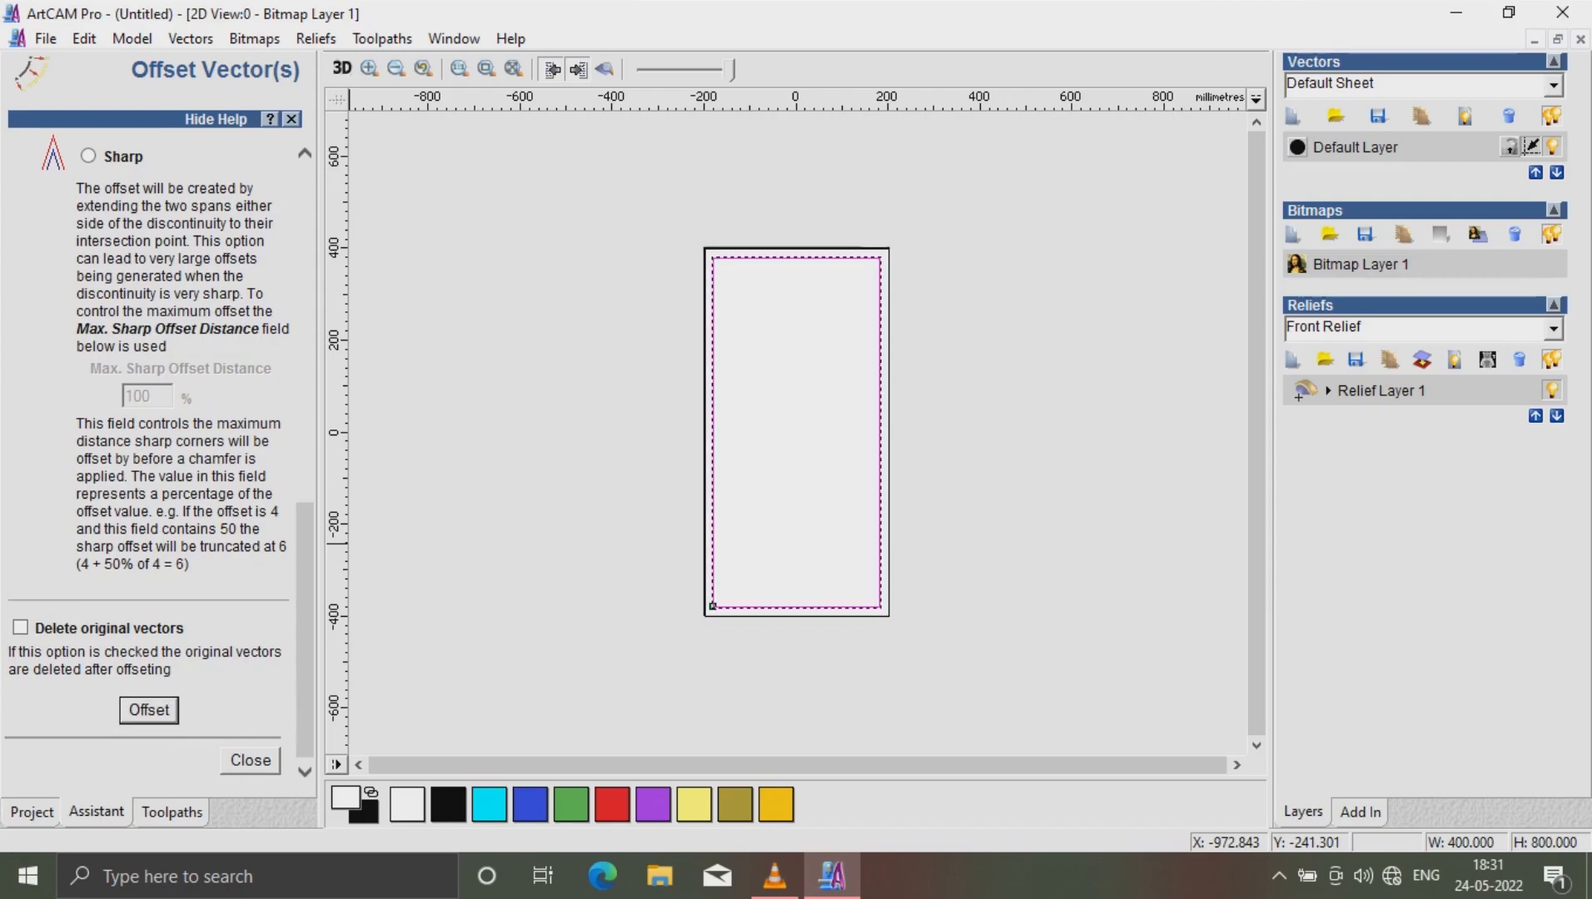
click(250, 760)
Draw a start-end-point arc about 430 mm wide with a radius of about 217 mm, beside the rectangles on their left
scroll(688, 501, up, 3)
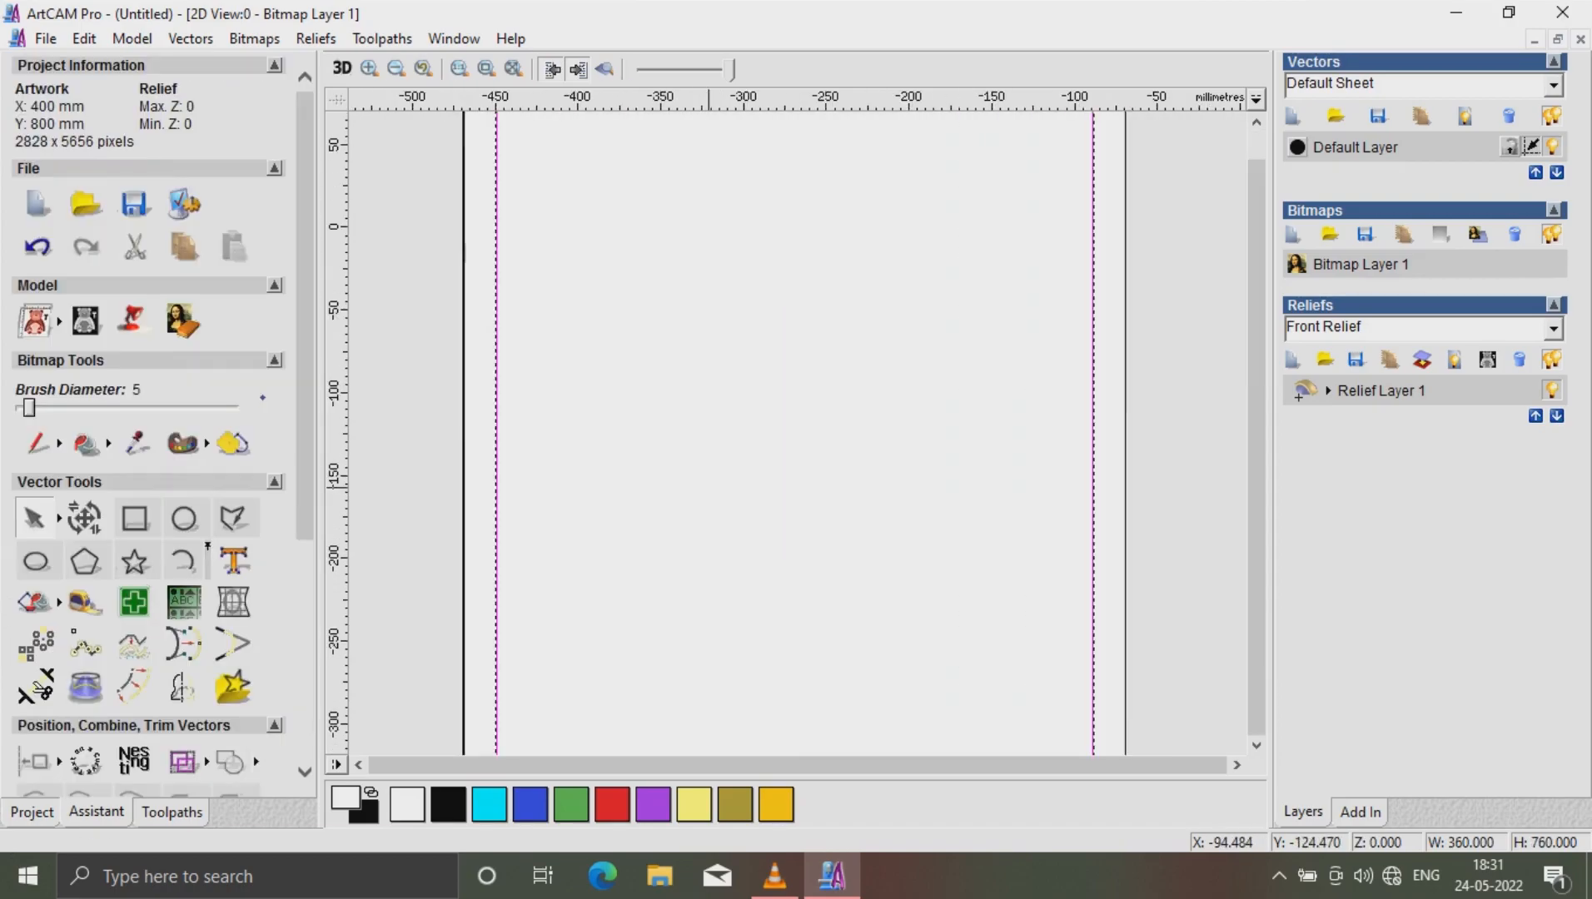
scroll(700, 525, down, 4)
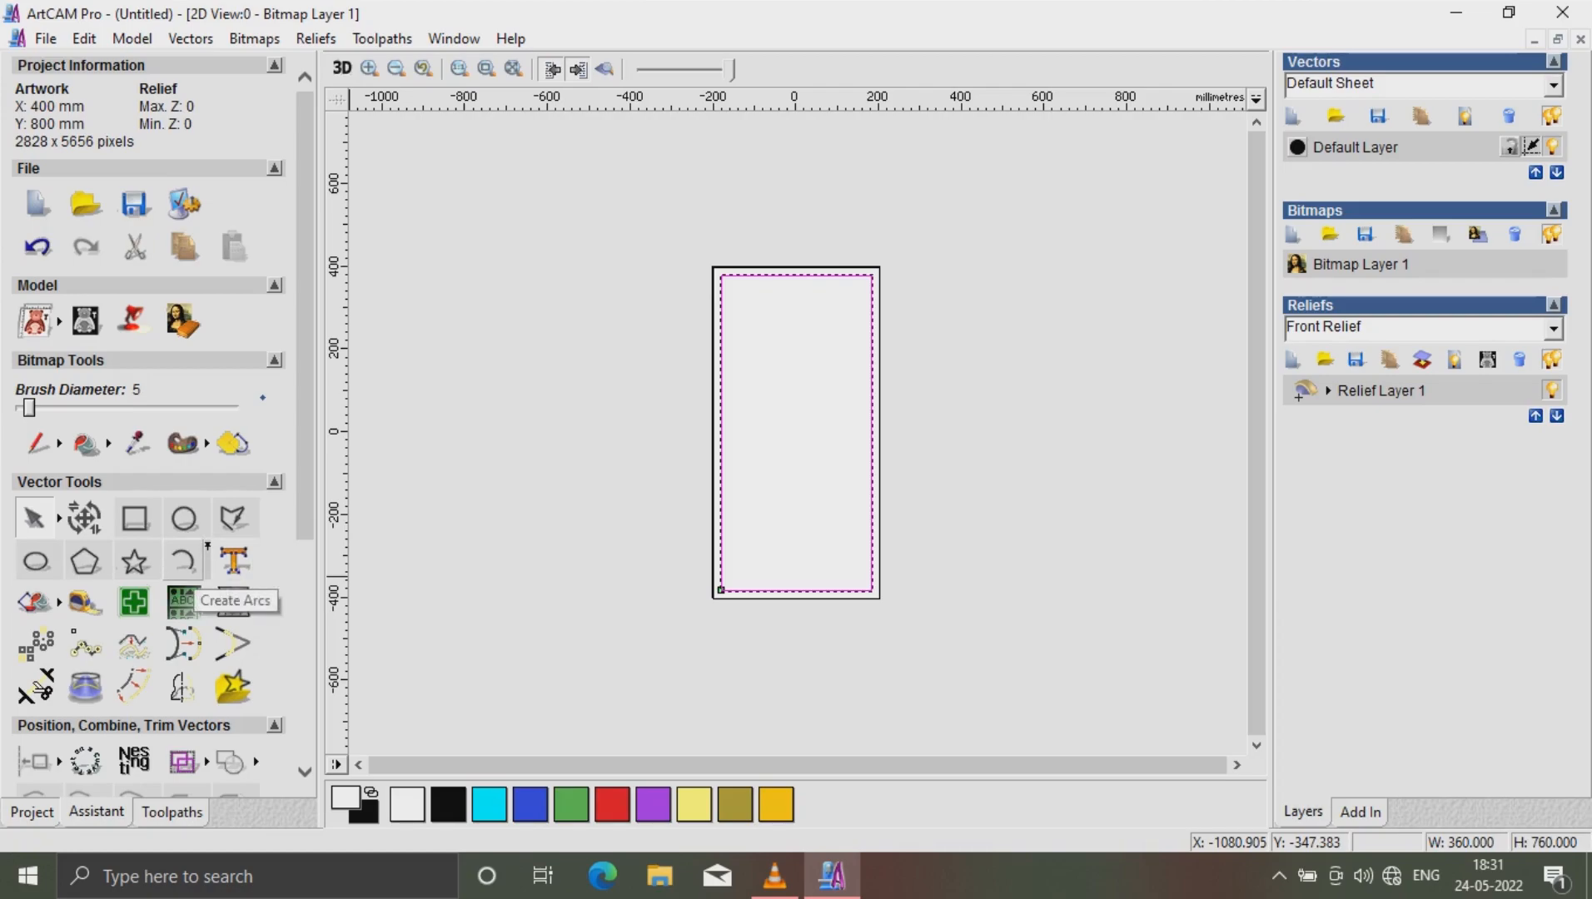
click(183, 561)
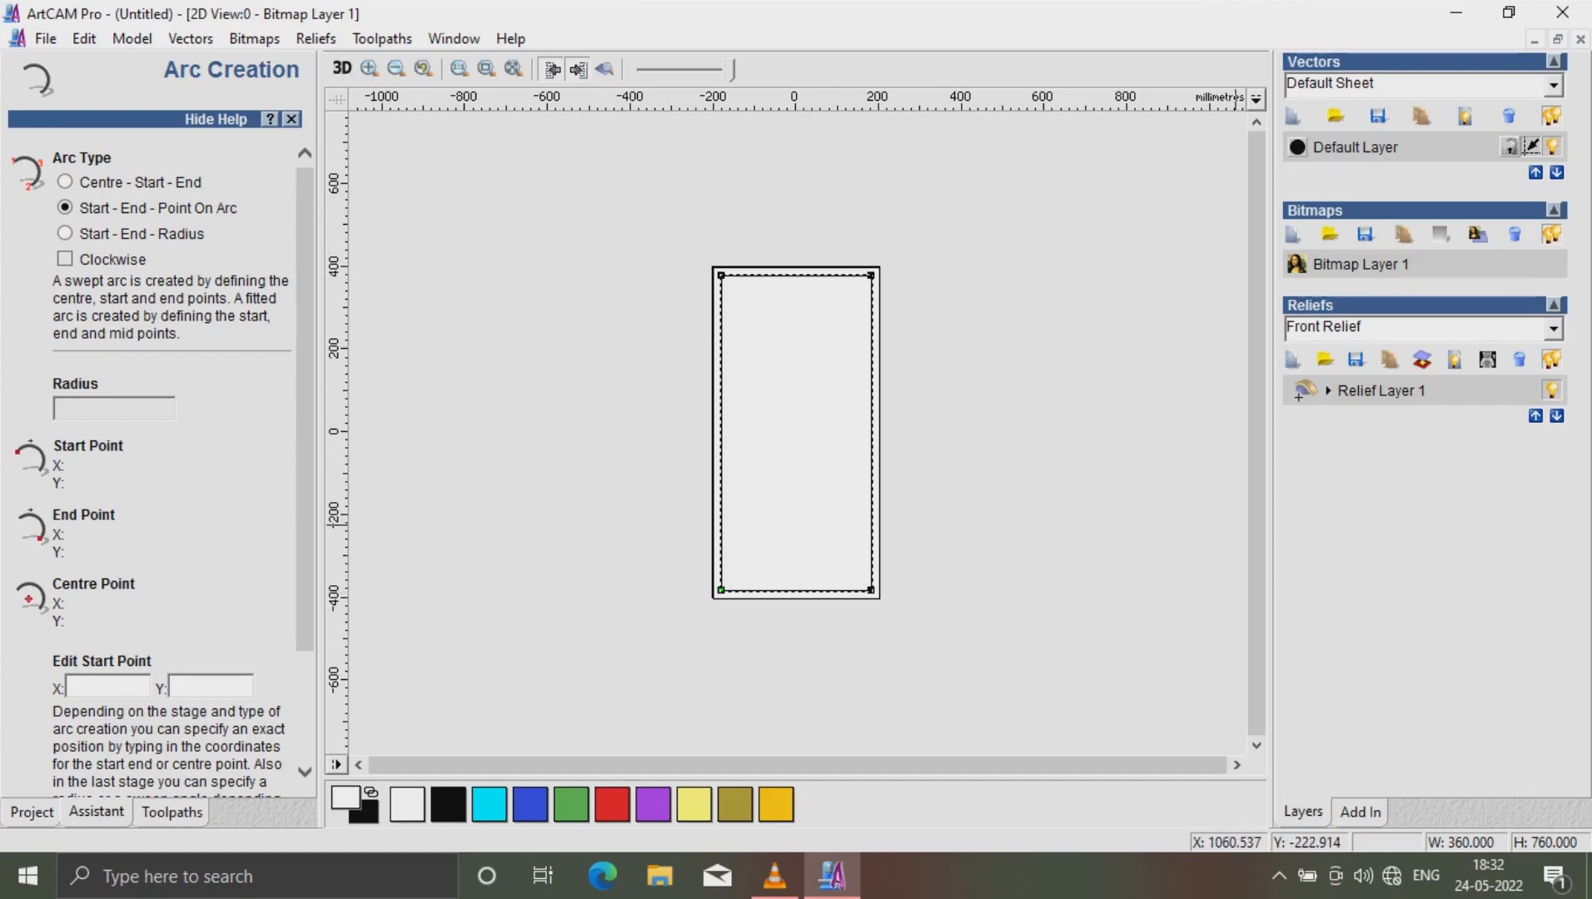
click(405, 411)
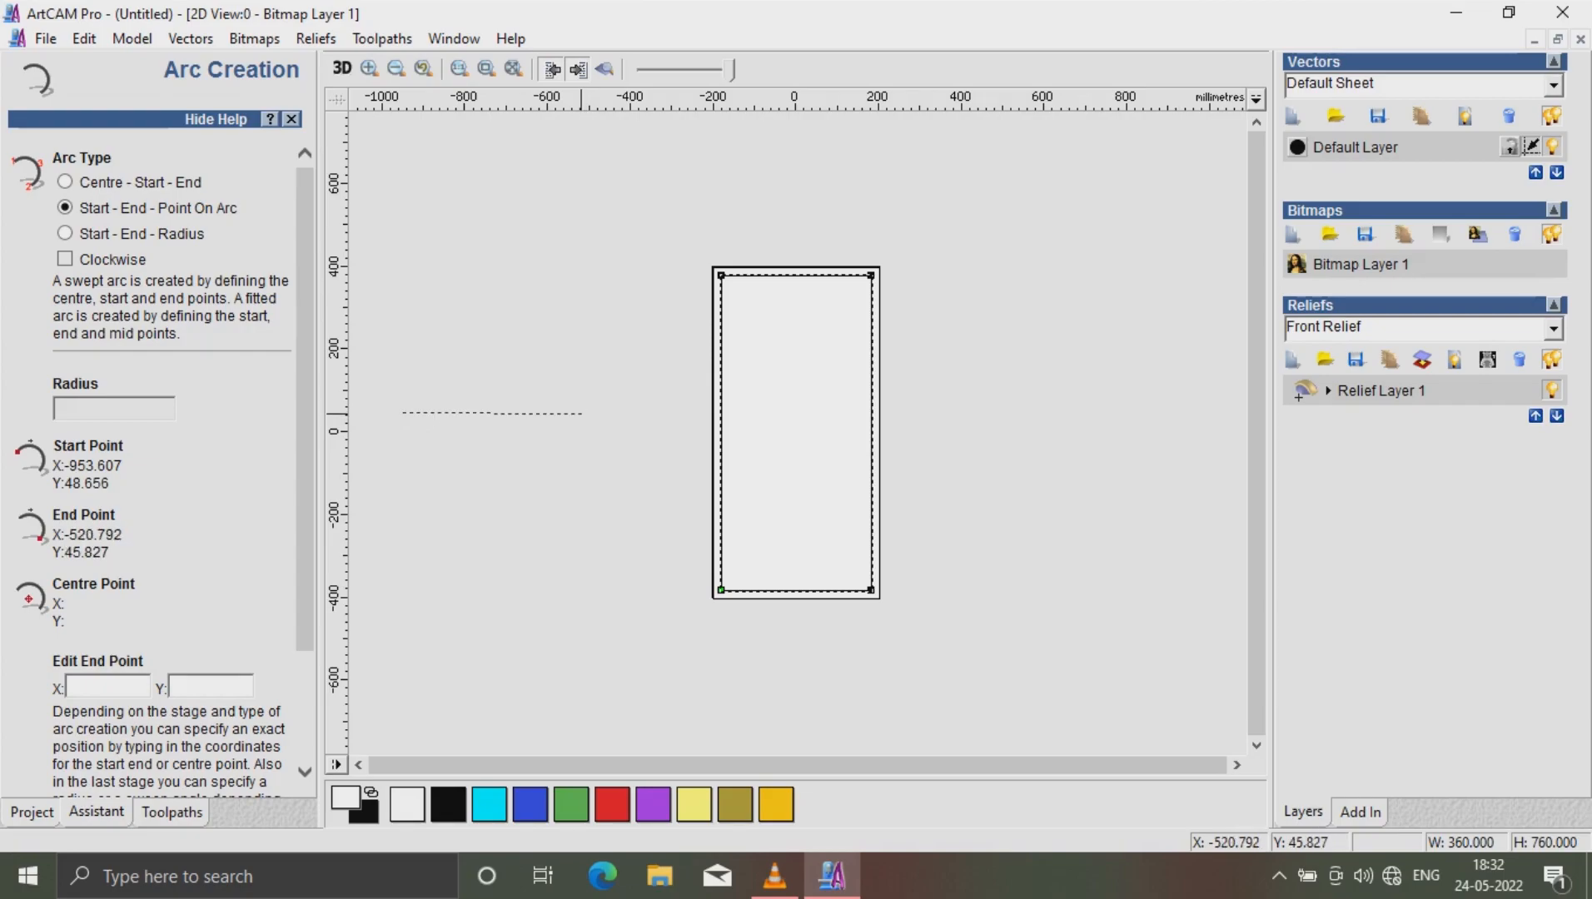
click(580, 413)
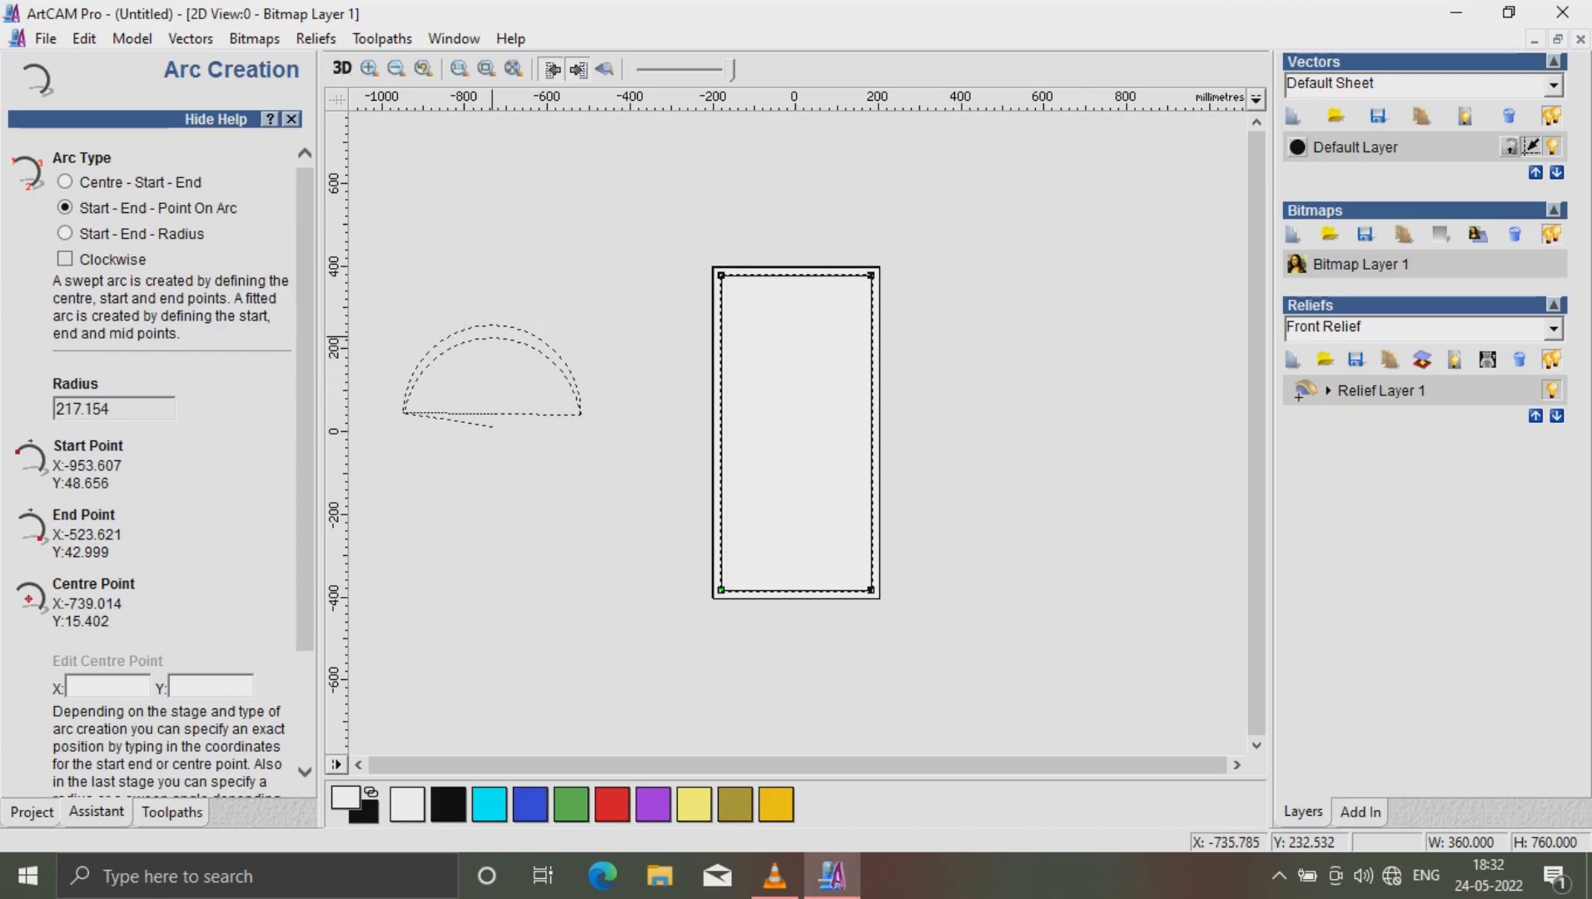
click(492, 333)
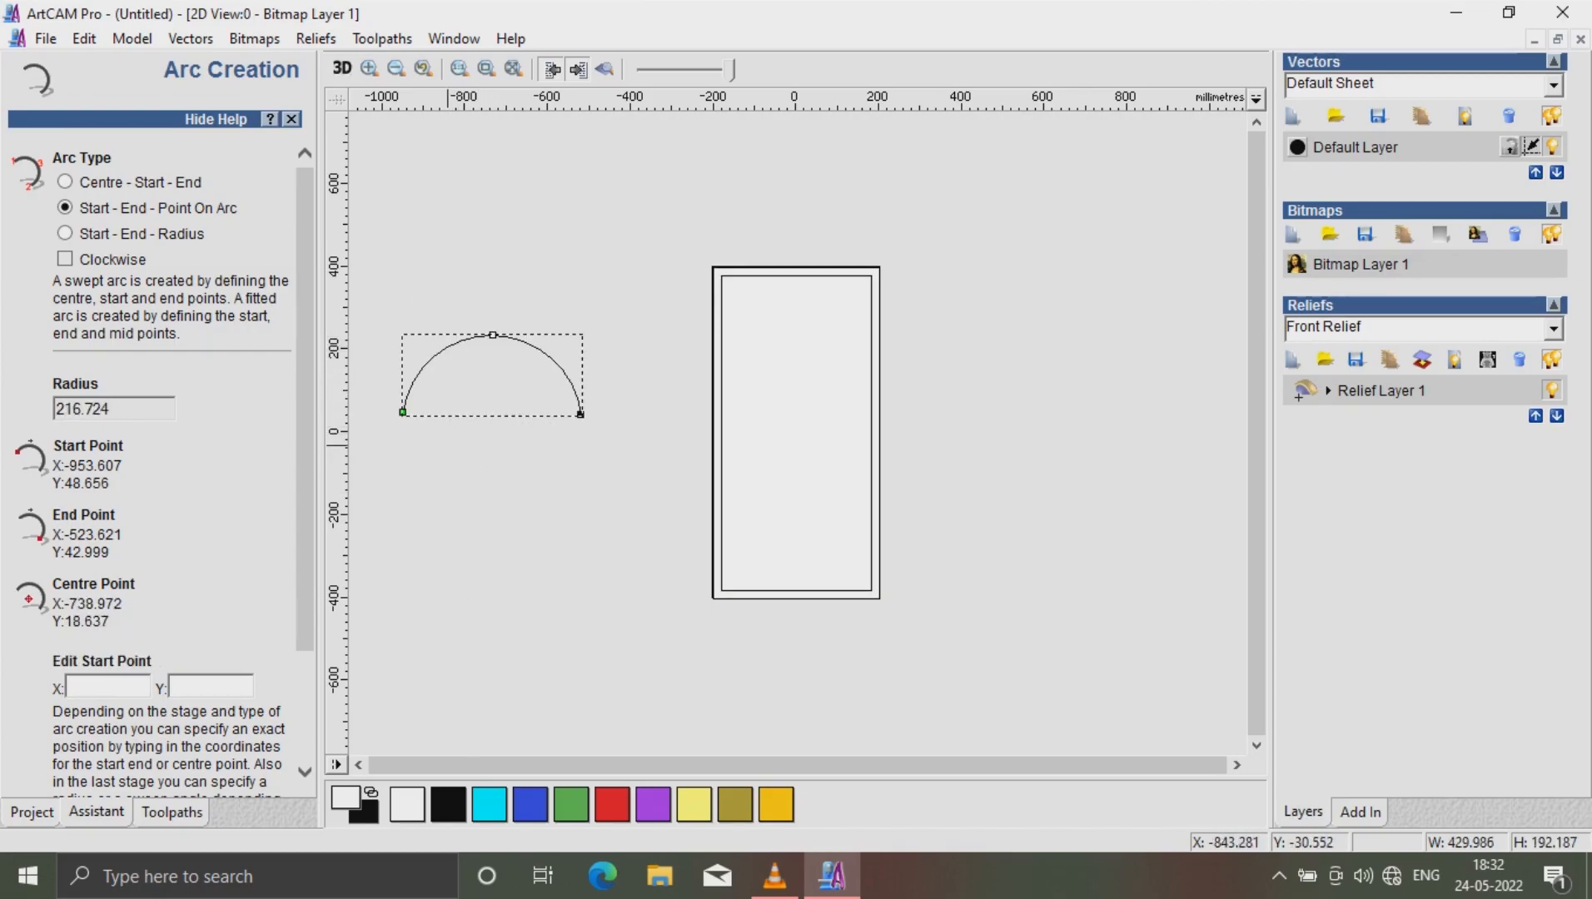
drag(305, 468, 304, 576)
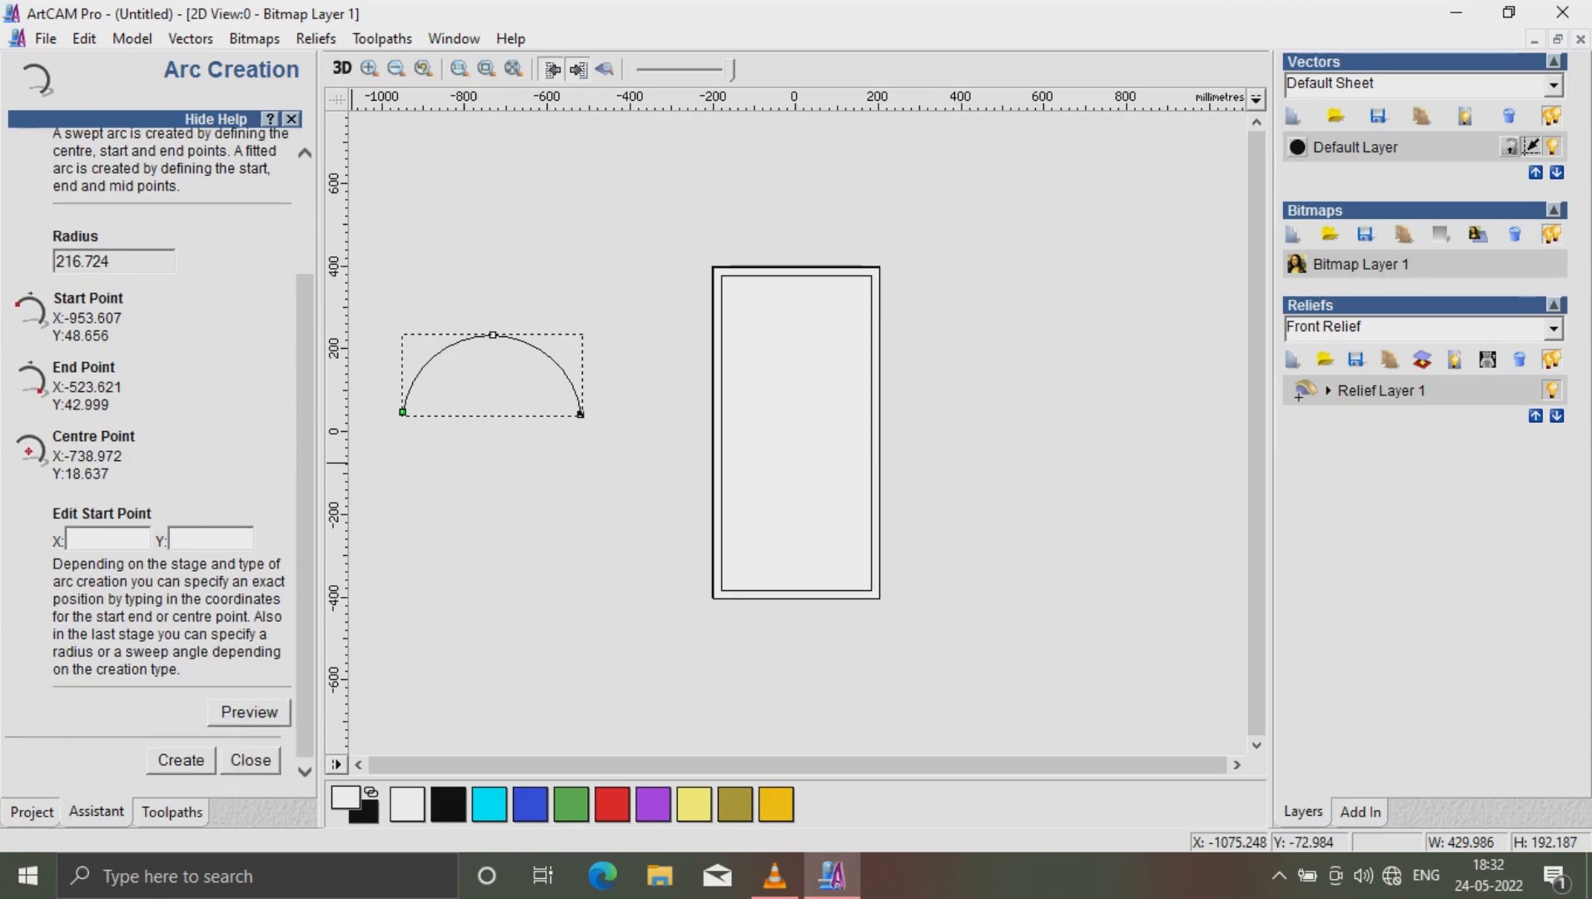
click(251, 759)
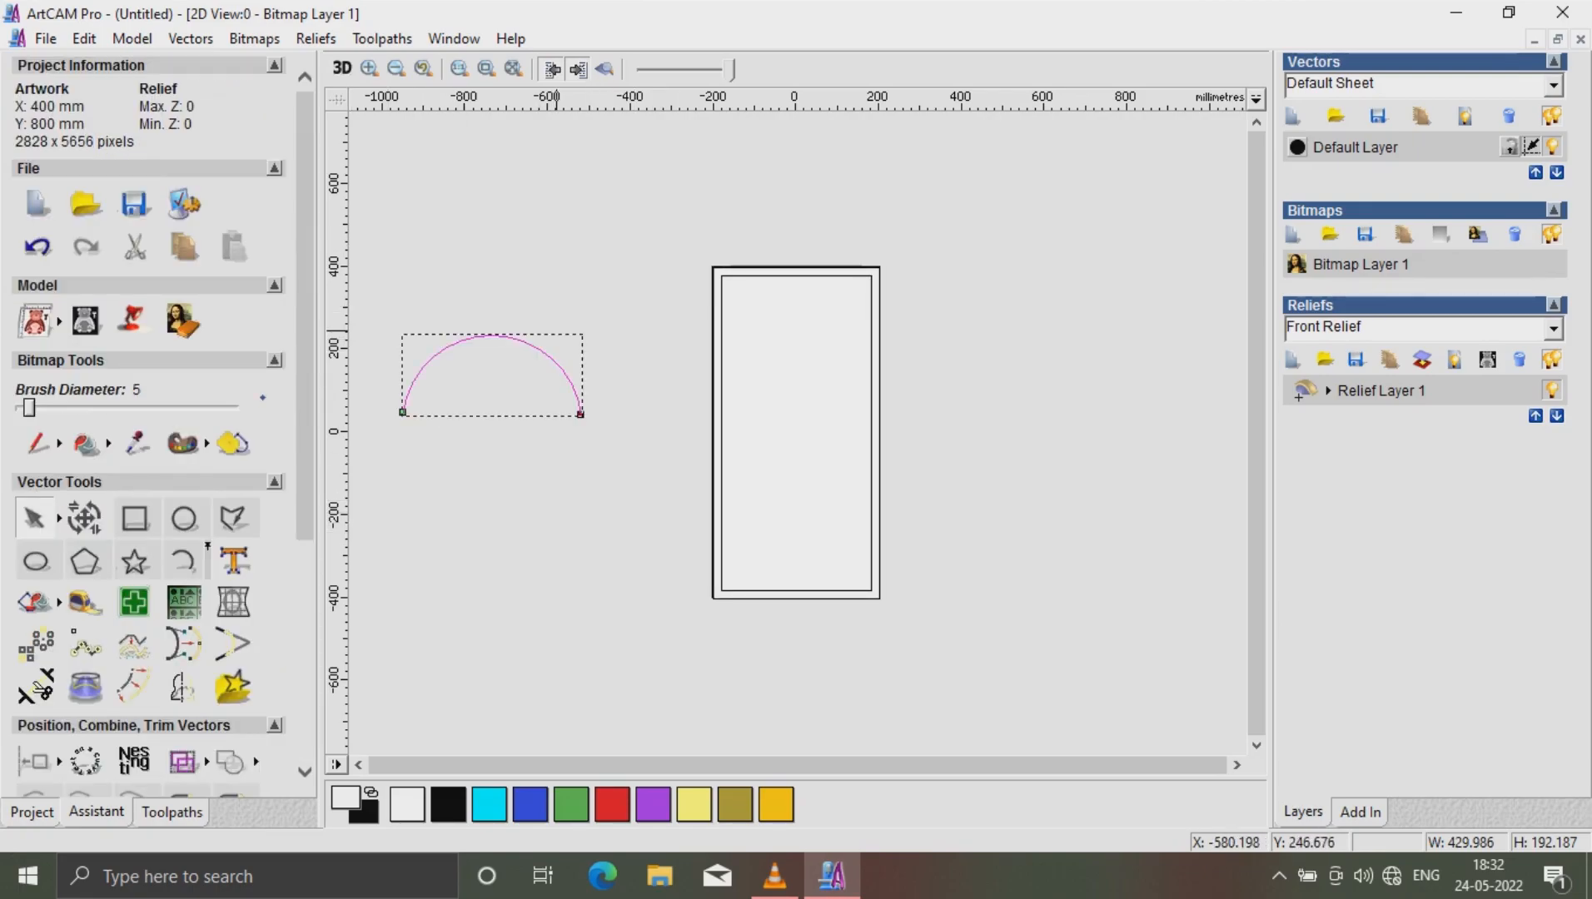
Resize the arc to 20 mm wide and 10 mm high with width and height unlinked
click(514, 443)
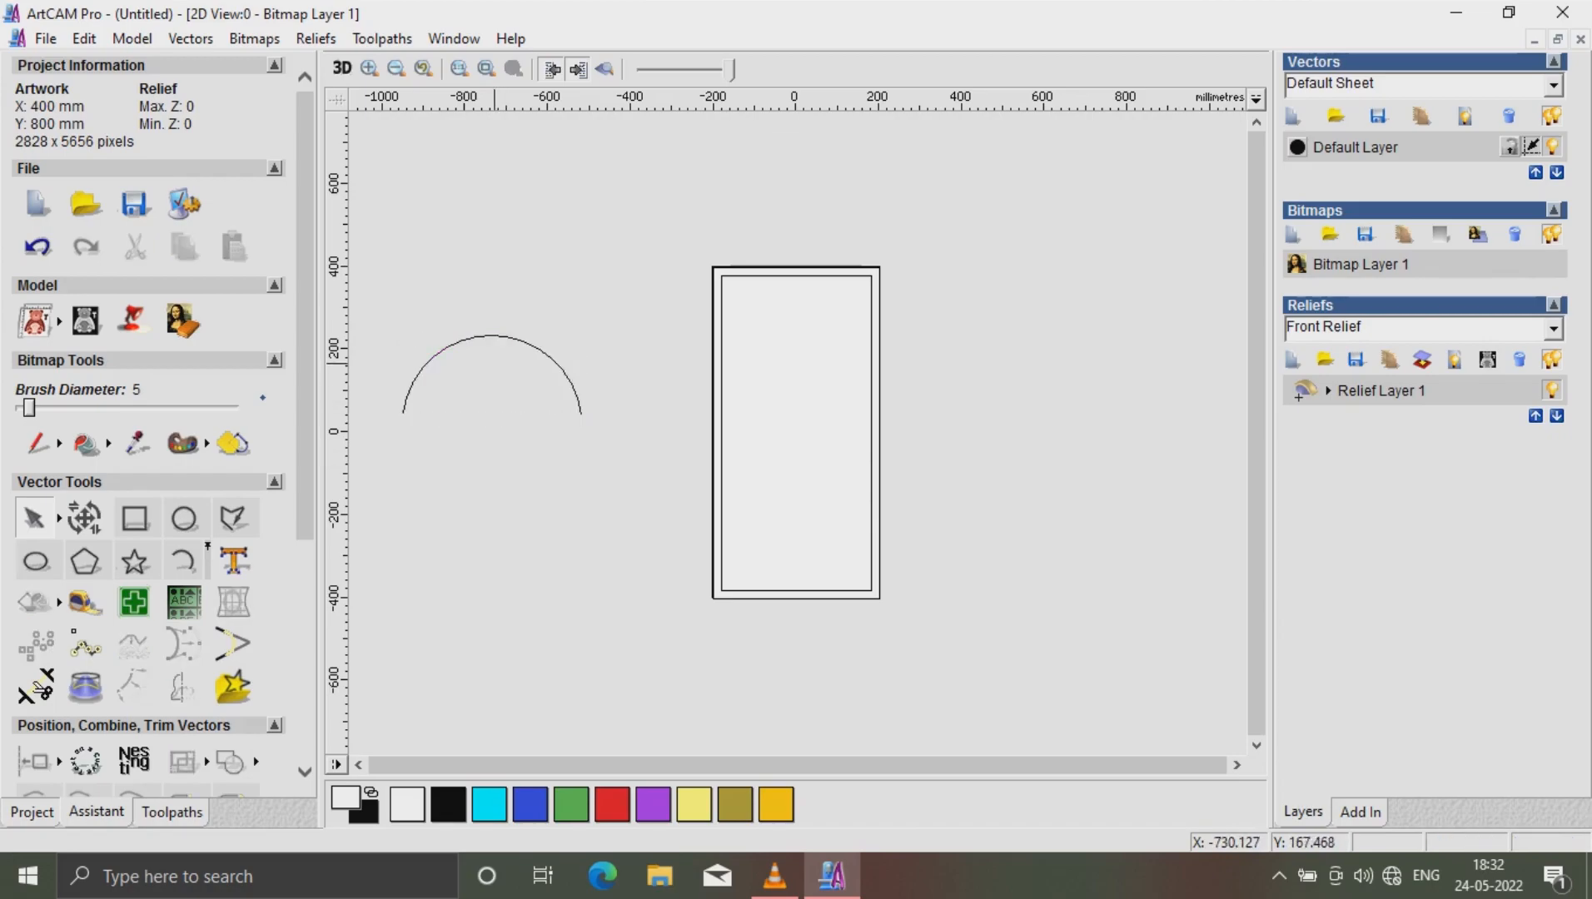
click(481, 336)
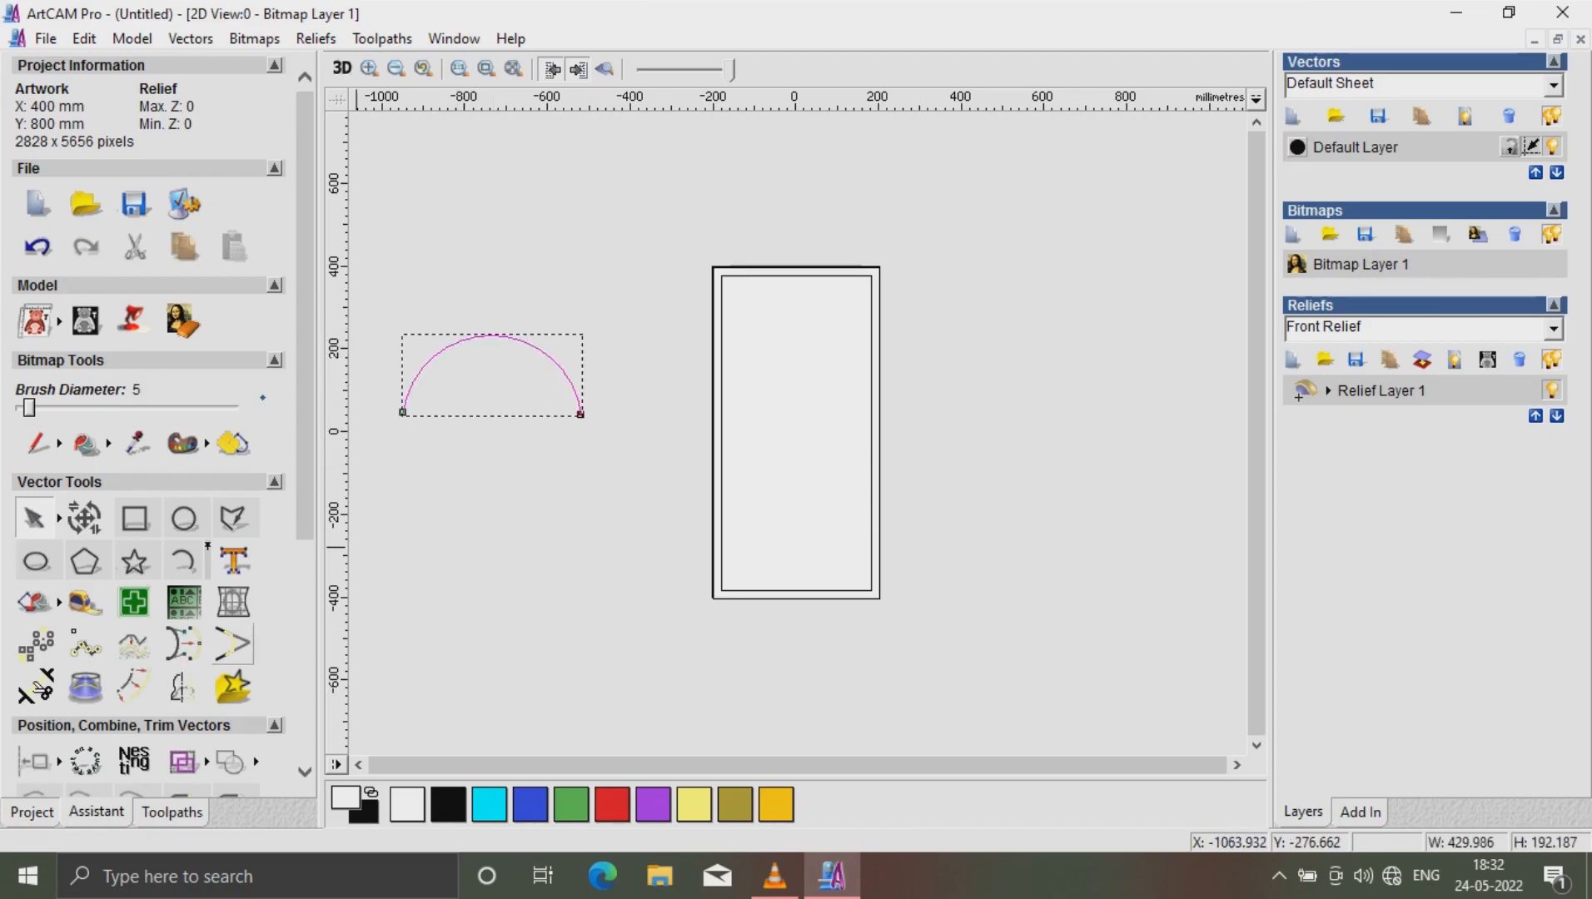
click(84, 517)
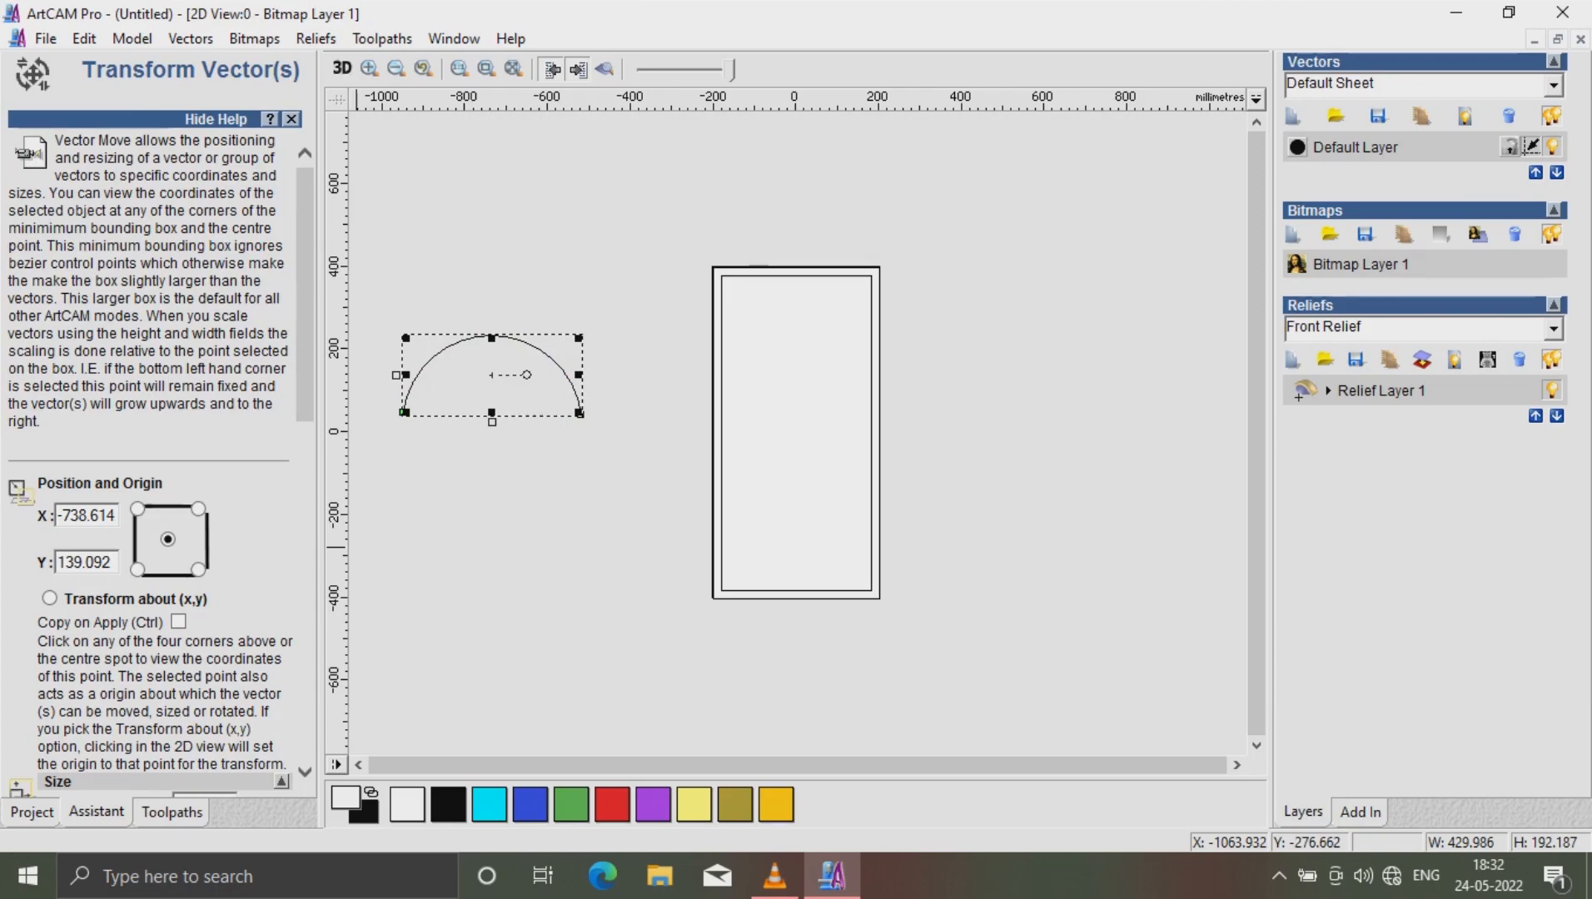
scroll(150, 458, down, 5)
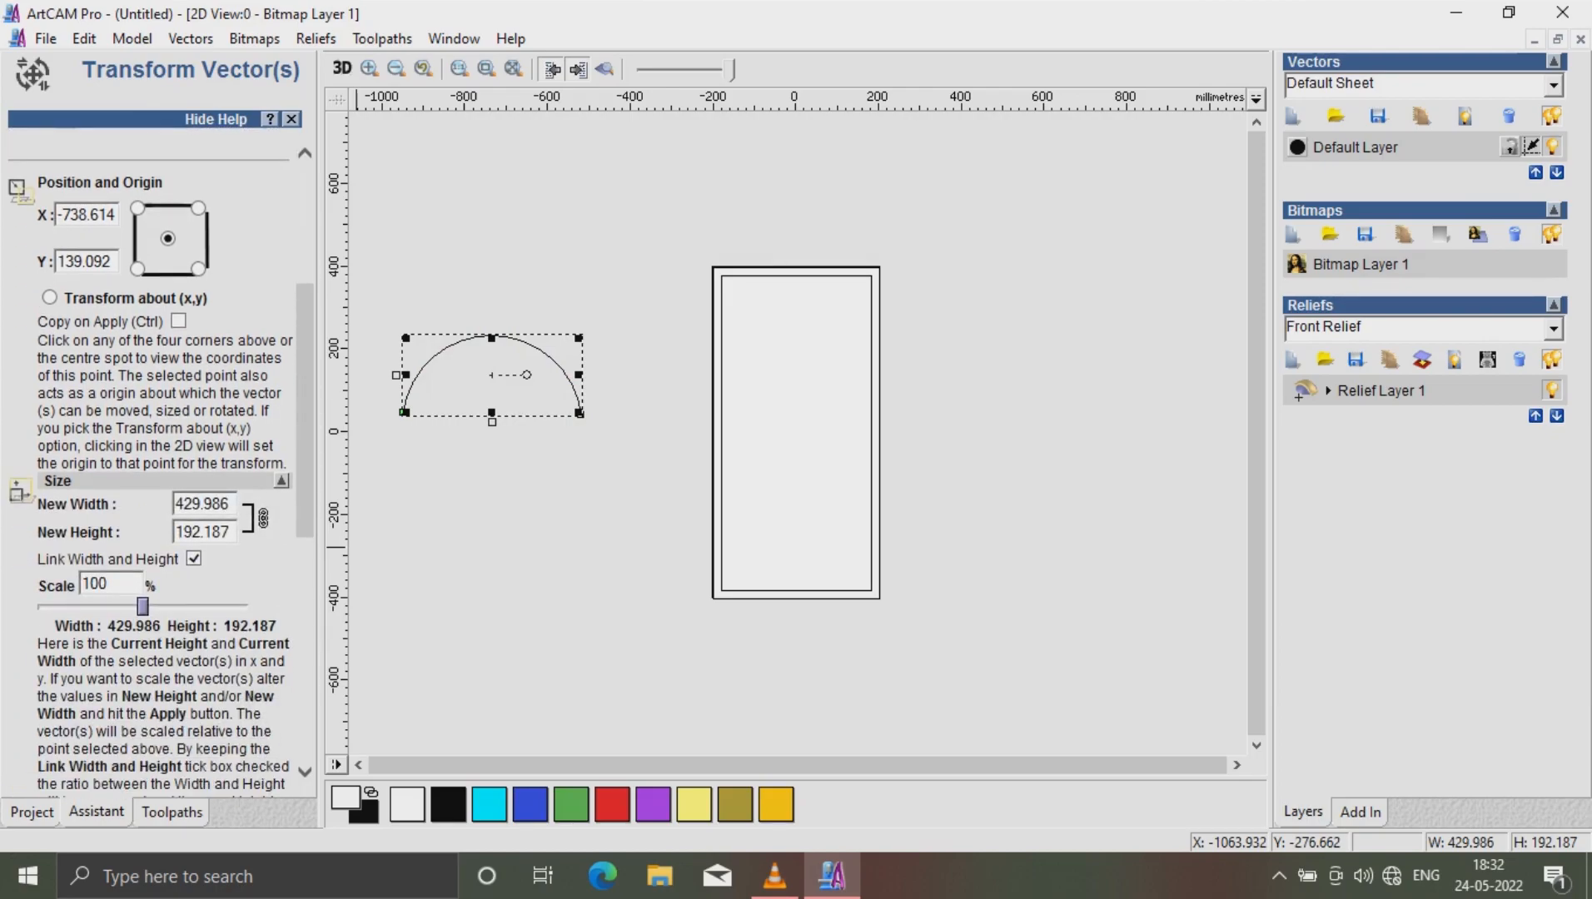
click(194, 558)
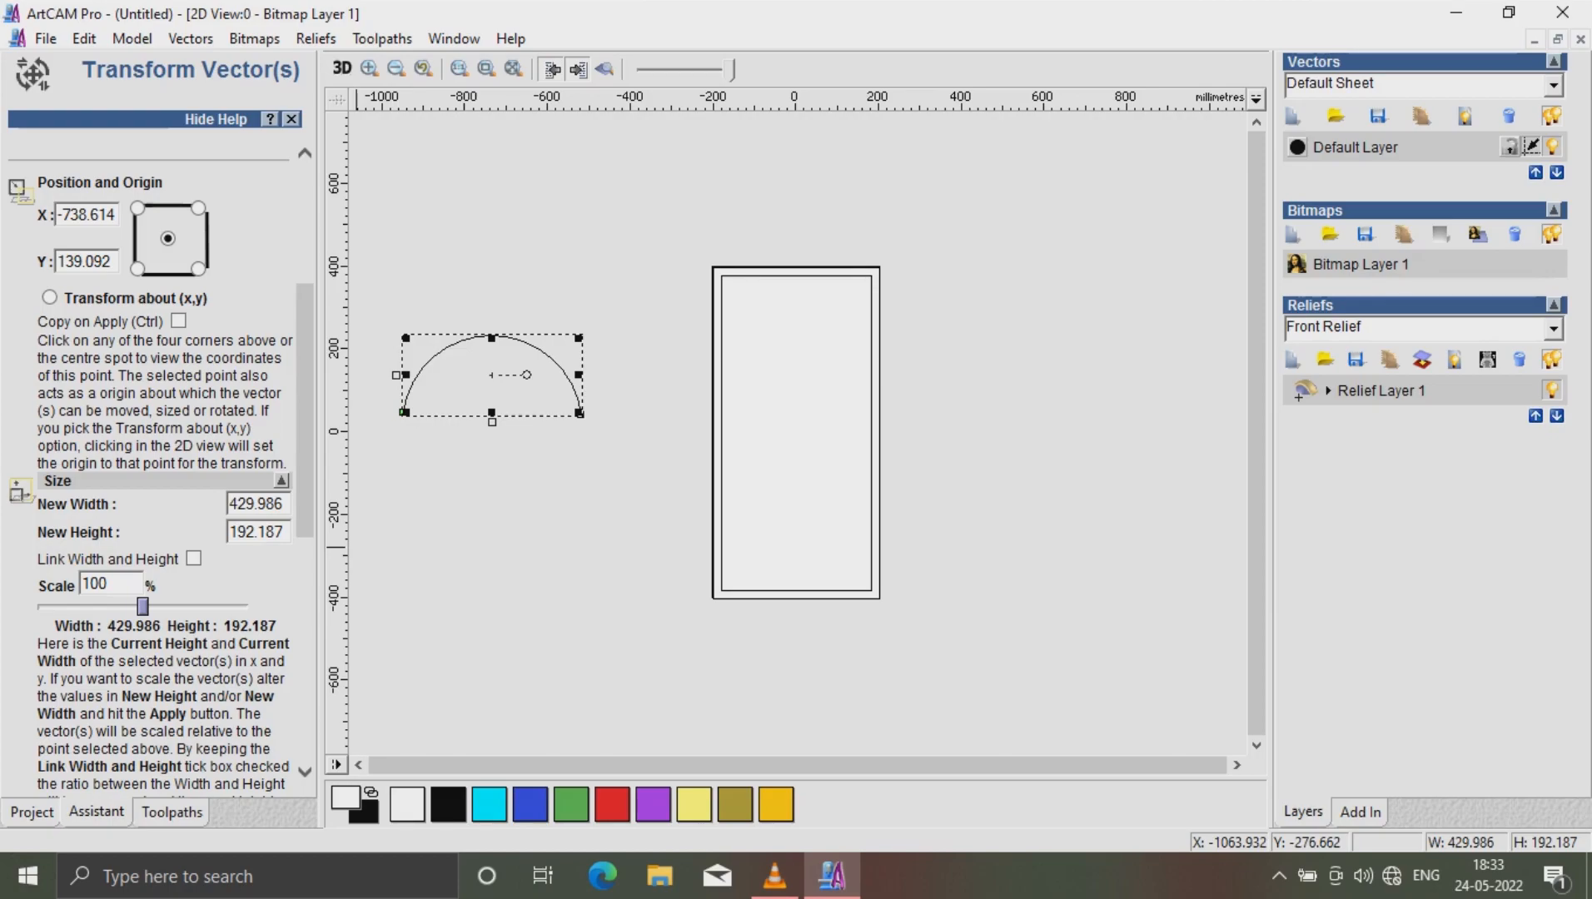
drag(285, 533, 228, 533)
text(10)
drag(284, 504, 228, 504)
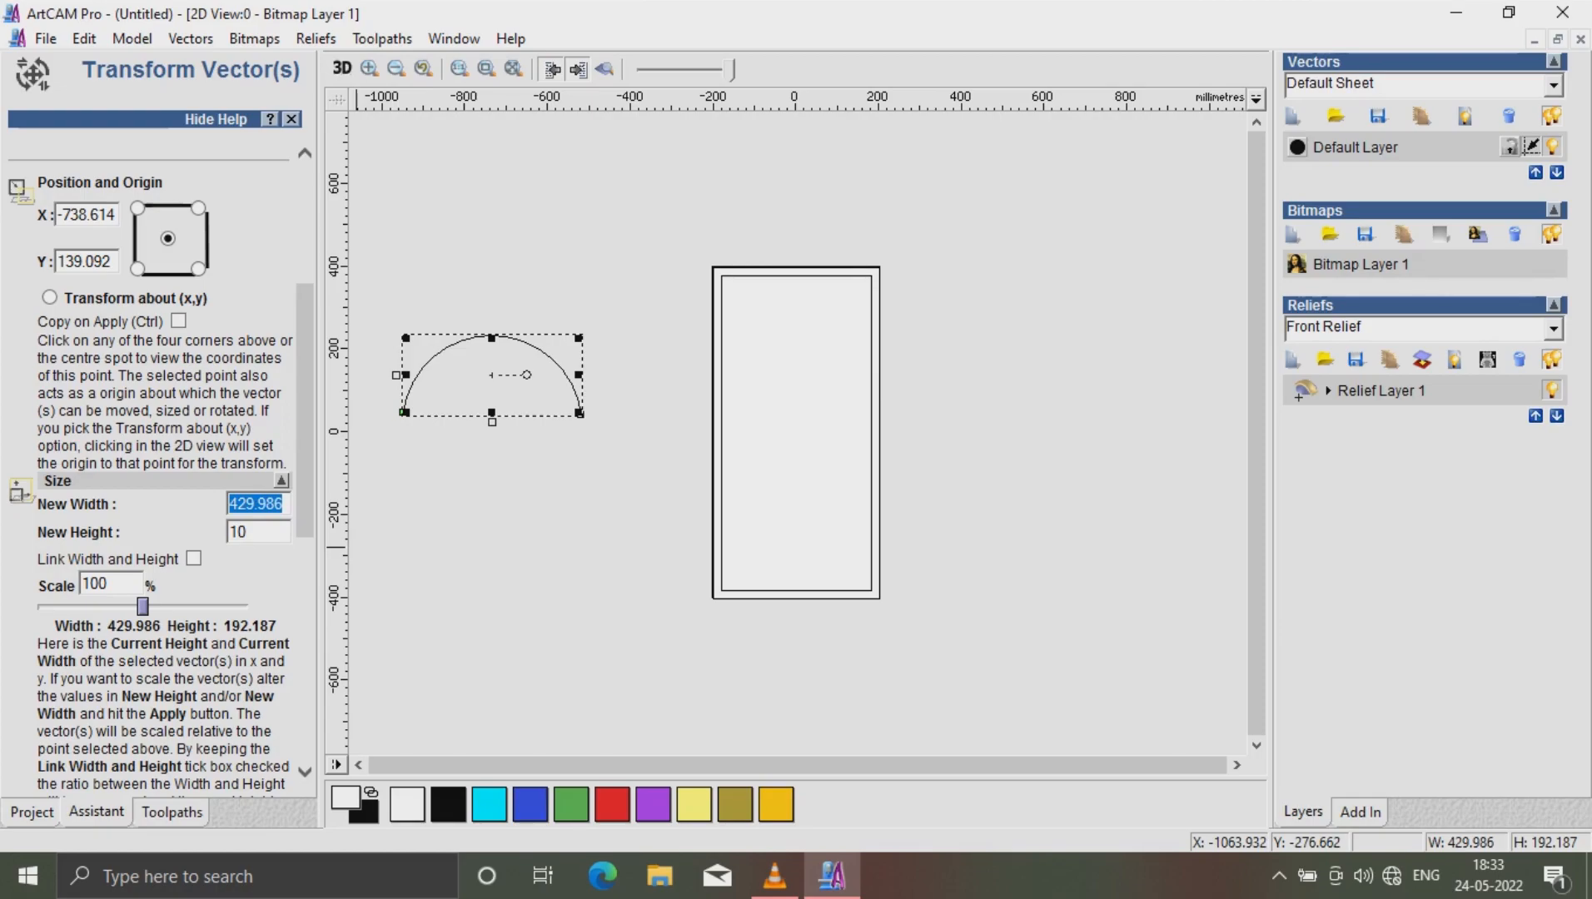
text(20)
scroll(158, 466, down, 7)
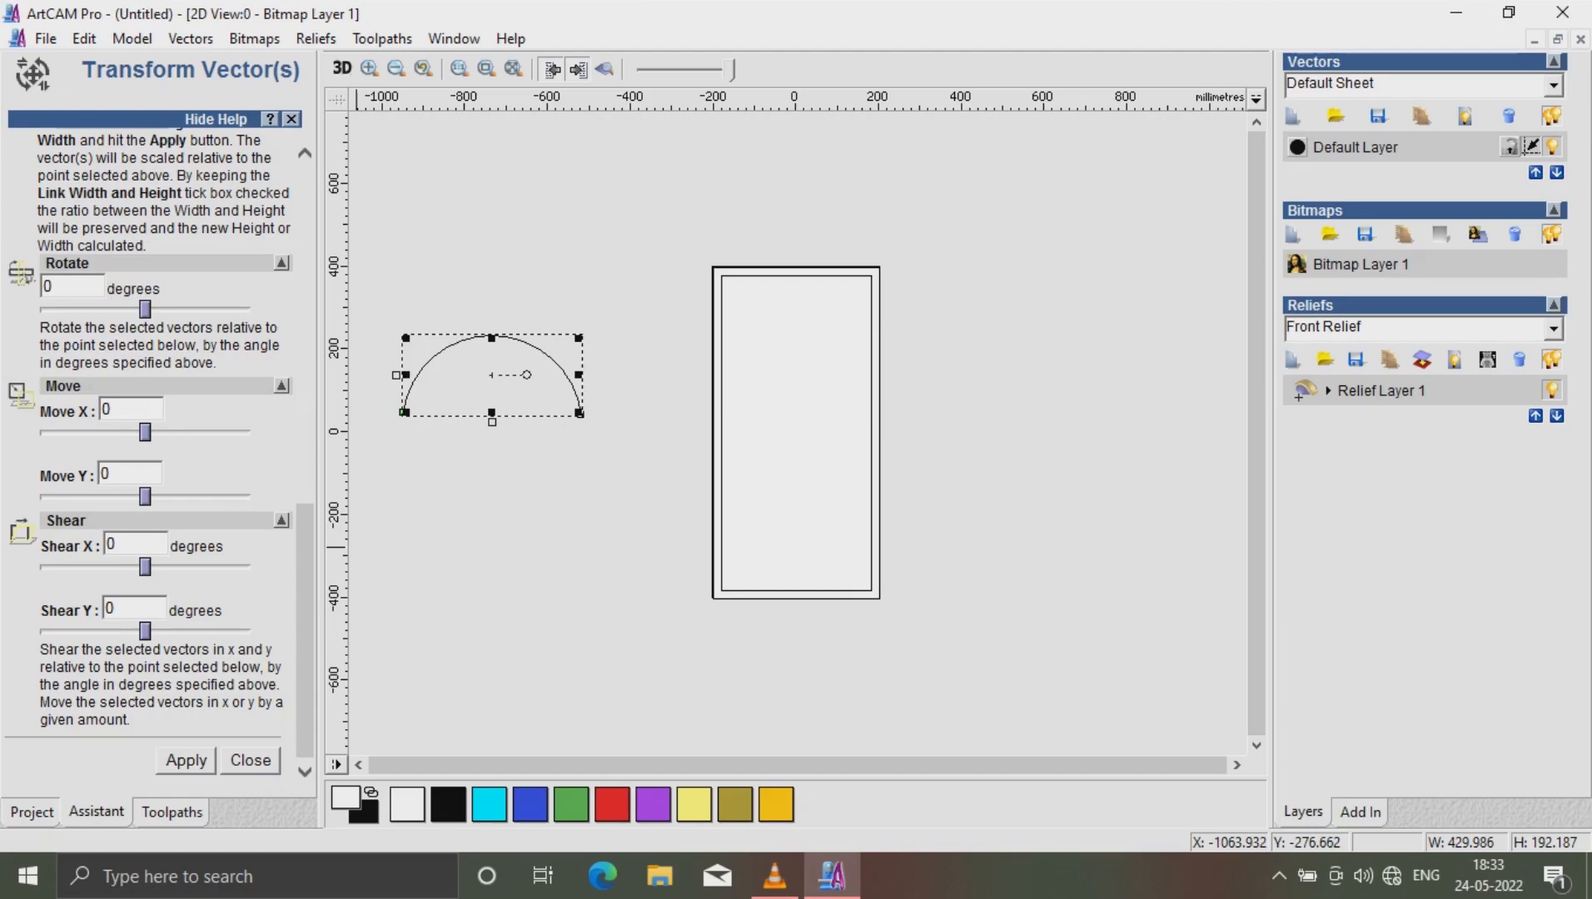
click(185, 760)
click(250, 760)
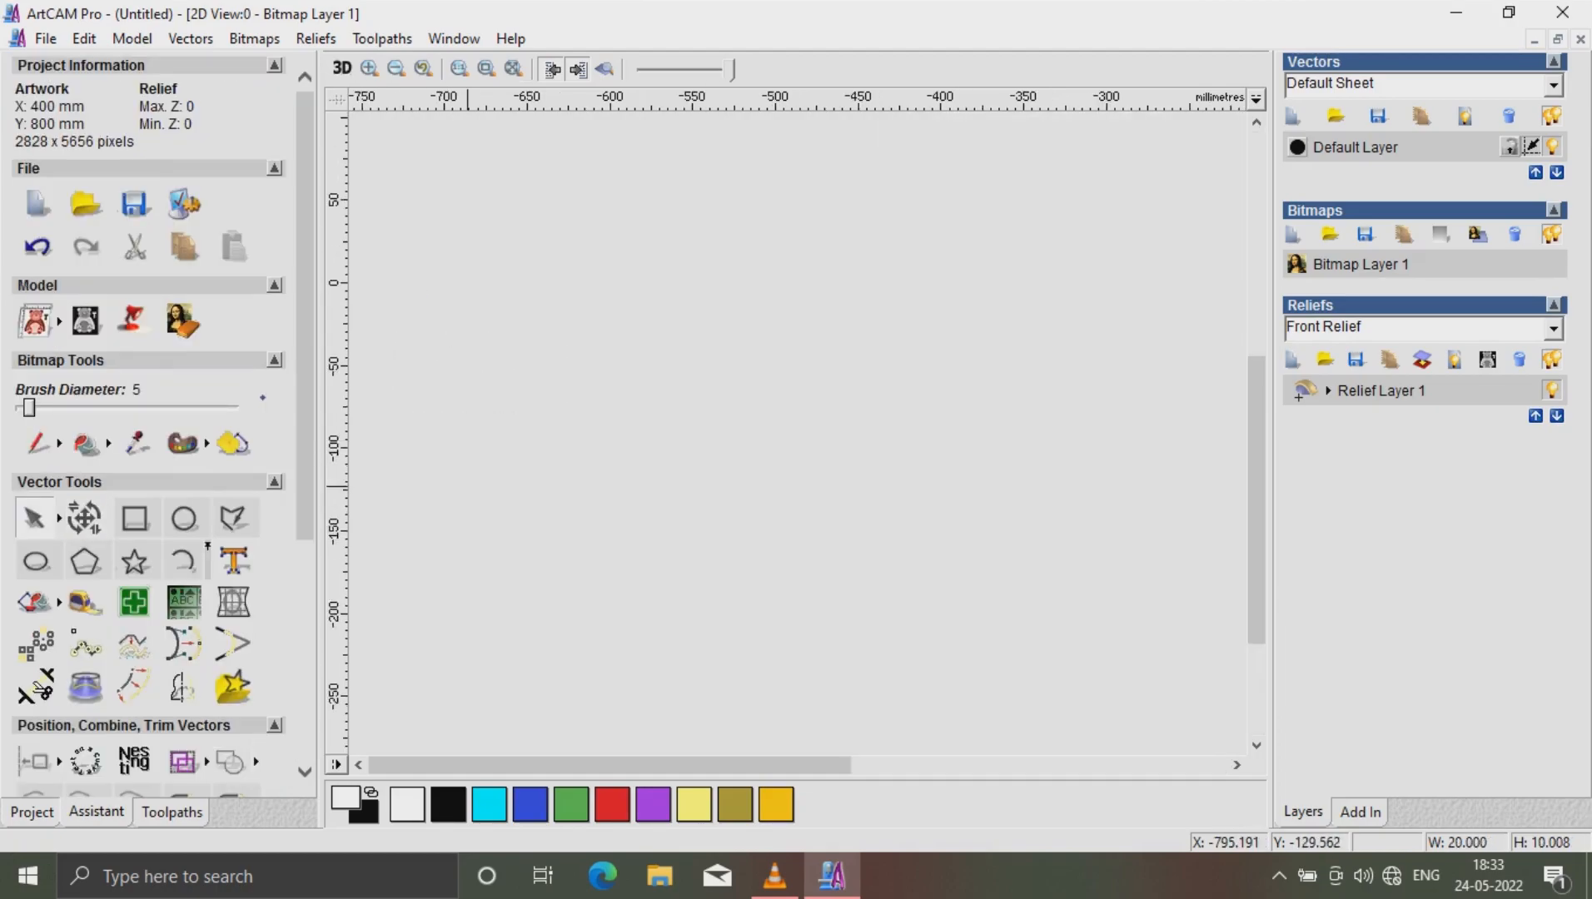
Start a relief extrusion with the inner offset rectangle as the drive curve, used as a centreline, and continue to the start profile
scroll(468, 487, up, 1)
scroll(467, 486, down, 2)
scroll(480, 366, up, 2)
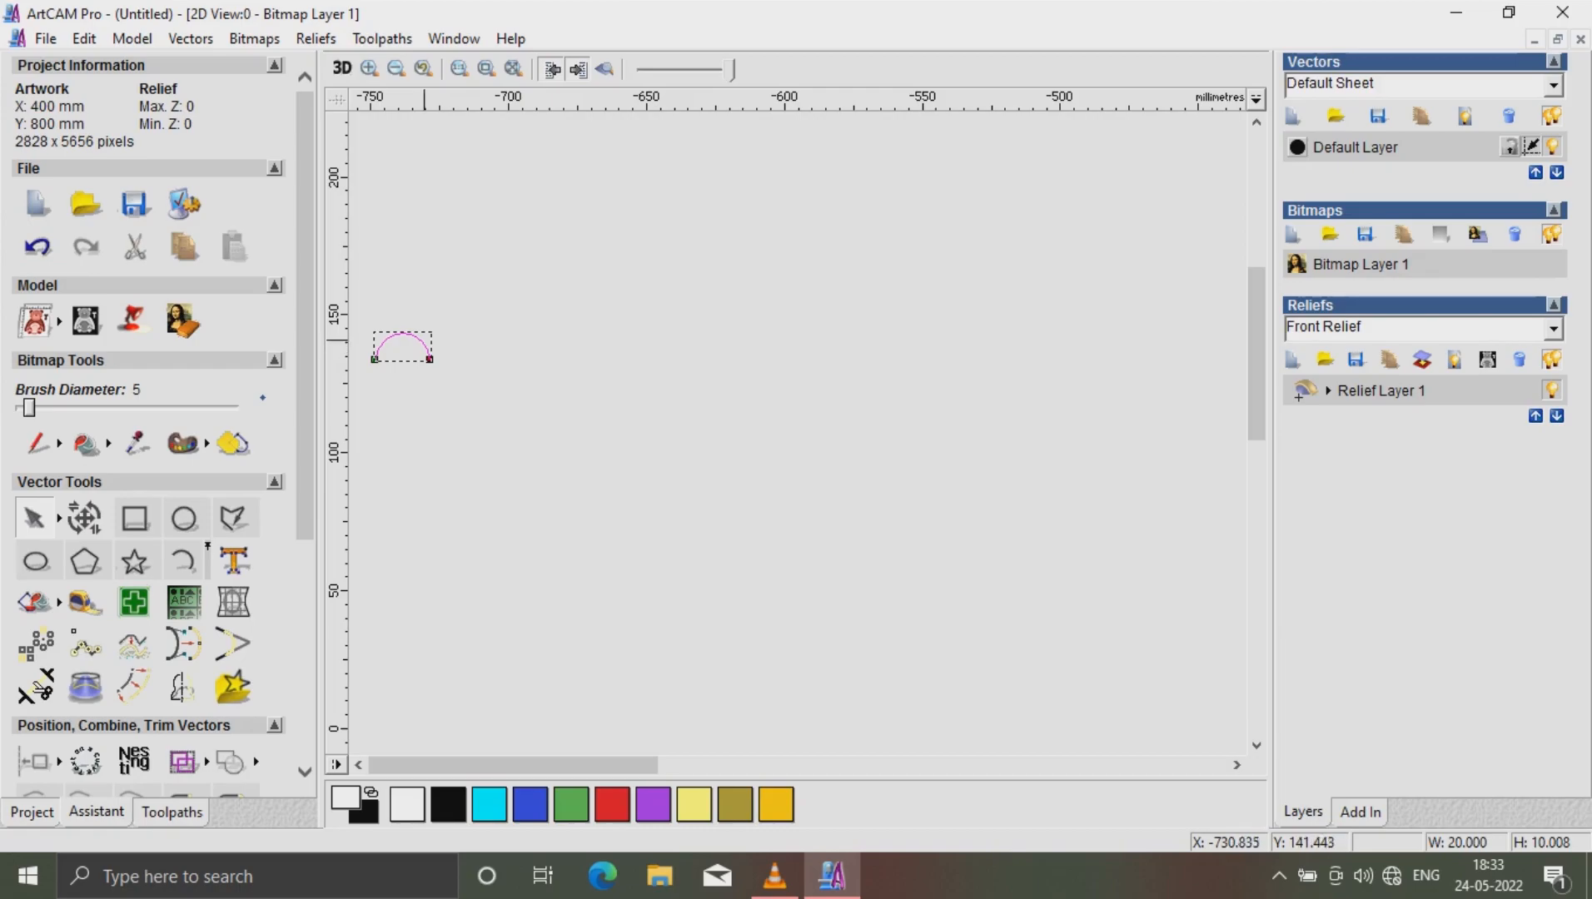
scroll(637, 385, down, 2)
scroll(759, 384, up, 1)
scroll(760, 384, down, 1)
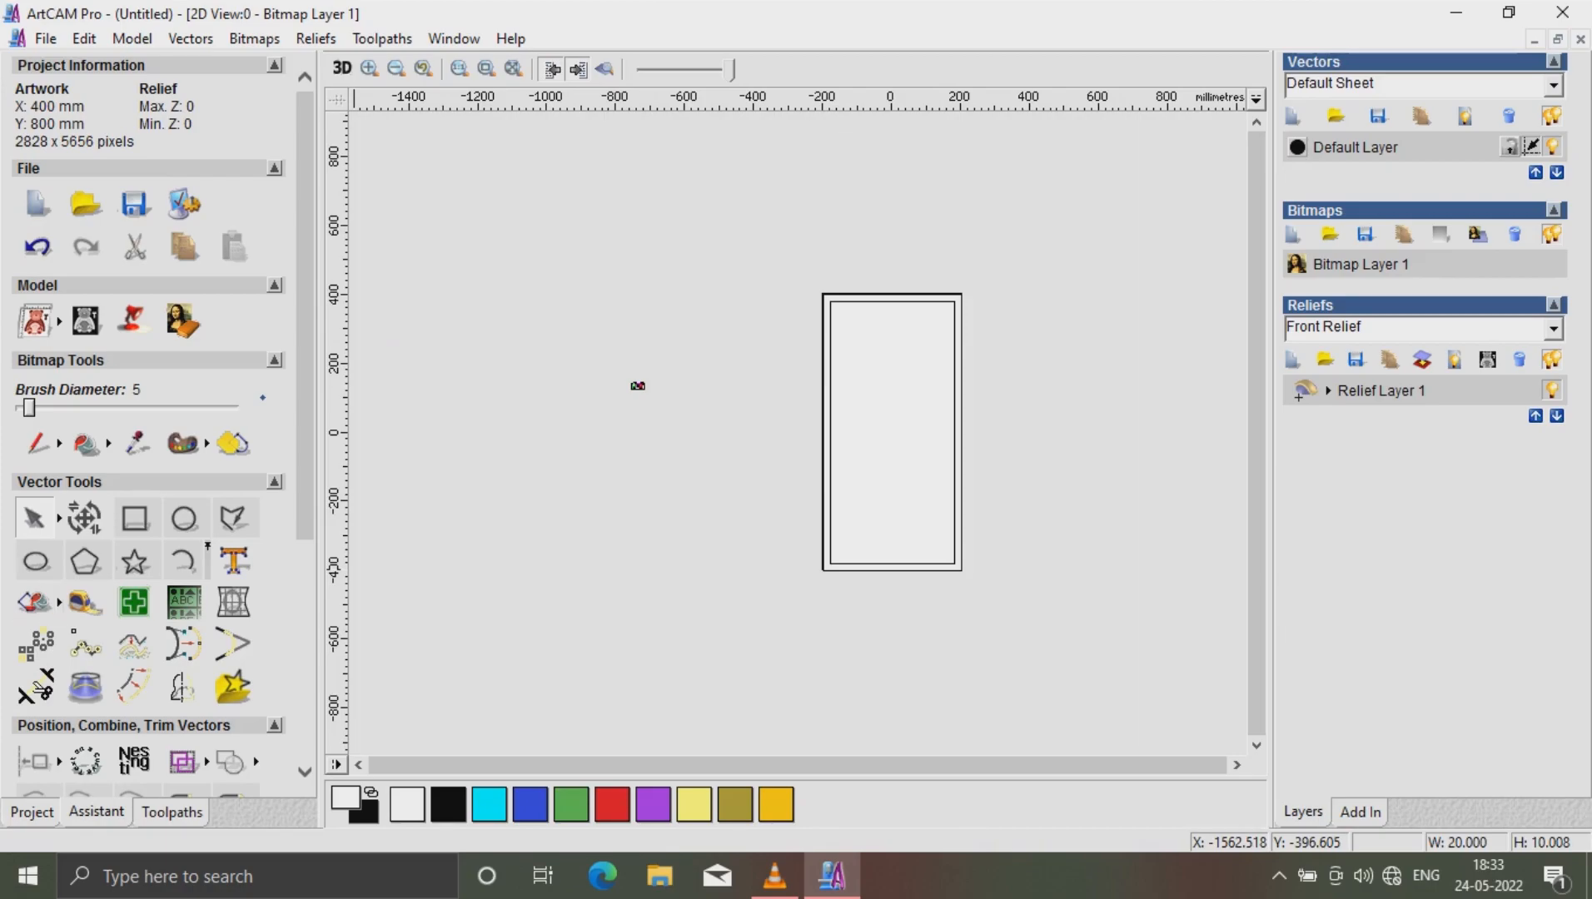
drag(304, 358, 305, 575)
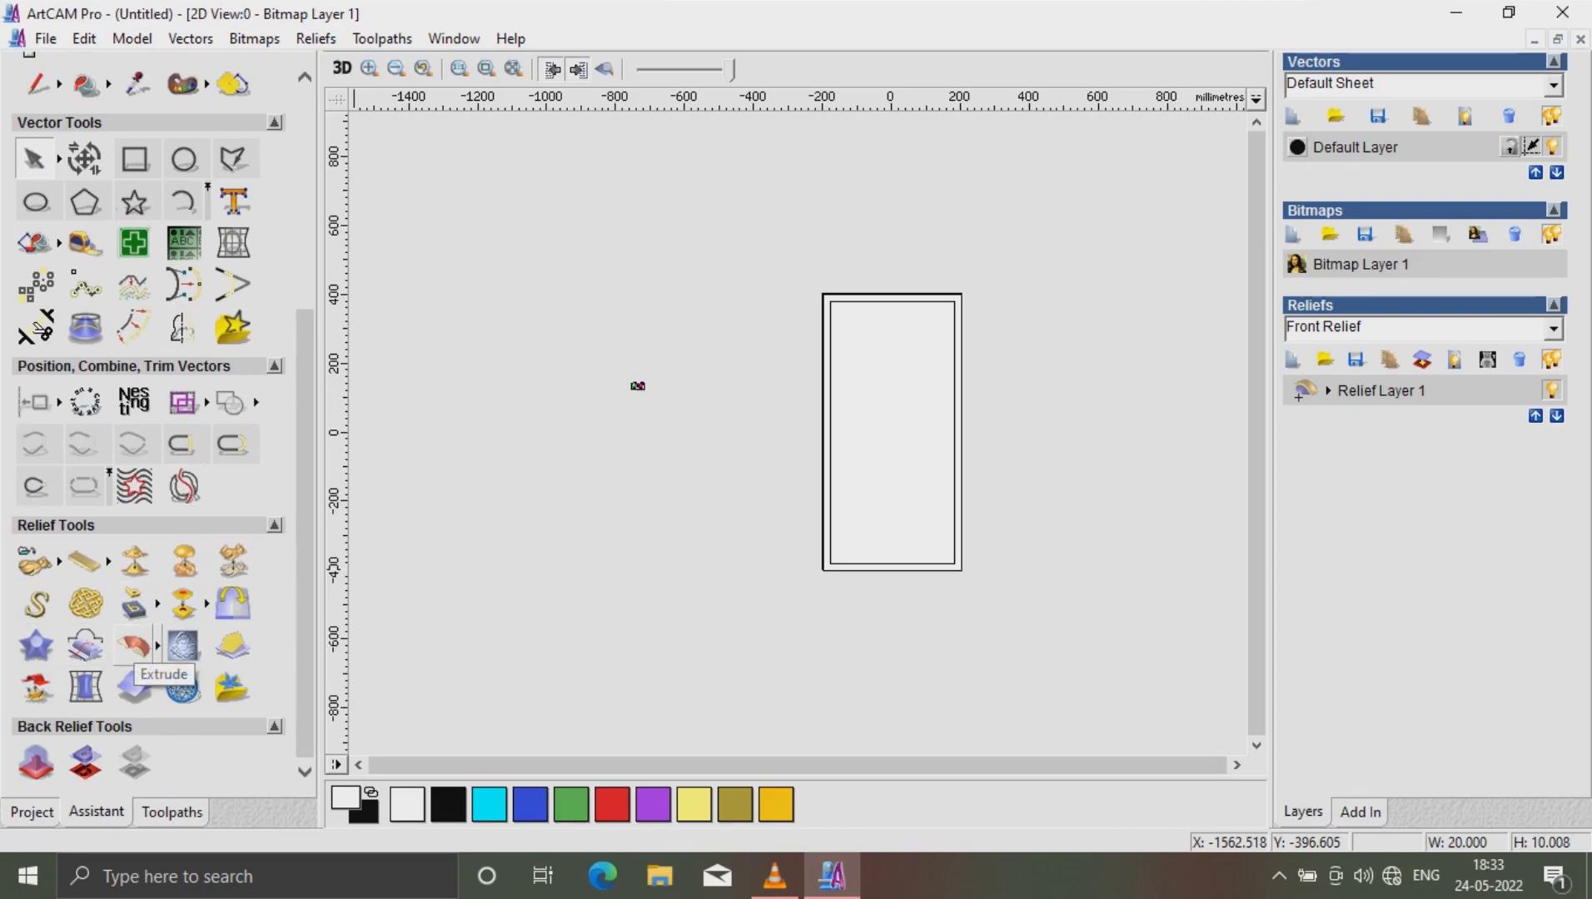
click(133, 645)
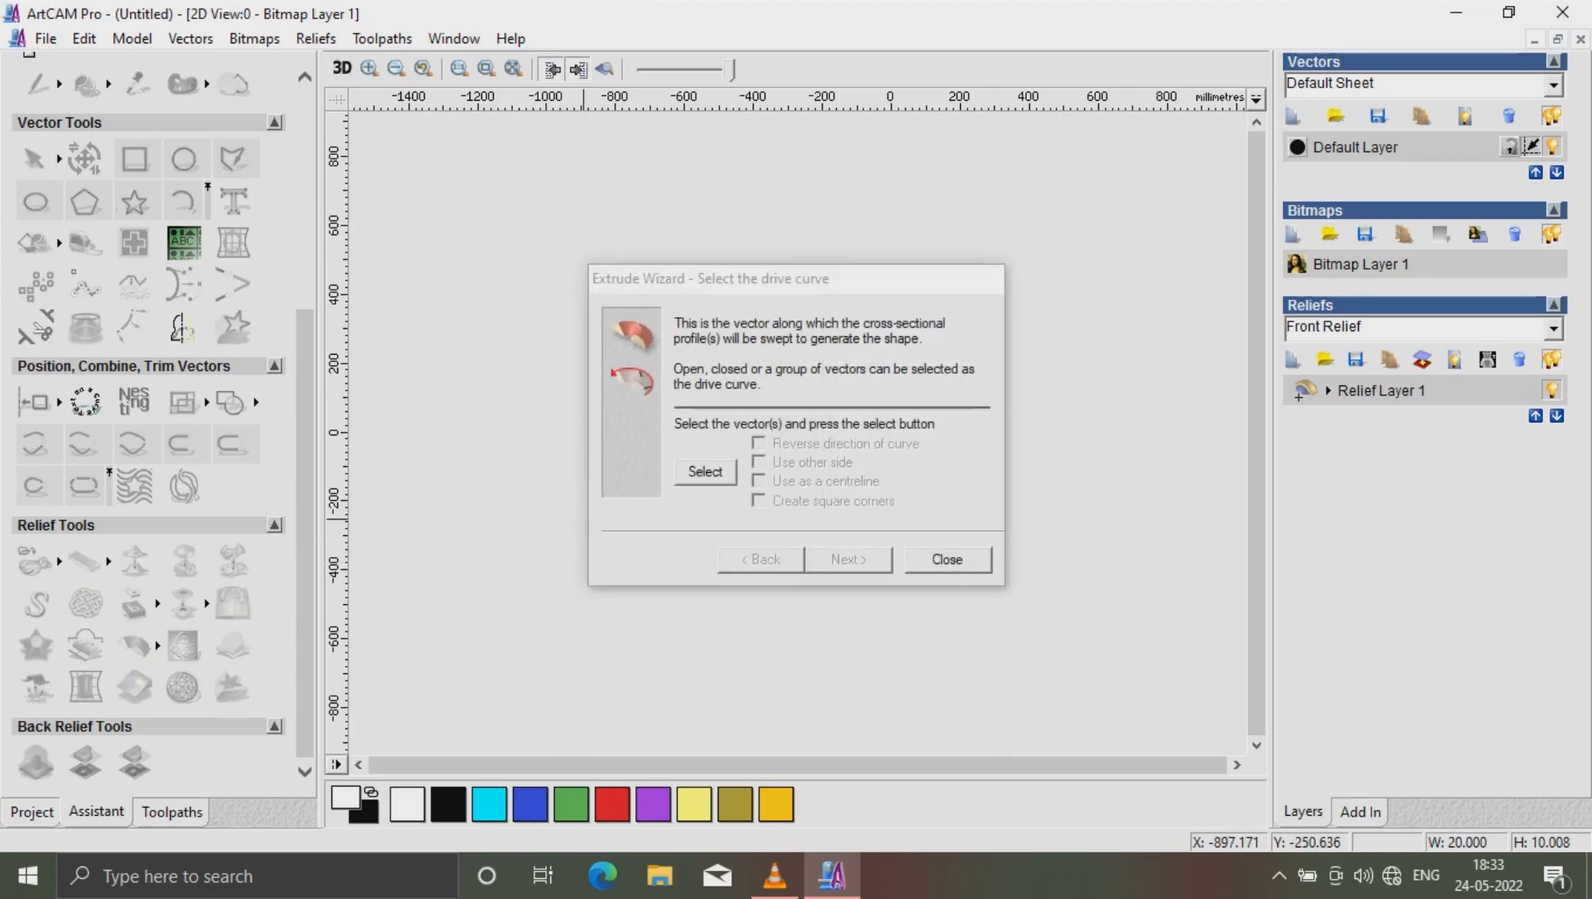
drag(691, 283, 421, 321)
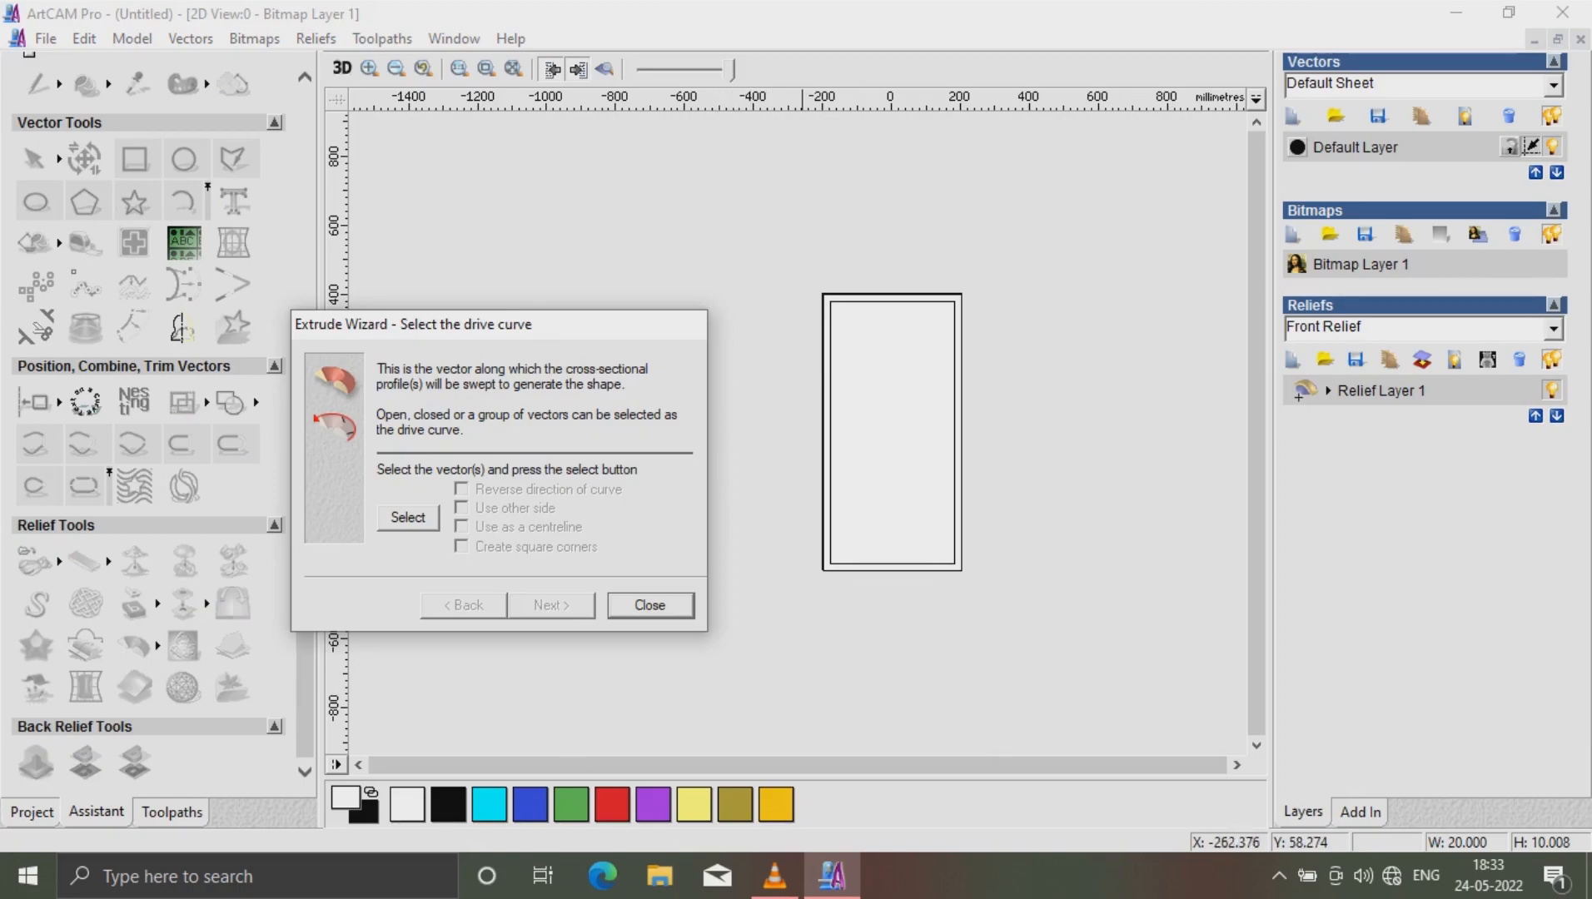
scroll(794, 411, up, 1)
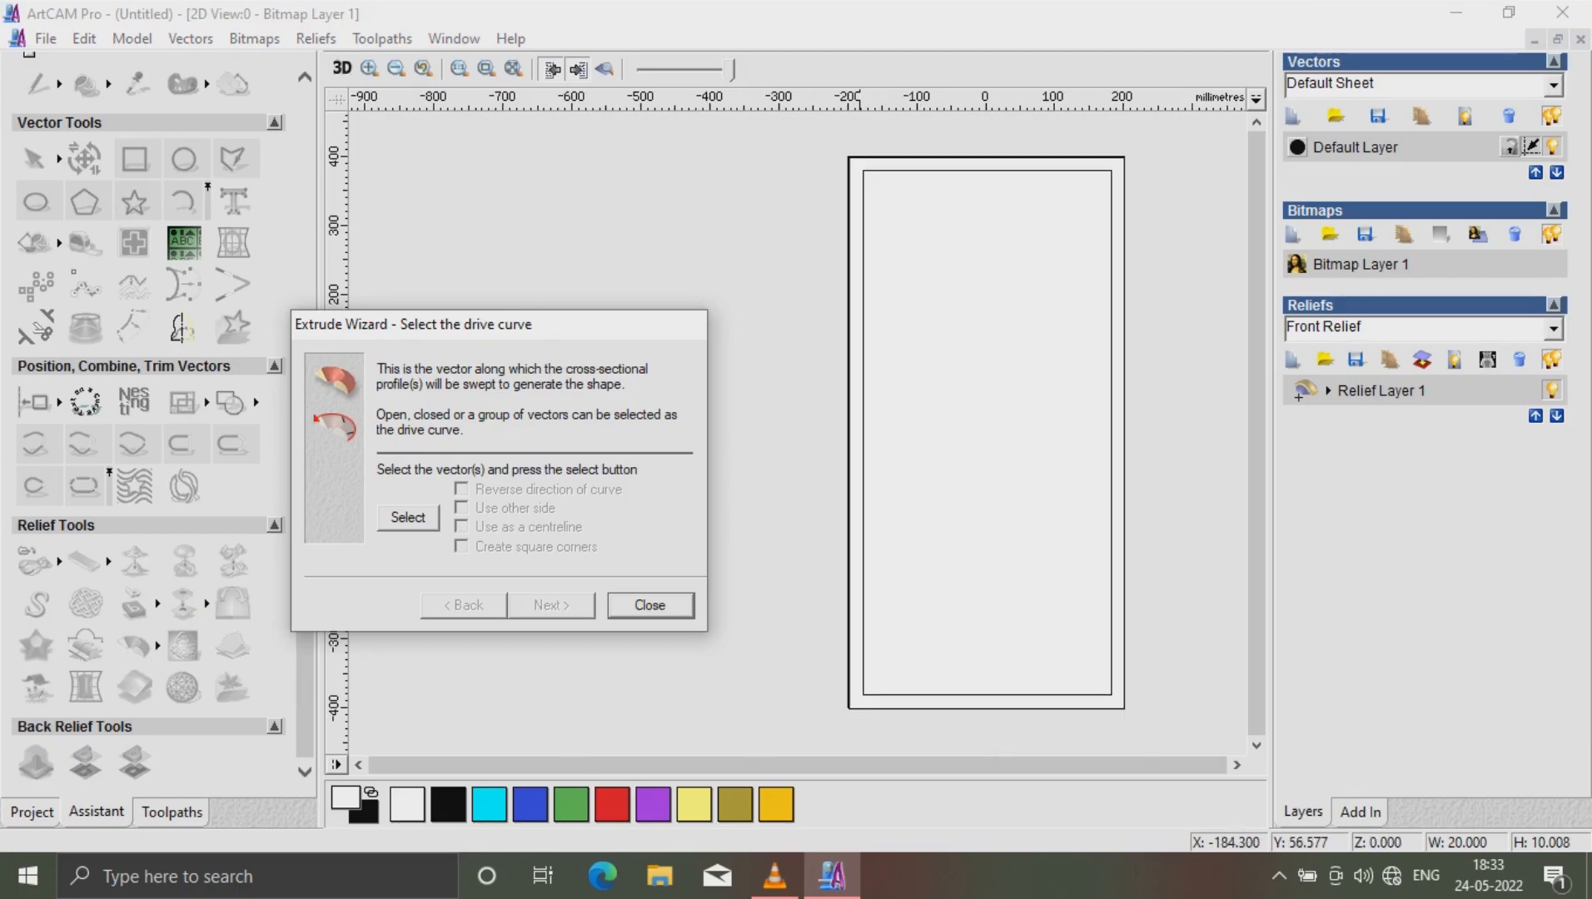
click(863, 397)
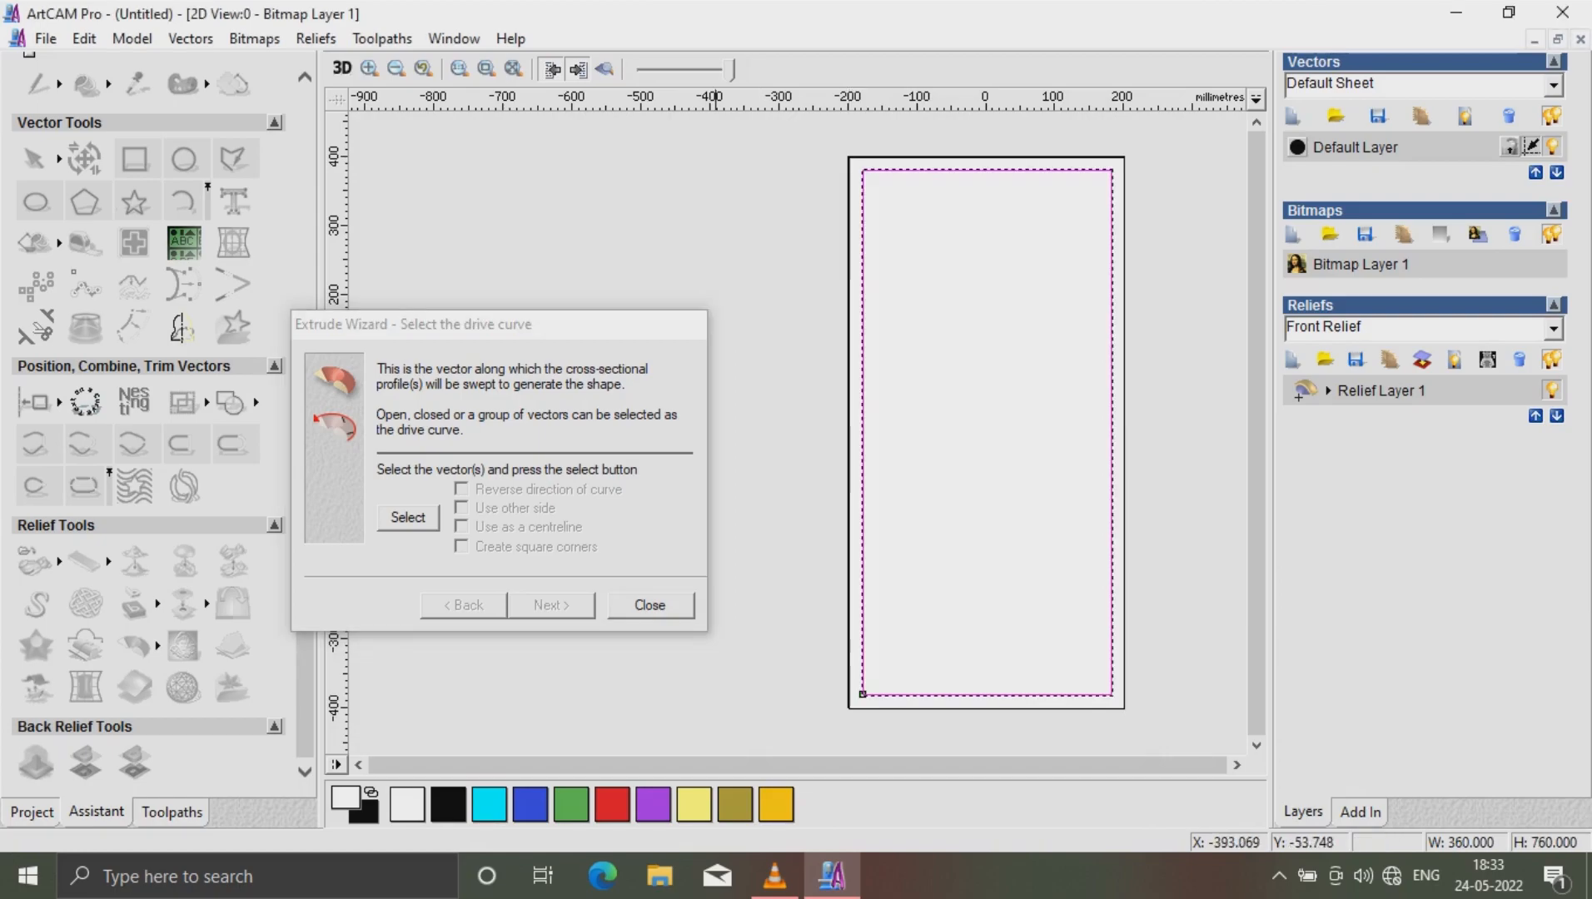
click(408, 518)
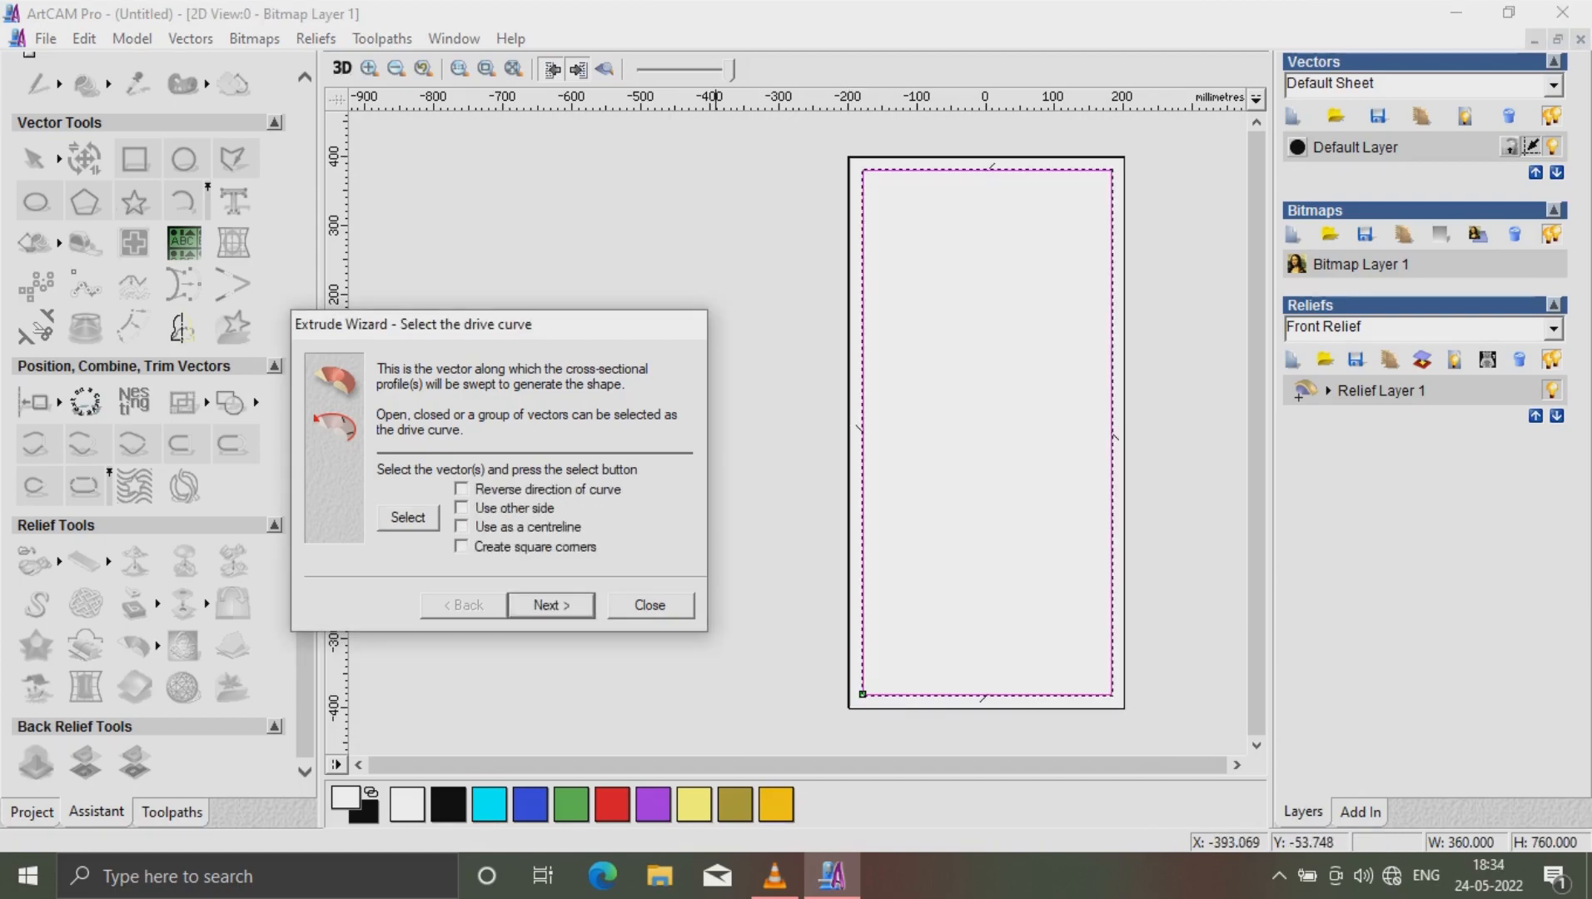
click(462, 527)
click(552, 606)
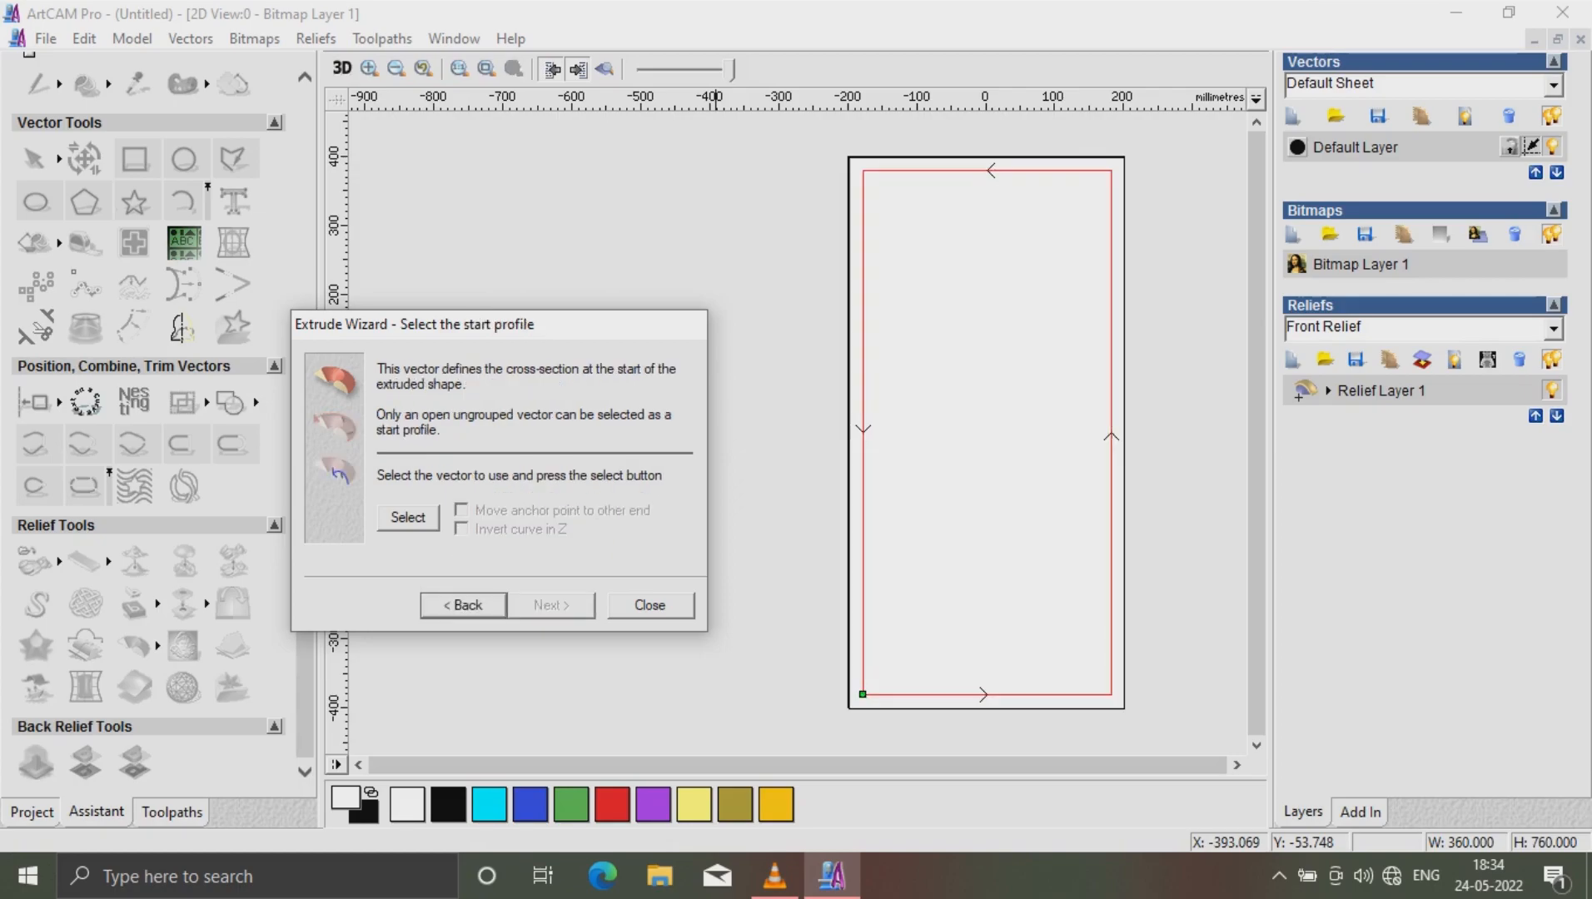
Use the small 20 x 10 mm arc as the start profile and extrude it along the inner offset rectangle with Merge Highest
drag(566, 324, 957, 366)
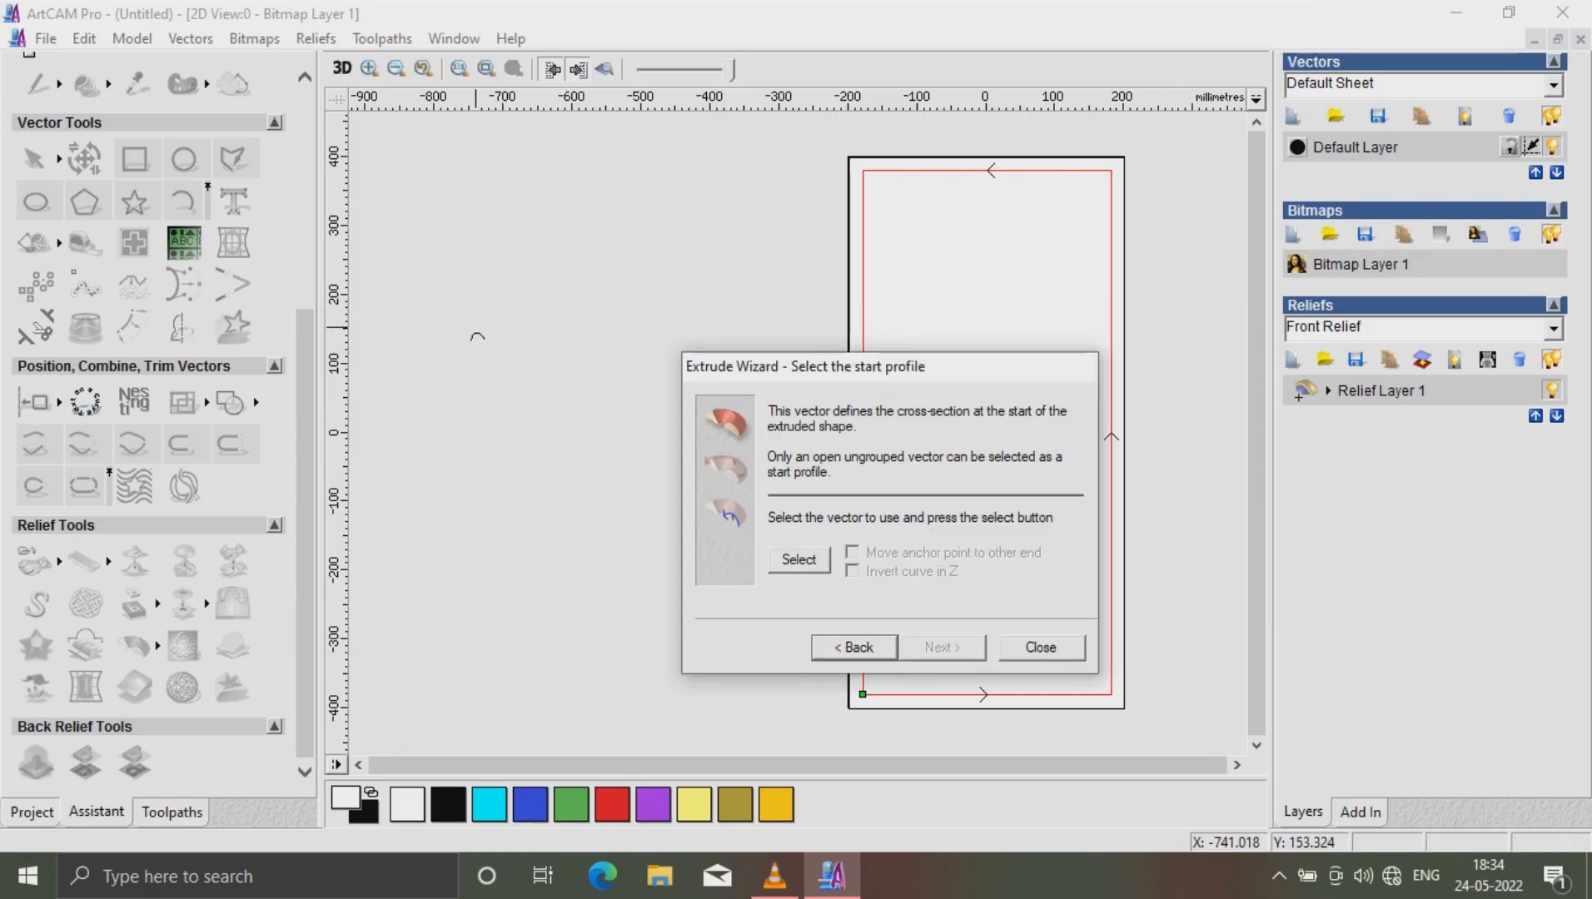
click(477, 336)
click(799, 560)
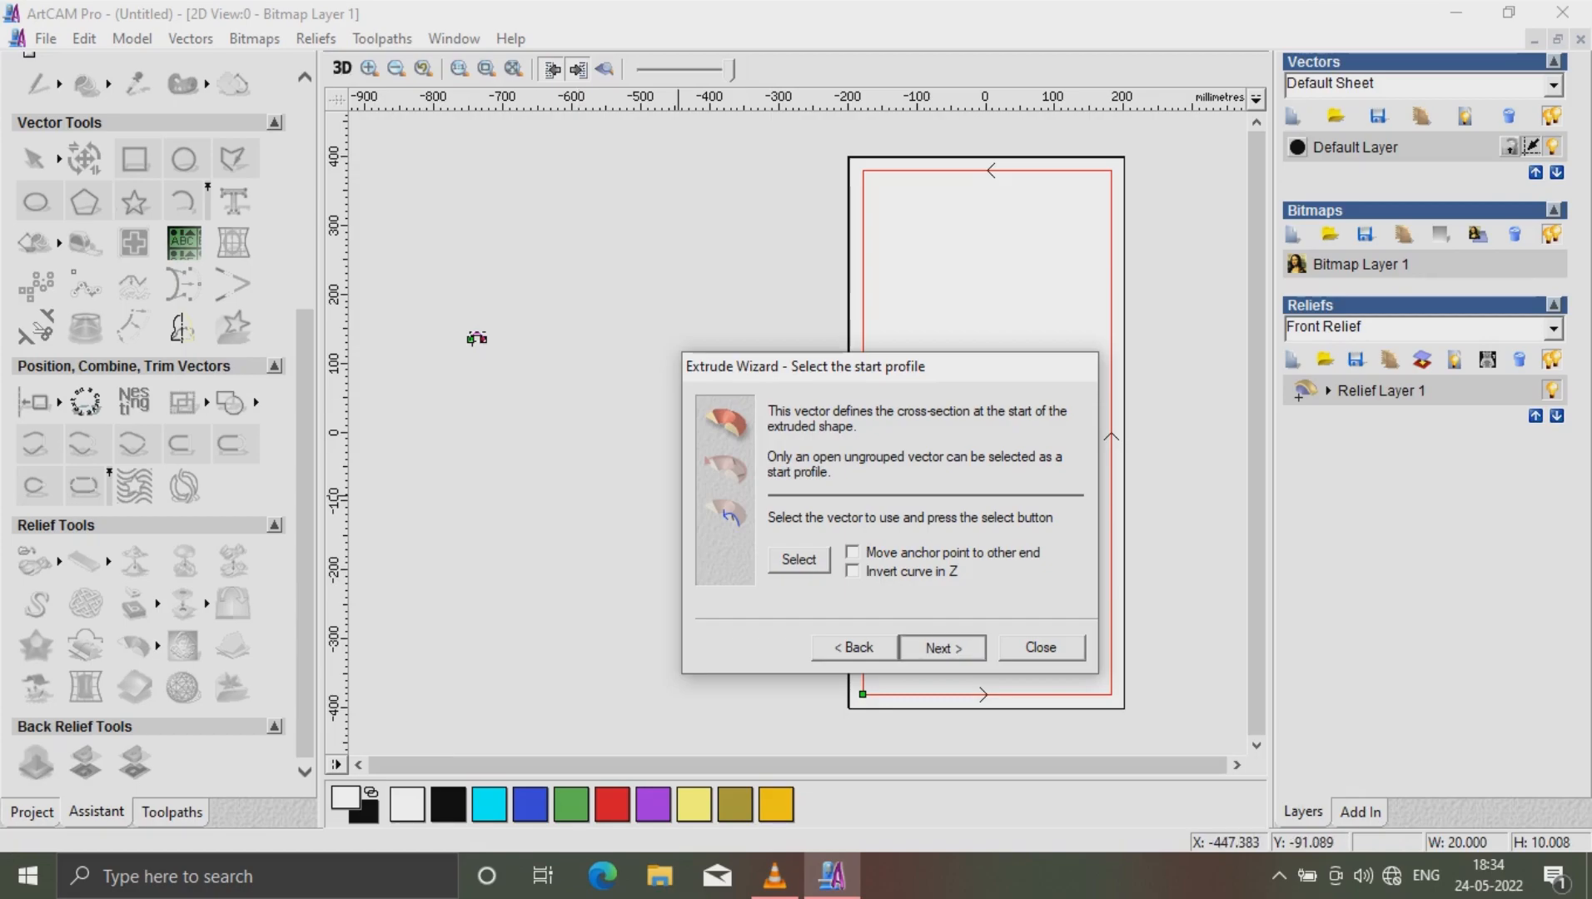
key(Return)
key(Return)
key(Return)
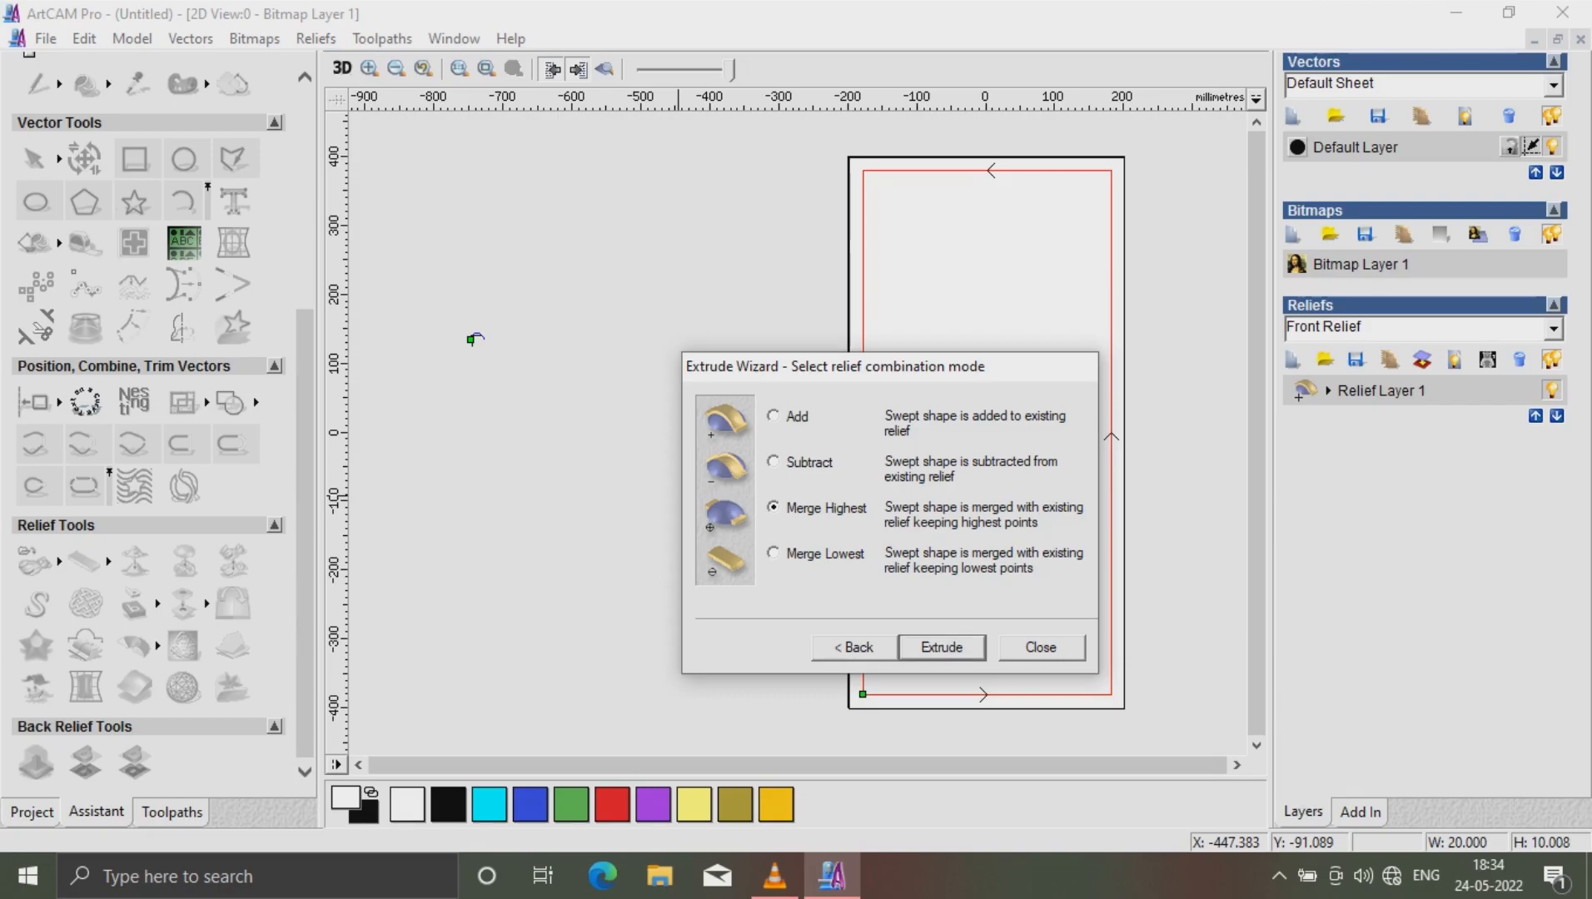
click(1039, 645)
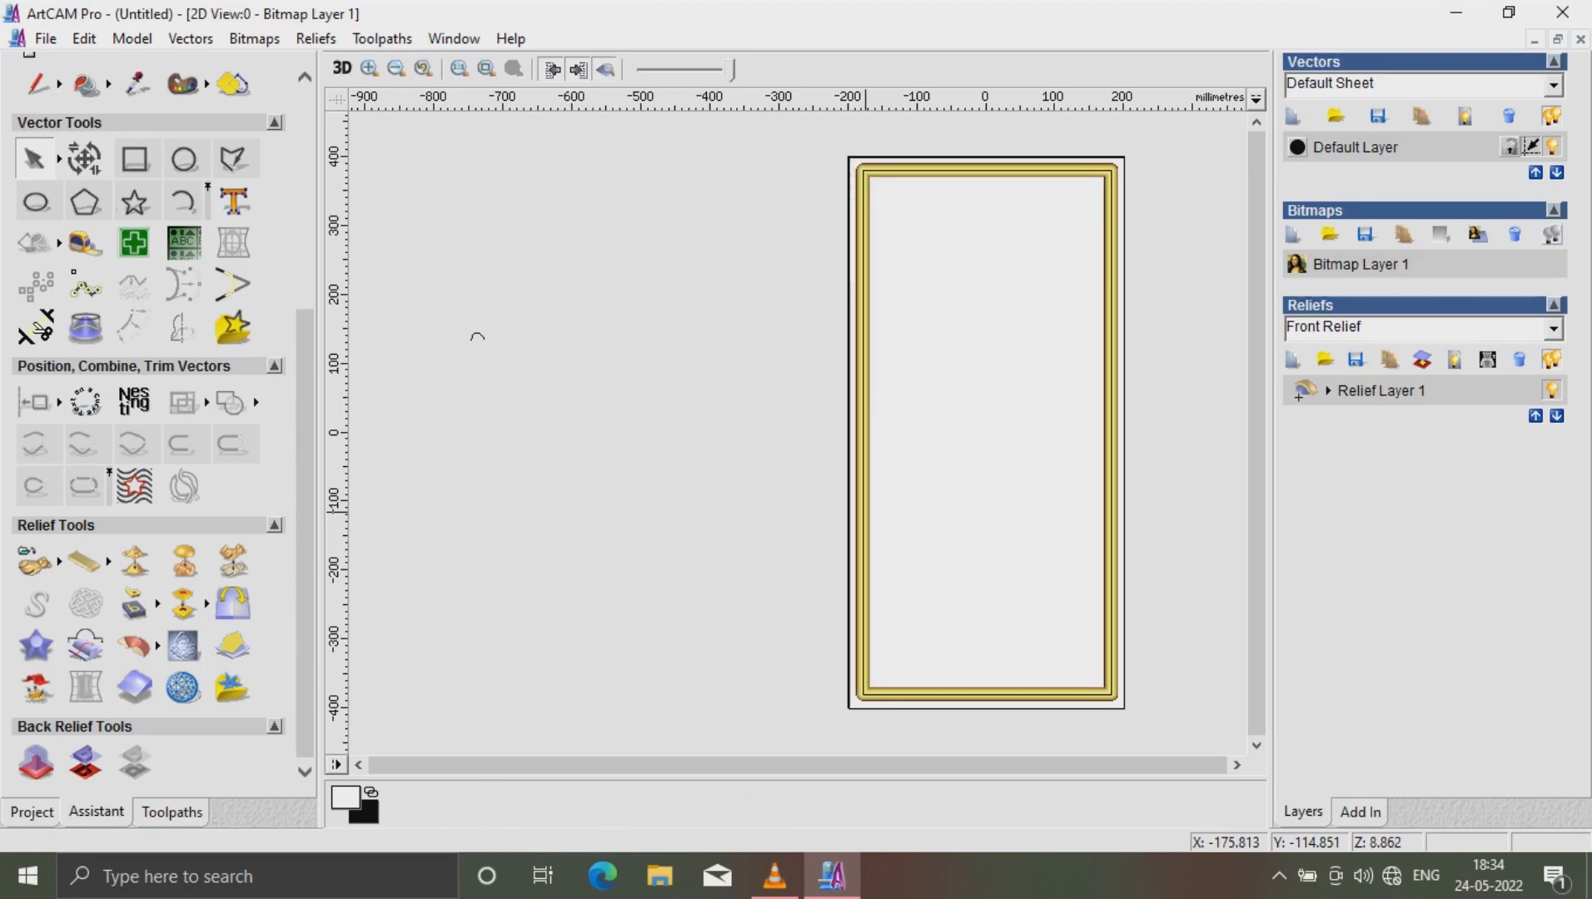
Select the inner offset rectangle and zero the relief outside it with the Shape Editor
scroll(877, 479, up, 1)
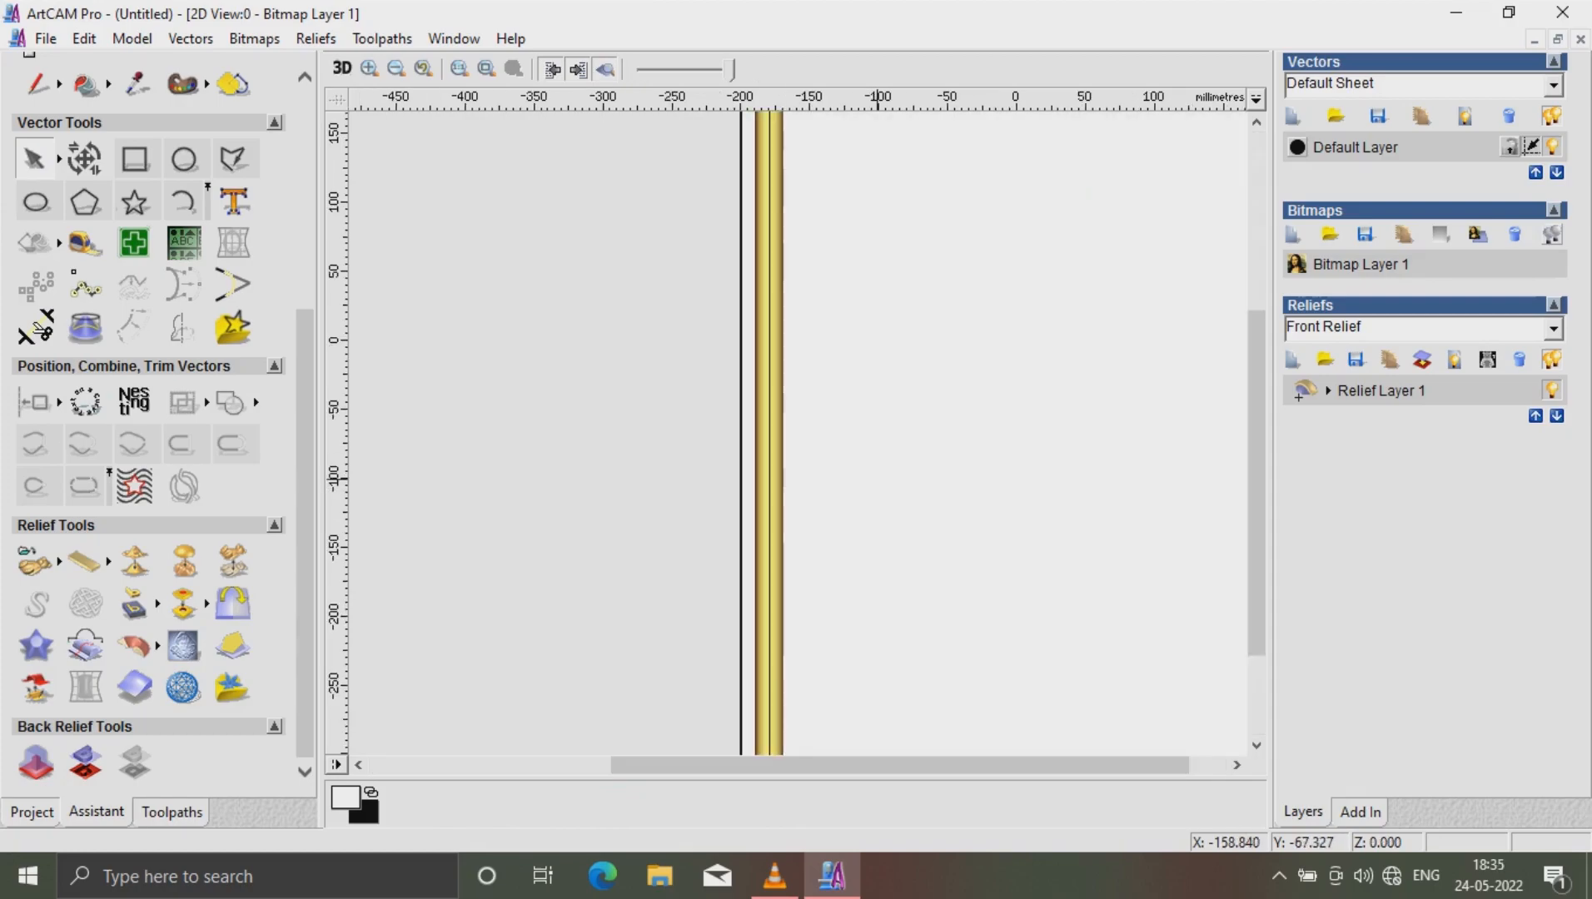
scroll(877, 475, down, 1)
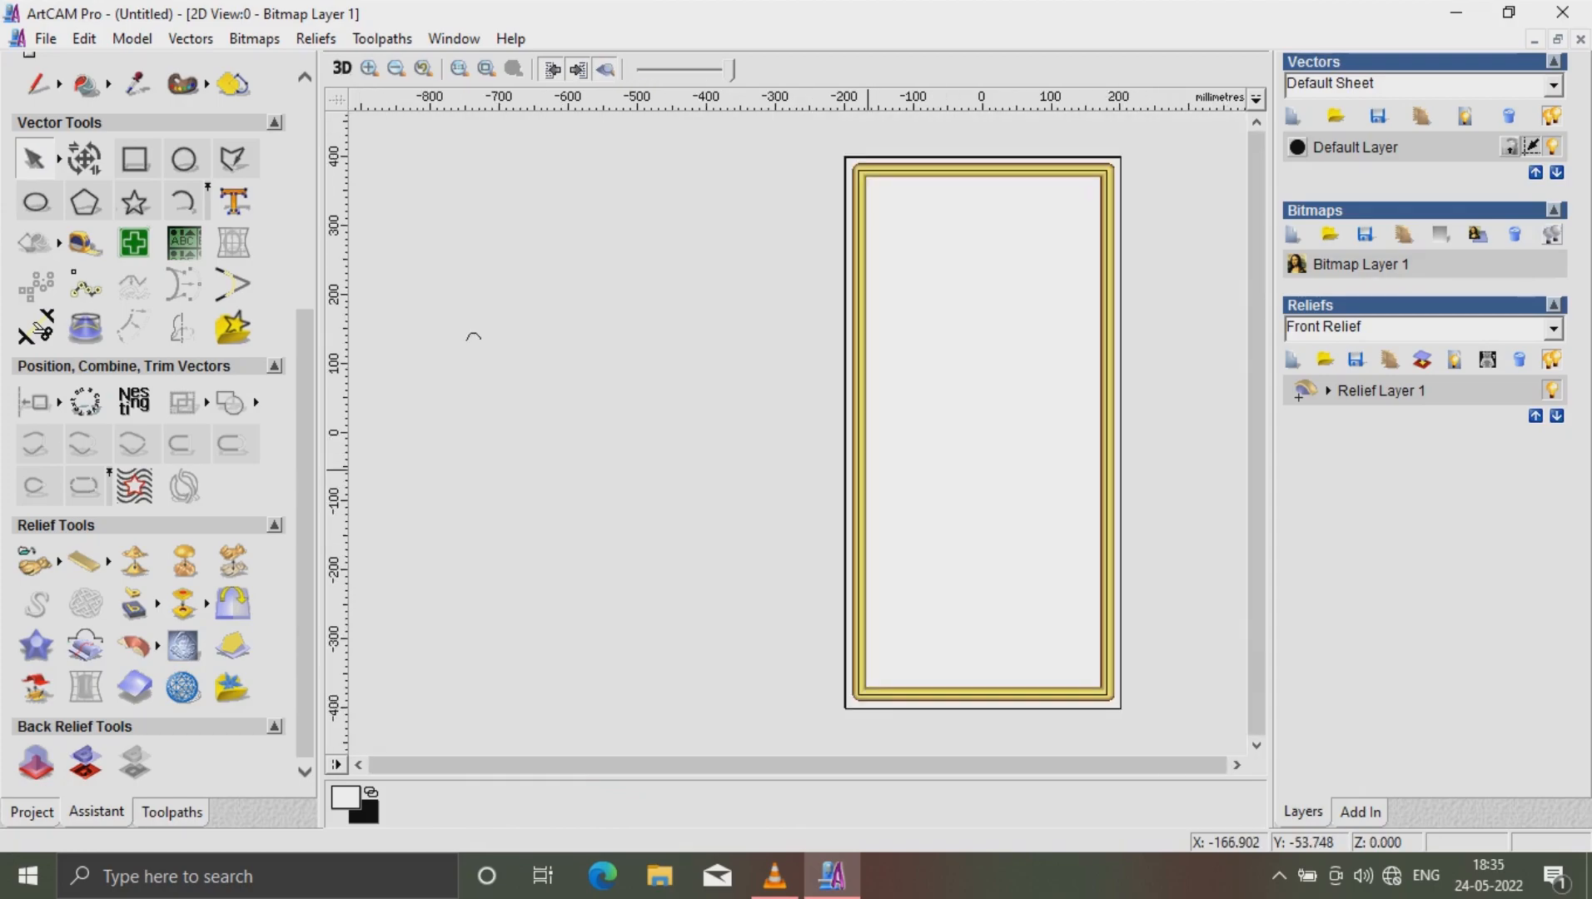
scroll(473, 336, up, 1)
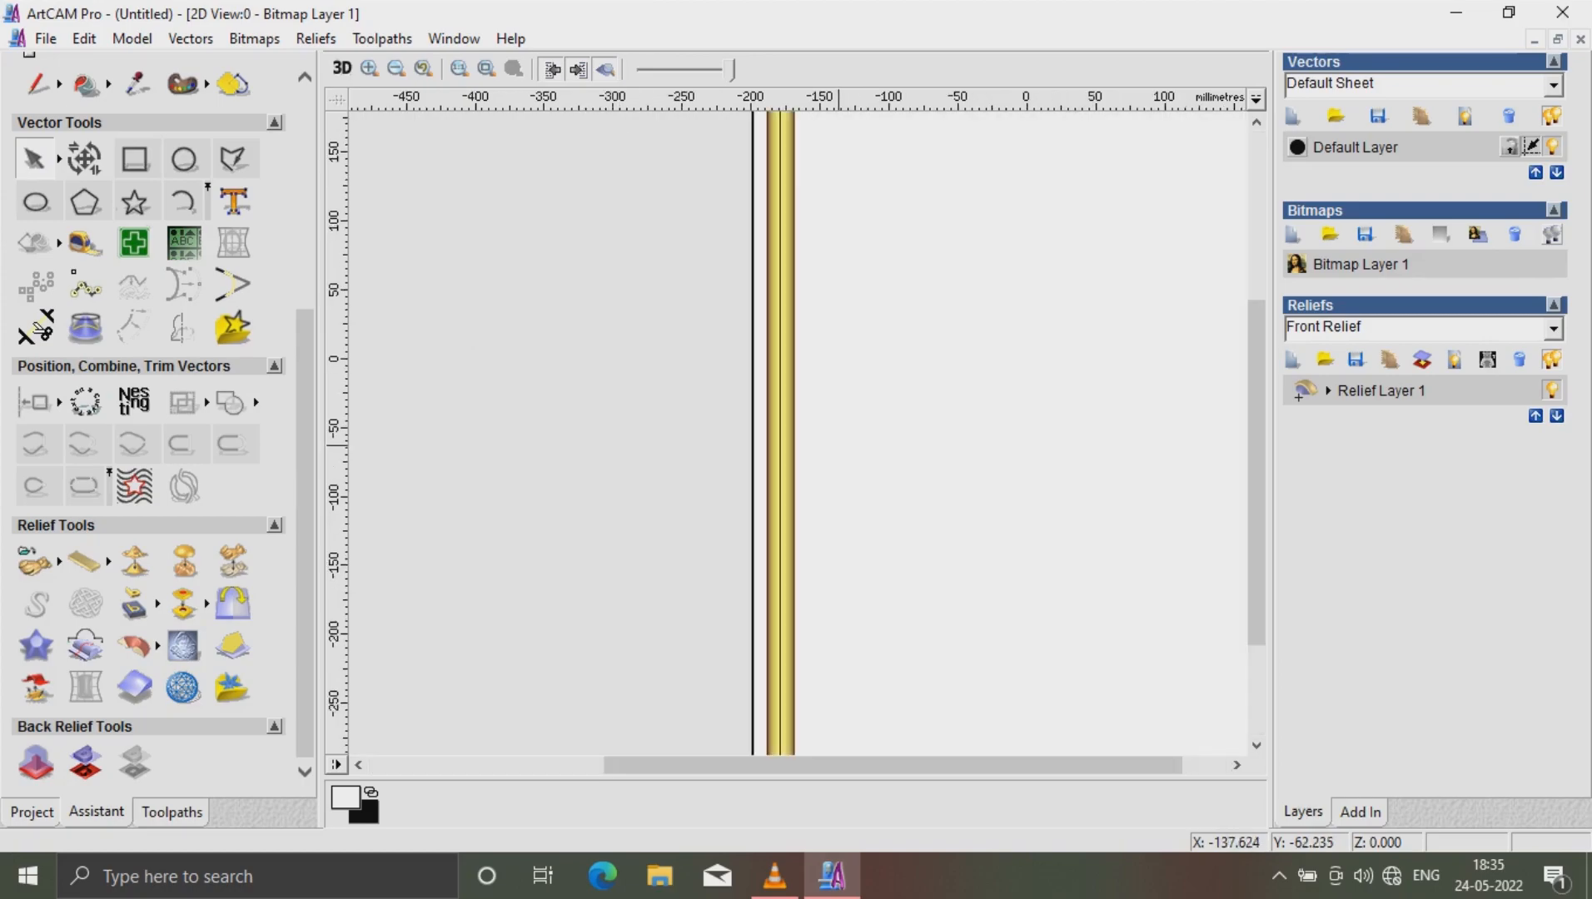
scroll(478, 337, down, 1)
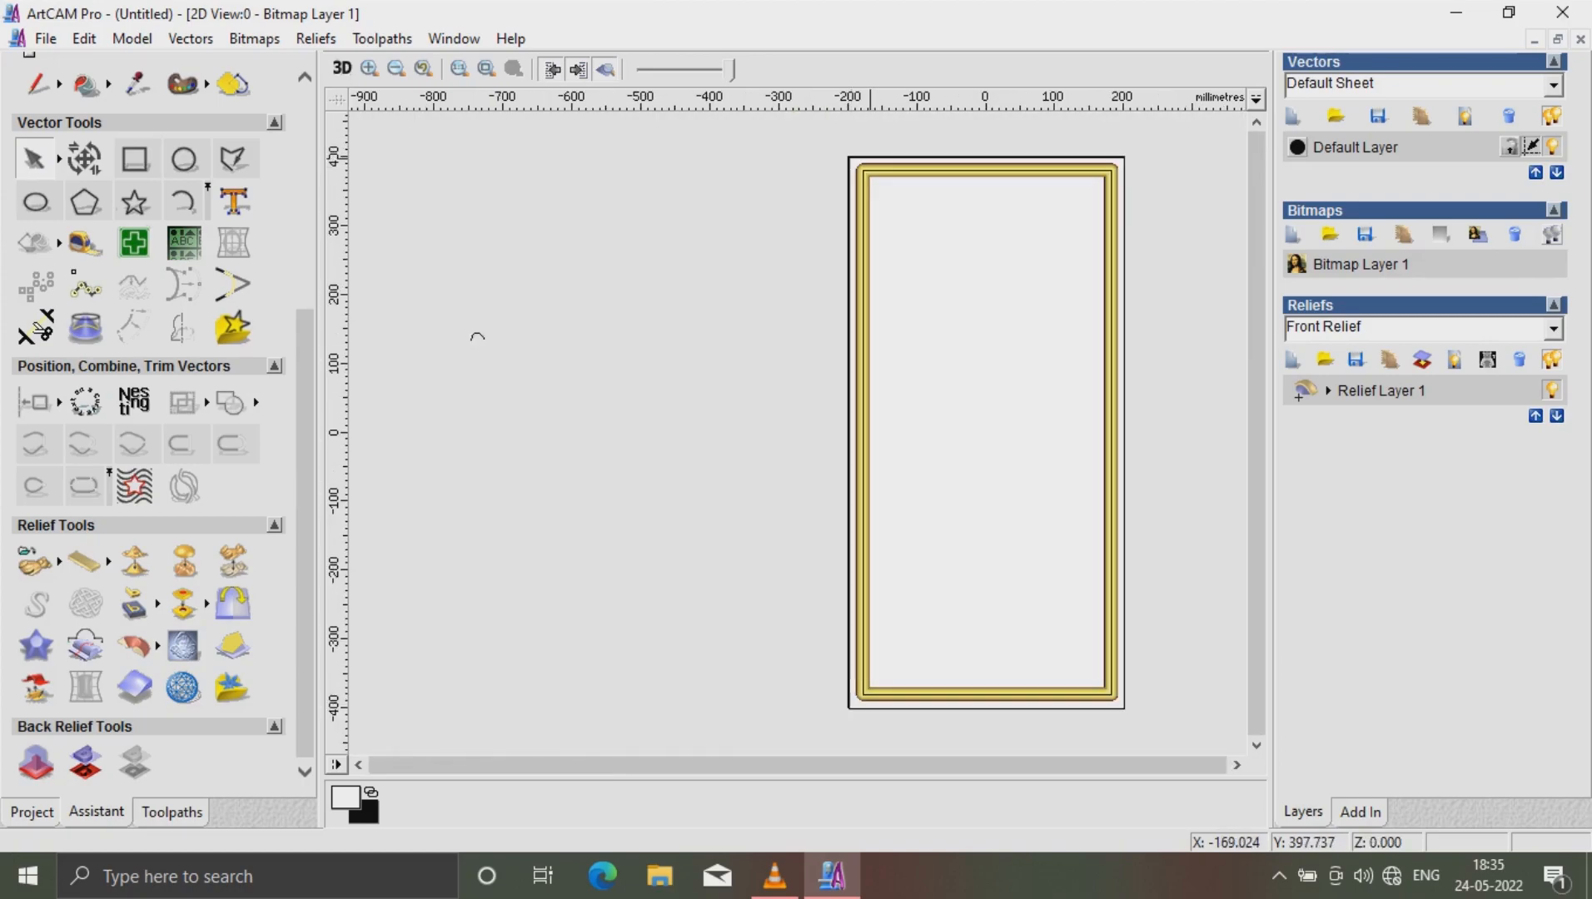
scroll(878, 165, up, 3)
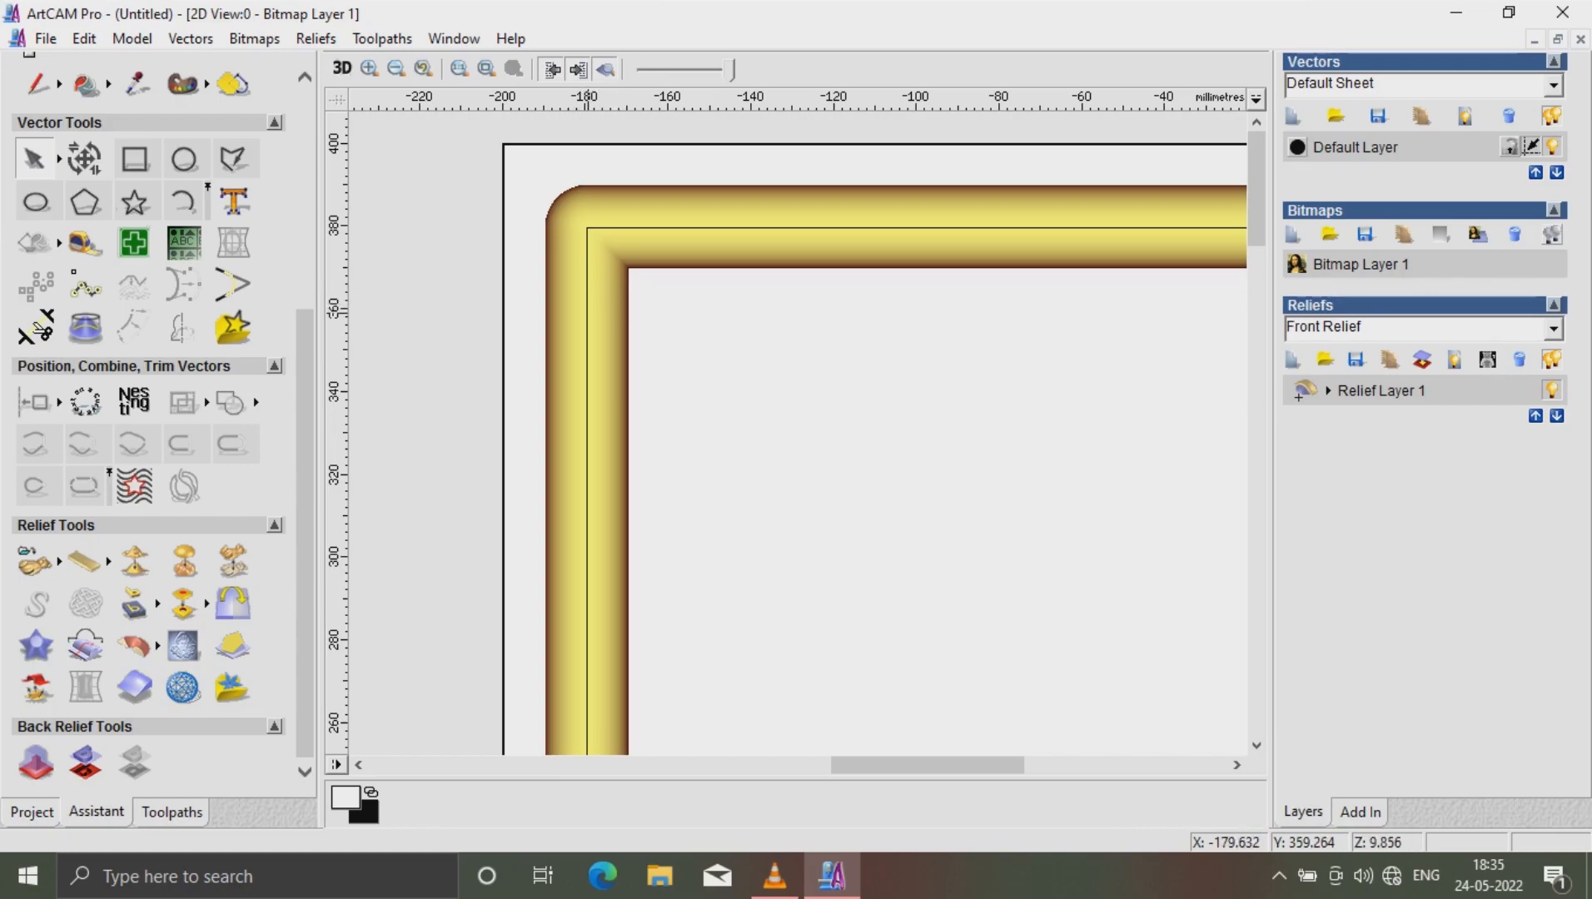
click(586, 309)
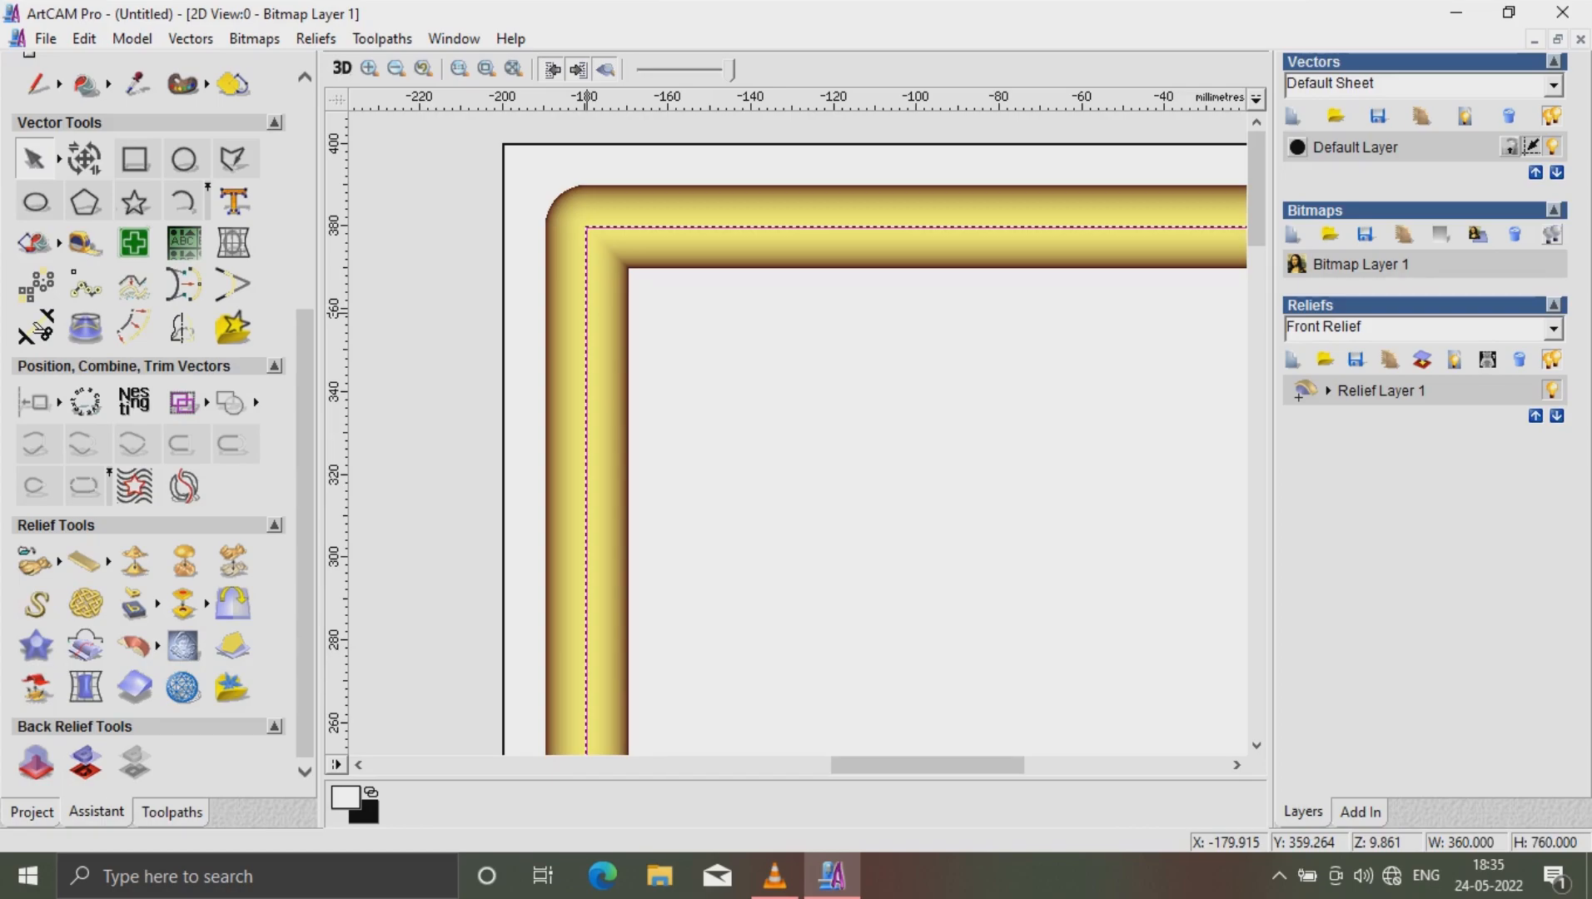
key(F12)
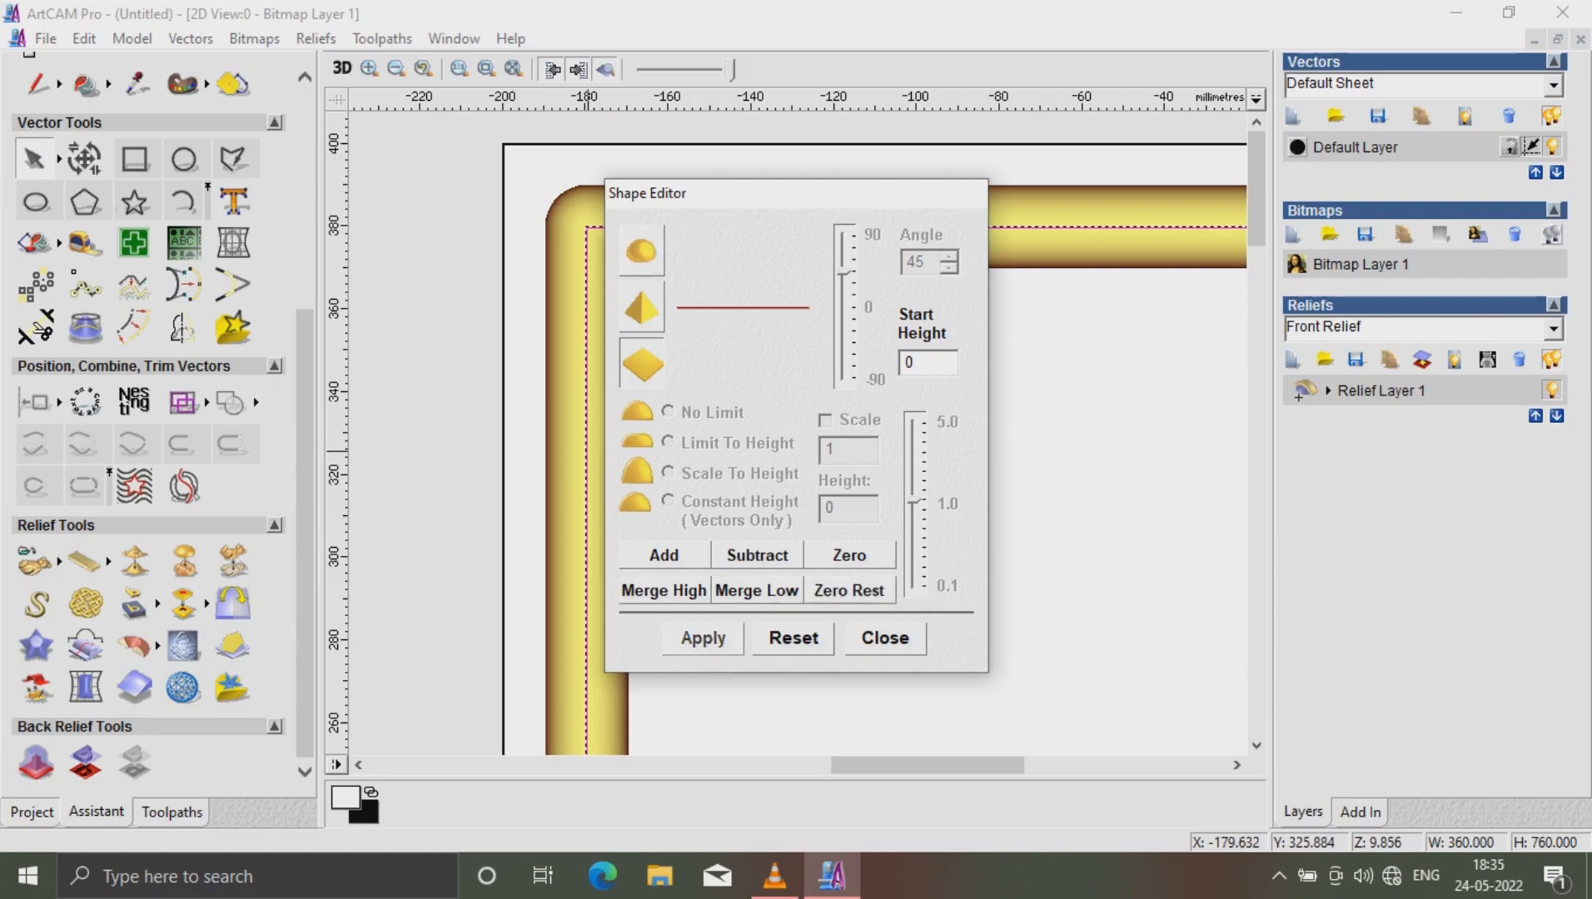
click(885, 638)
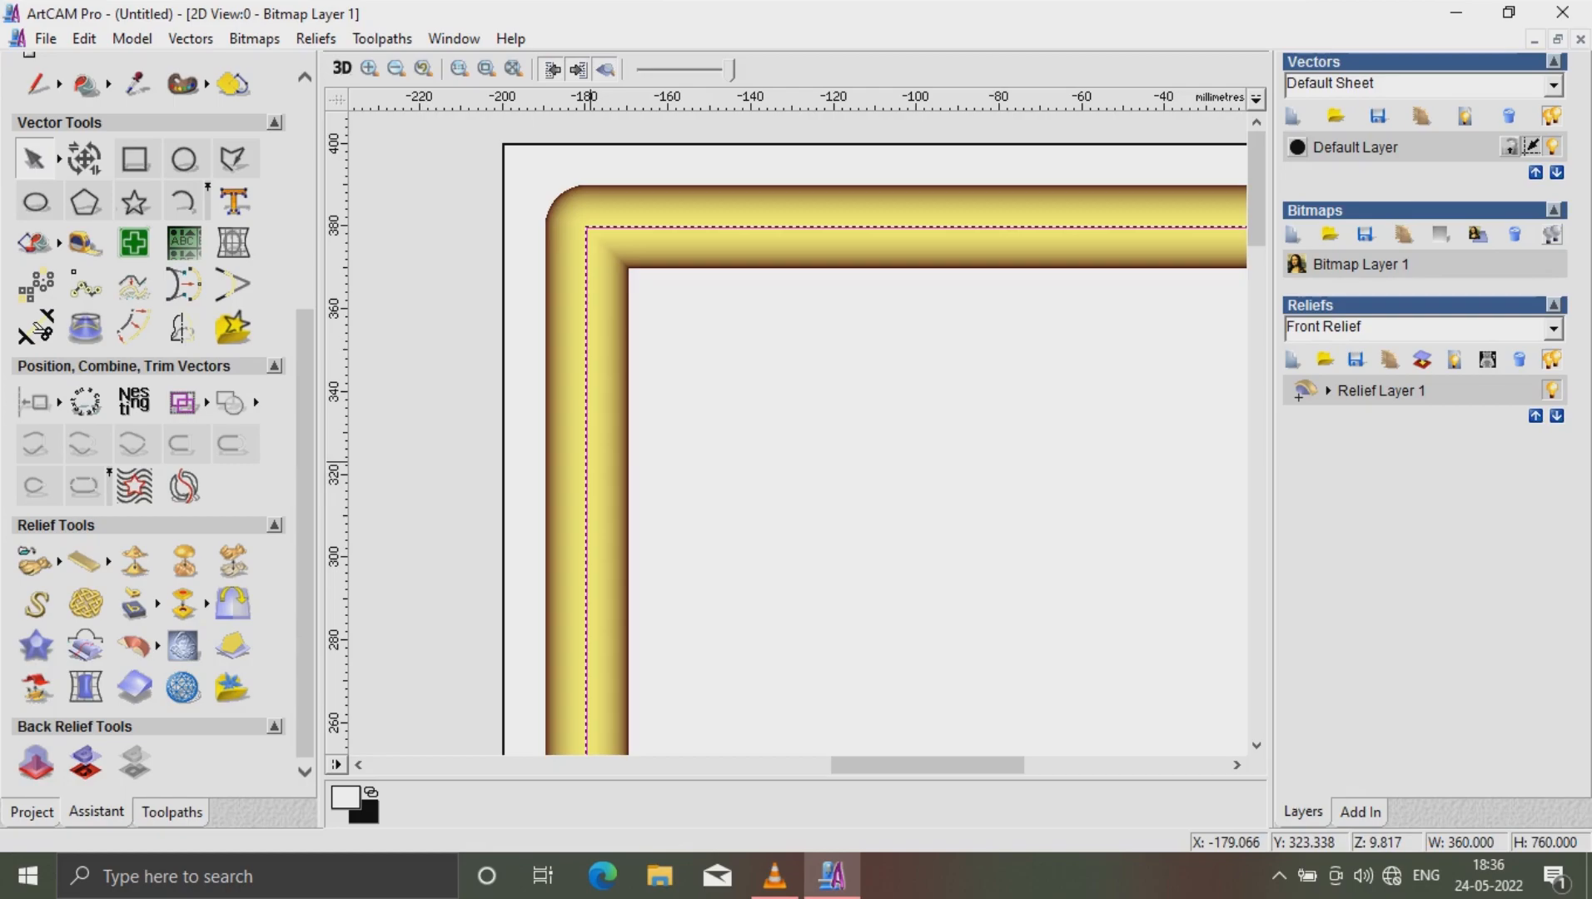
Examine the trimmed border relief closely at the panel's upper-left corner and across the whole panel
scroll(591, 461, up, 1)
scroll(590, 461, down, 1)
scroll(924, 400, down, 1)
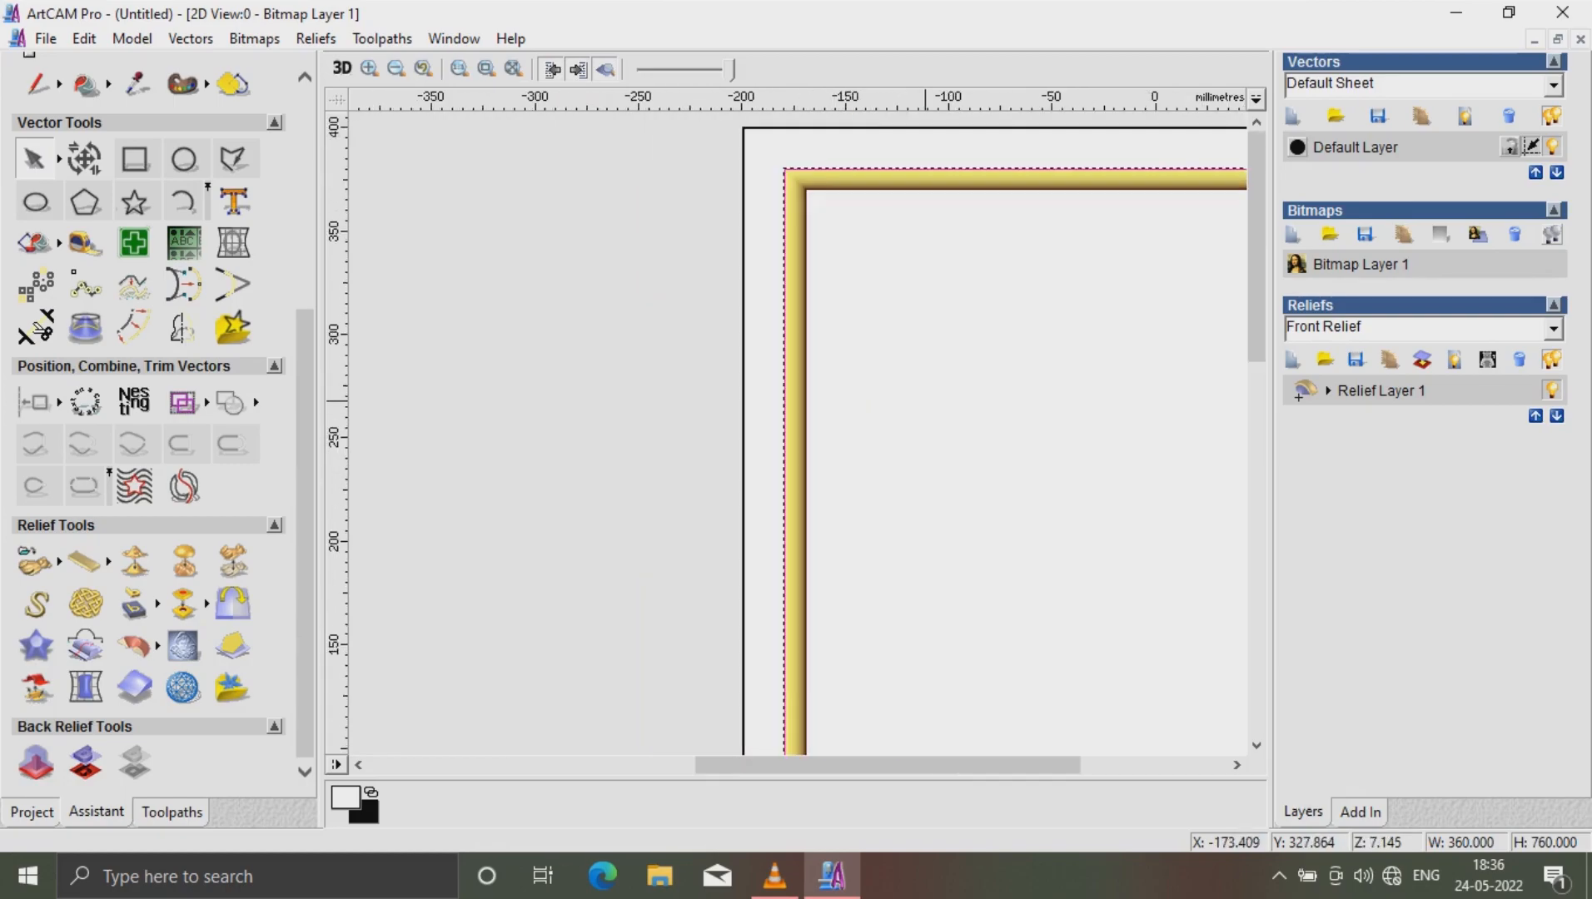
scroll(841, 295, up, 1)
scroll(739, 197, up, 1)
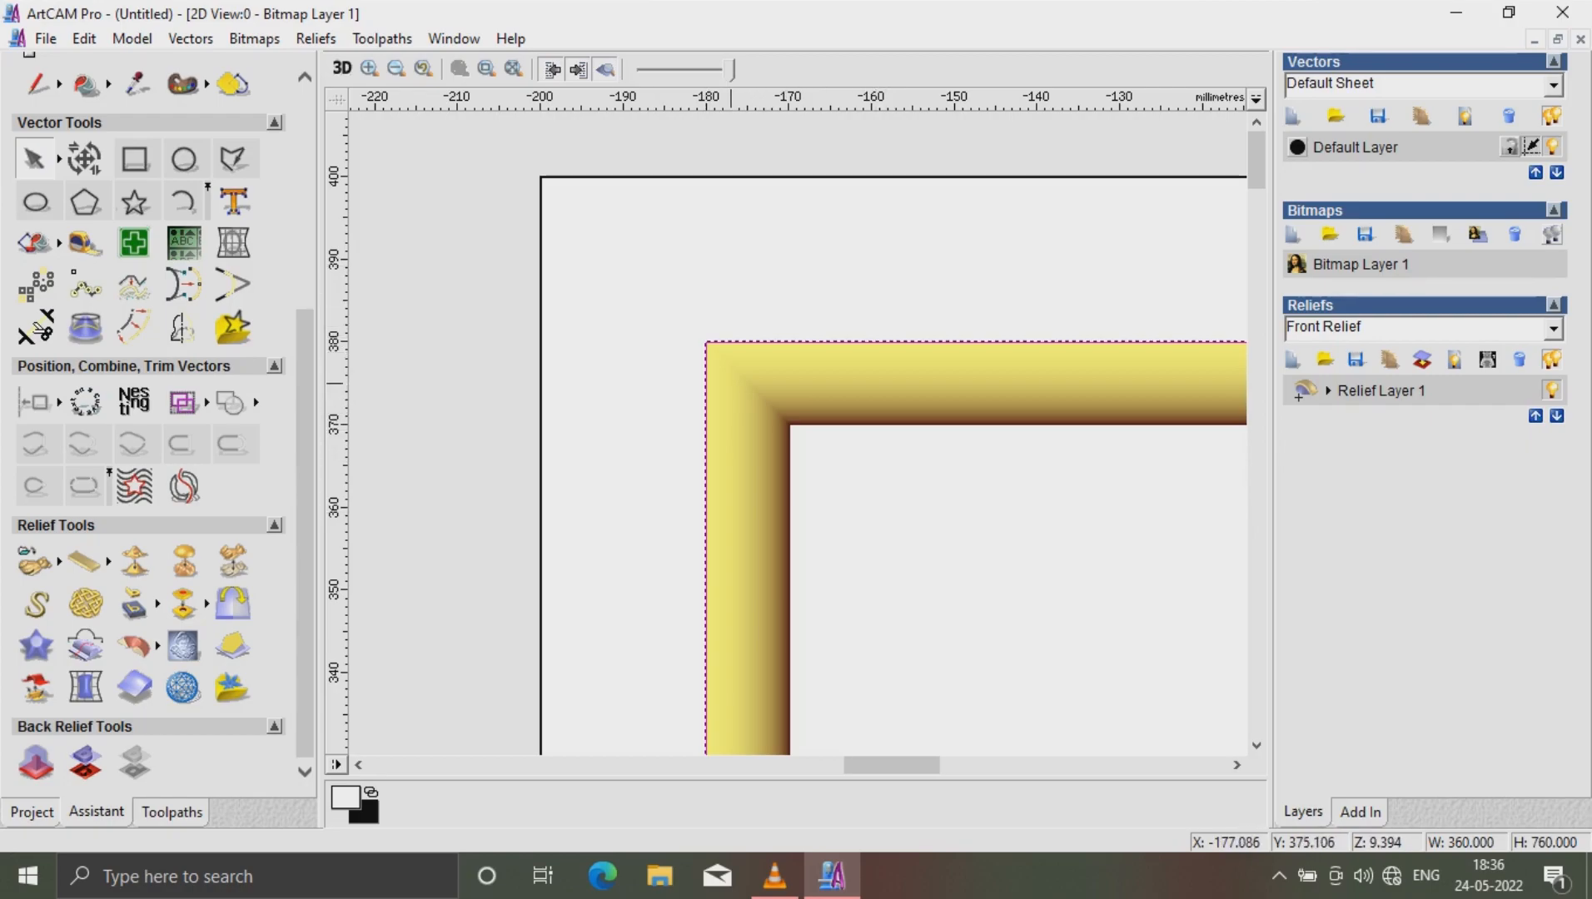
scroll(804, 443, down, 2)
scroll(825, 441, down, 1)
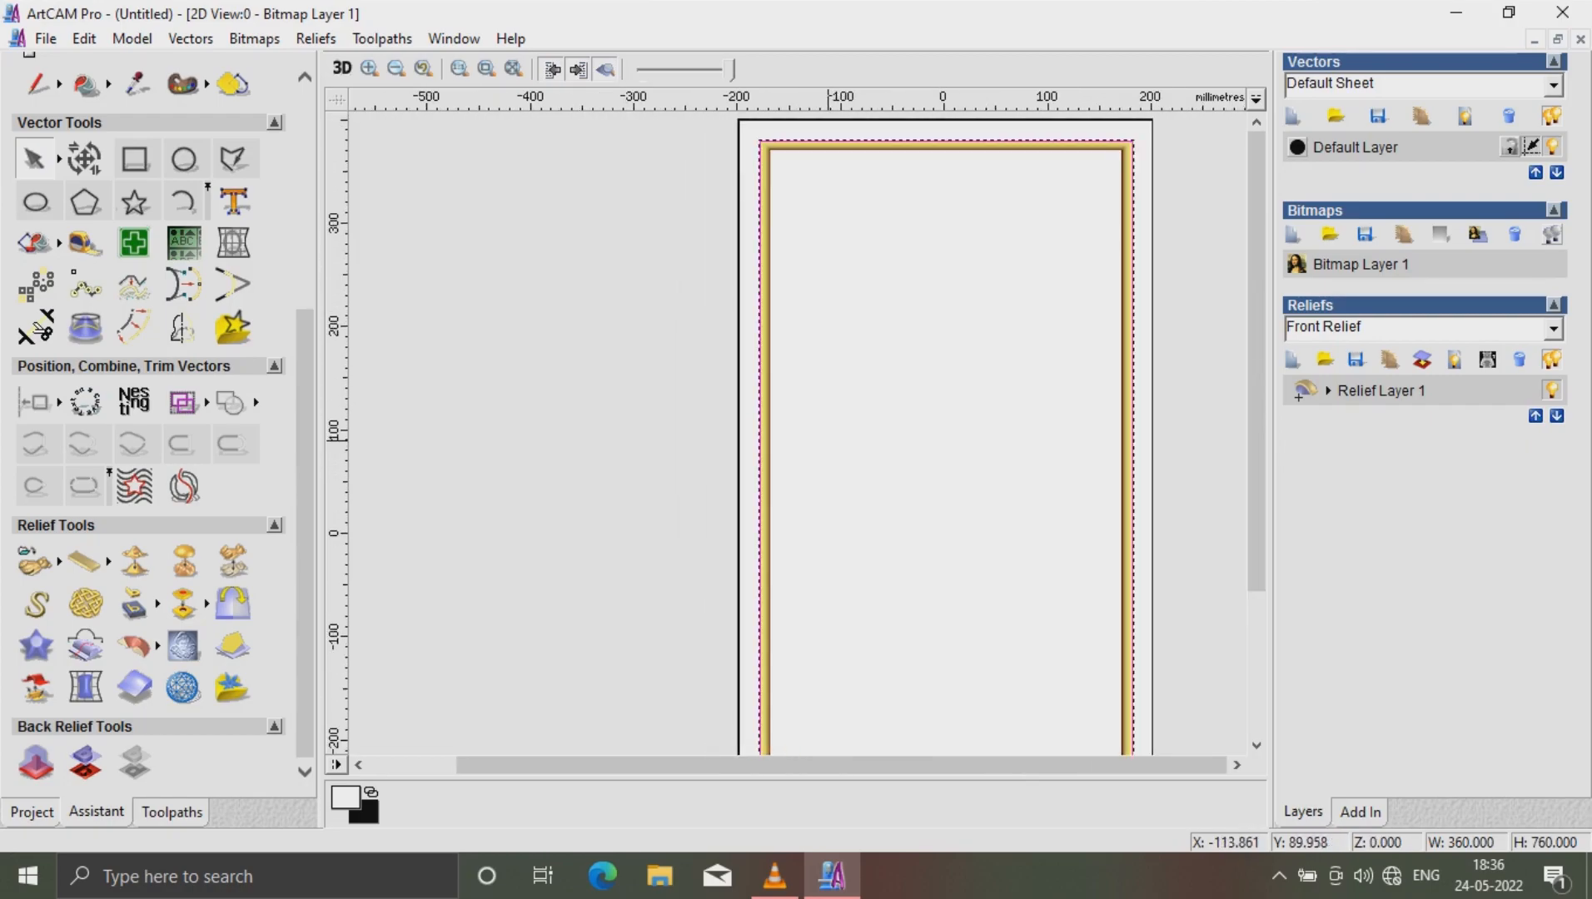
scroll(812, 441, up, 3)
scroll(916, 433, down, 3)
scroll(1012, 433, down, 1)
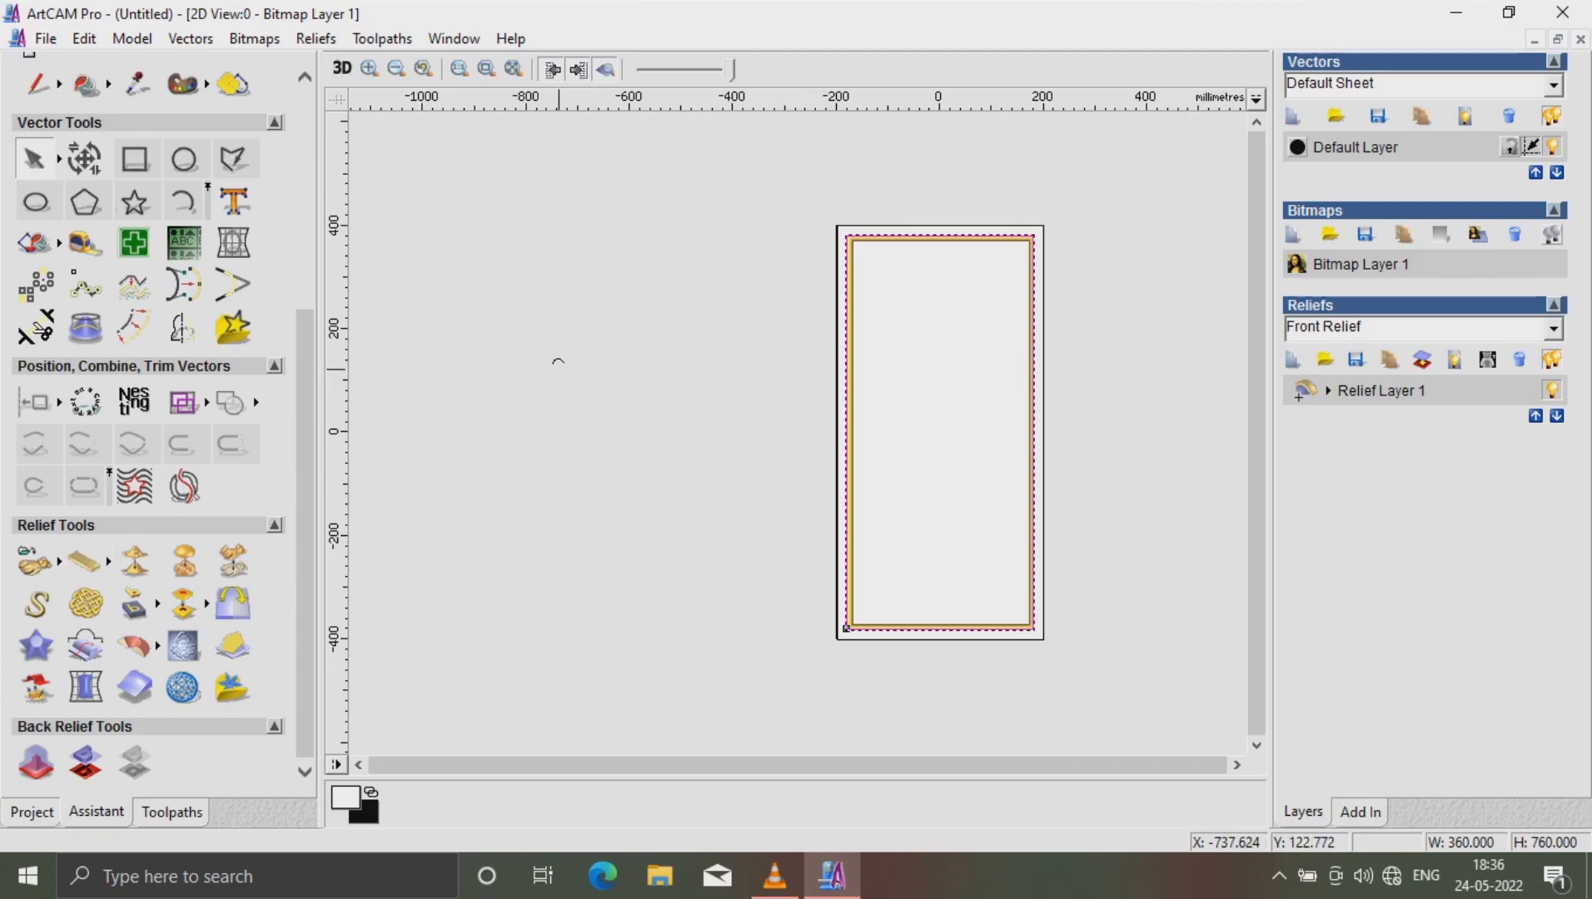
Delete the small arc profile beside the panel
click(558, 361)
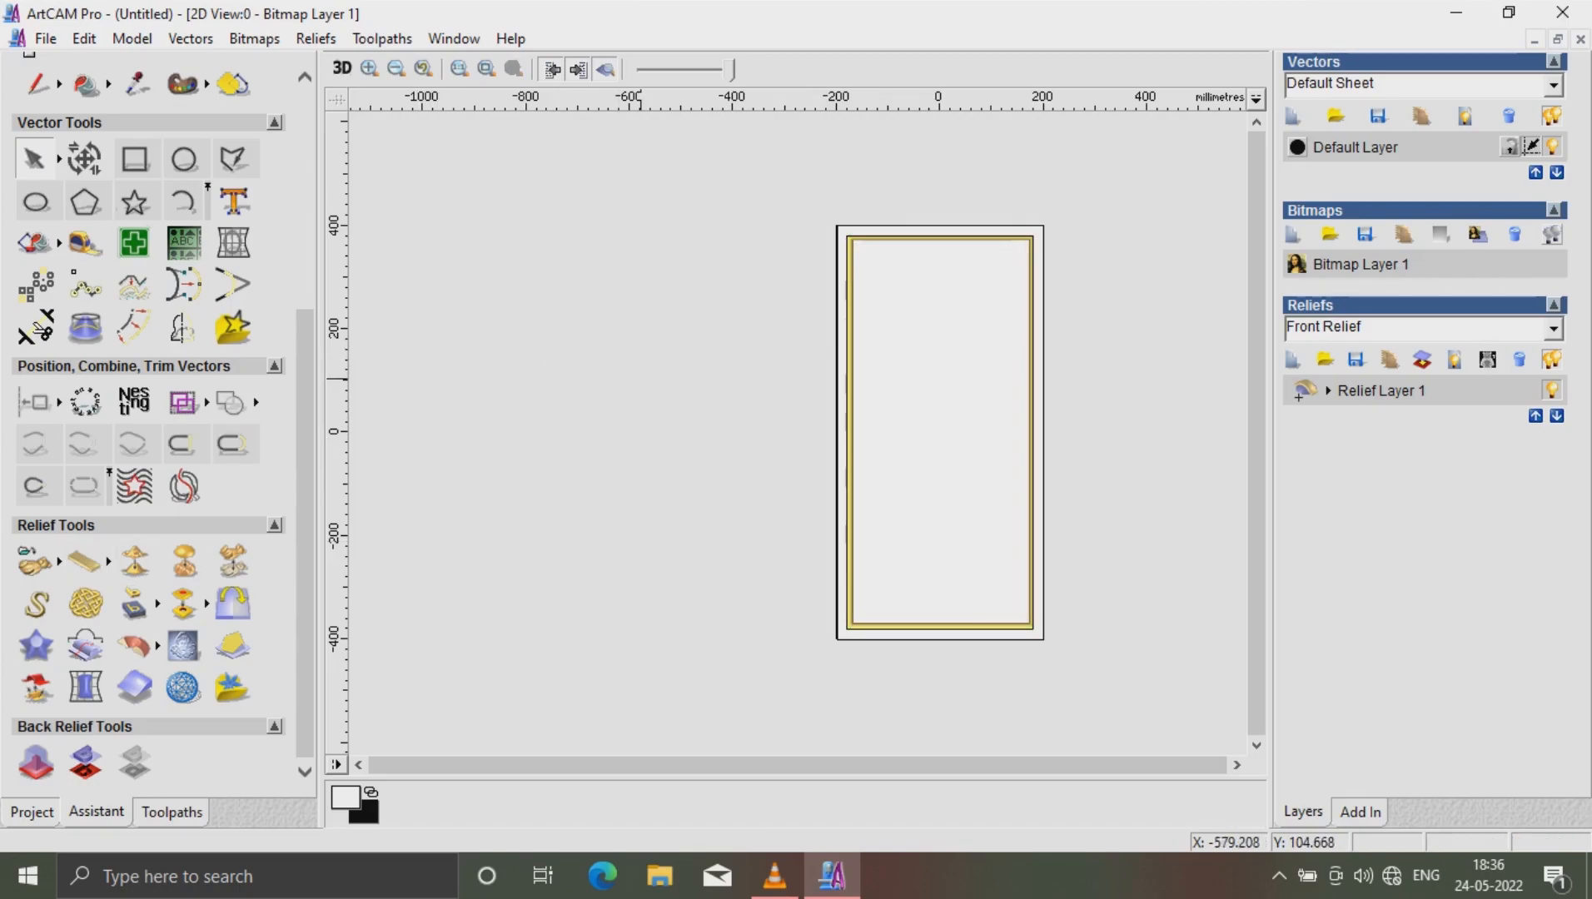
key(Delete)
scroll(923, 361, up, 1)
scroll(923, 361, down, 2)
scroll(924, 362, up, 1)
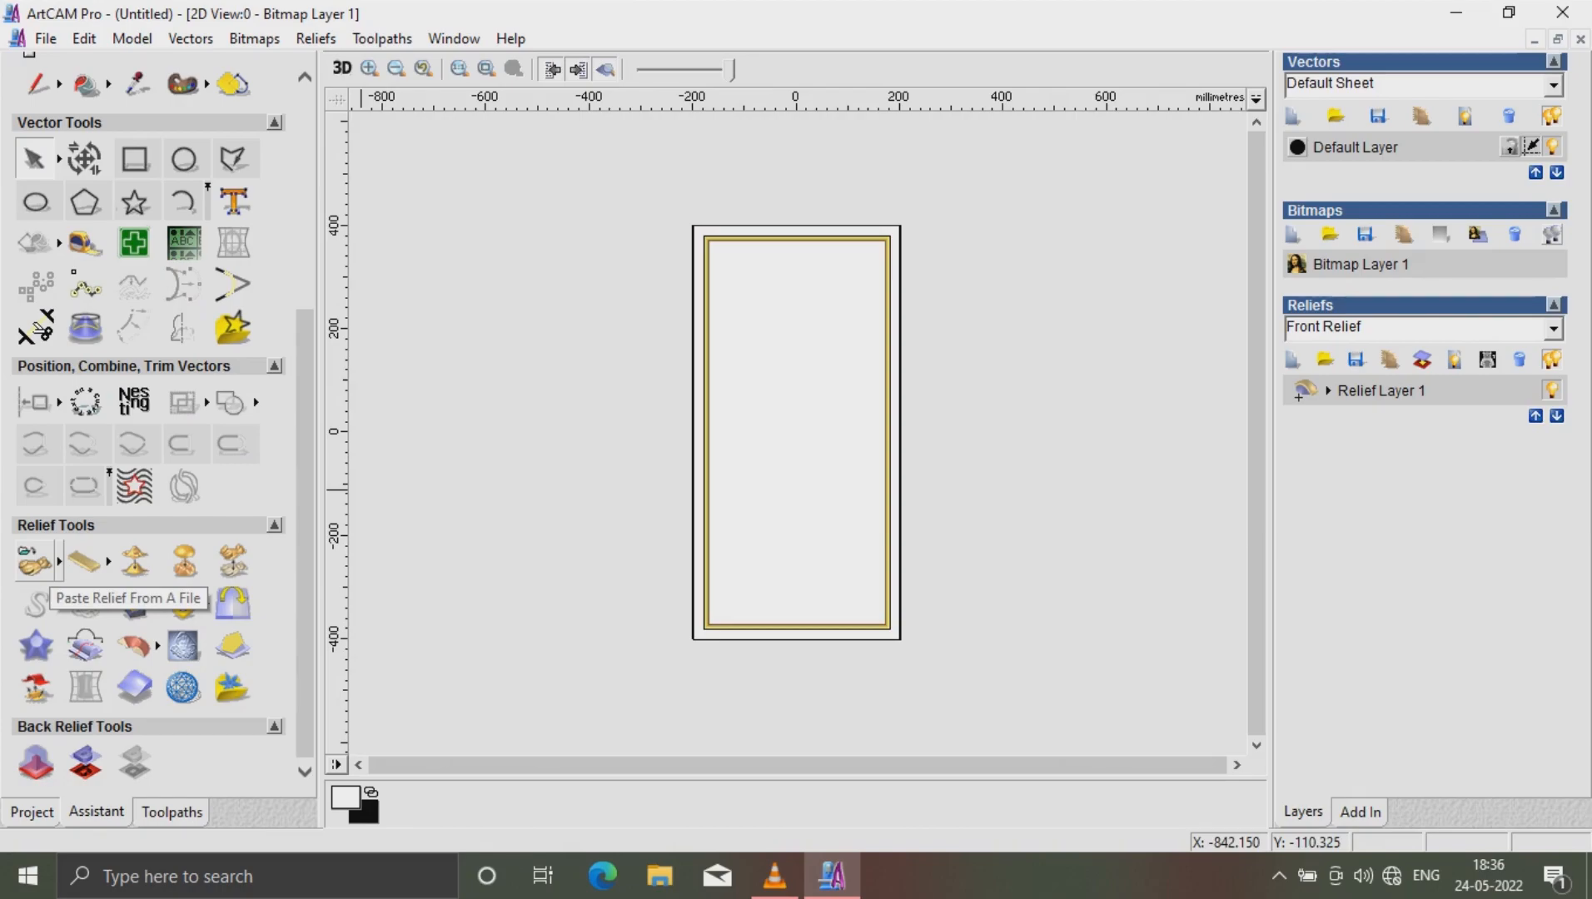
Start pasting a relief from a file and show all file types in the flowers folder
click(35, 563)
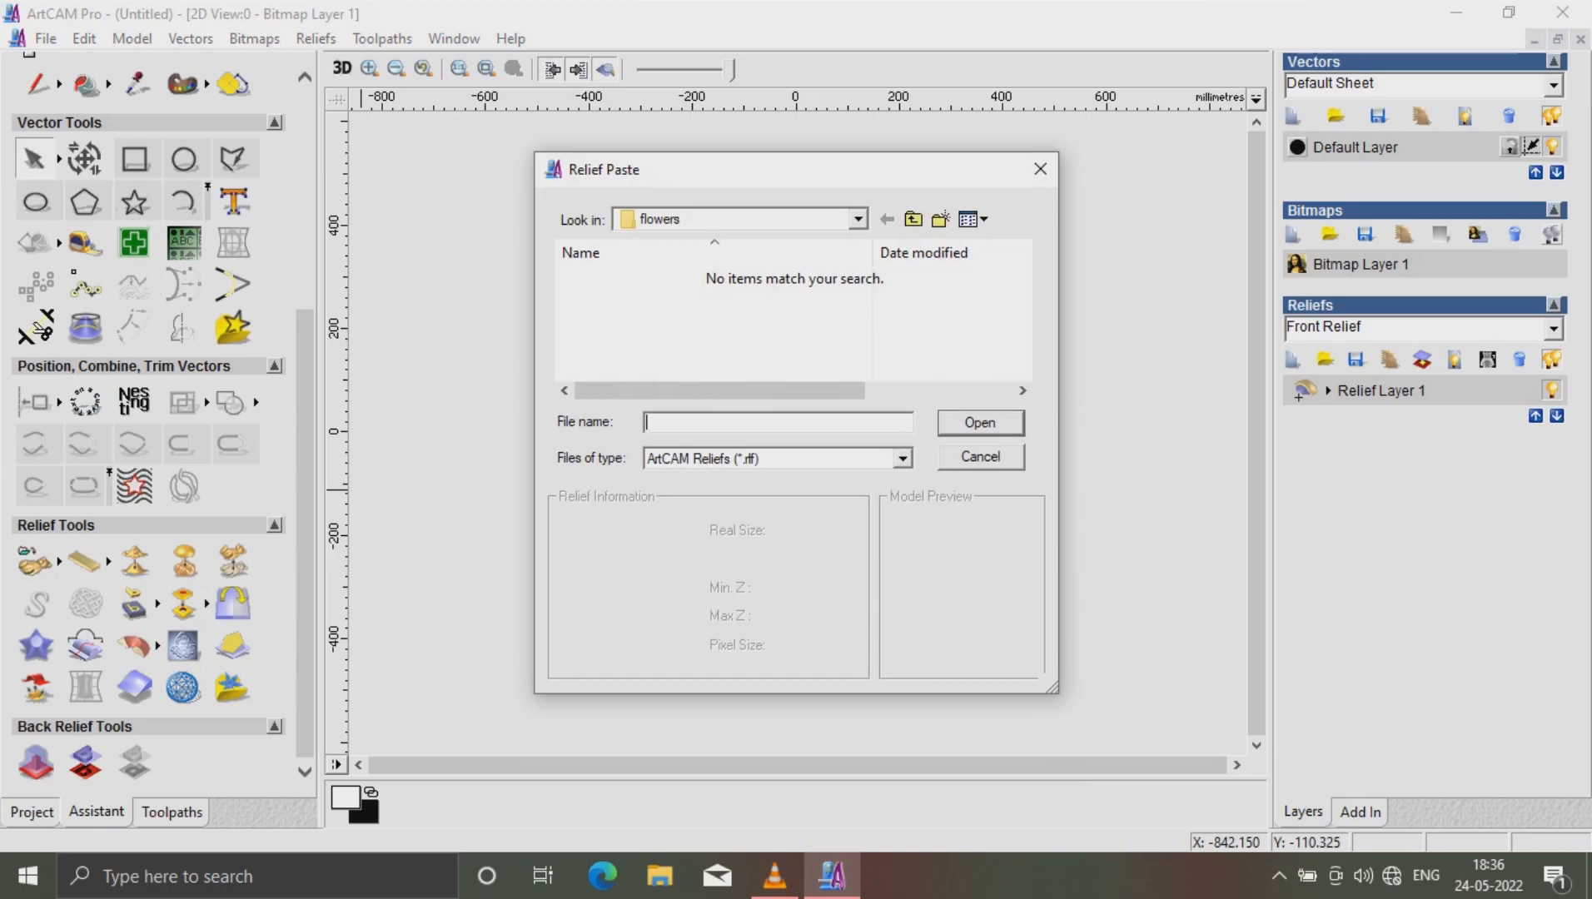
click(903, 459)
click(779, 556)
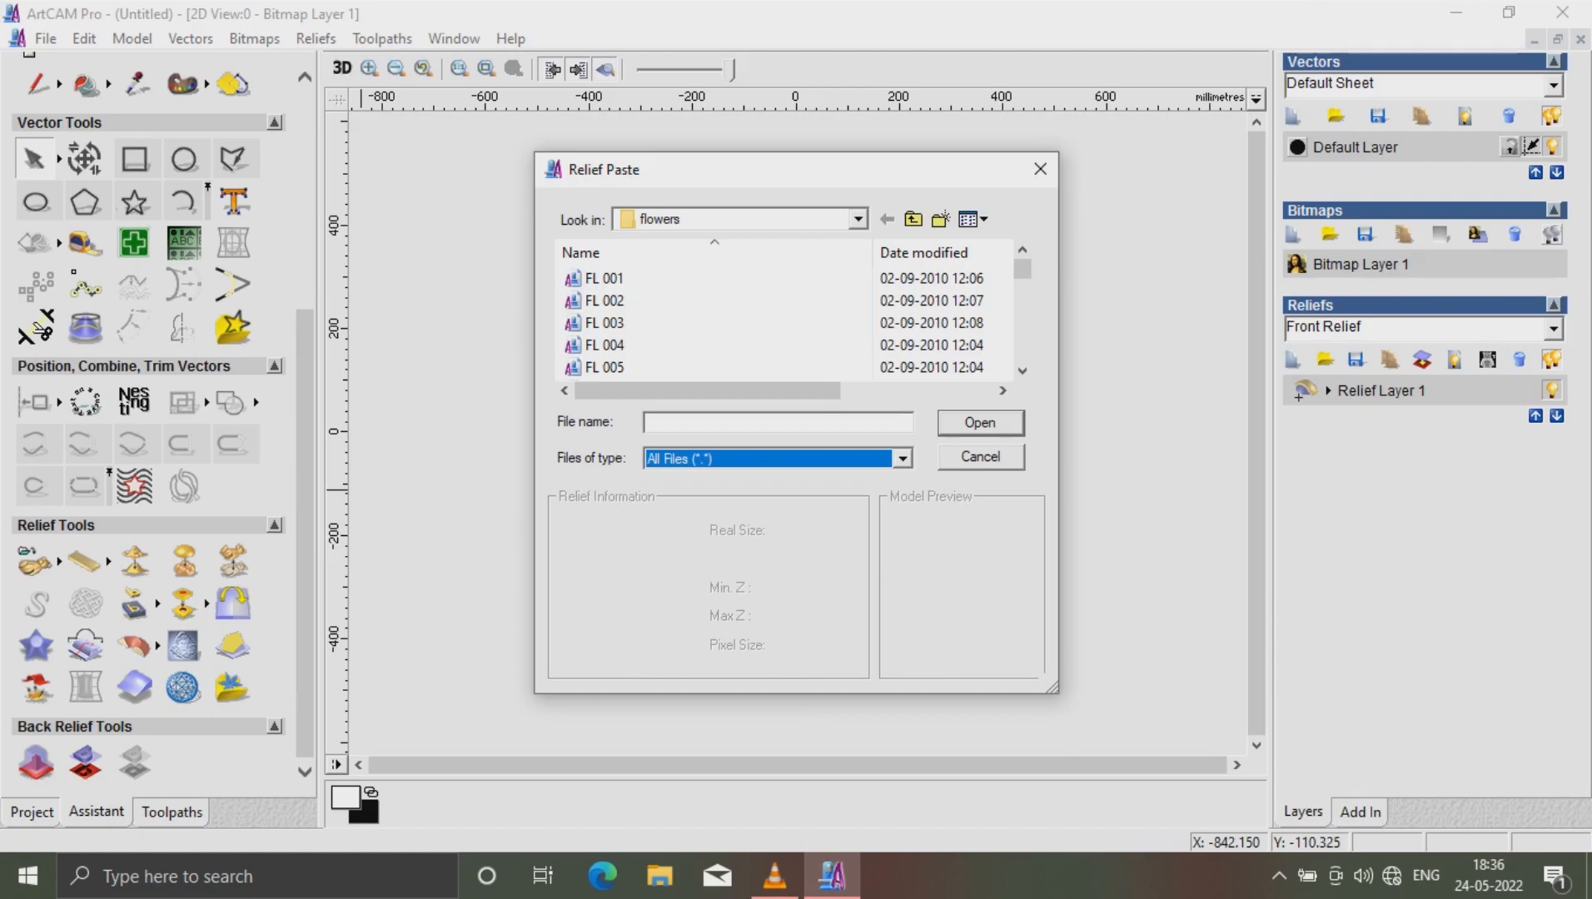
Browse the design folders on the G: drive and reopen the flowers folder
click(857, 219)
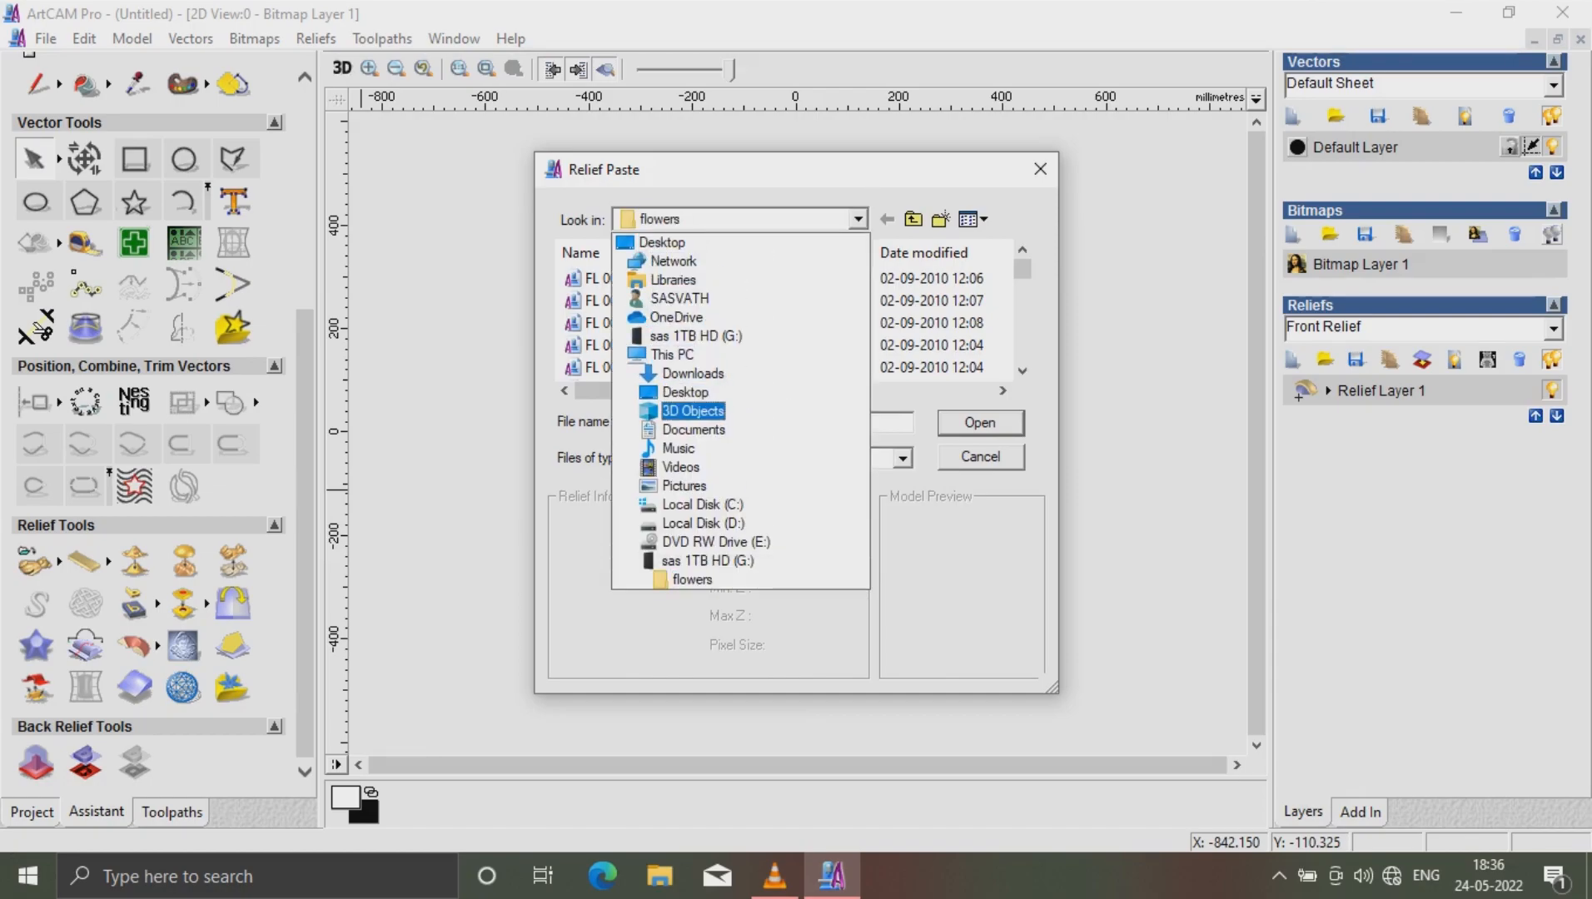
click(696, 335)
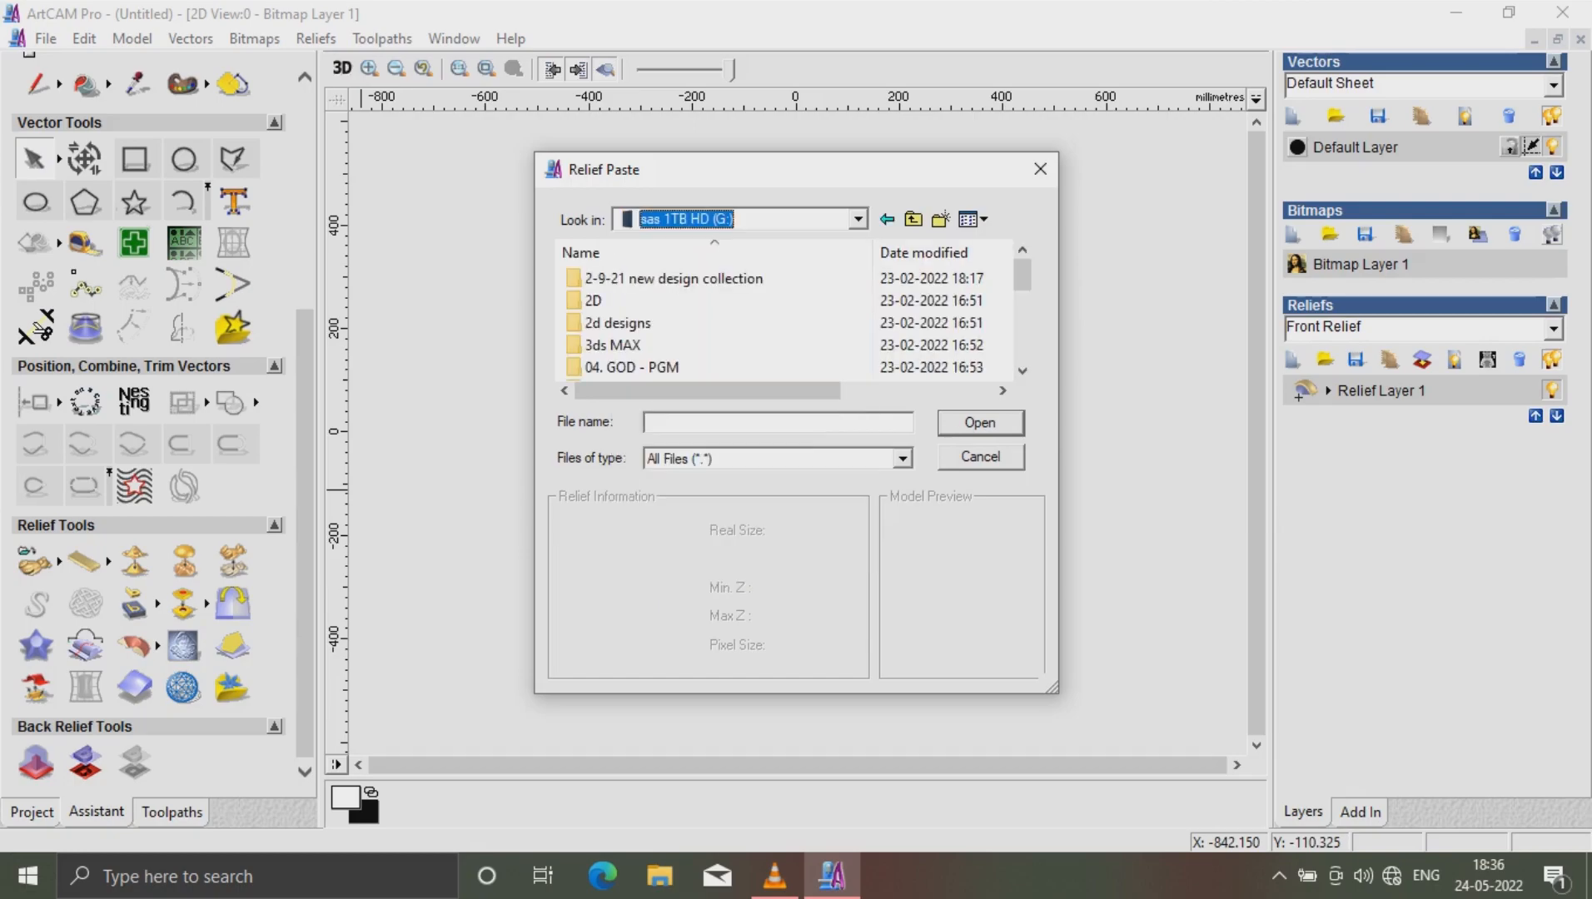
scroll(708, 302, down, 1)
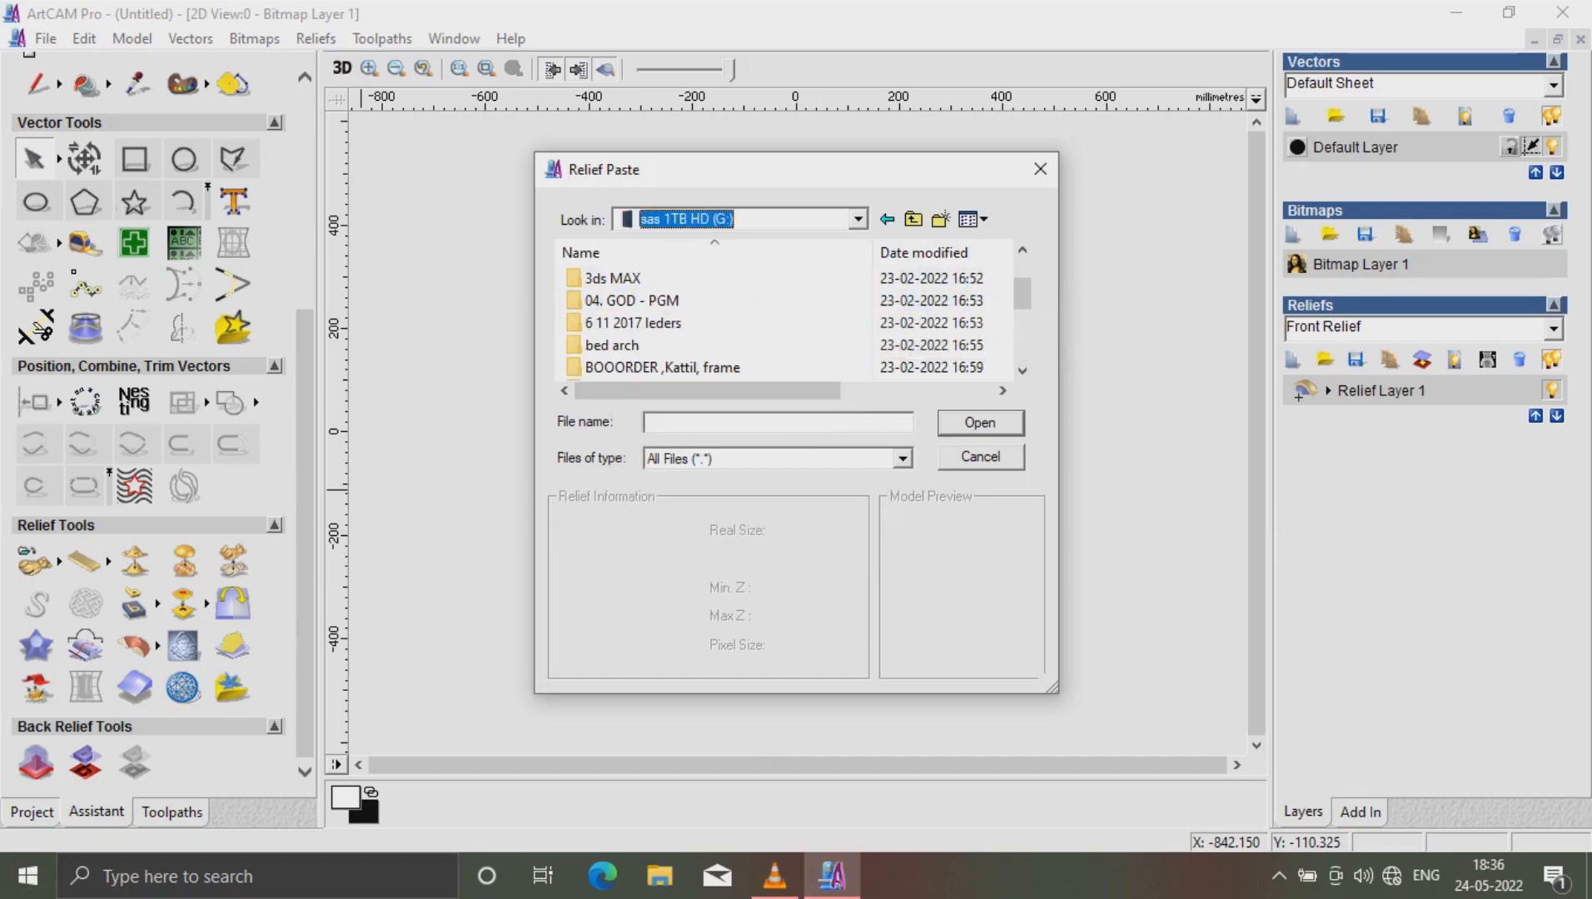
scroll(708, 301, down, 1)
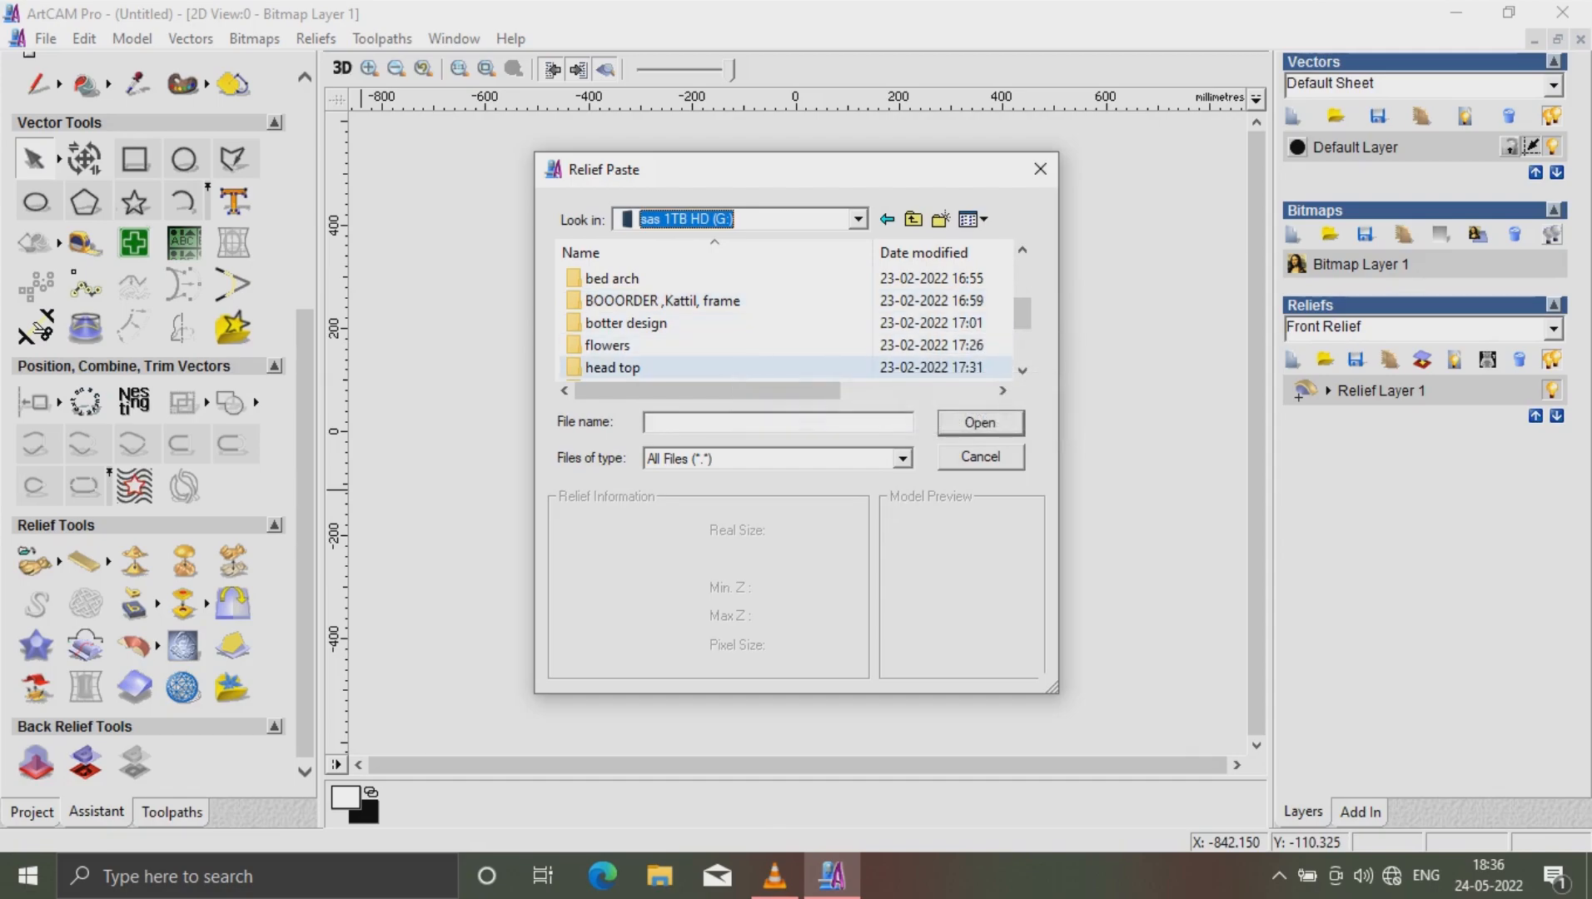
scroll(708, 333, down, 1)
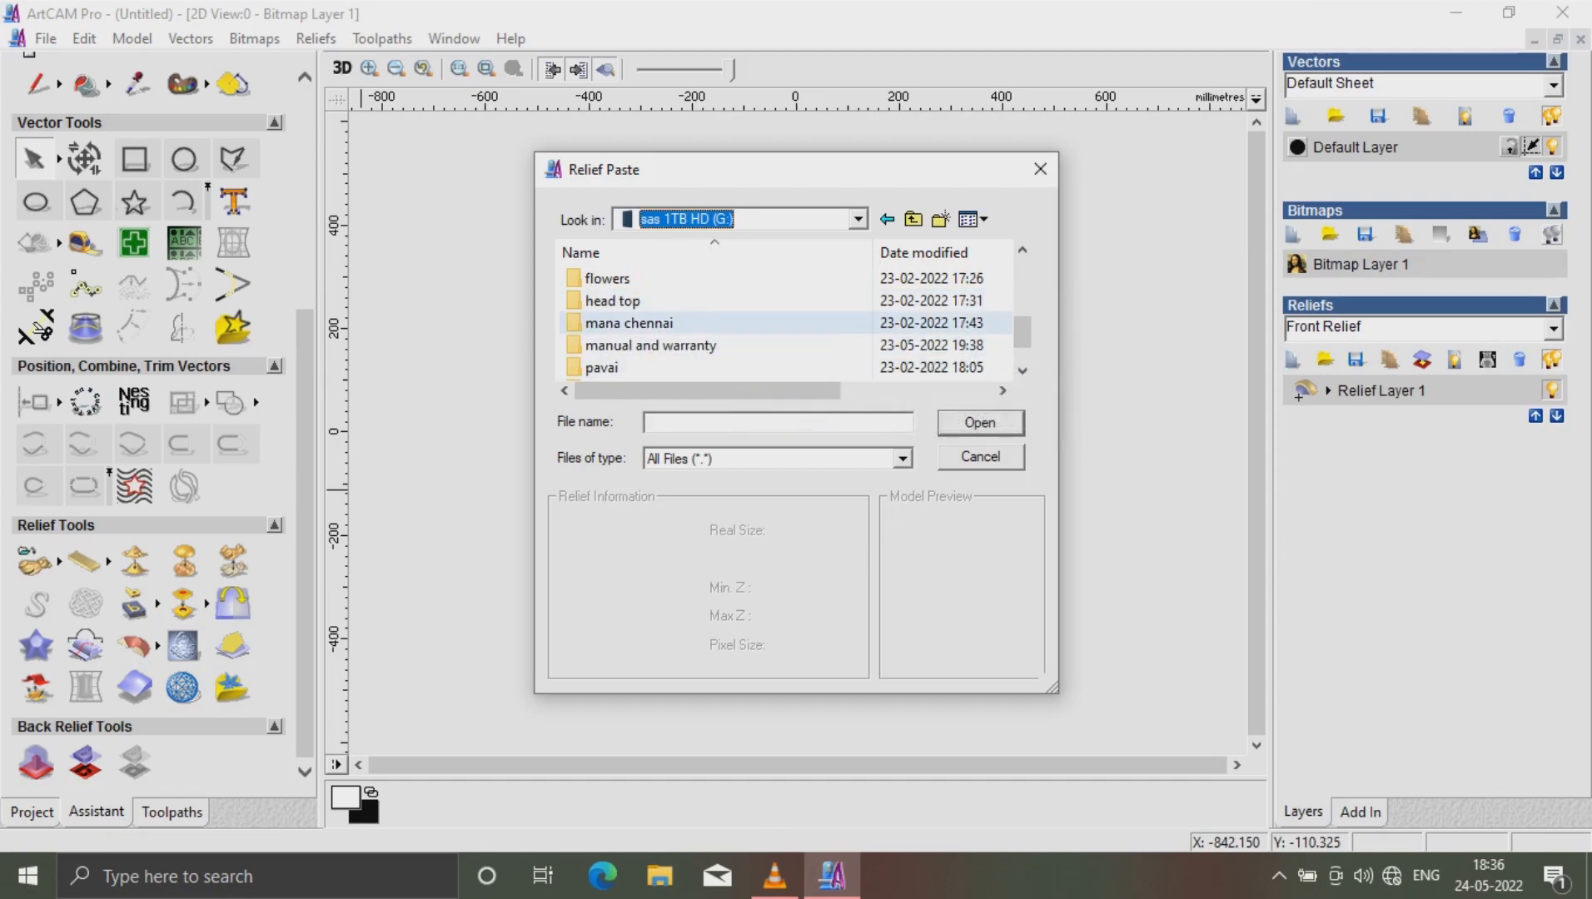
click(628, 322)
click(612, 301)
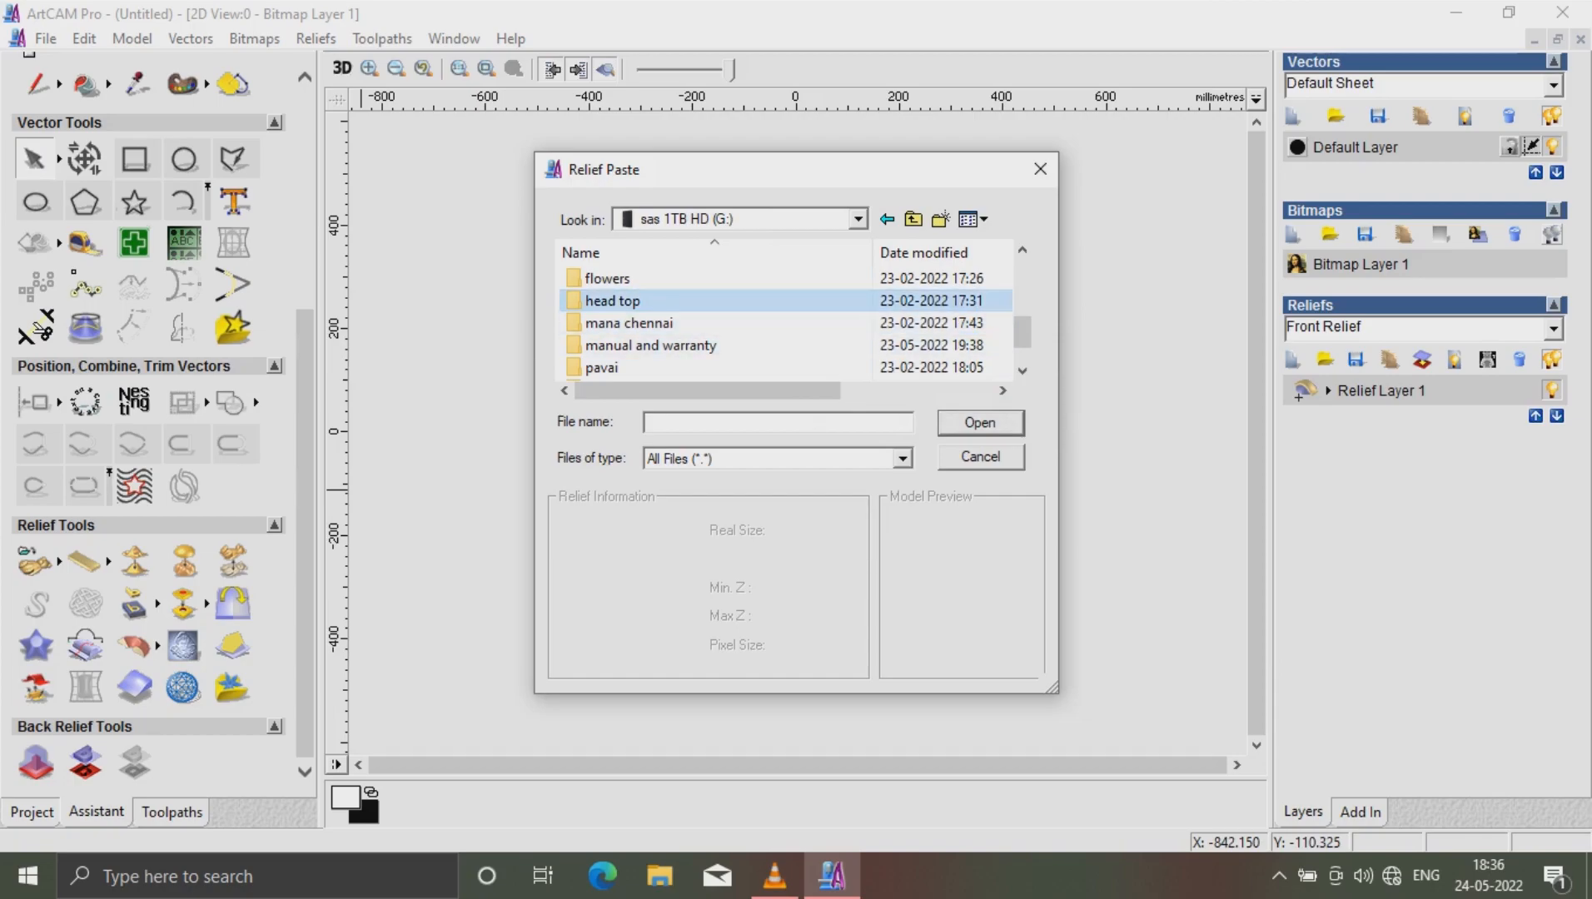
scroll(707, 333, up, 1)
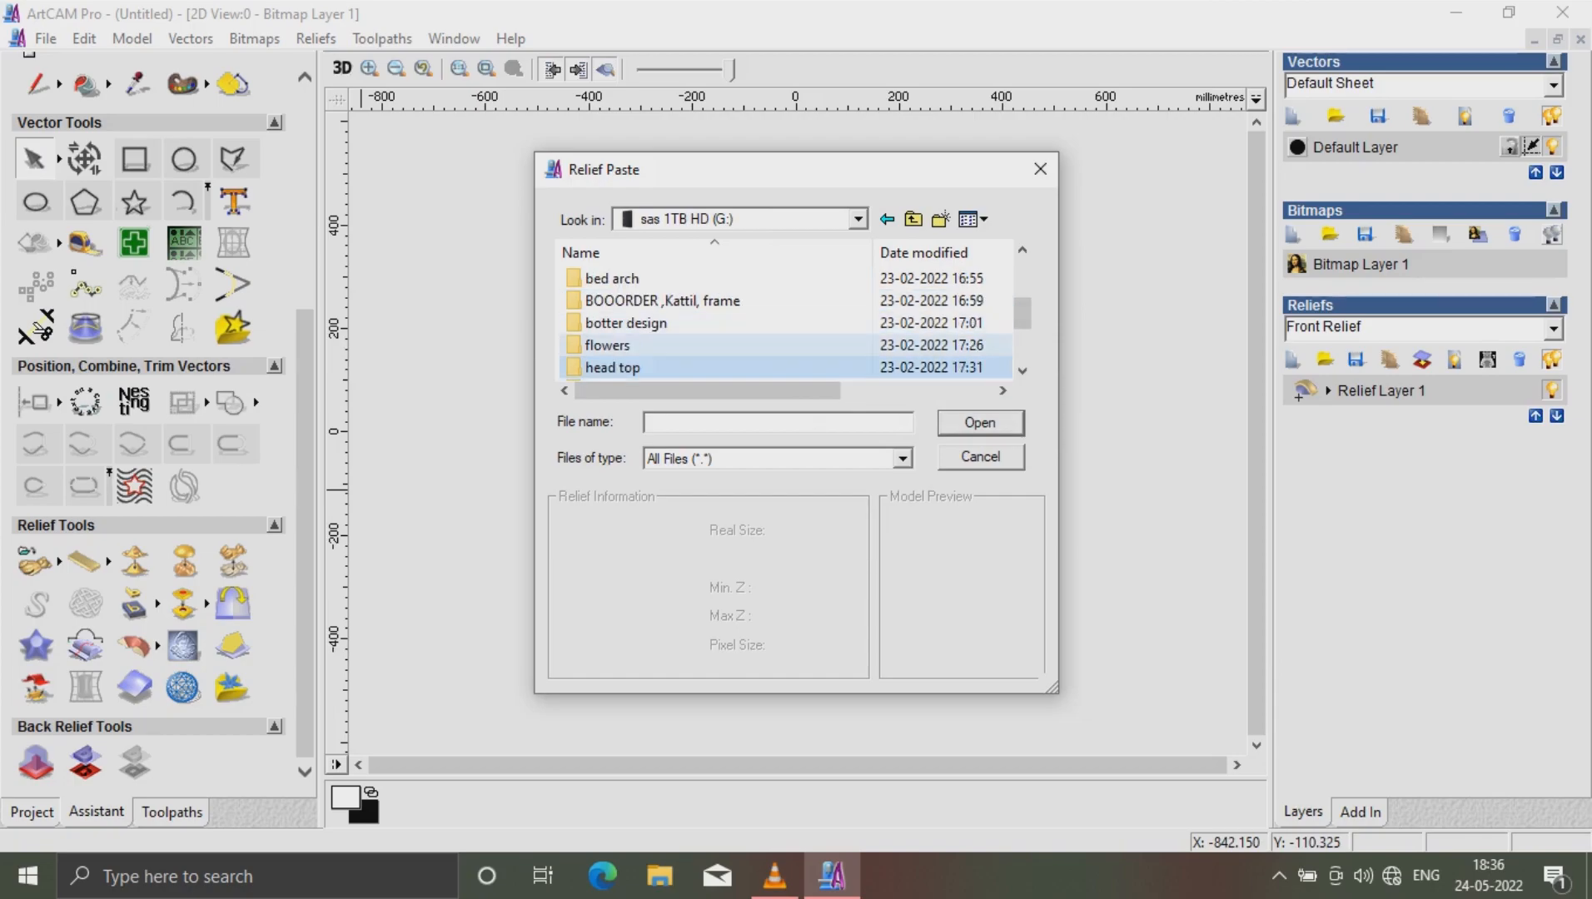
click(607, 345)
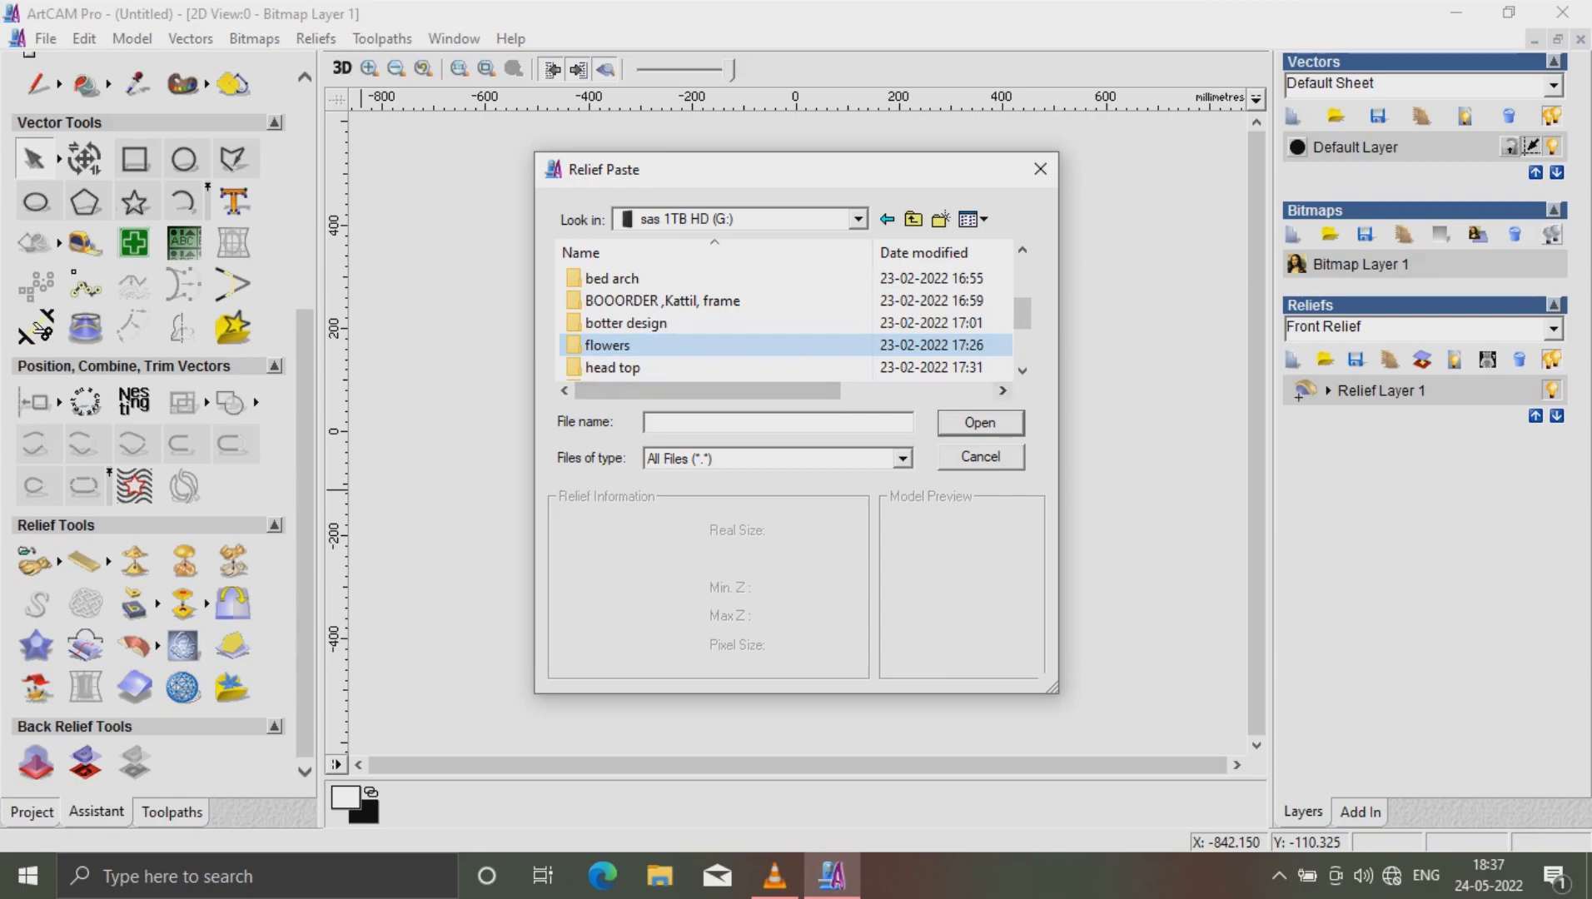
double_click(608, 345)
Preview flower models in the flowers folder and load FL 015 as the relief to paste
click(774, 280)
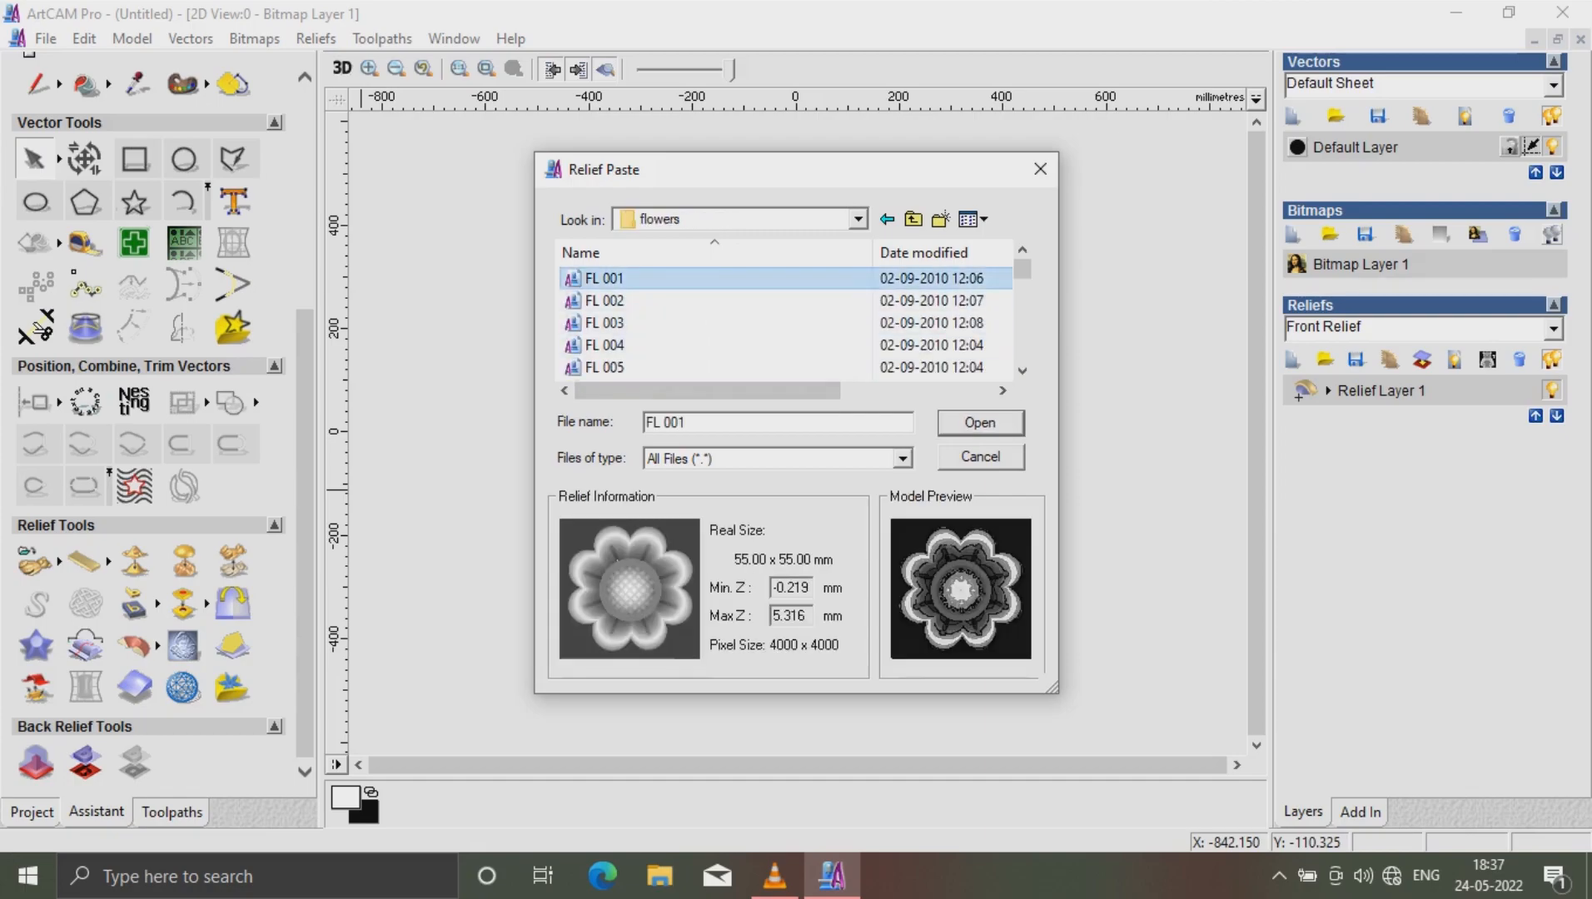
scroll(805, 325, down, 1)
scroll(804, 333, down, 1)
click(791, 323)
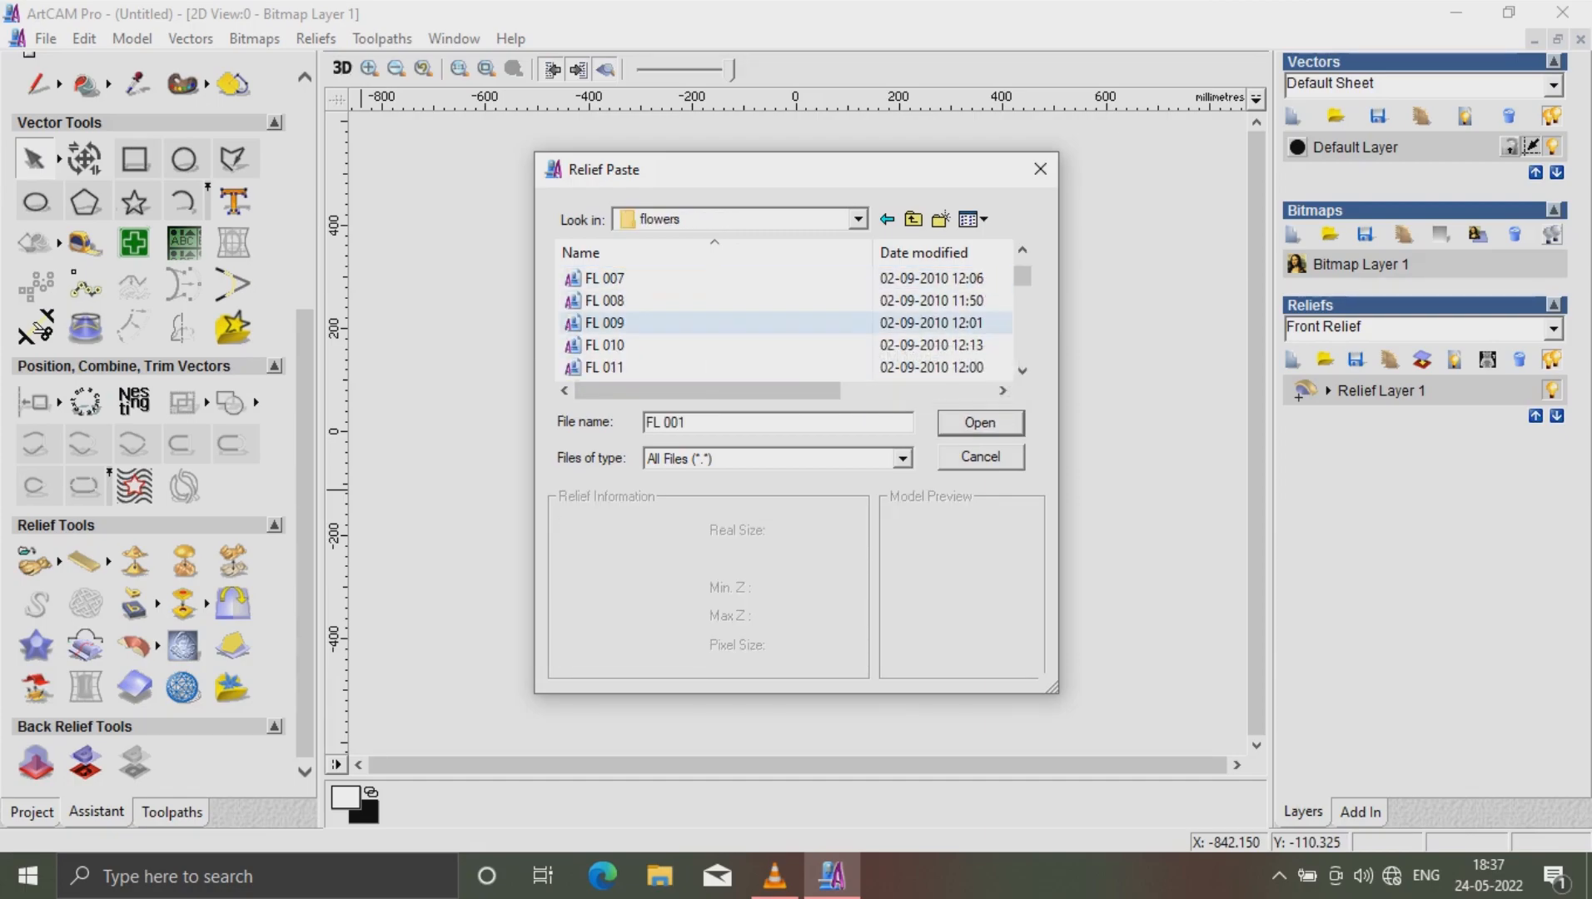
scroll(791, 344, down, 2)
click(791, 345)
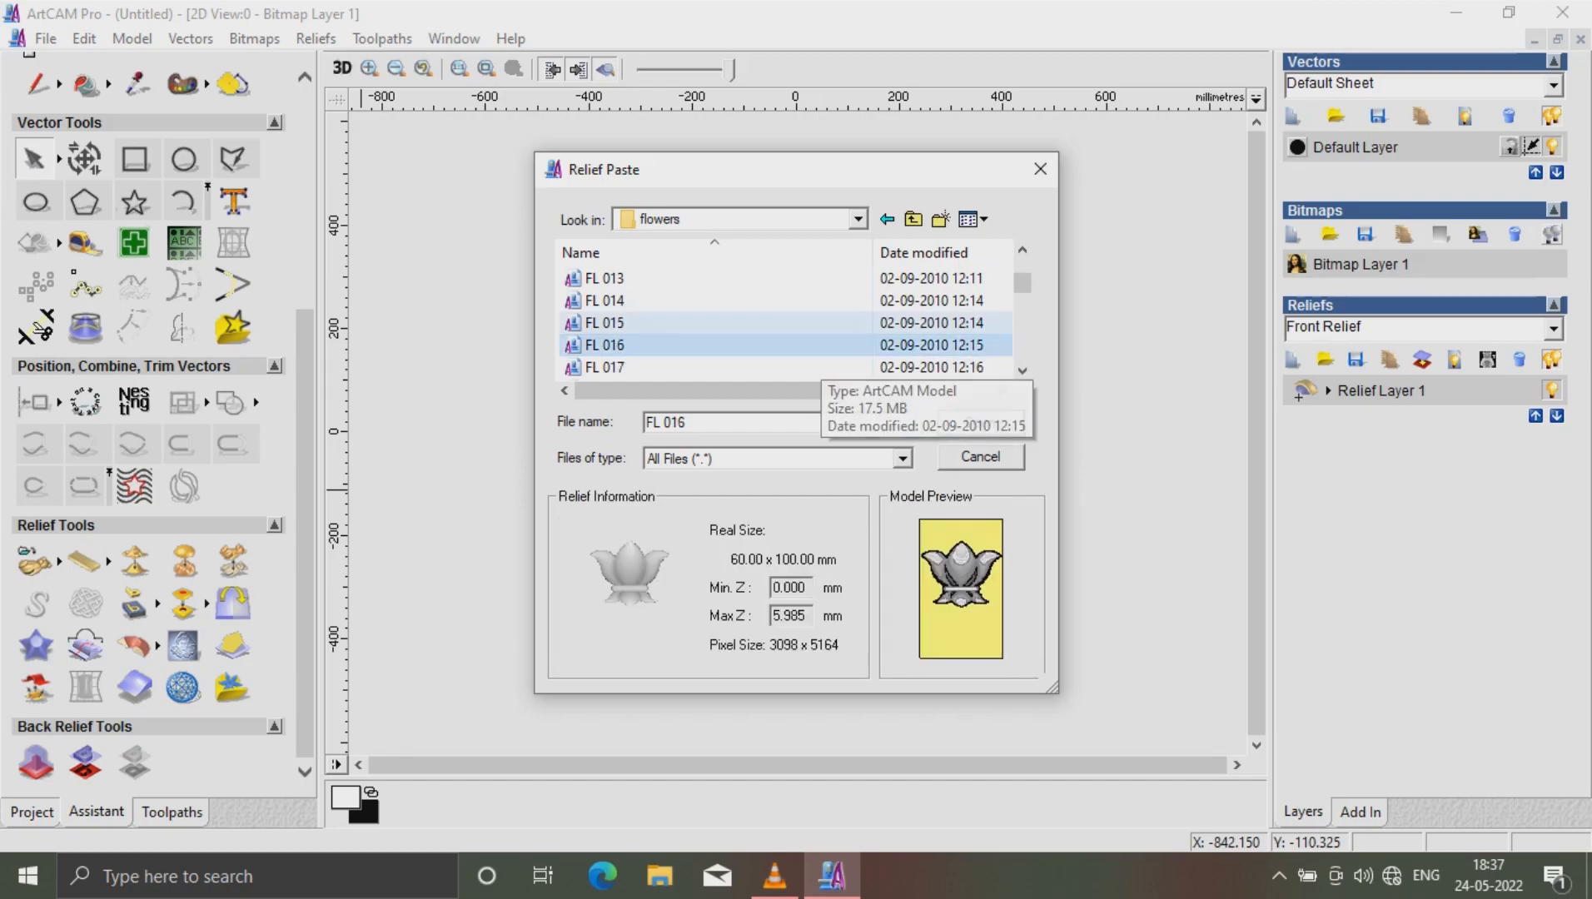
click(816, 323)
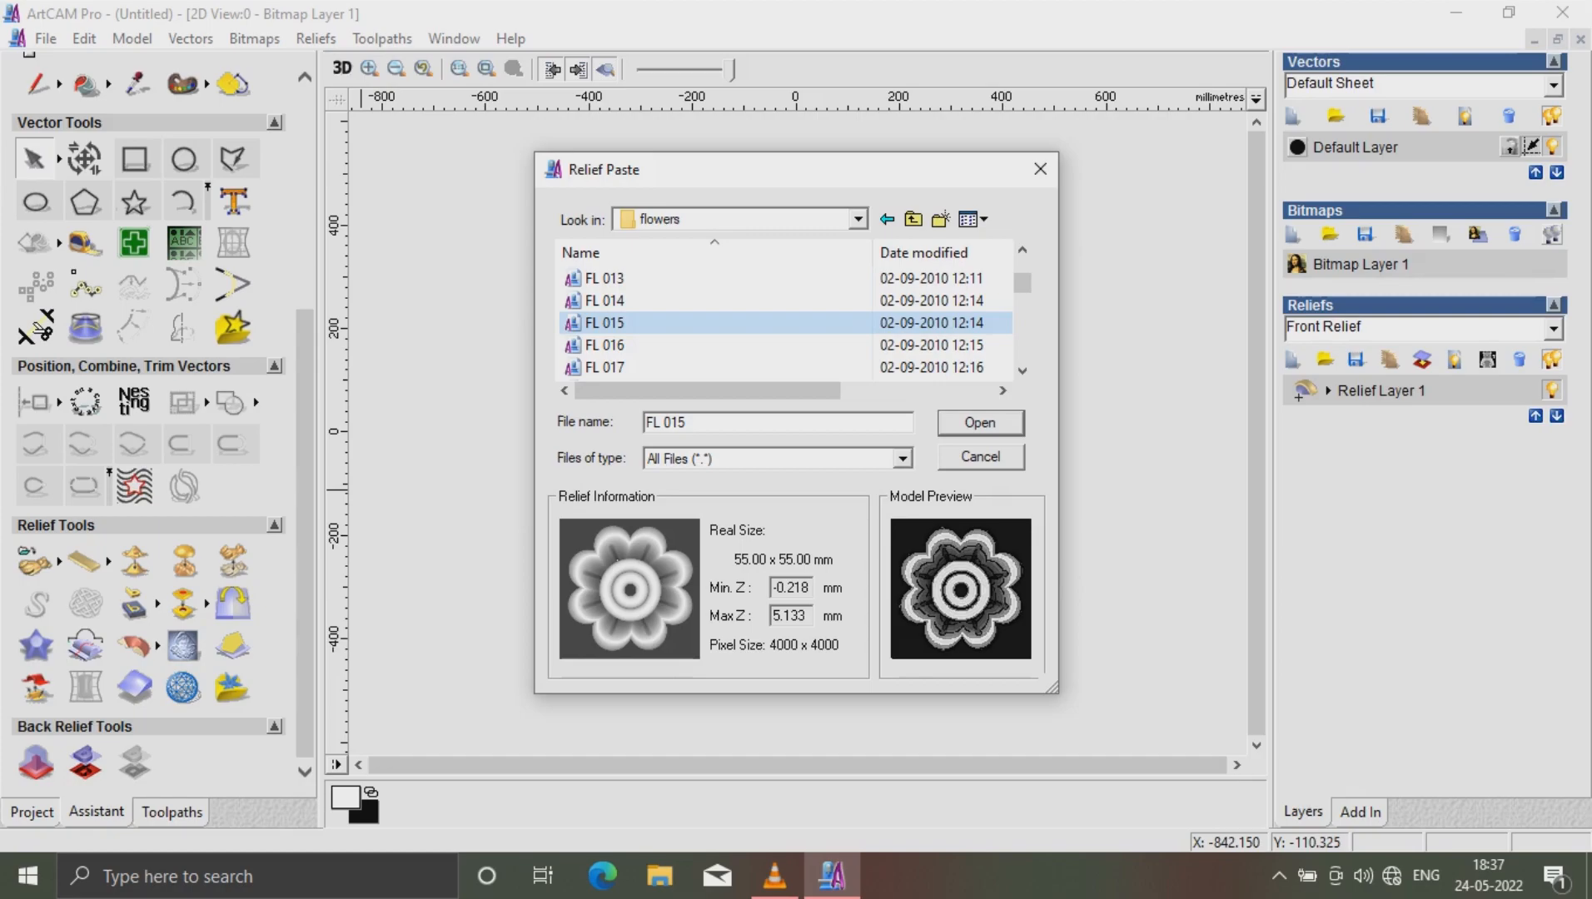
click(980, 423)
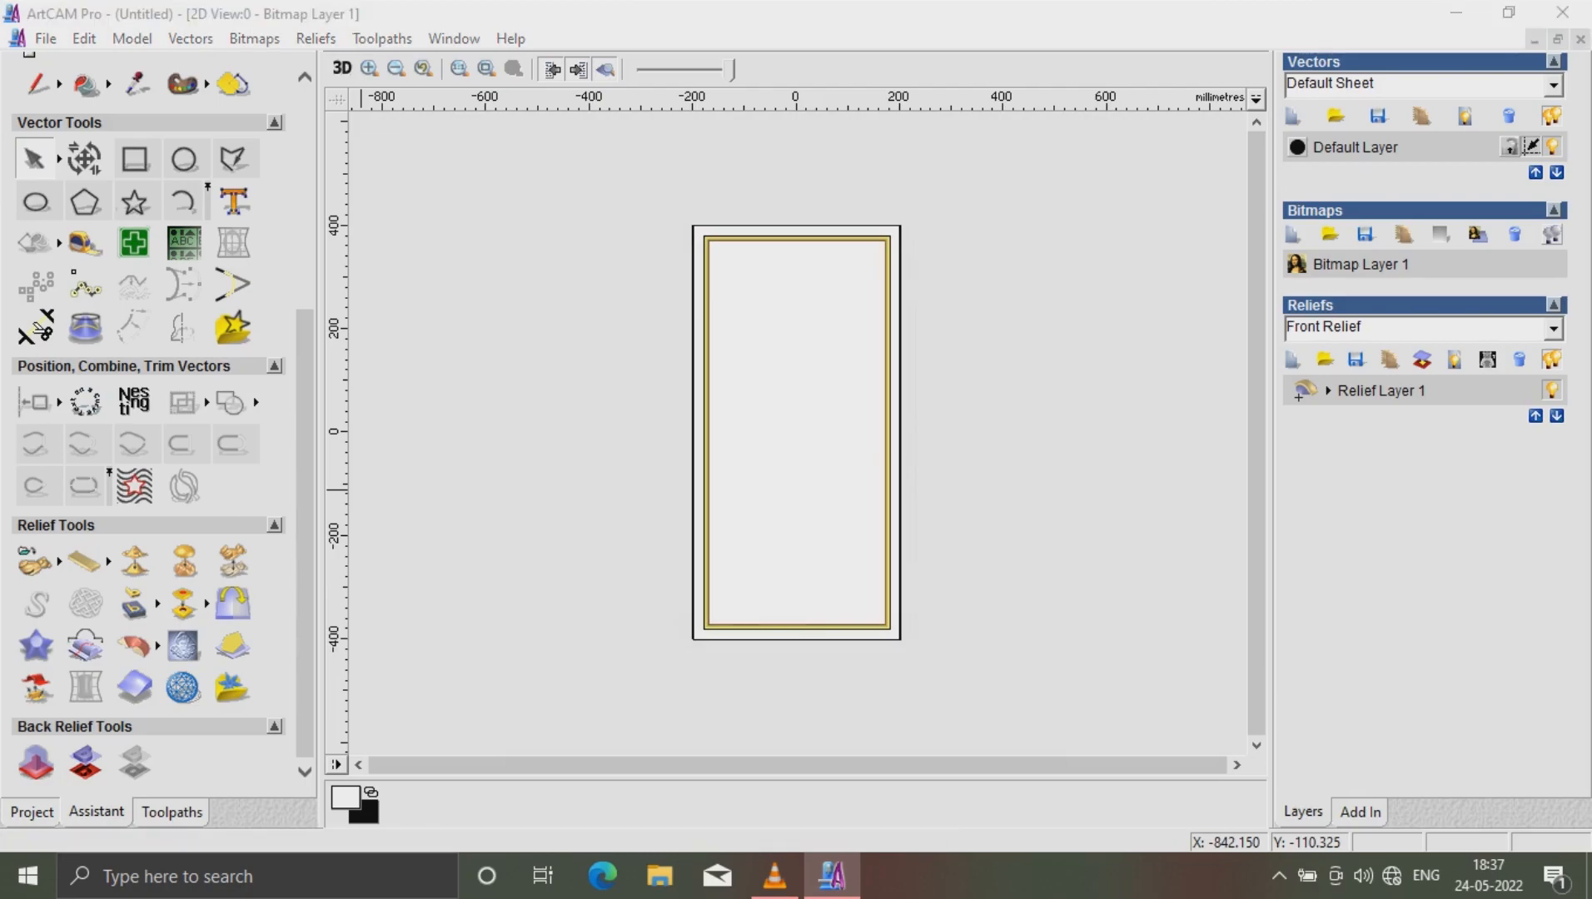
Select the loaded flower relief at the panel's corner and centre it on the panel
drag(550, 285, 213, 441)
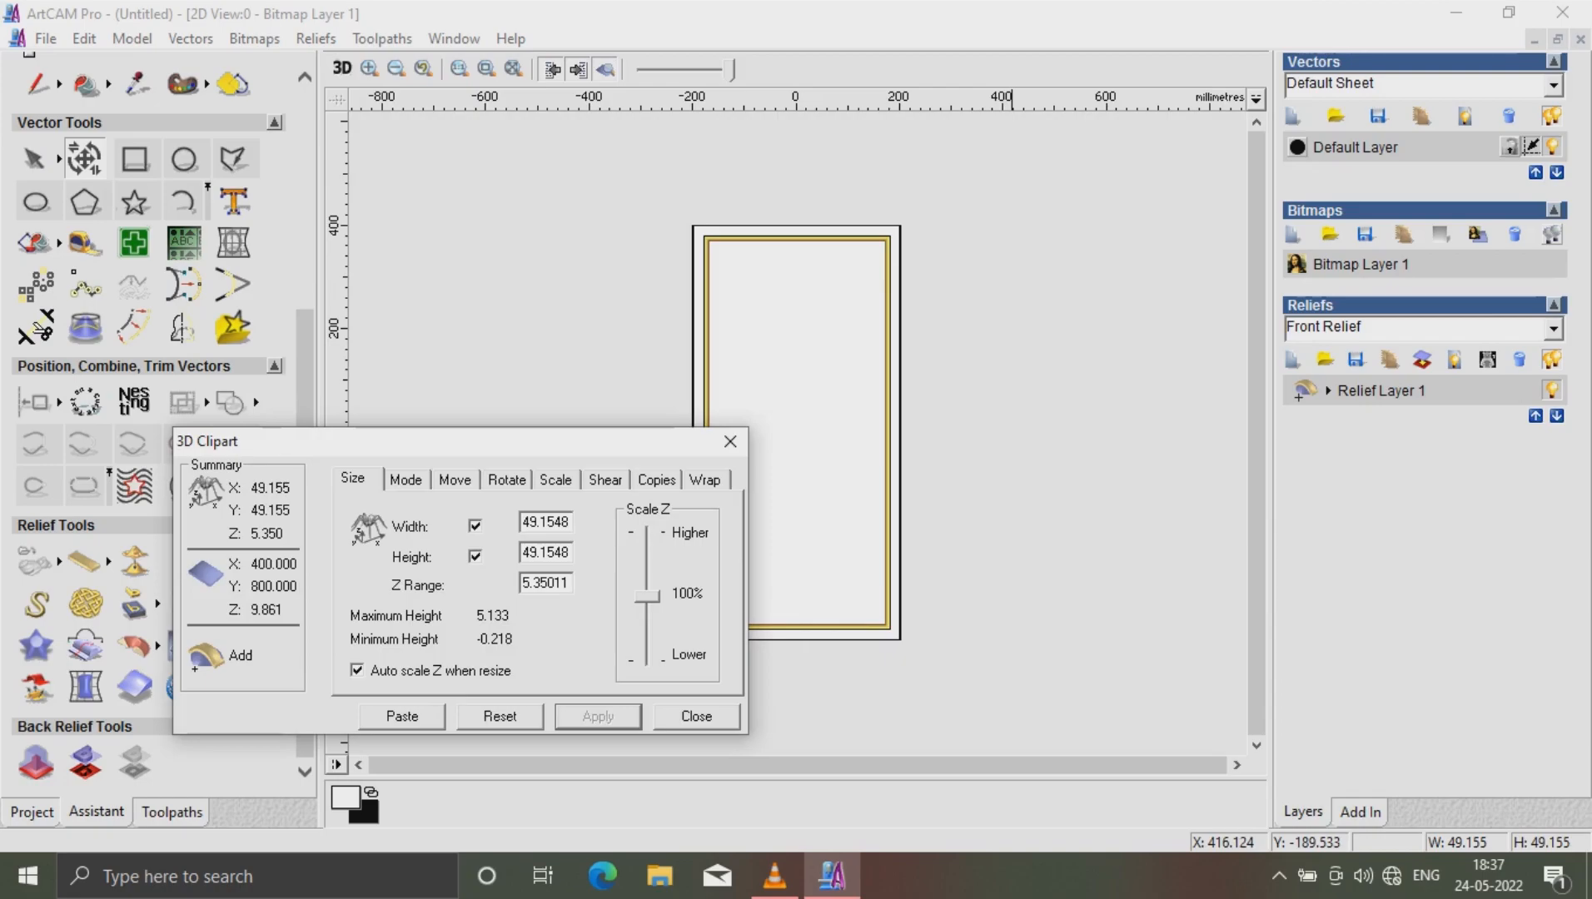
scroll(784, 430, down, 2)
scroll(775, 482, up, 2)
scroll(774, 481, down, 2)
scroll(775, 481, up, 2)
scroll(754, 531, down, 1)
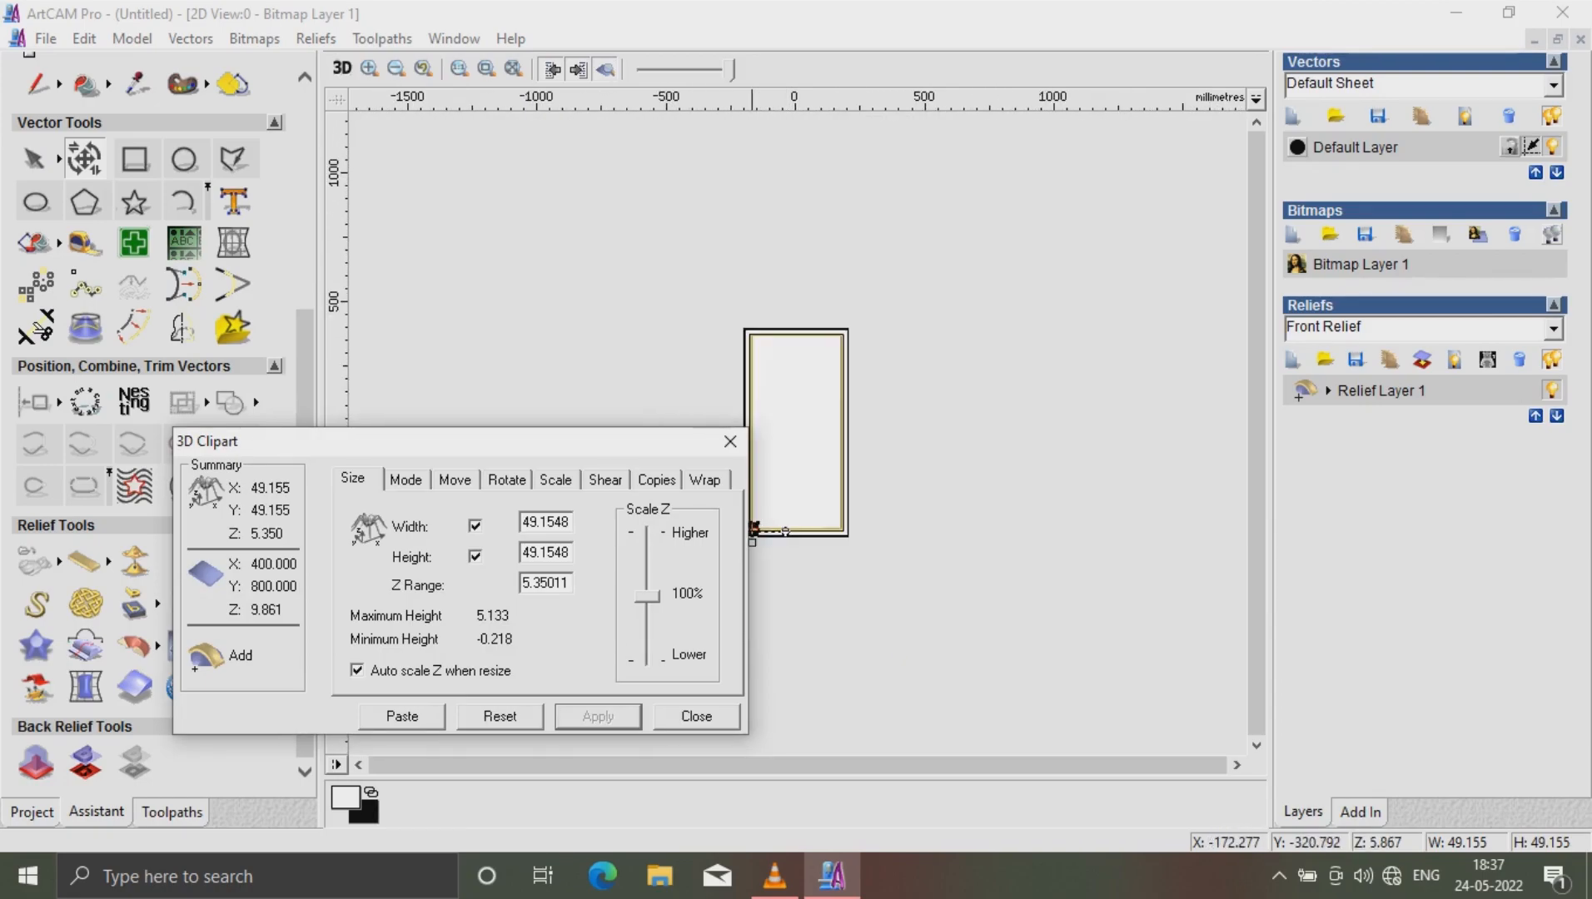
drag(666, 441, 493, 245)
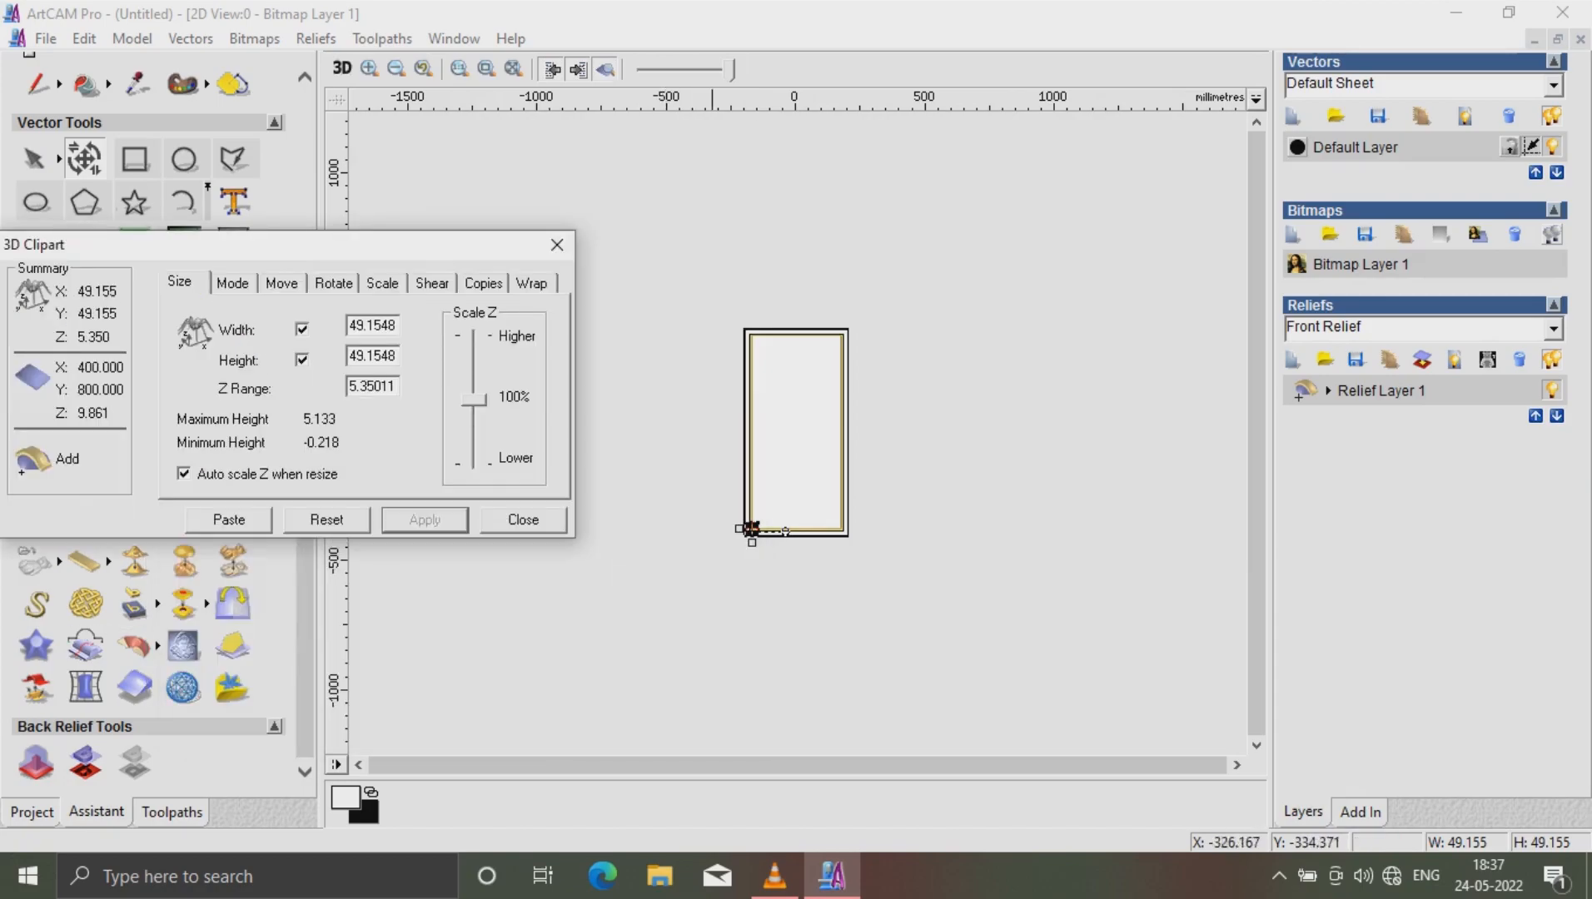
scroll(754, 530, up, 2)
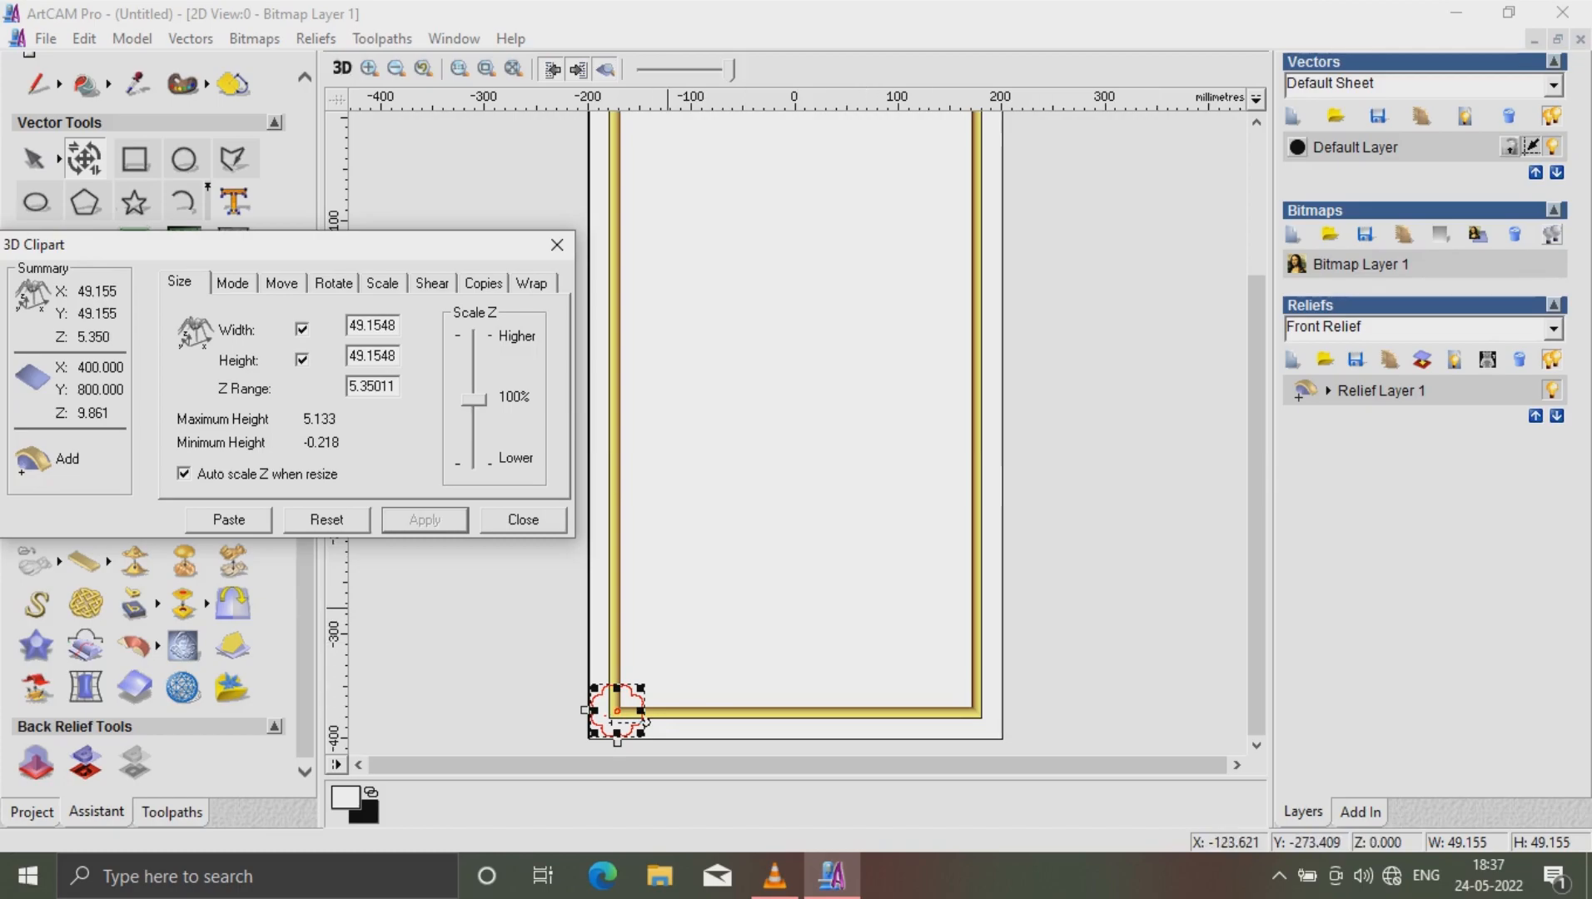
click(645, 721)
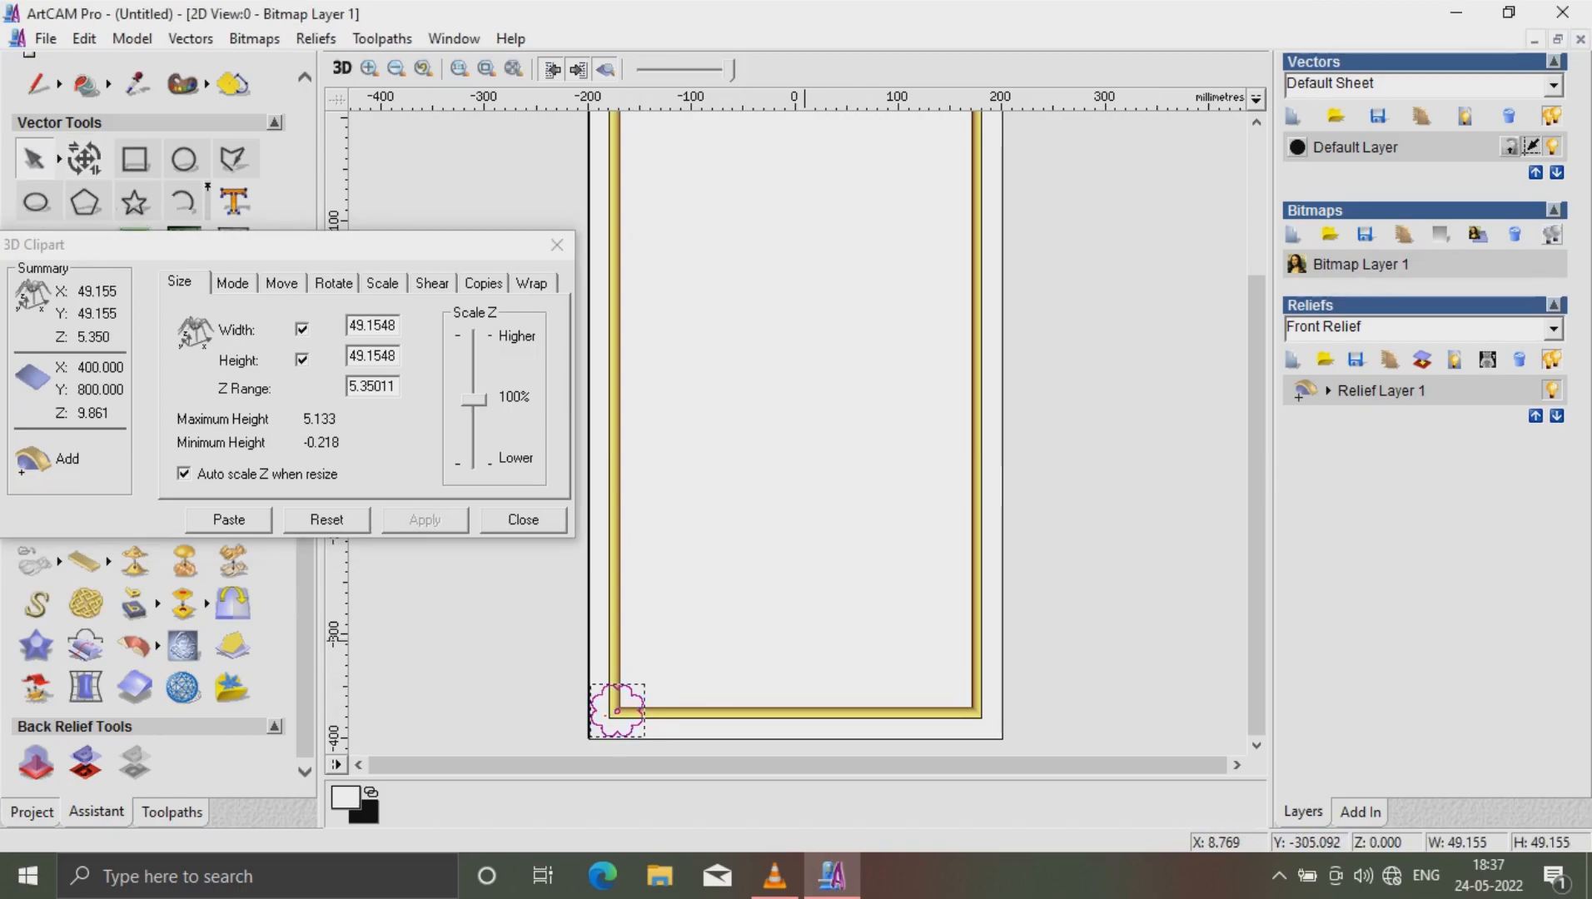
key(F9)
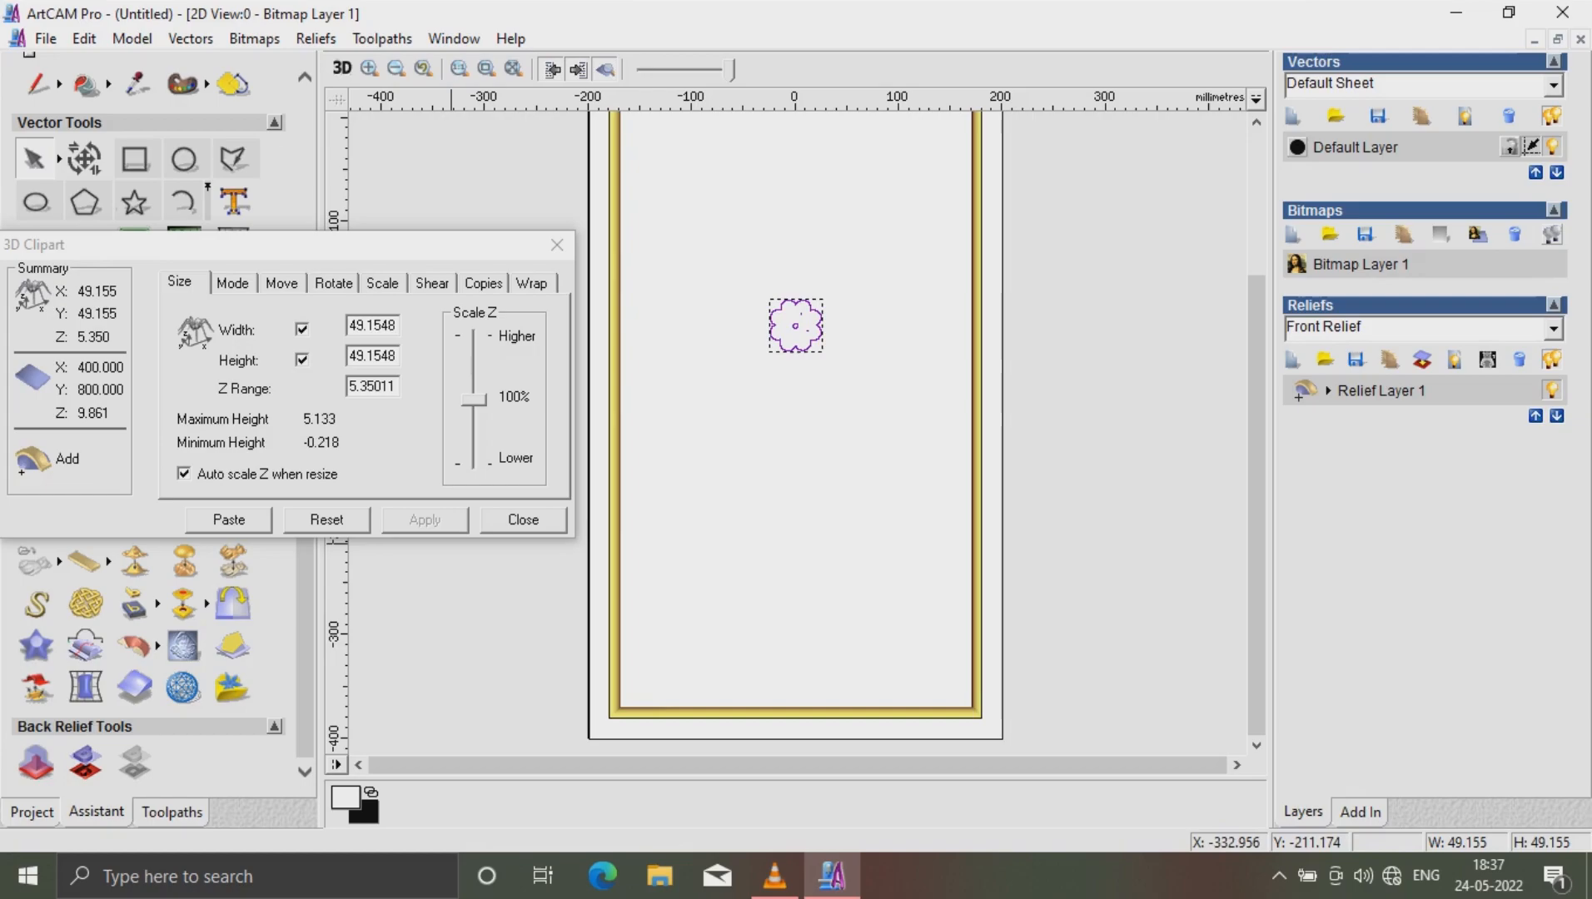
Turn off automatic Z scaling on resize and set the flower's Z range to 10 mm
click(184, 474)
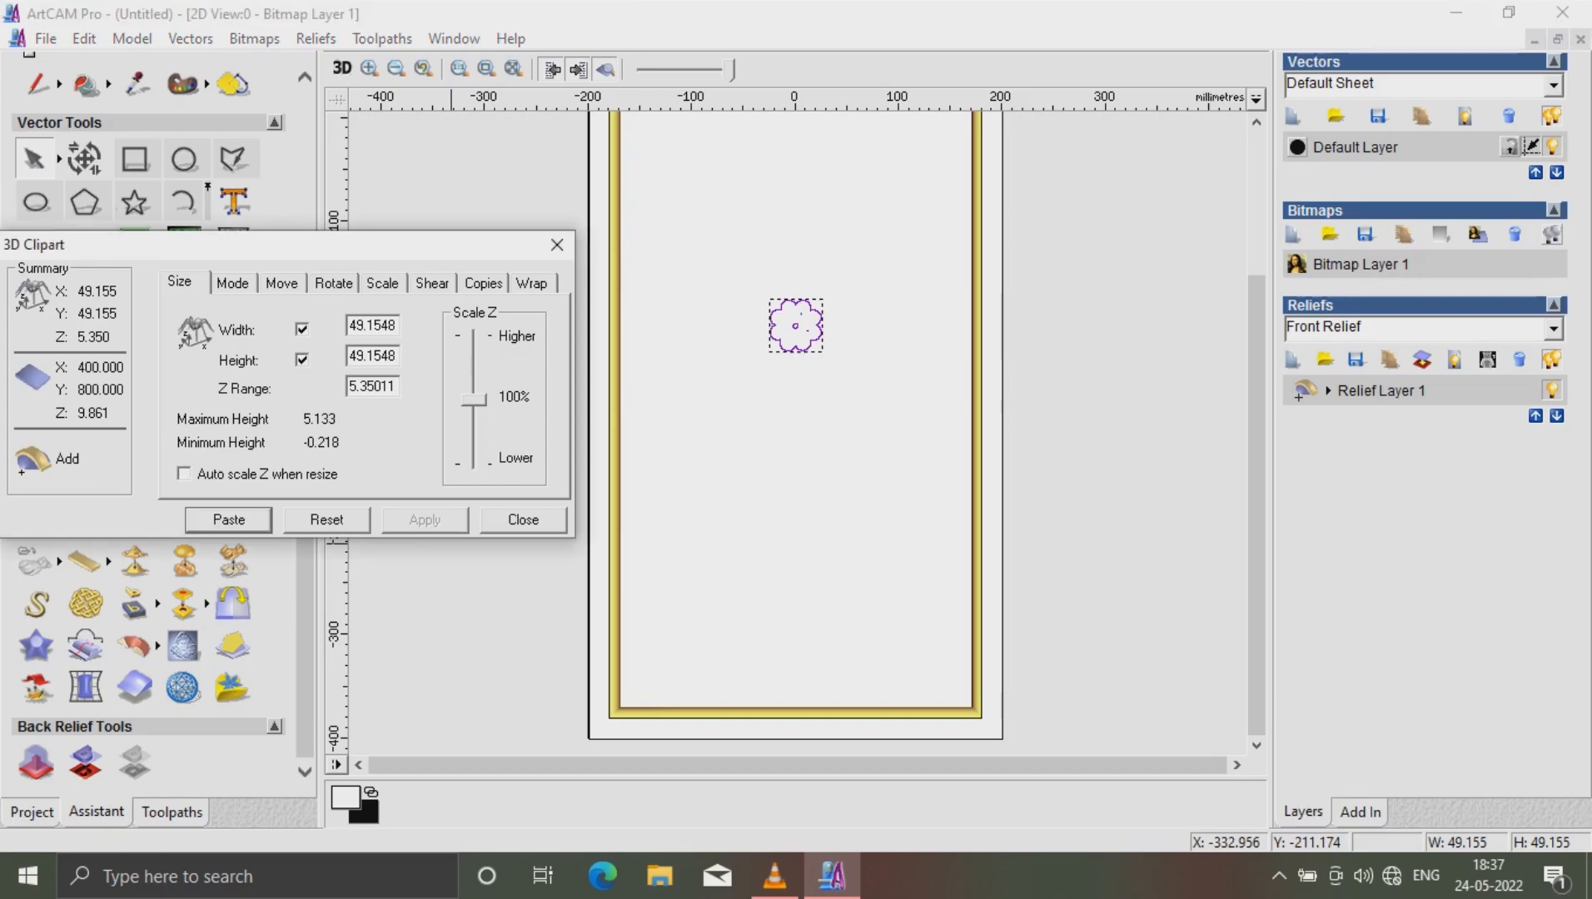
drag(397, 386, 347, 386)
text(10)
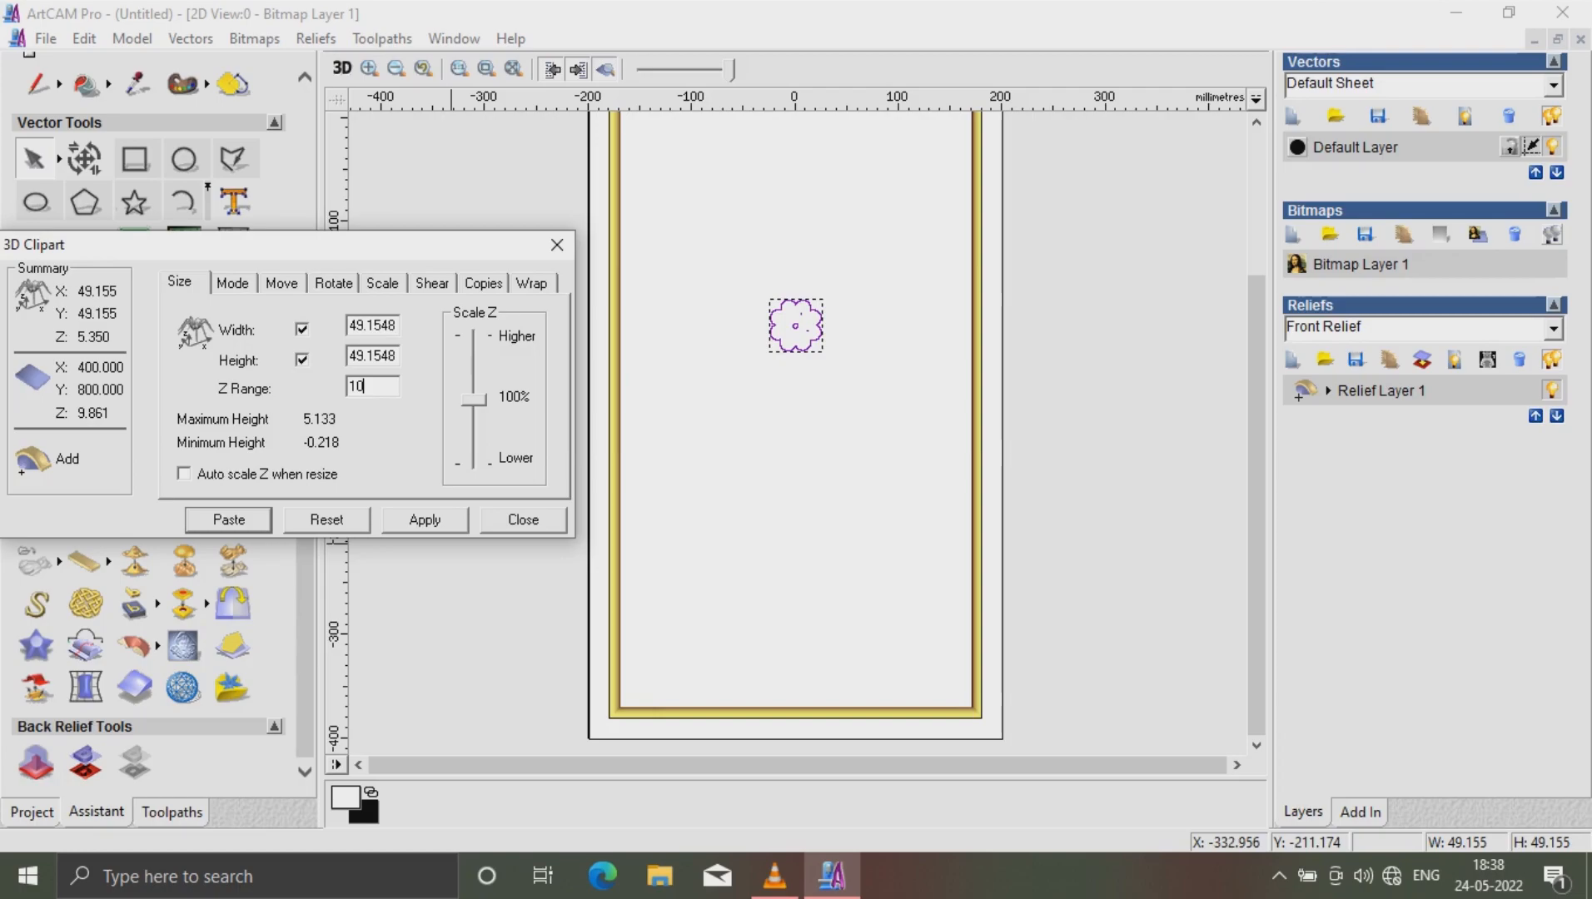
key(Return)
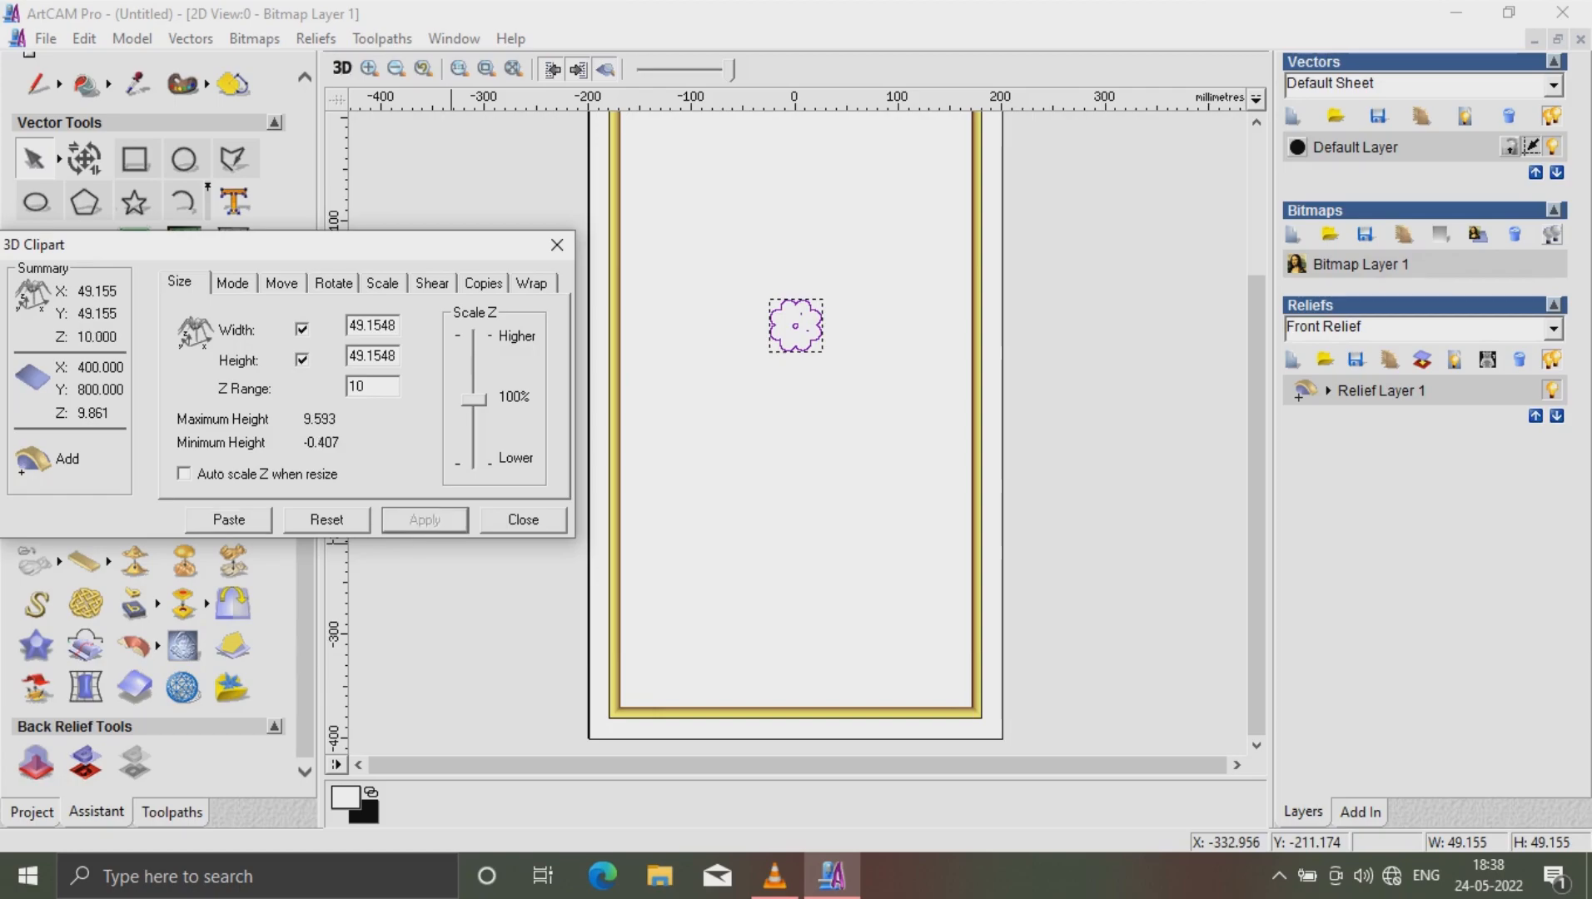
Enlarge the flower to about 281 mm wide by scaling it 200% twice and then by a smaller amount
click(383, 283)
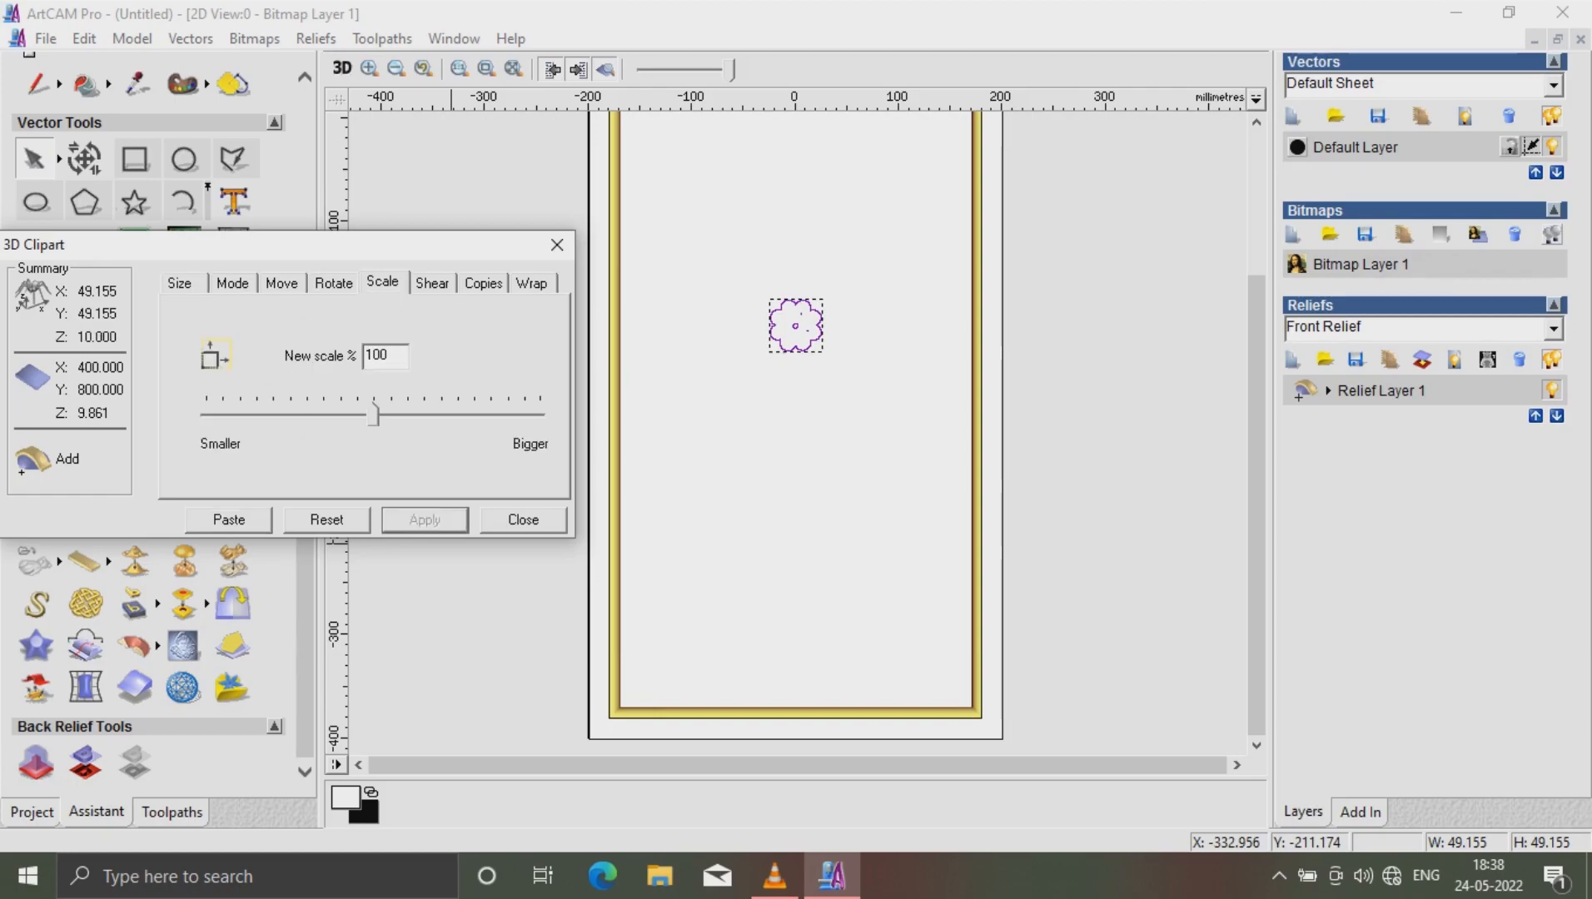
drag(374, 413, 542, 414)
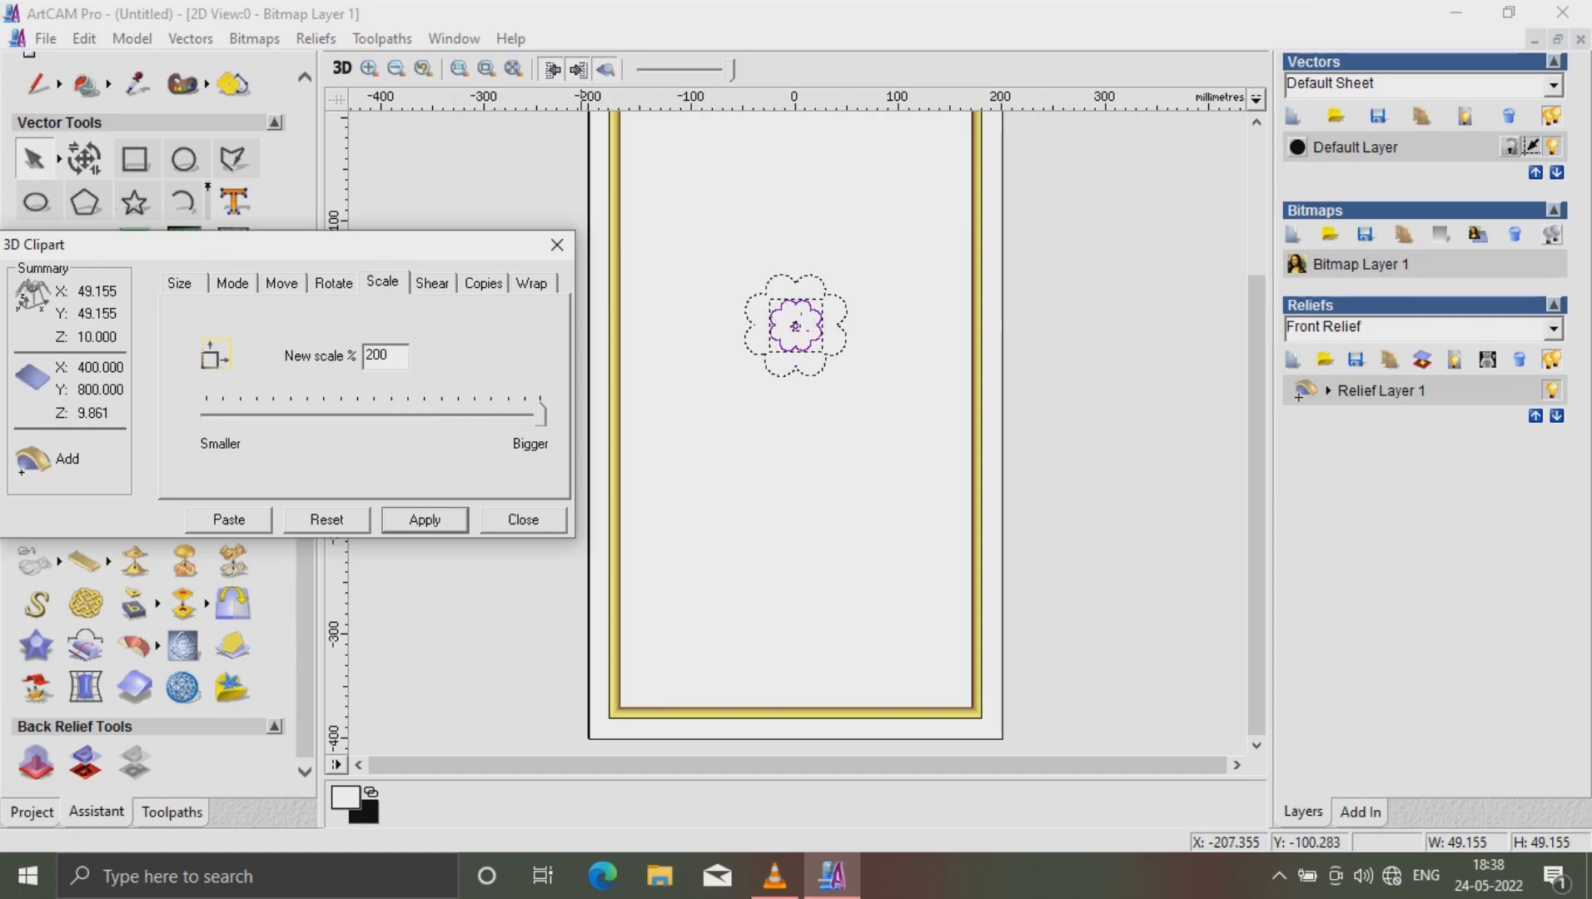
click(425, 519)
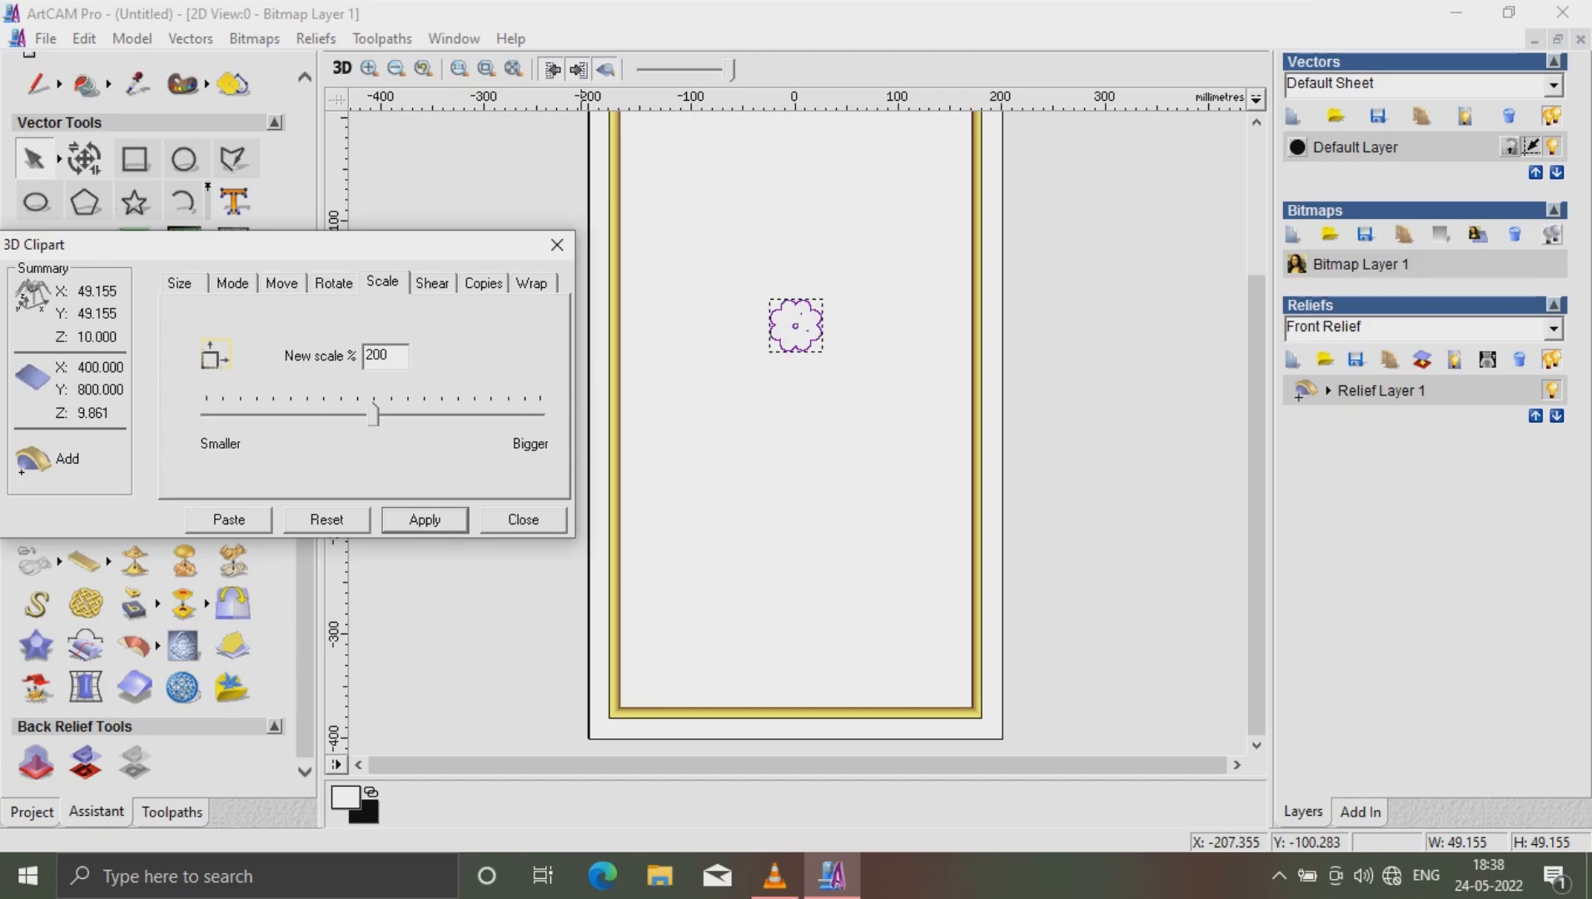
drag(373, 414, 542, 414)
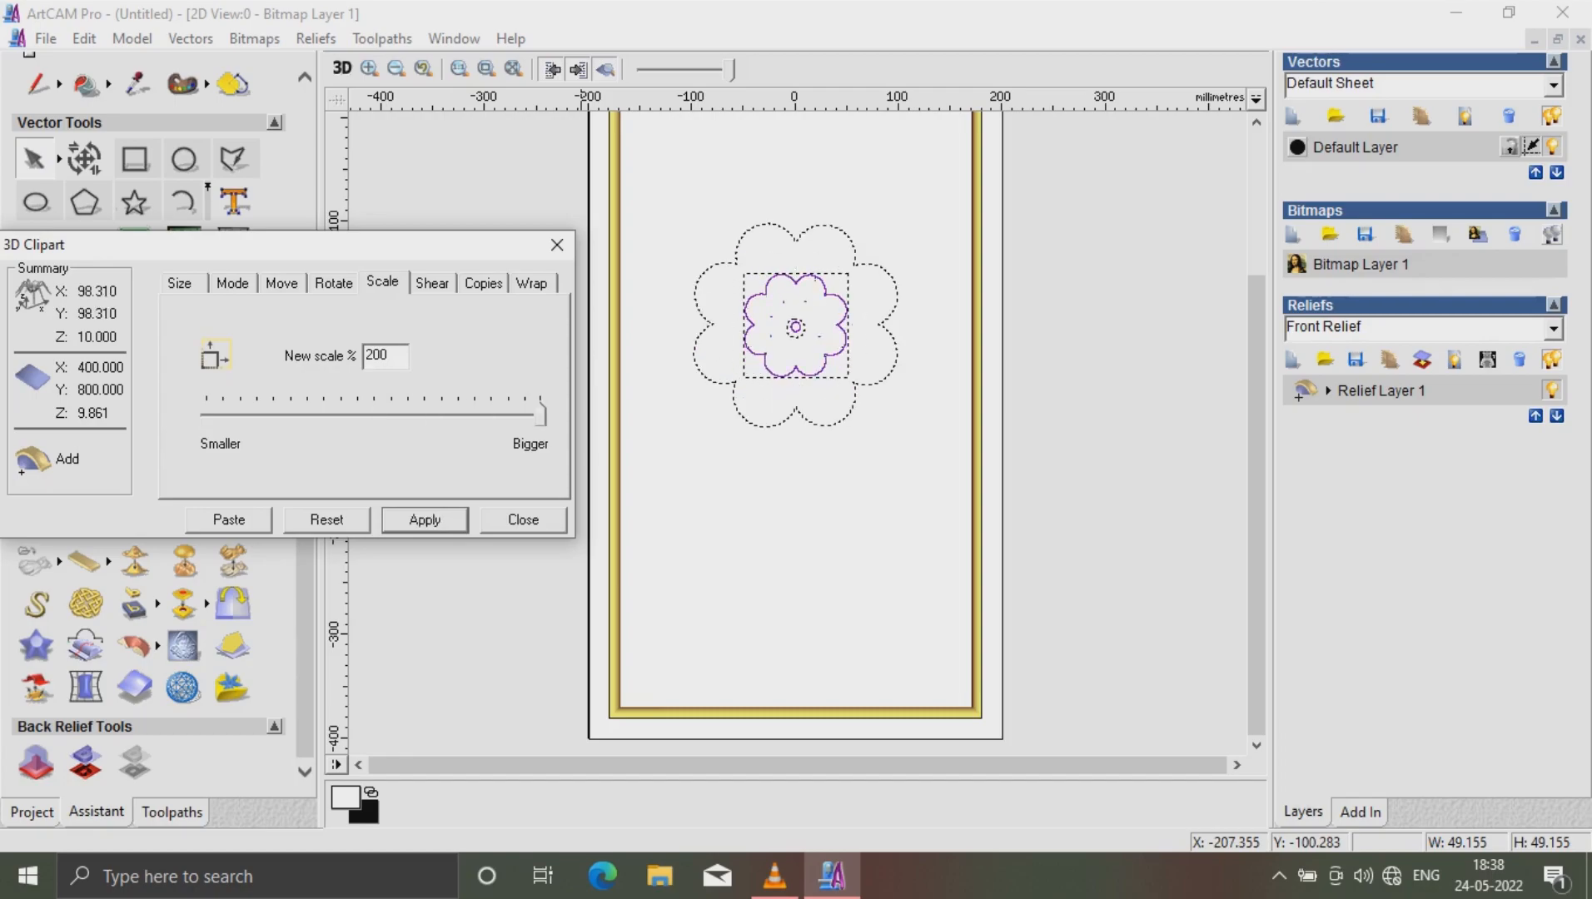
click(425, 520)
drag(373, 414, 445, 413)
click(424, 520)
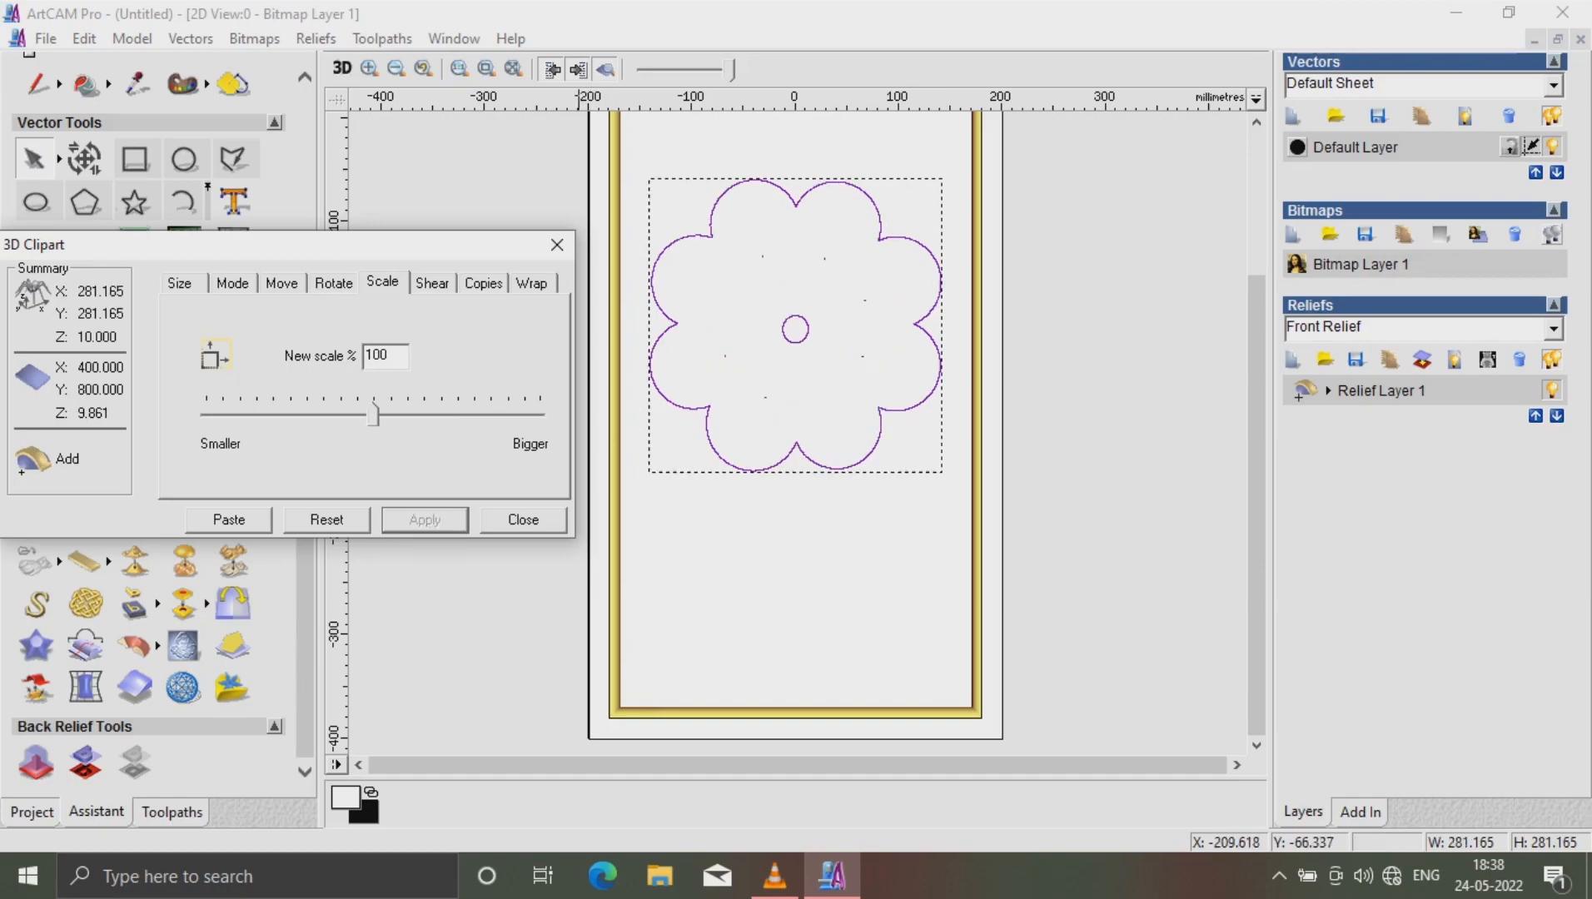
Paste the flower onto the panel relief in Merge Highest mode and finish the 3D clipart placement
click(232, 283)
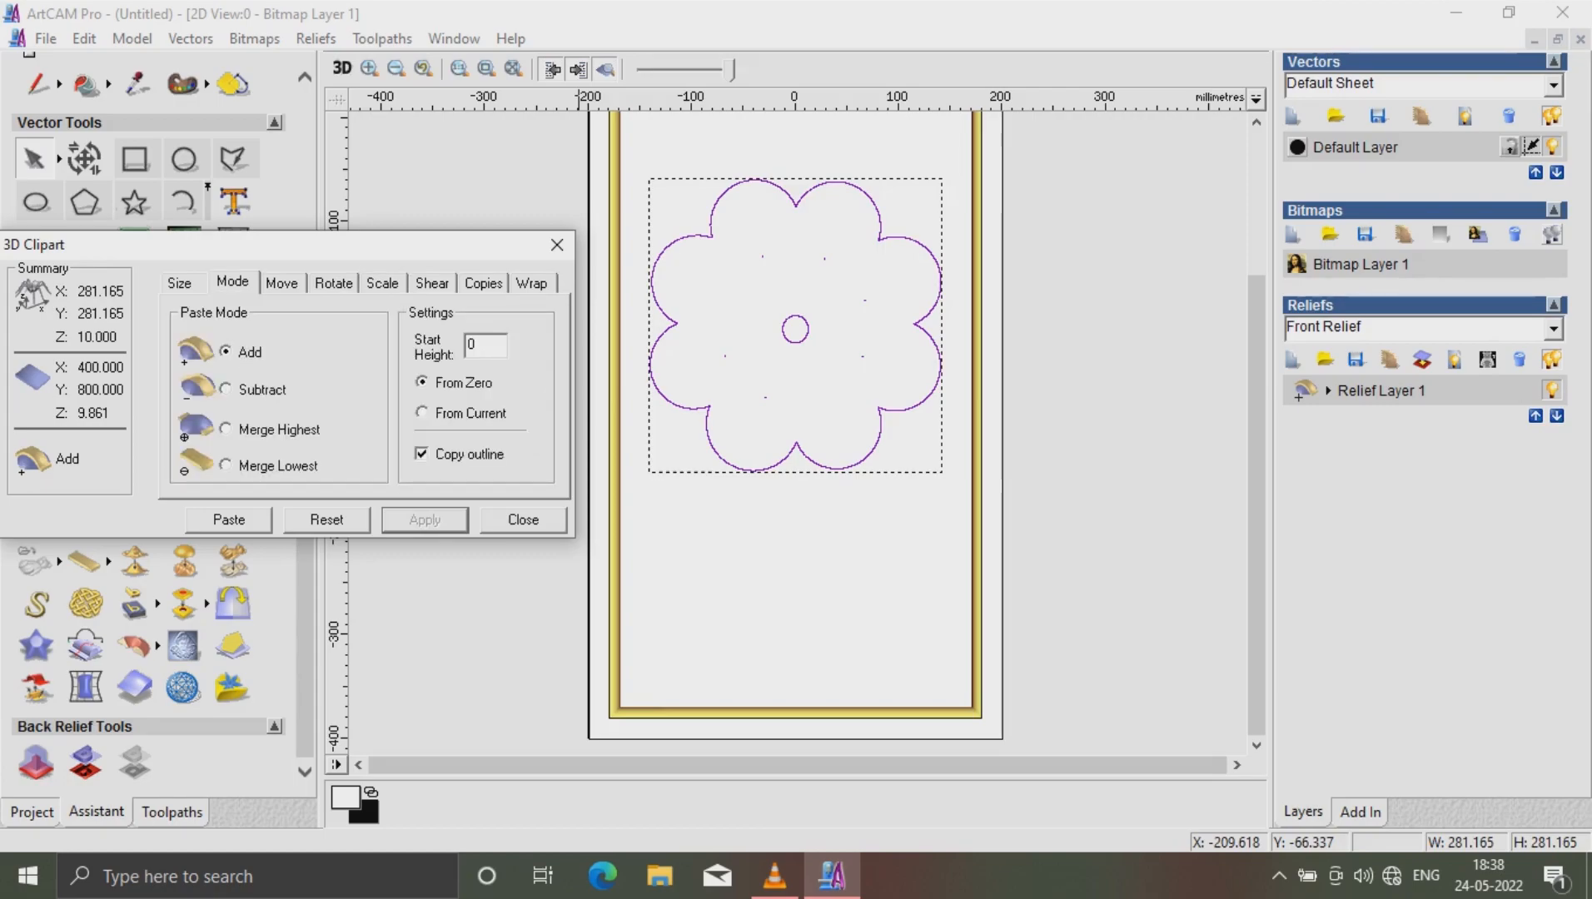
click(225, 429)
click(229, 521)
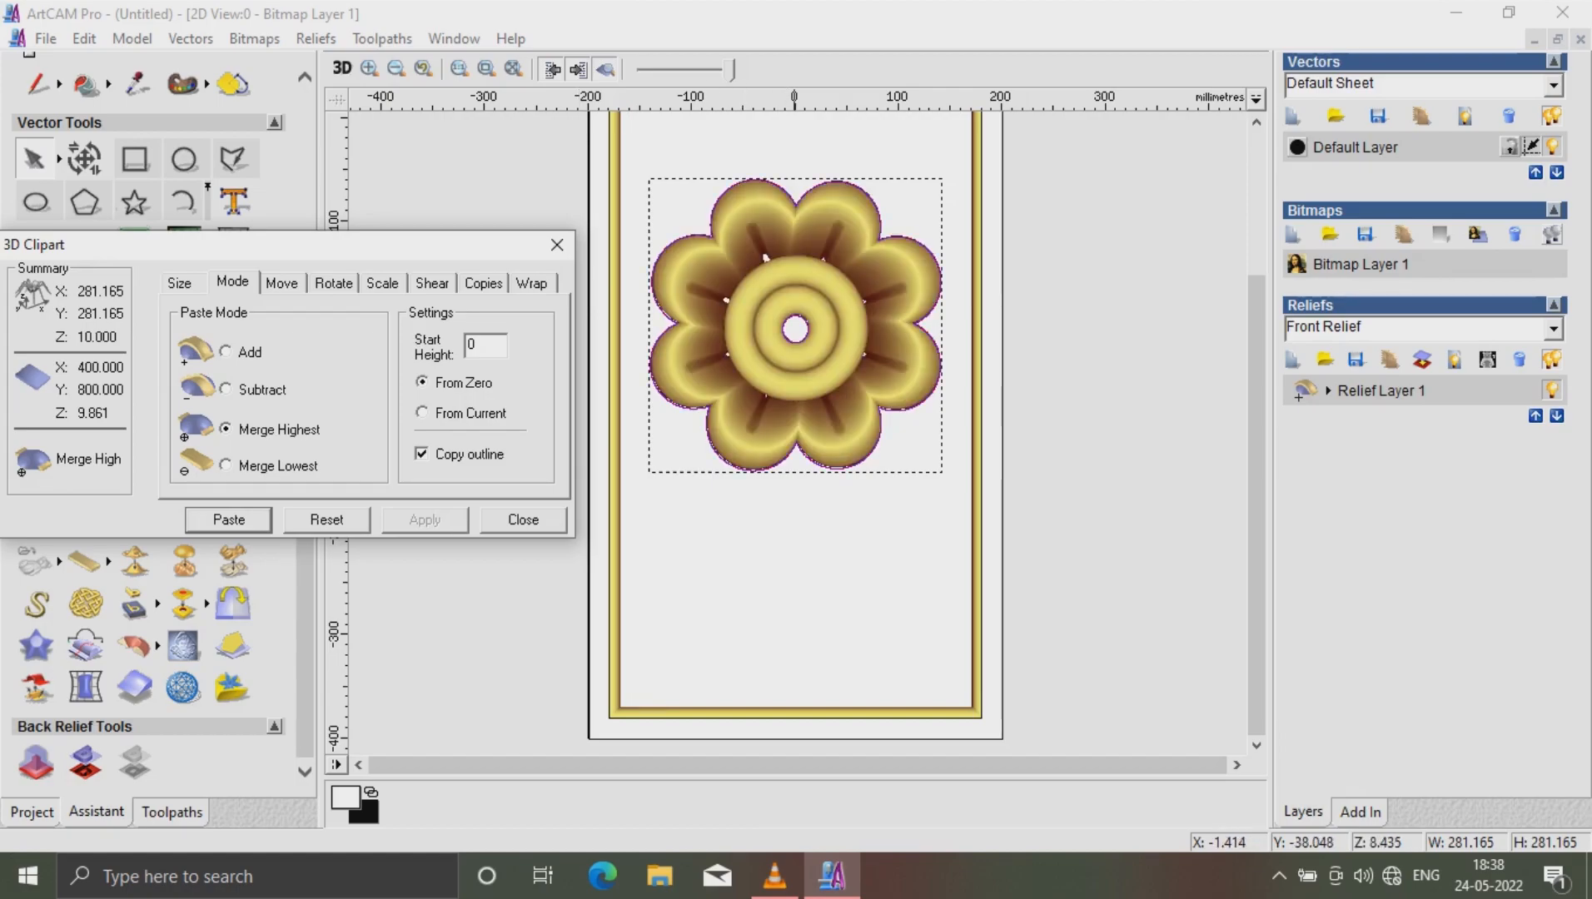
click(533, 521)
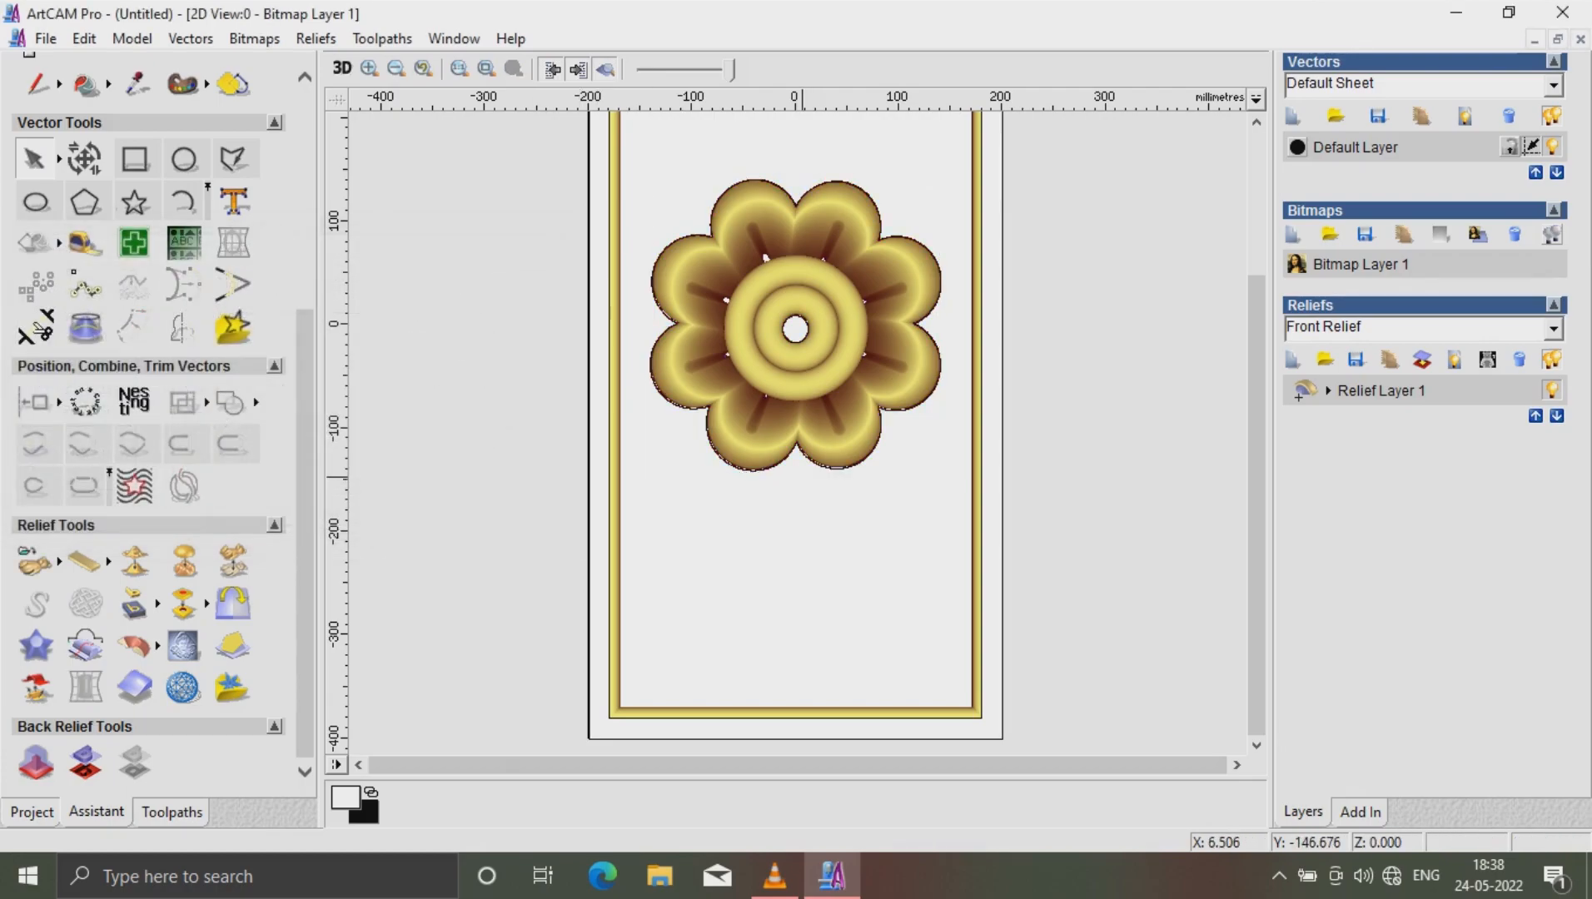
scroll(797, 478, up, 1)
scroll(796, 478, down, 3)
scroll(797, 478, up, 1)
scroll(800, 470, up, 1)
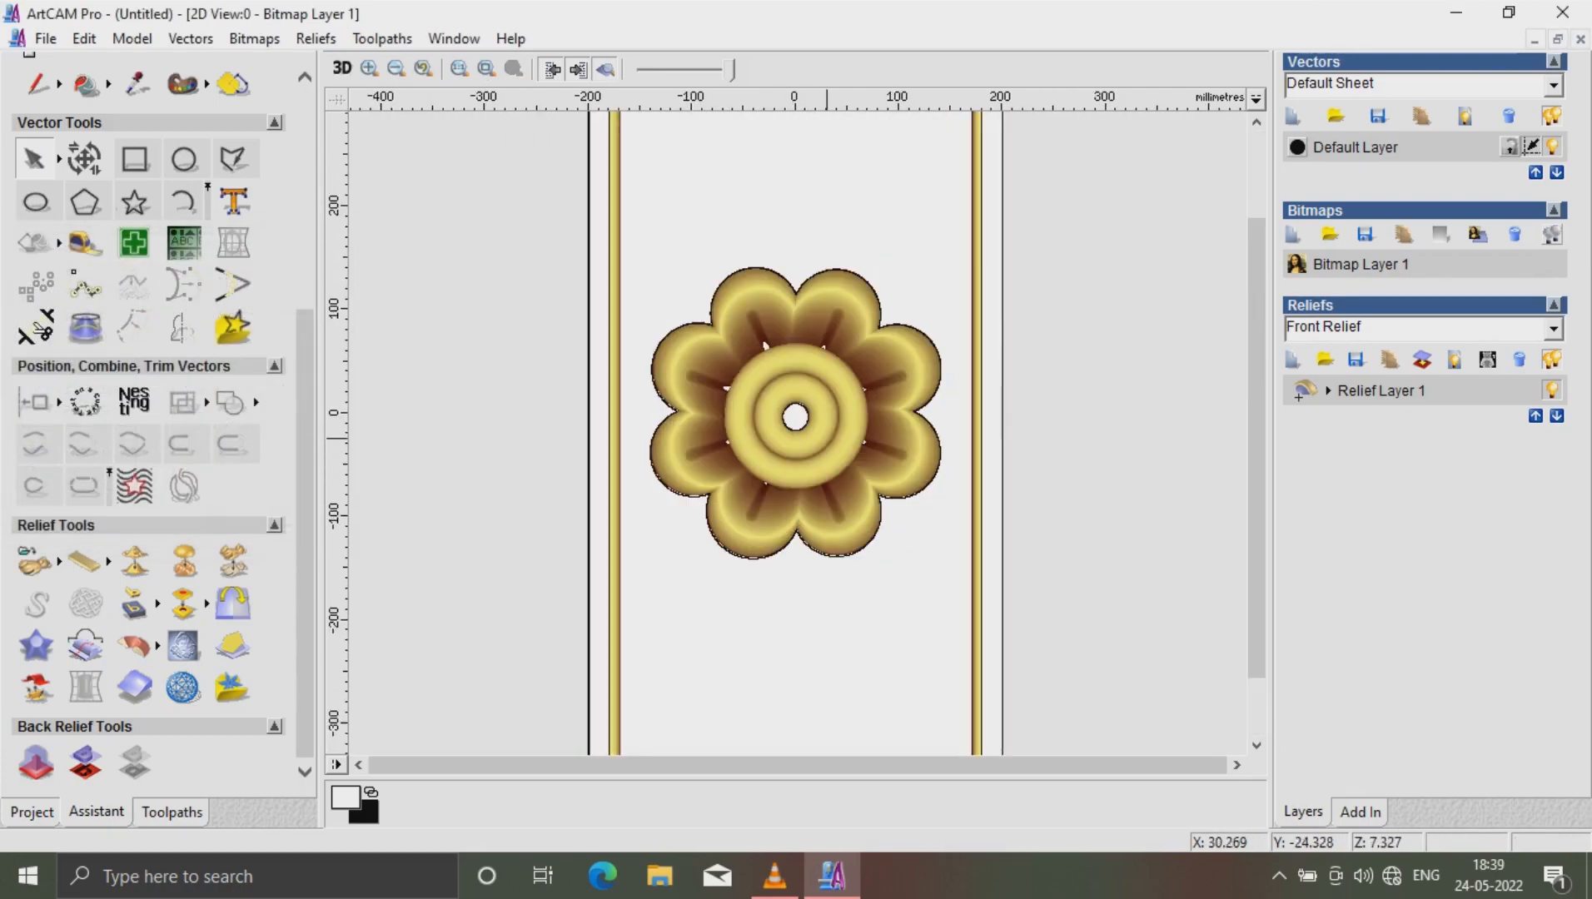
scroll(825, 437, down, 1)
scroll(852, 433, up, 1)
scroll(851, 433, down, 1)
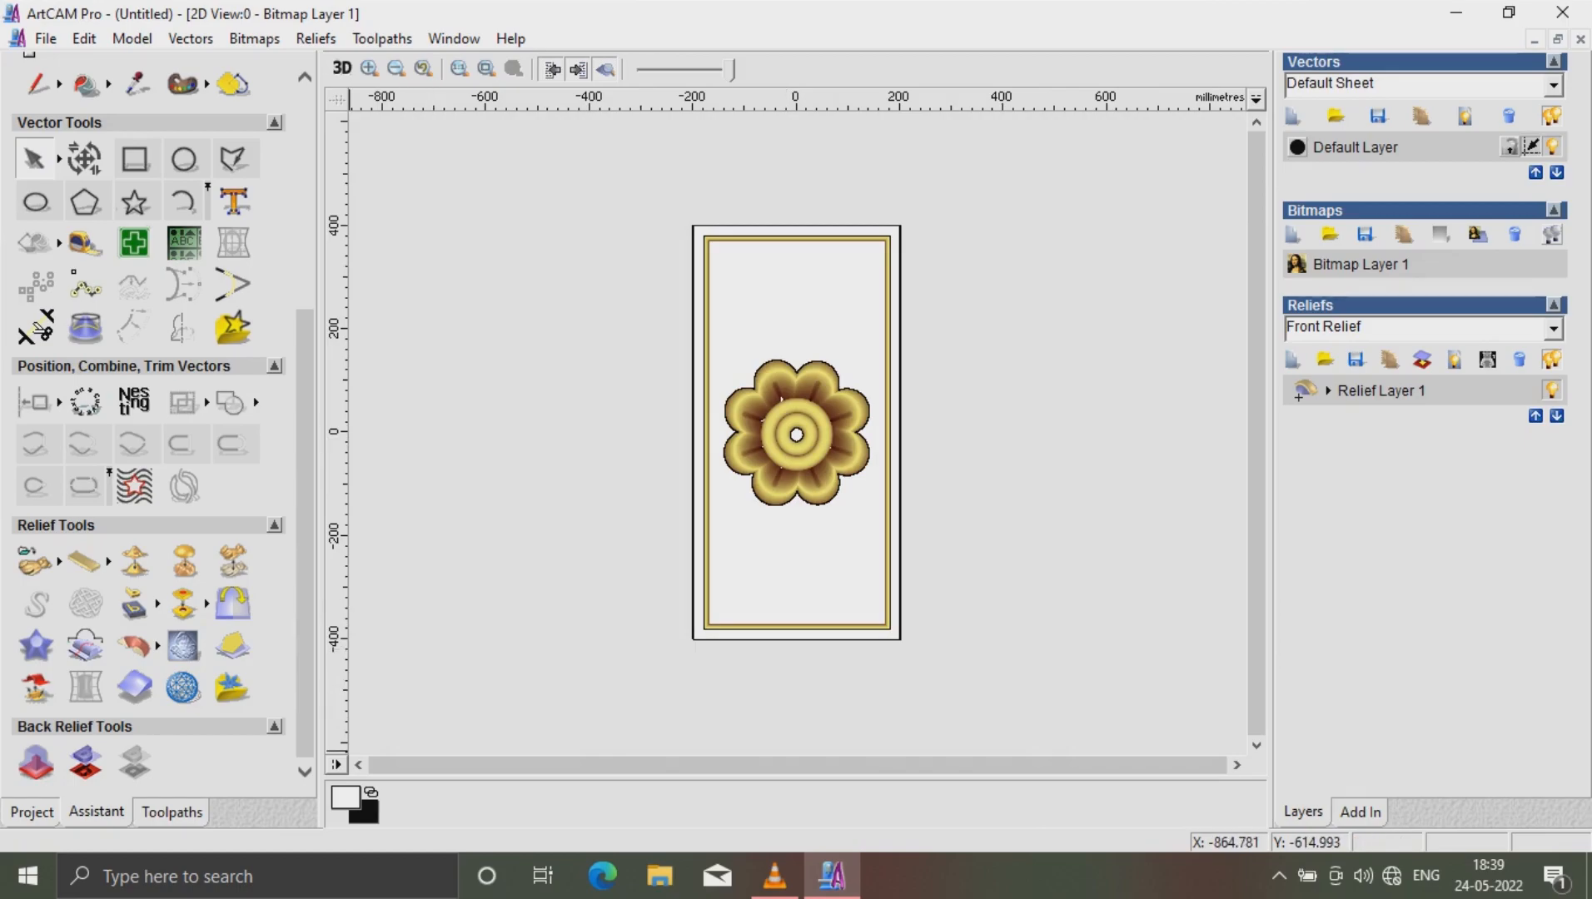
Start a Machine Vectors toolpath and set its finish depth to 0.2 mm
click(171, 812)
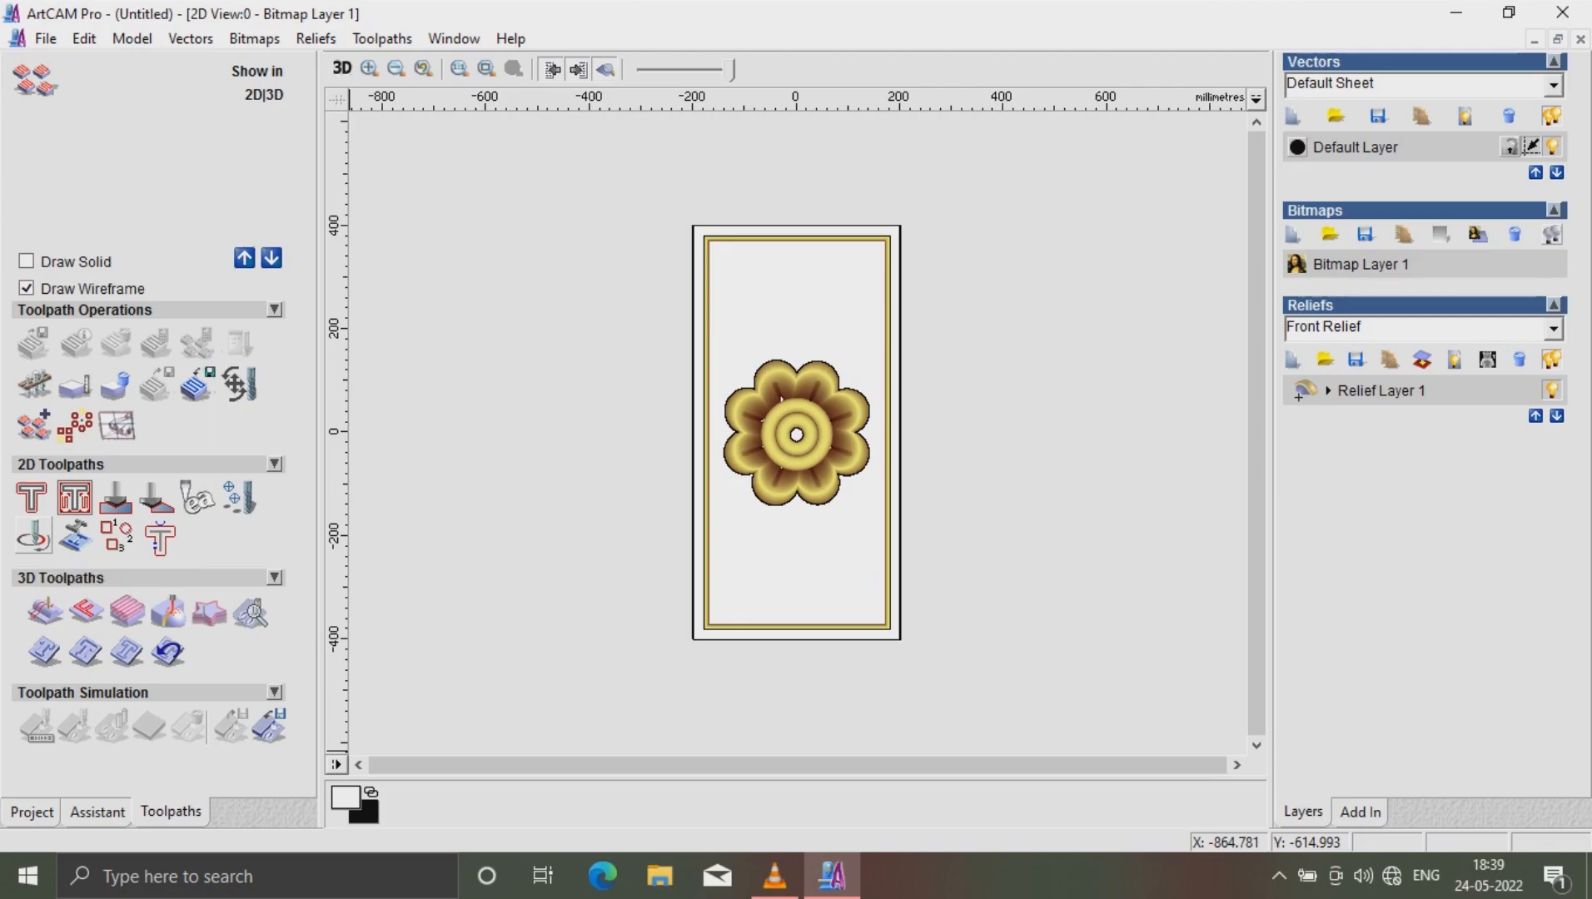
click(33, 537)
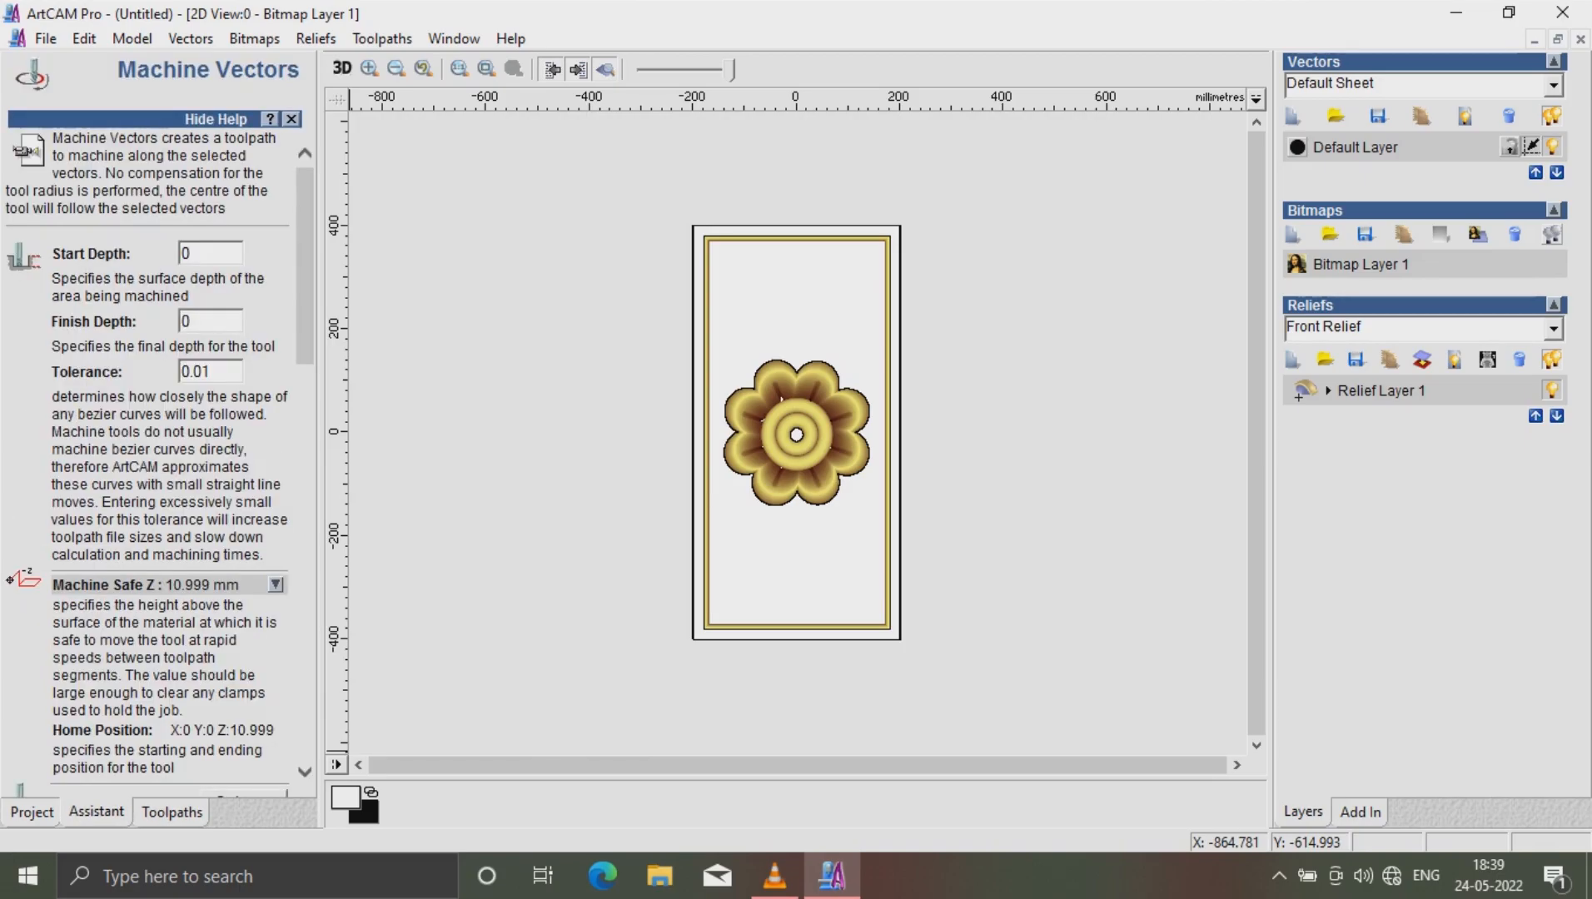
double_click(187, 322)
text(0.2)
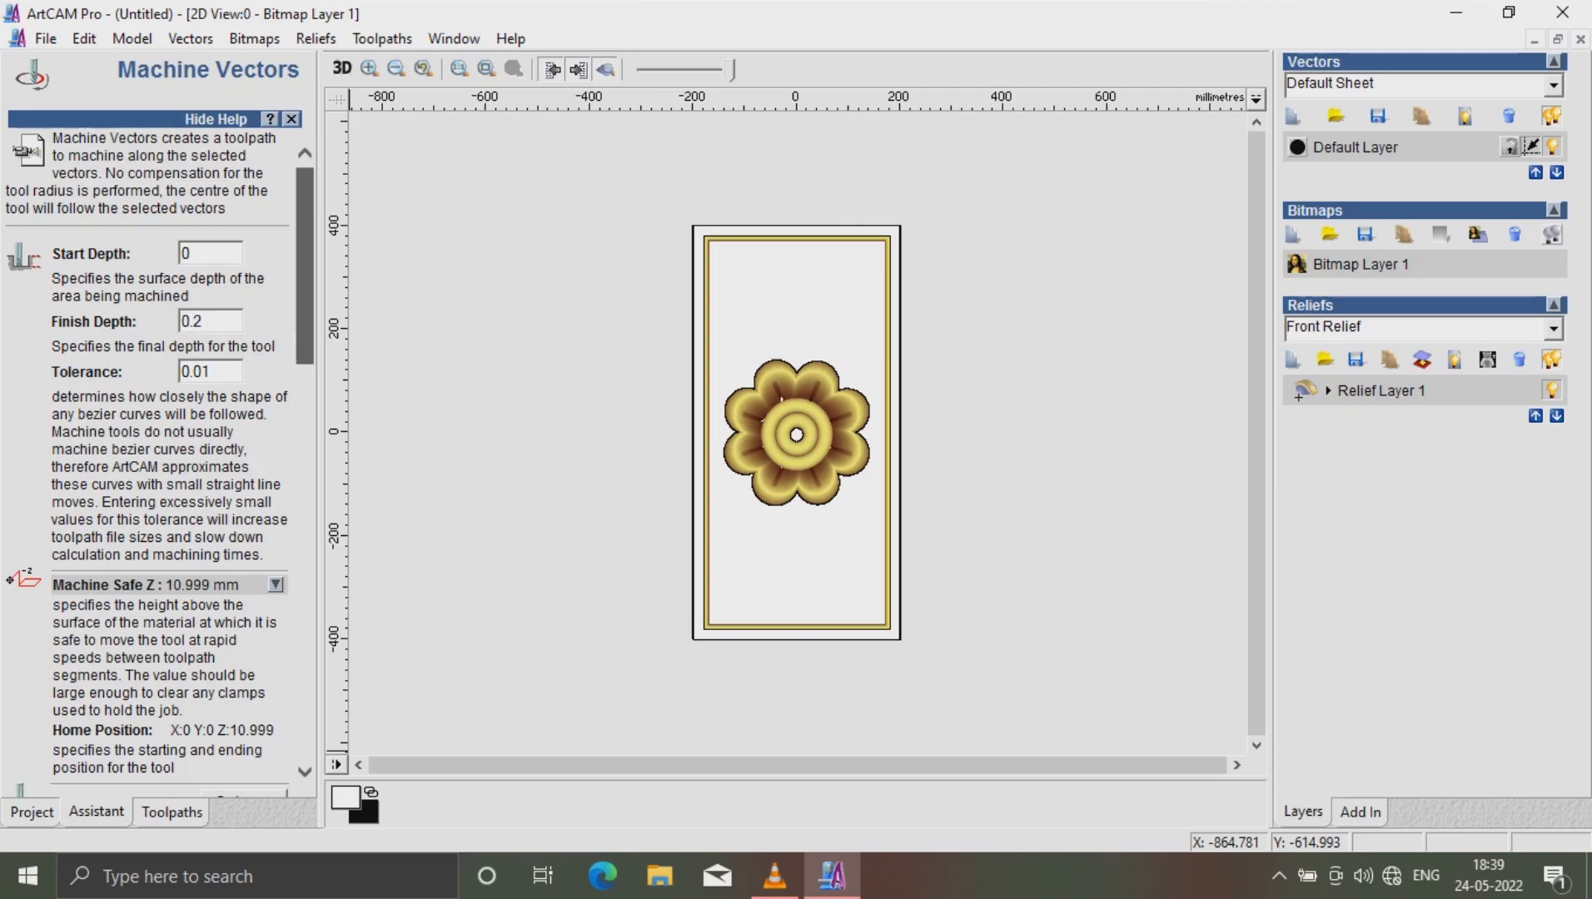
Assign the Ball Nose 6 mm 3D finishing tool as the profiling tool, with a 10% (0.6 mm) stepover
scroll(159, 462, down, 5)
scroll(159, 462, down, 2)
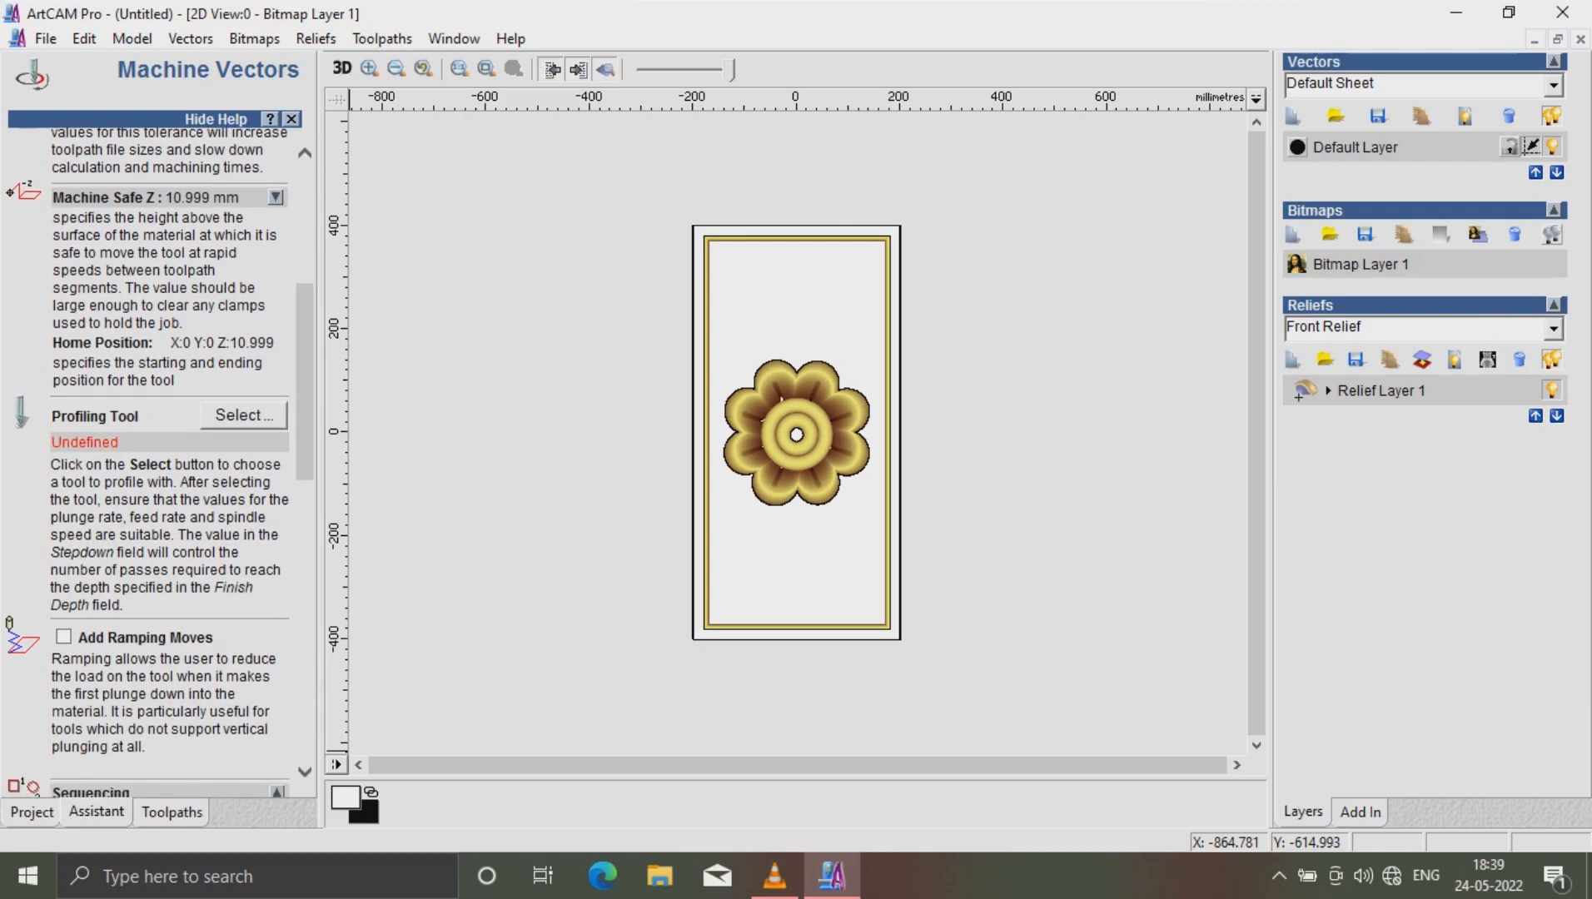
click(243, 414)
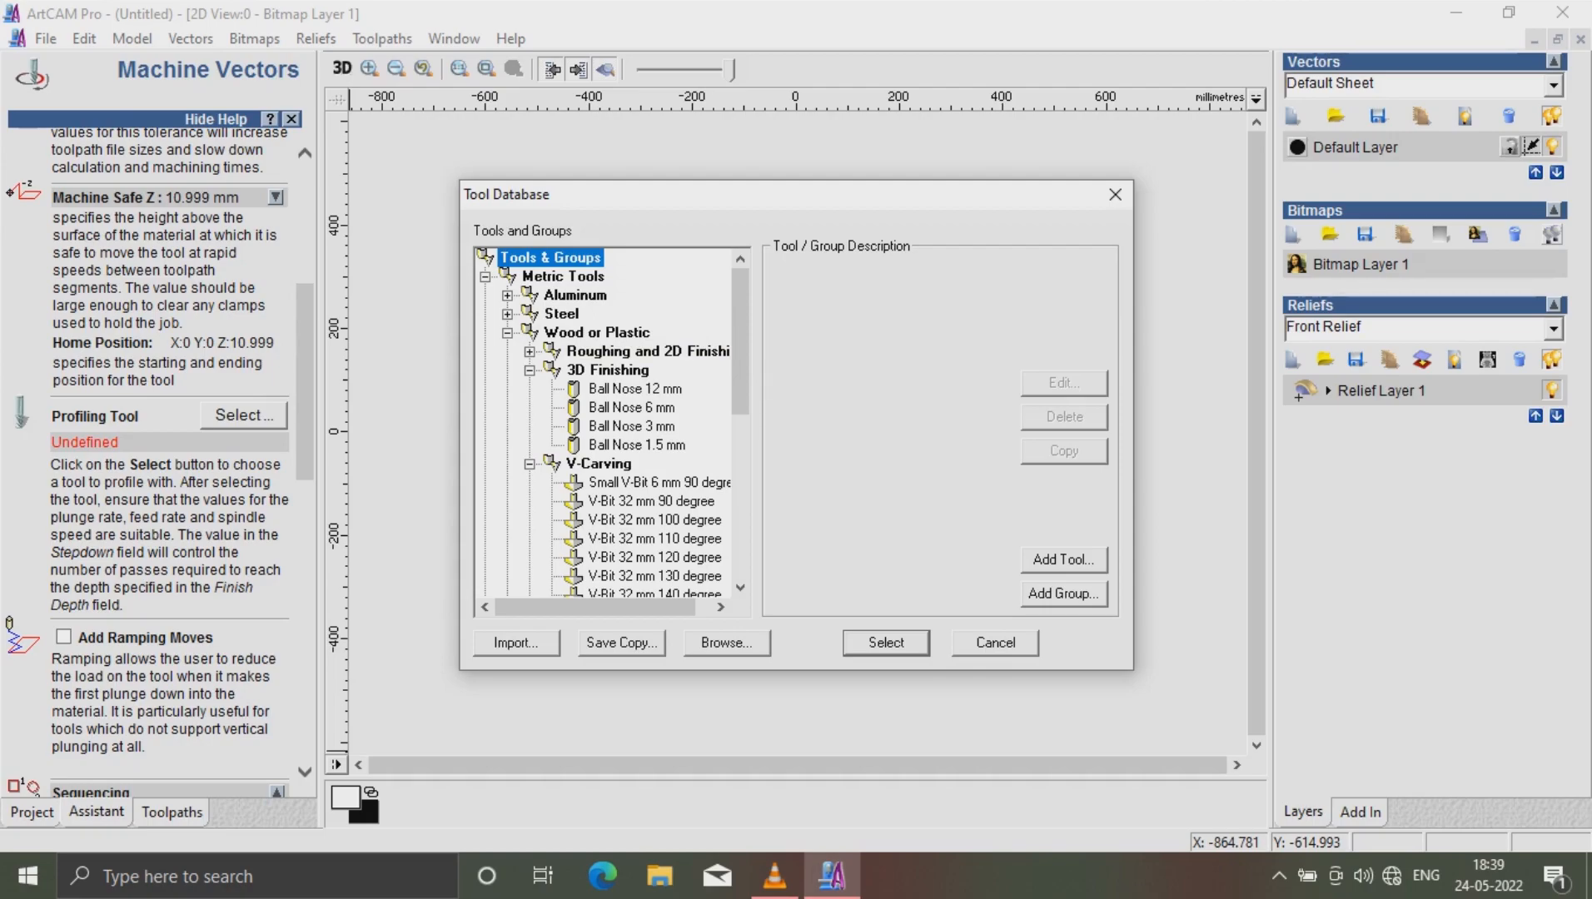
click(631, 407)
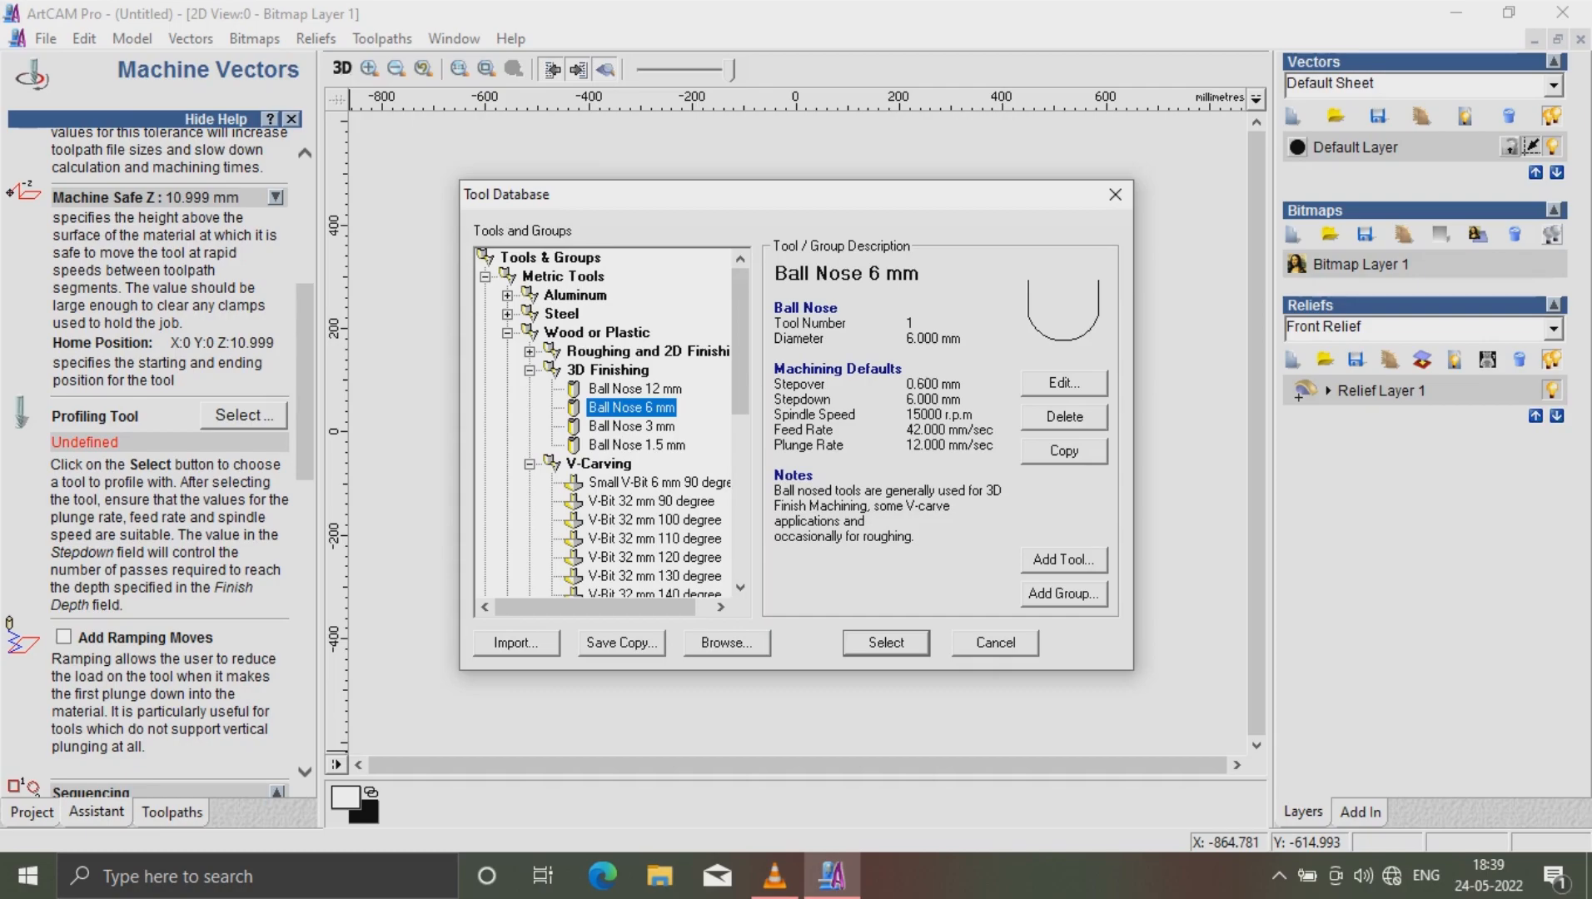
click(1064, 383)
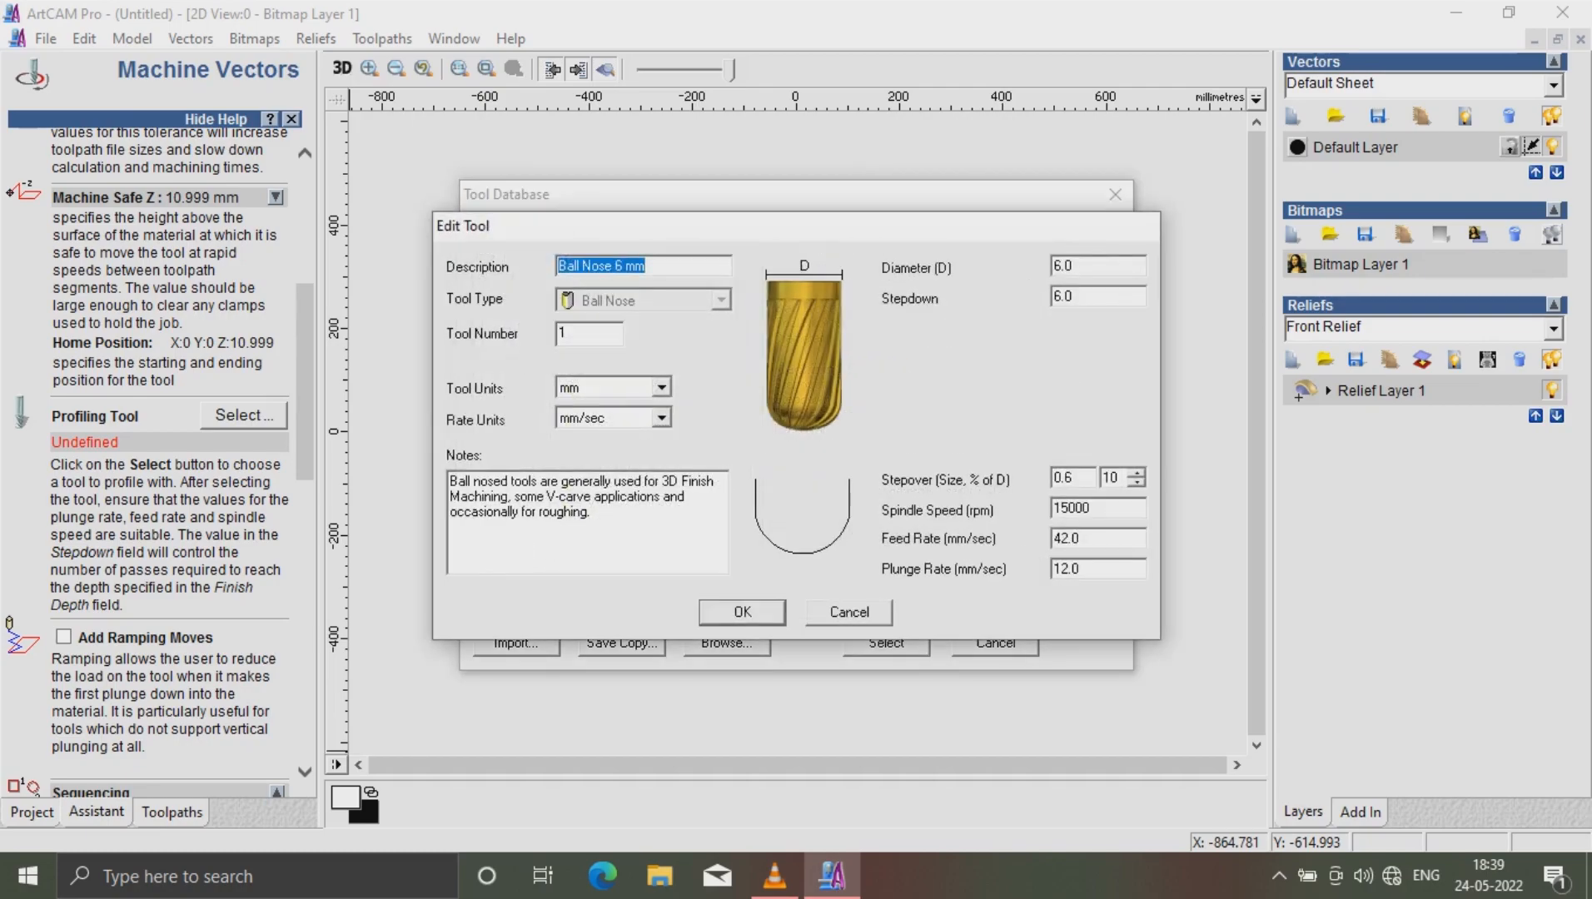
click(1136, 473)
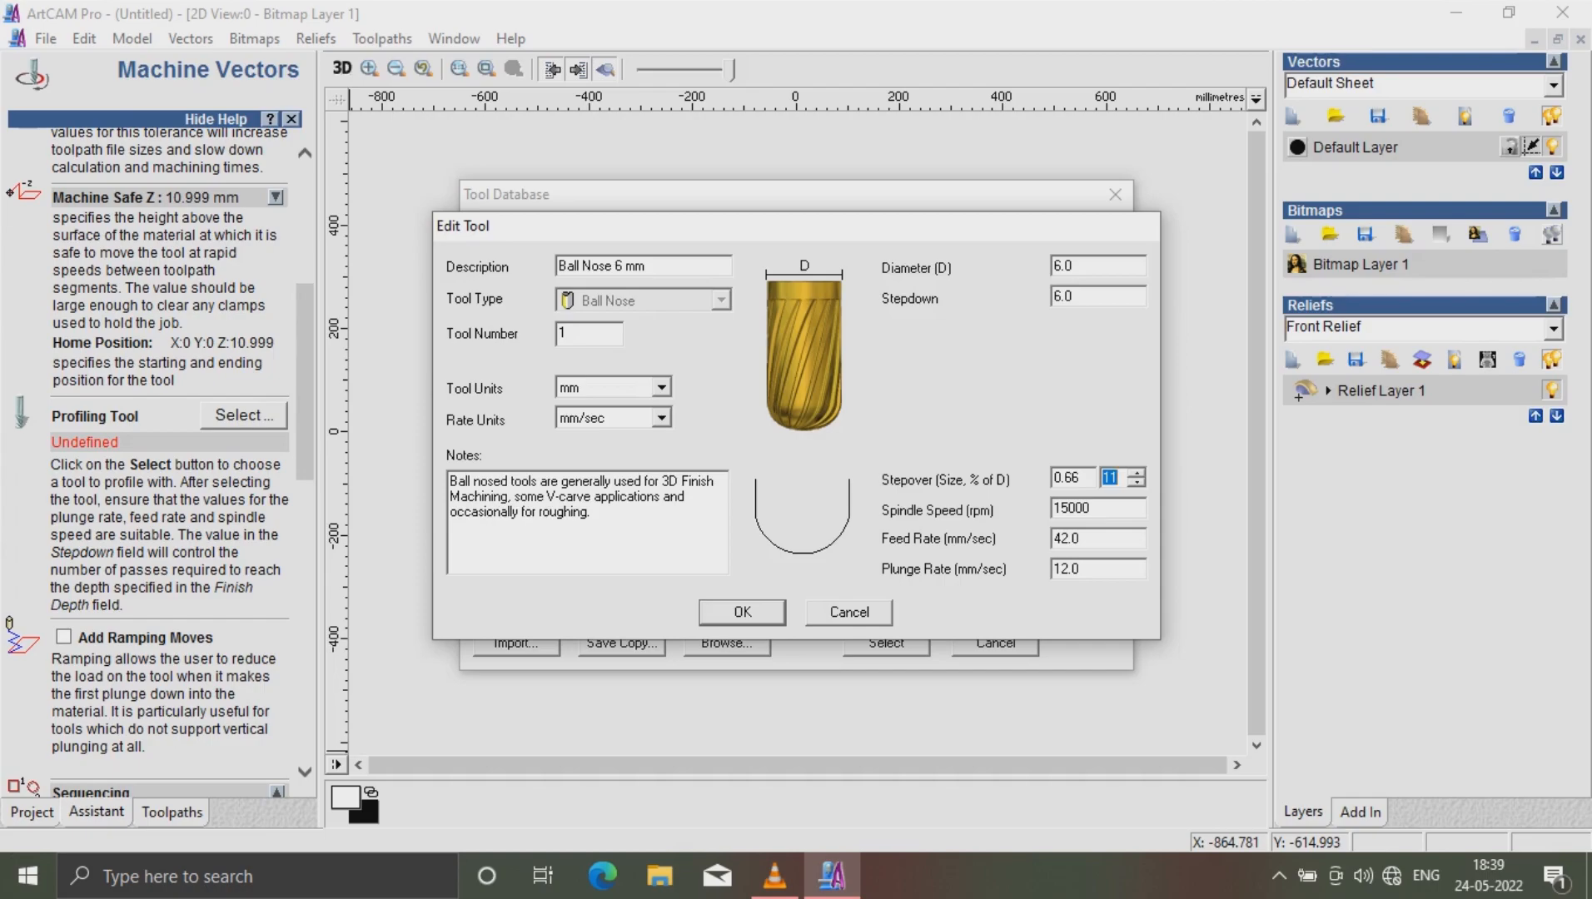
key(Down)
key(Return)
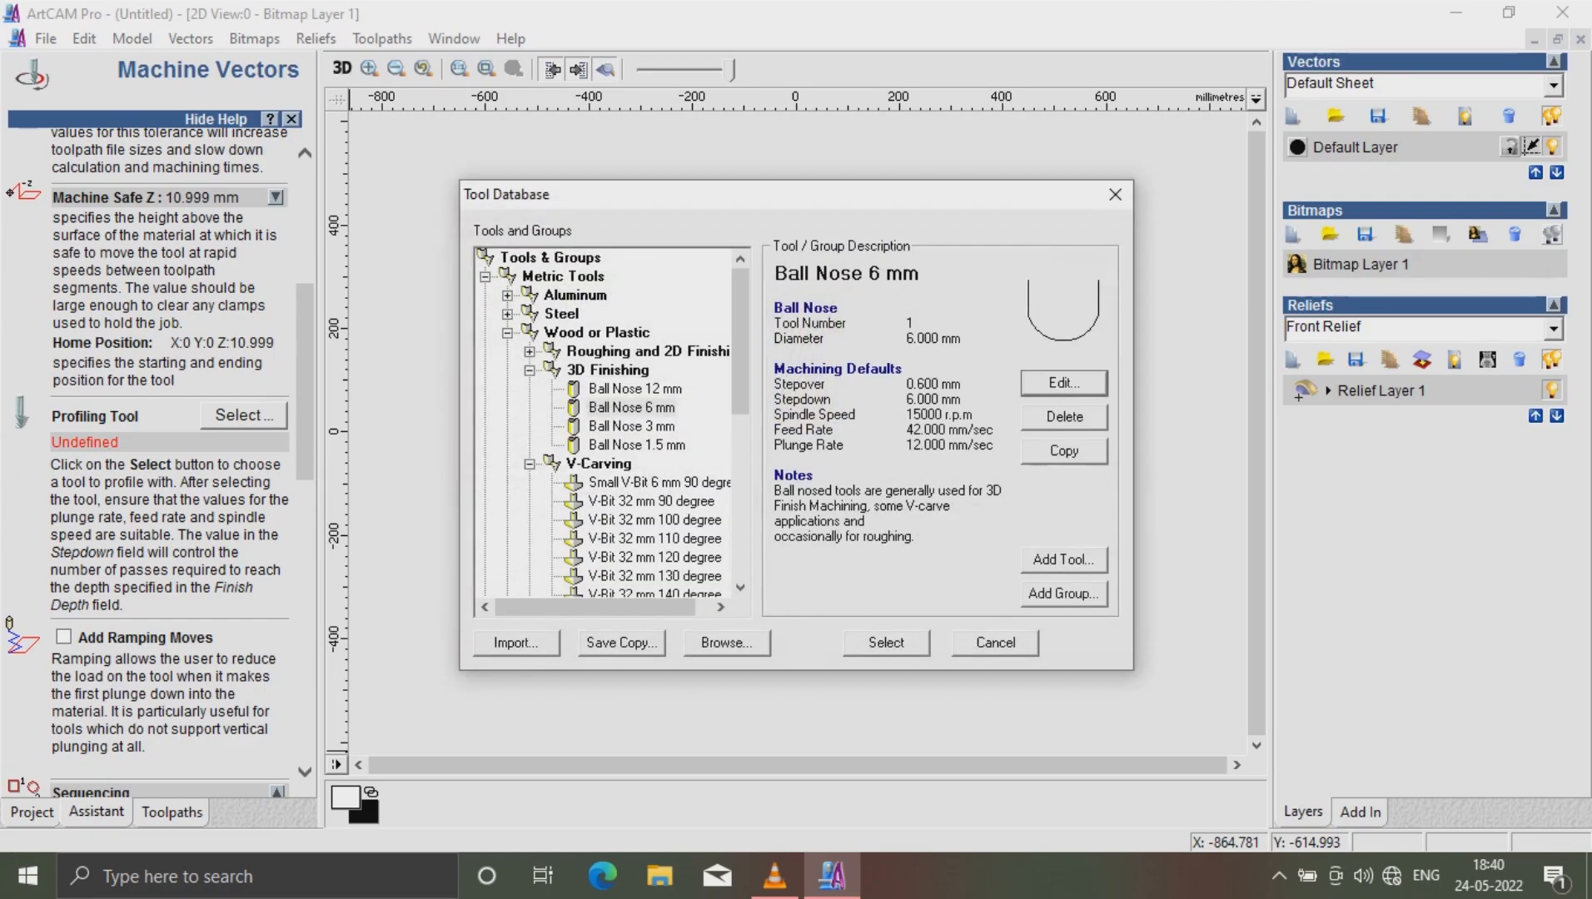
key(Return)
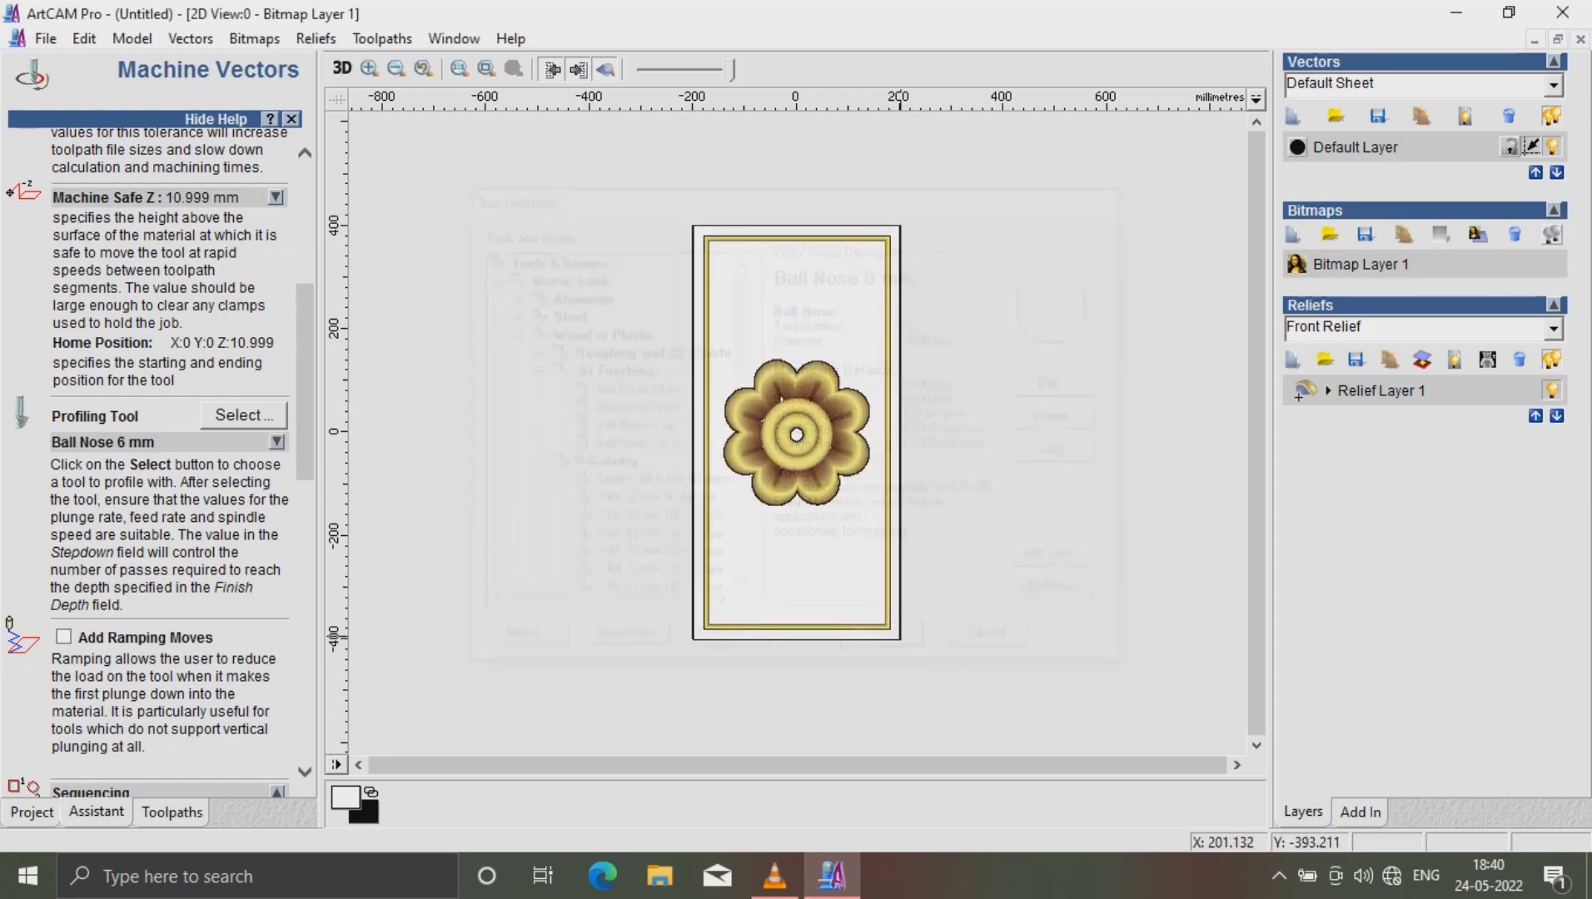
Define the material block as 50 mm thick with a top offset of 0 mm
scroll(159, 458, down, 5)
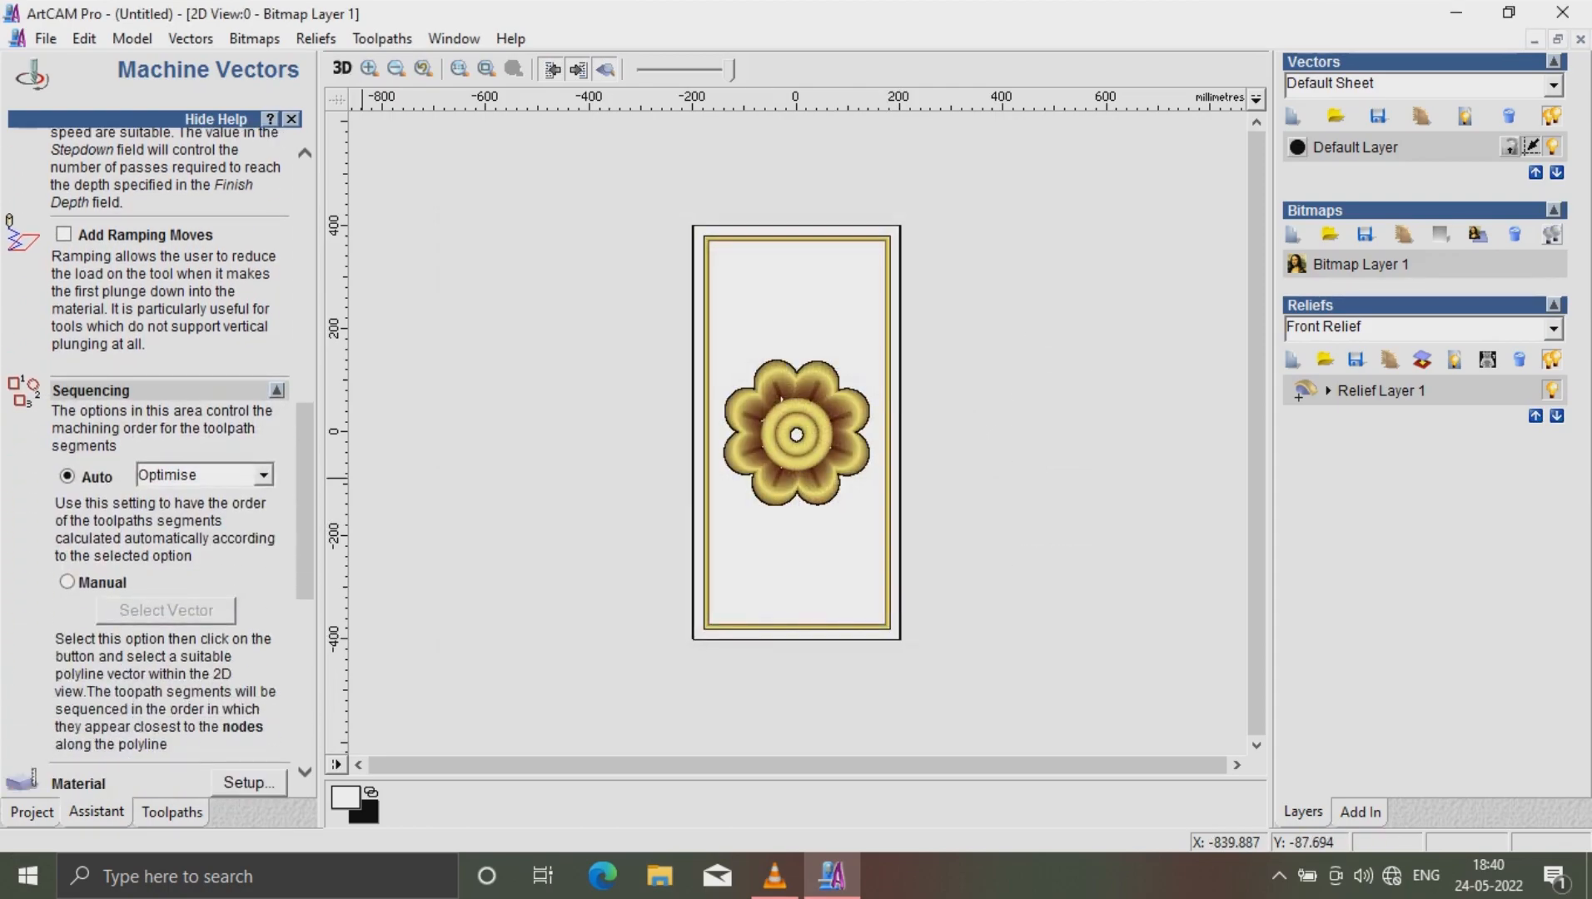
scroll(158, 464, down, 8)
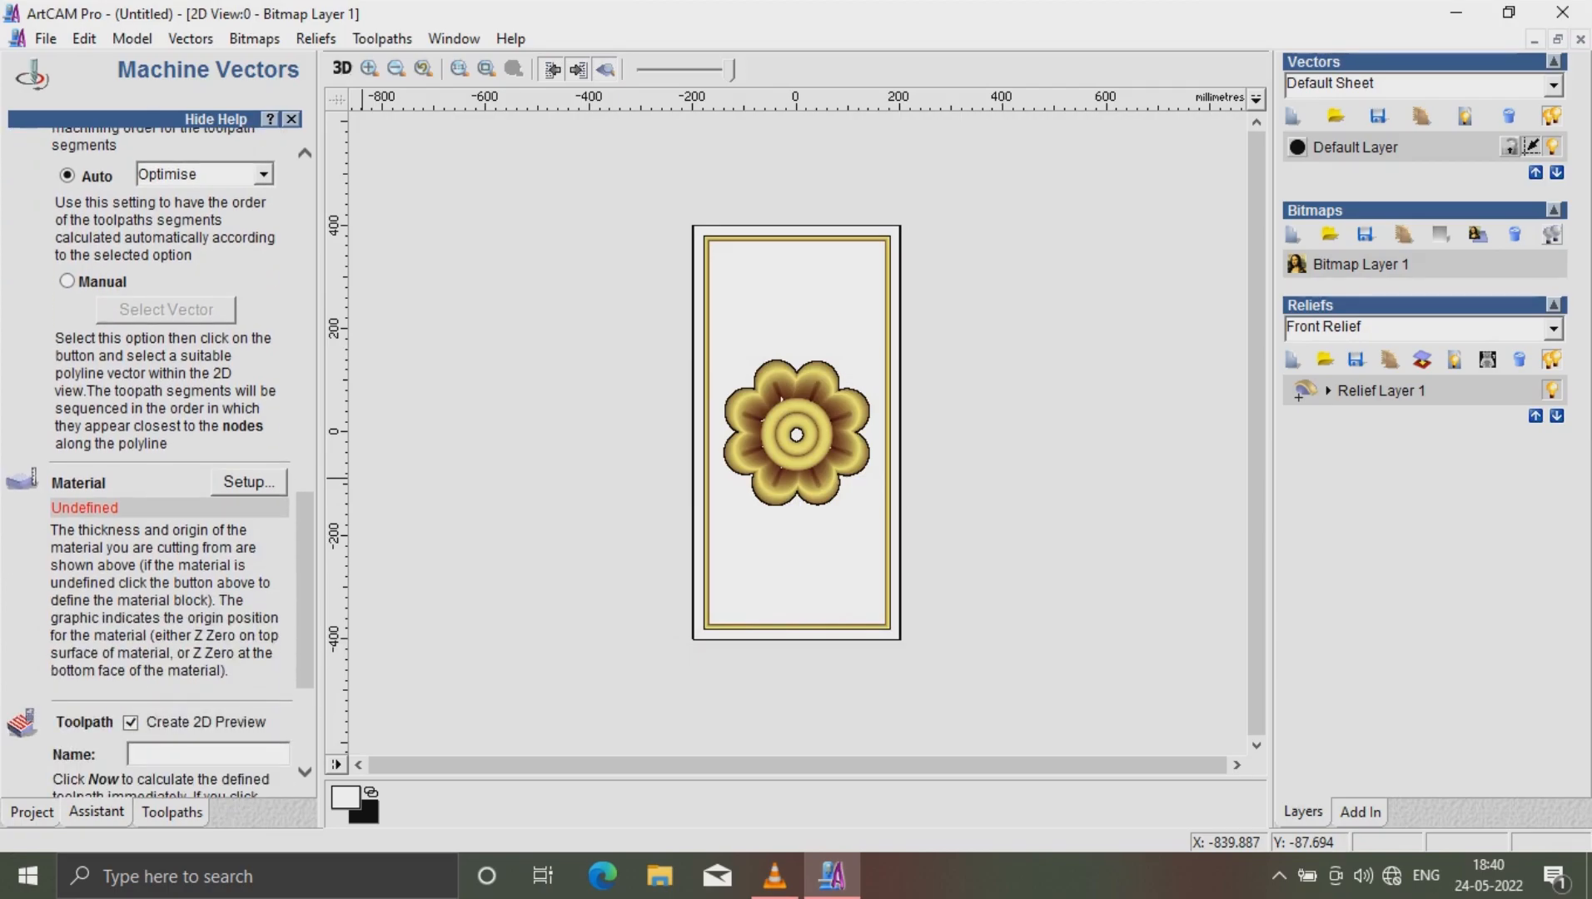
click(248, 482)
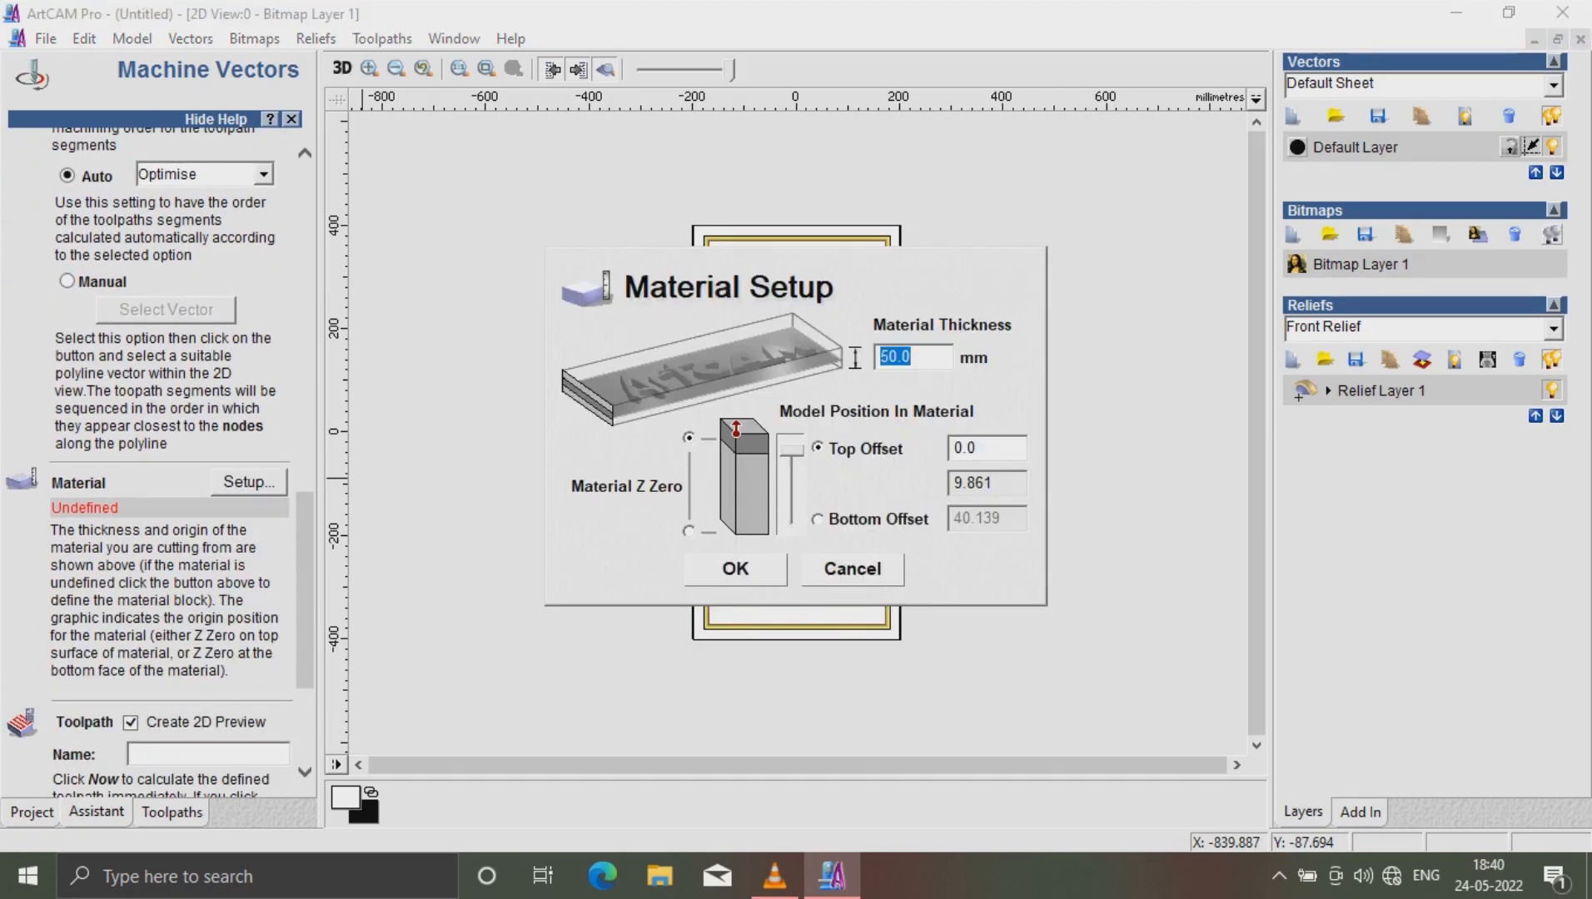
click(920, 358)
click(735, 568)
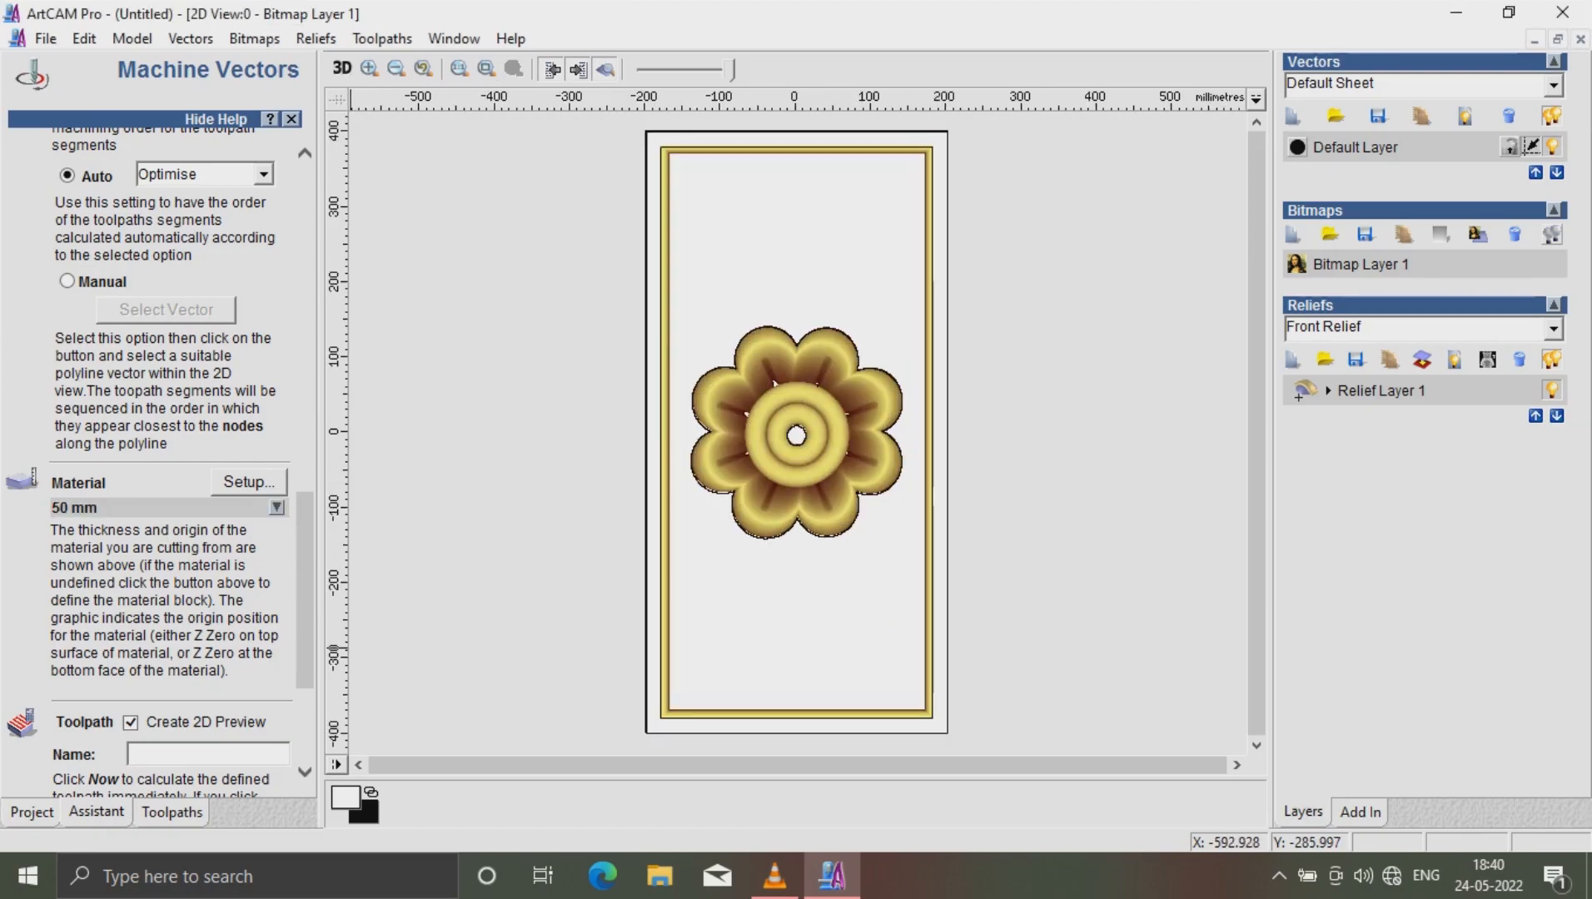
Select the outer border rectangle, calculate the Machine Vectors toolpath immediately, and close the toolpath settings
scroll(158, 462, down, 5)
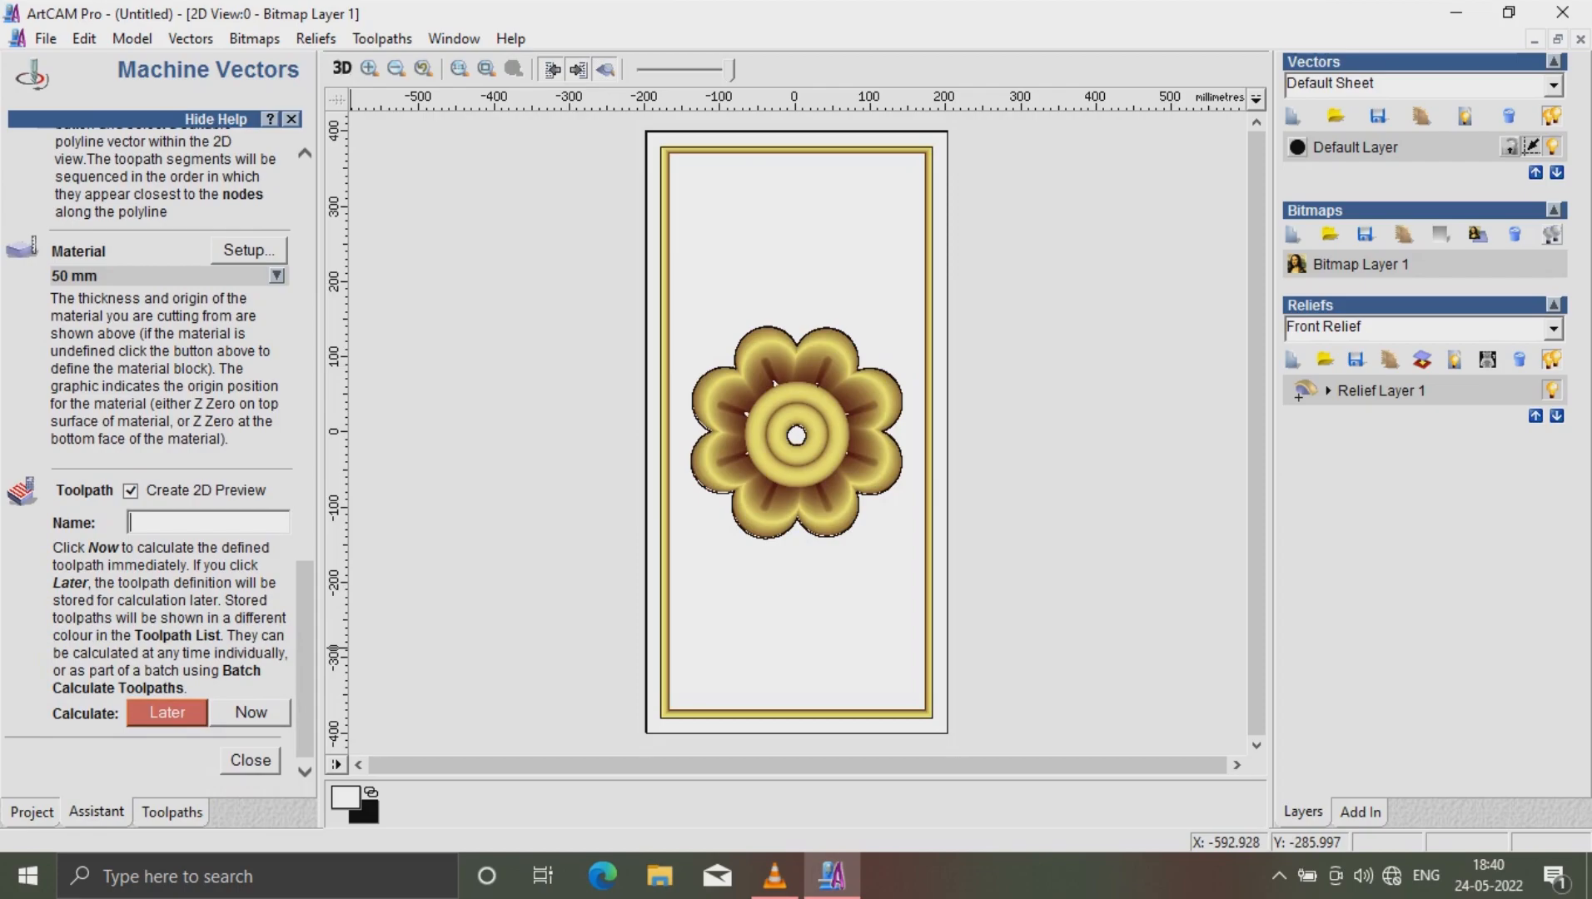
click(207, 523)
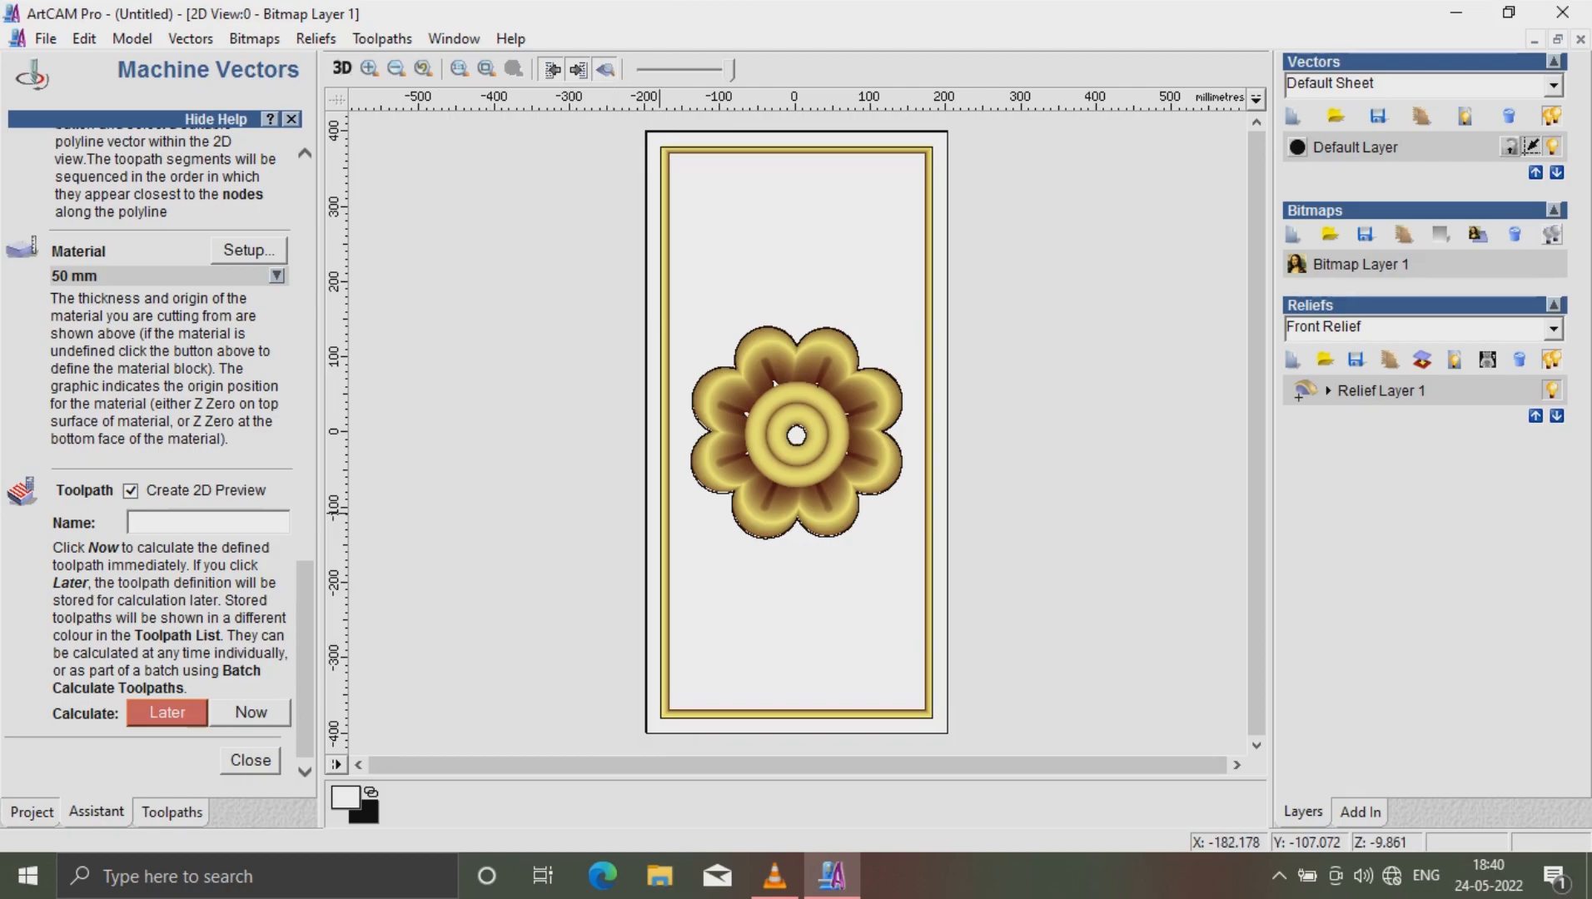
click(661, 512)
click(251, 713)
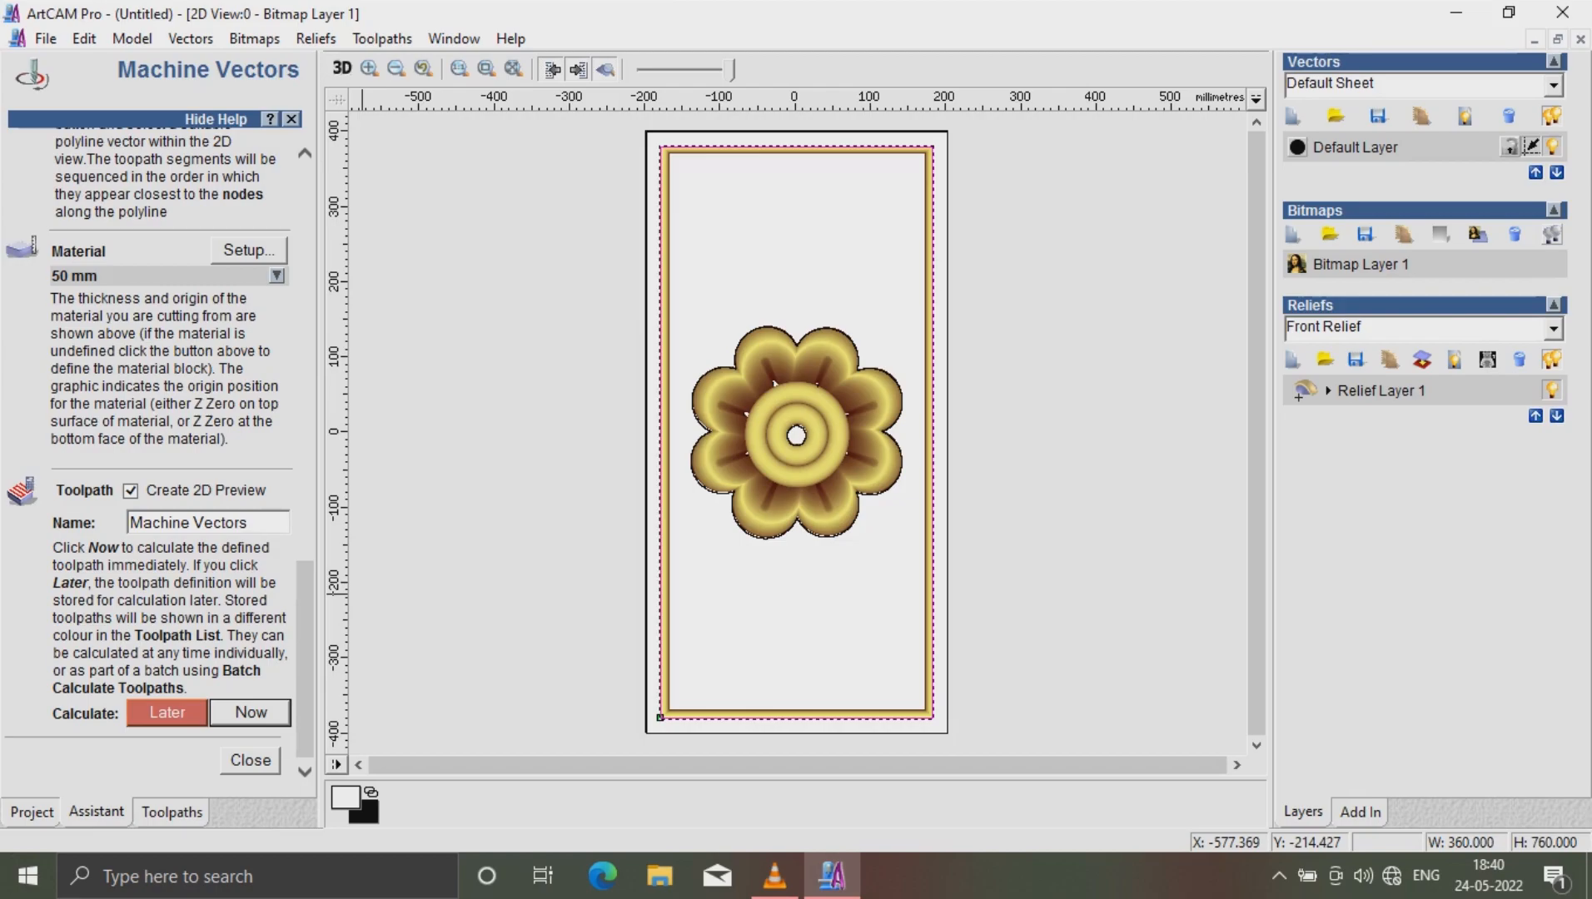
click(250, 761)
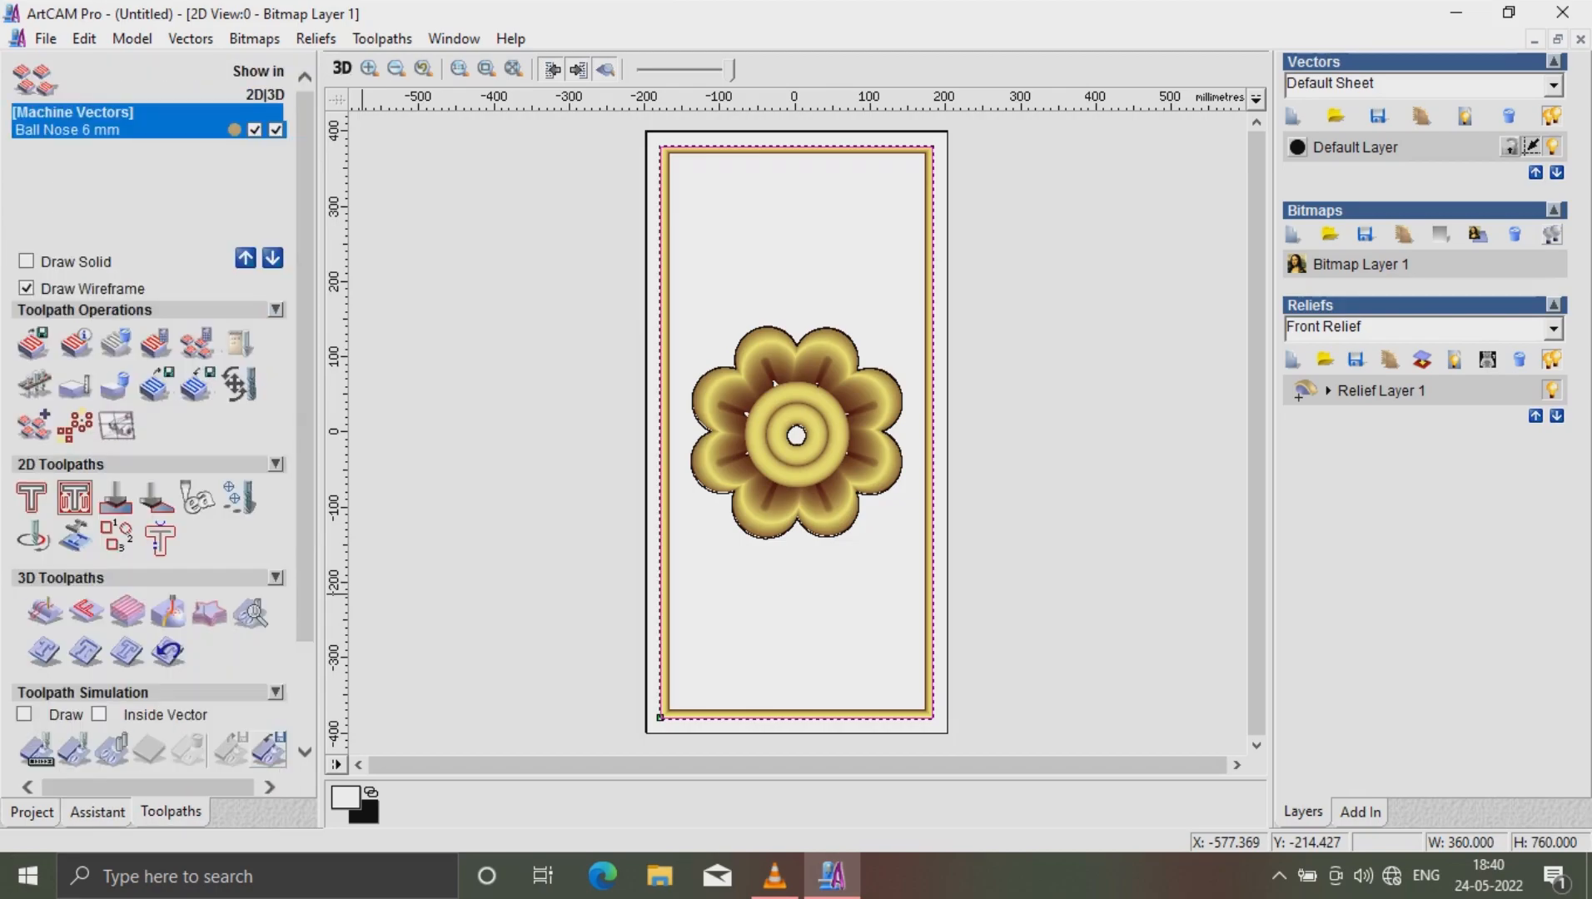
Run a fast simulation of the Machine Vectors toolpath using the Fast relief resolution
scroll(126, 652, down, 2)
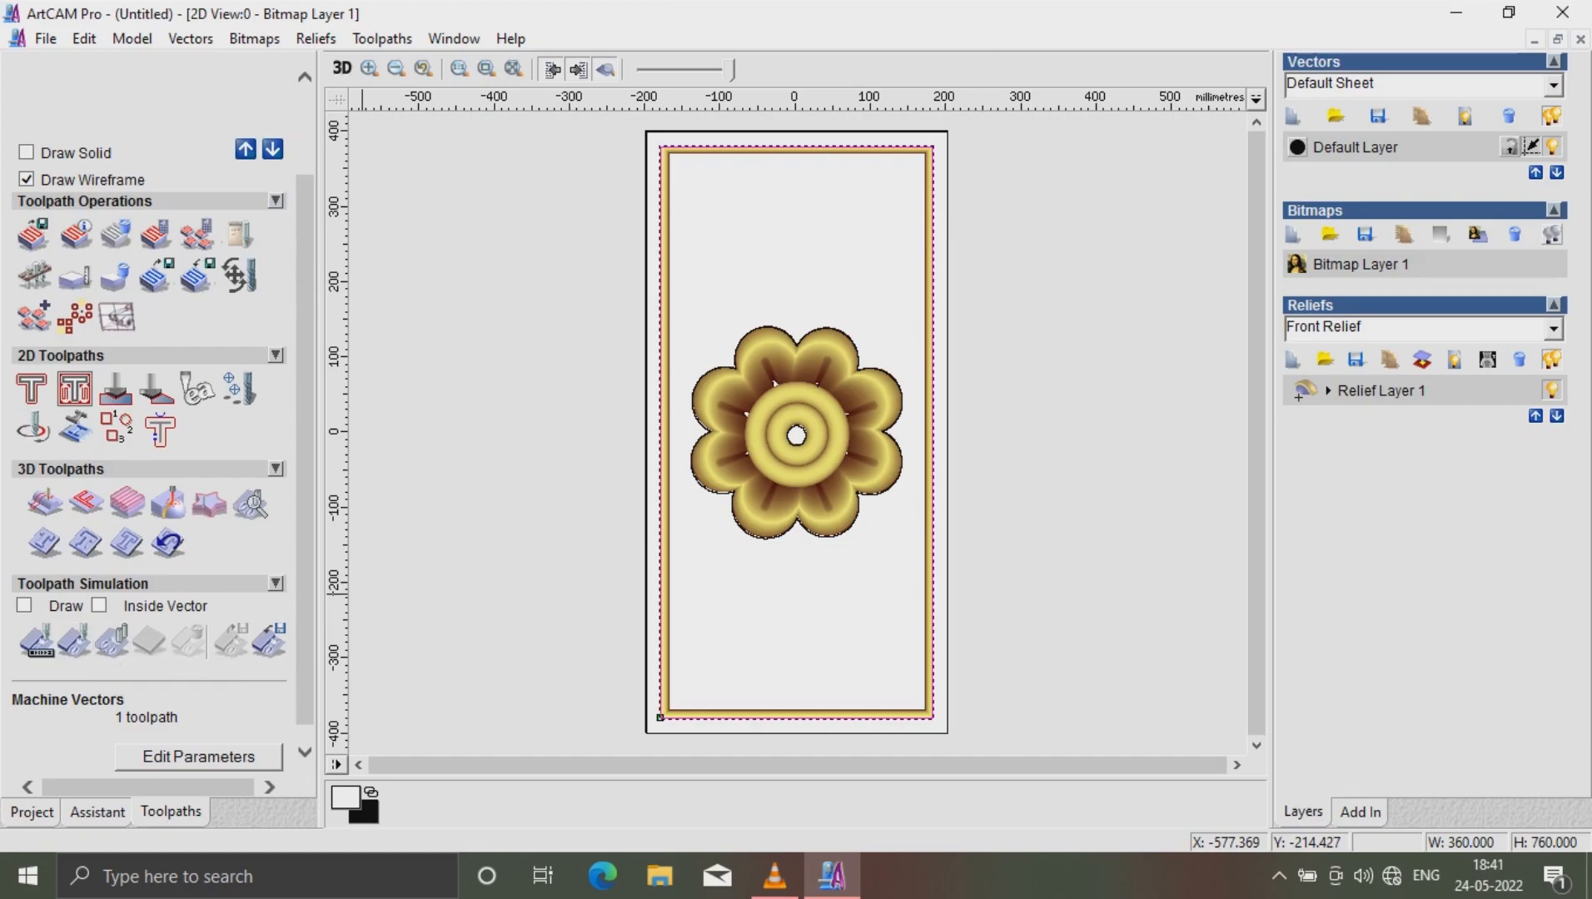
click(275, 583)
click(275, 584)
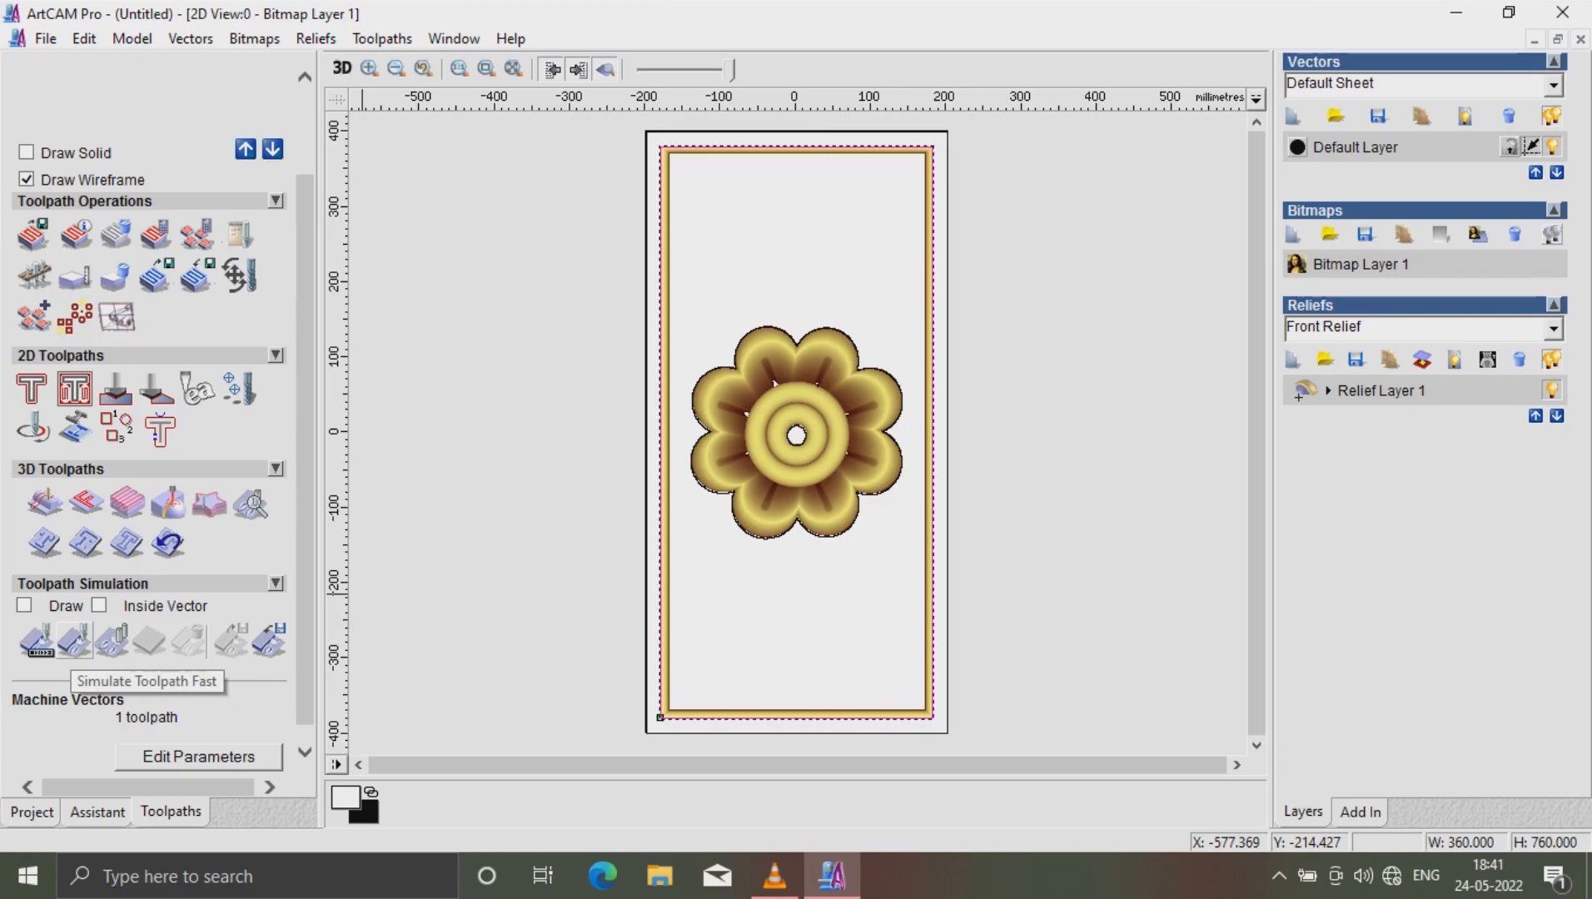
click(74, 641)
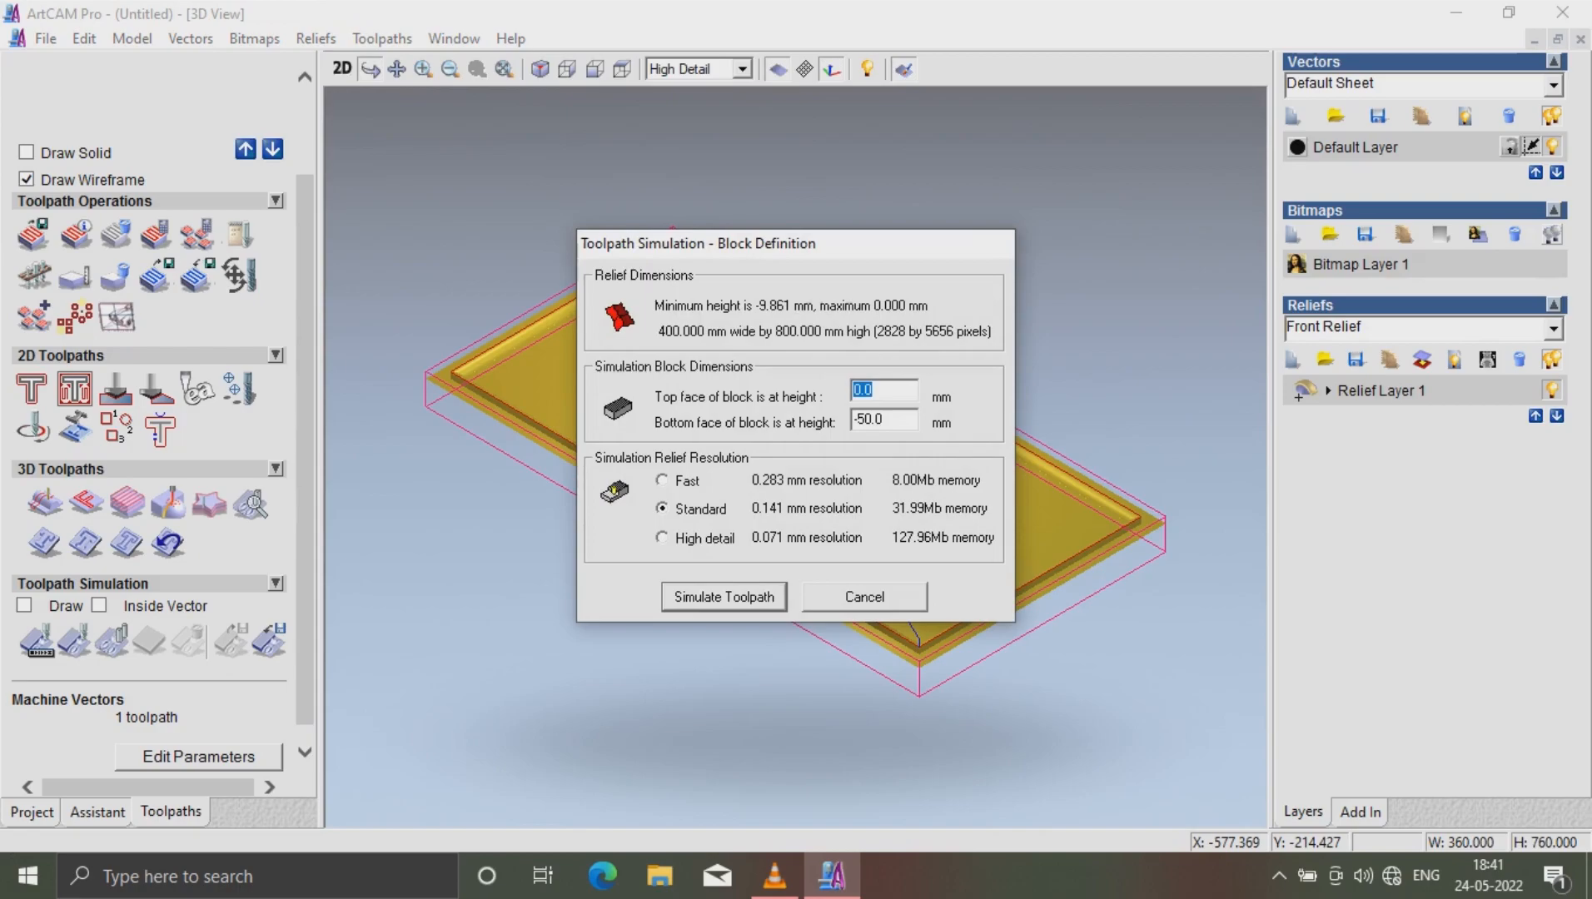
click(663, 480)
click(724, 597)
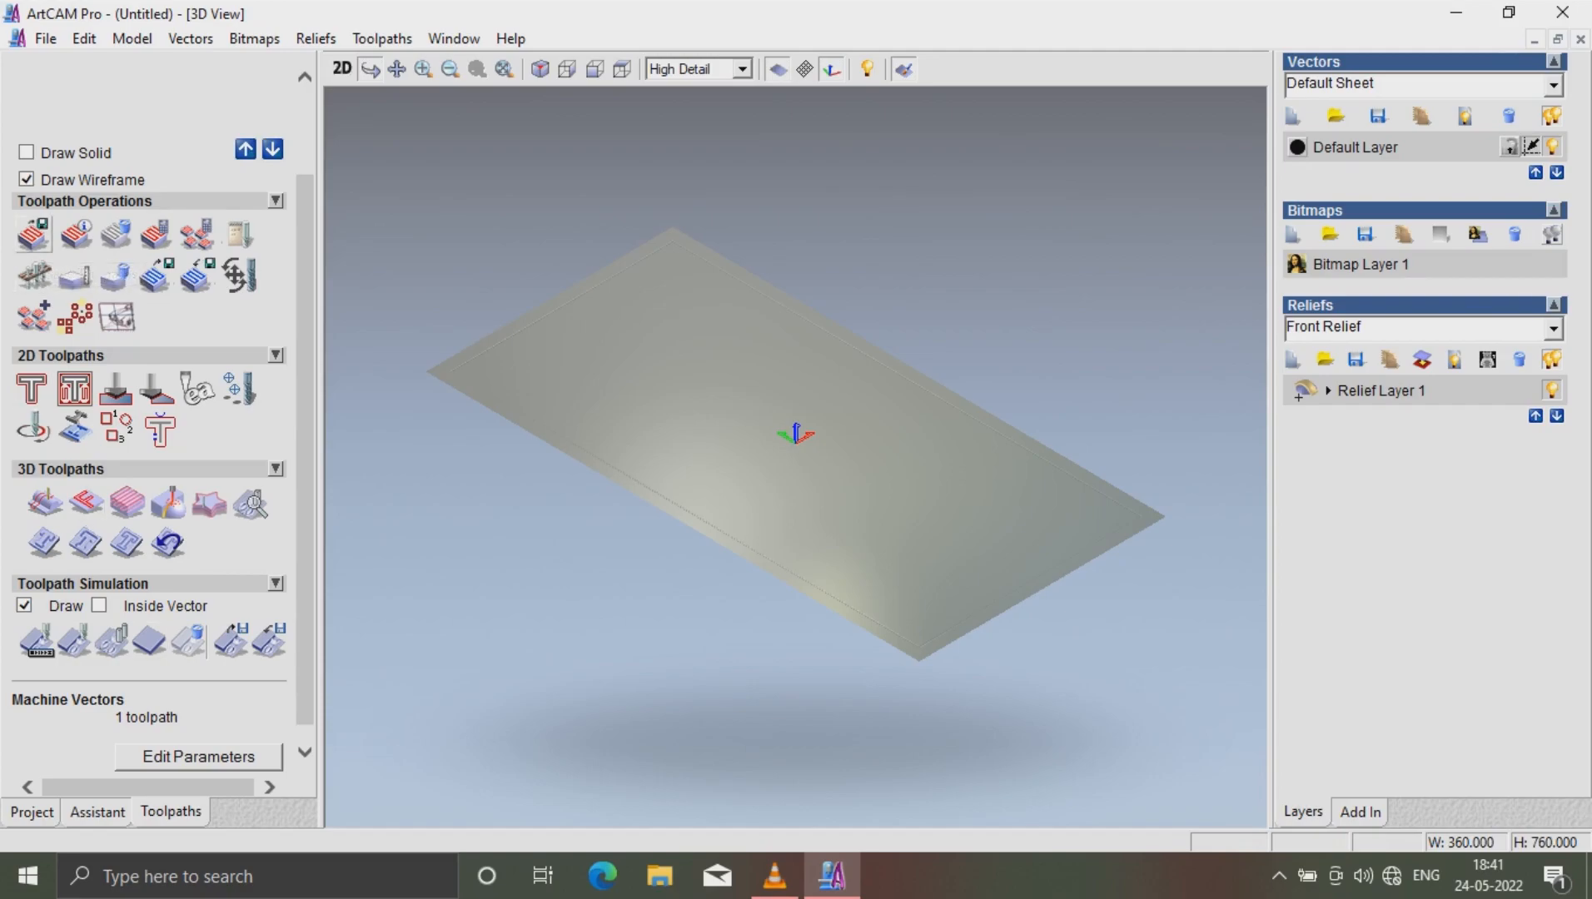
Save the Machine Vectors toolpath to the Desktop as "trial flower 2d" in G-Code (mm) (*.tap) format
click(33, 234)
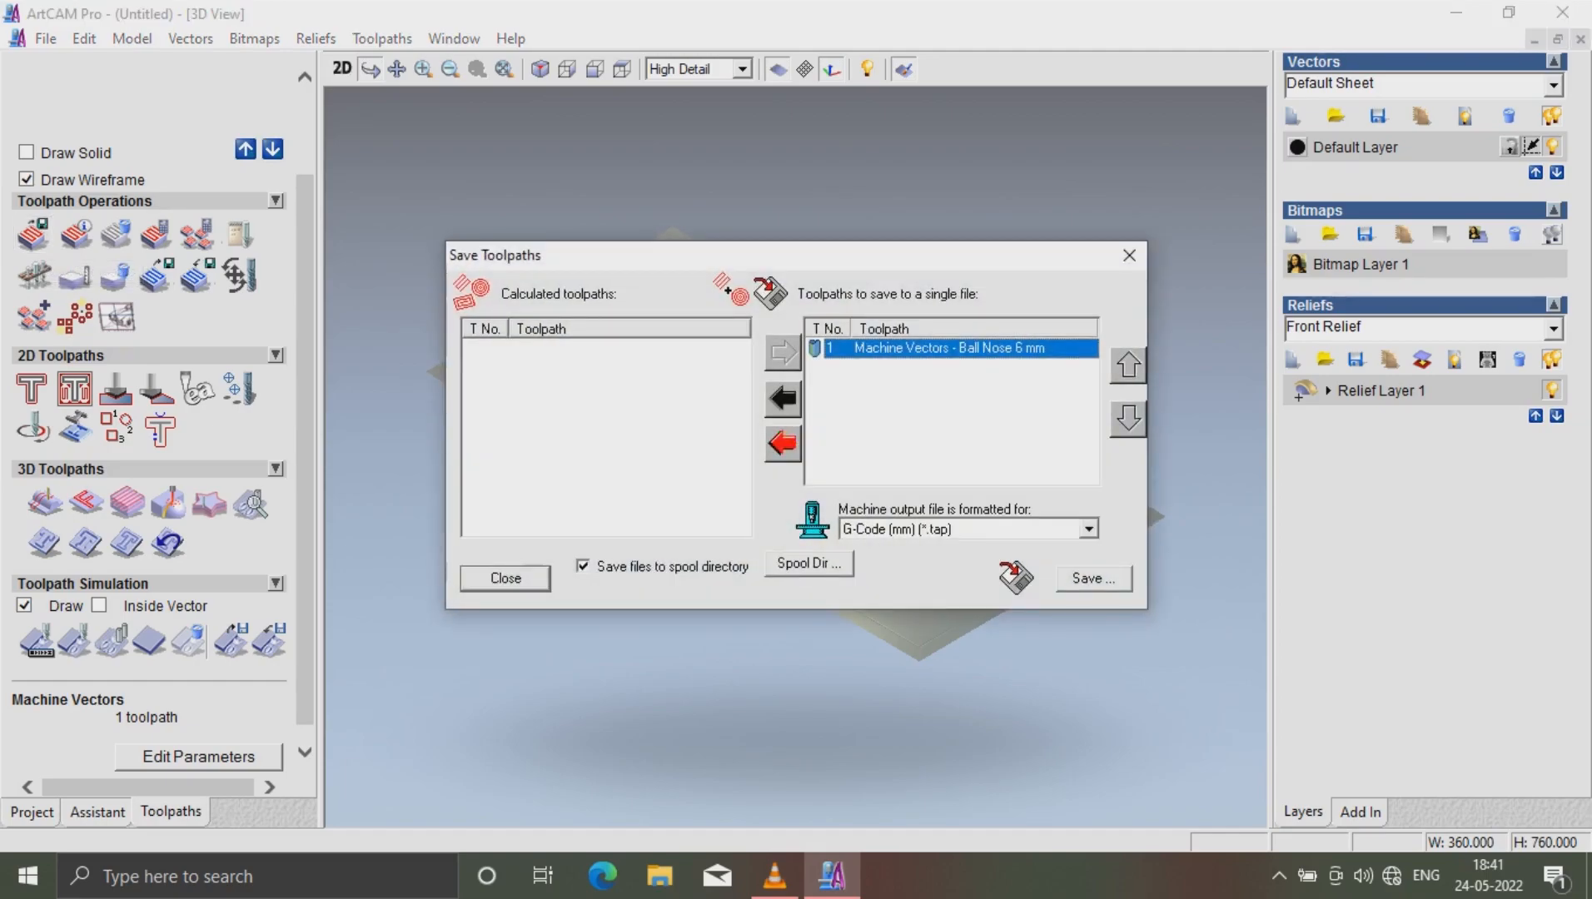
click(1088, 529)
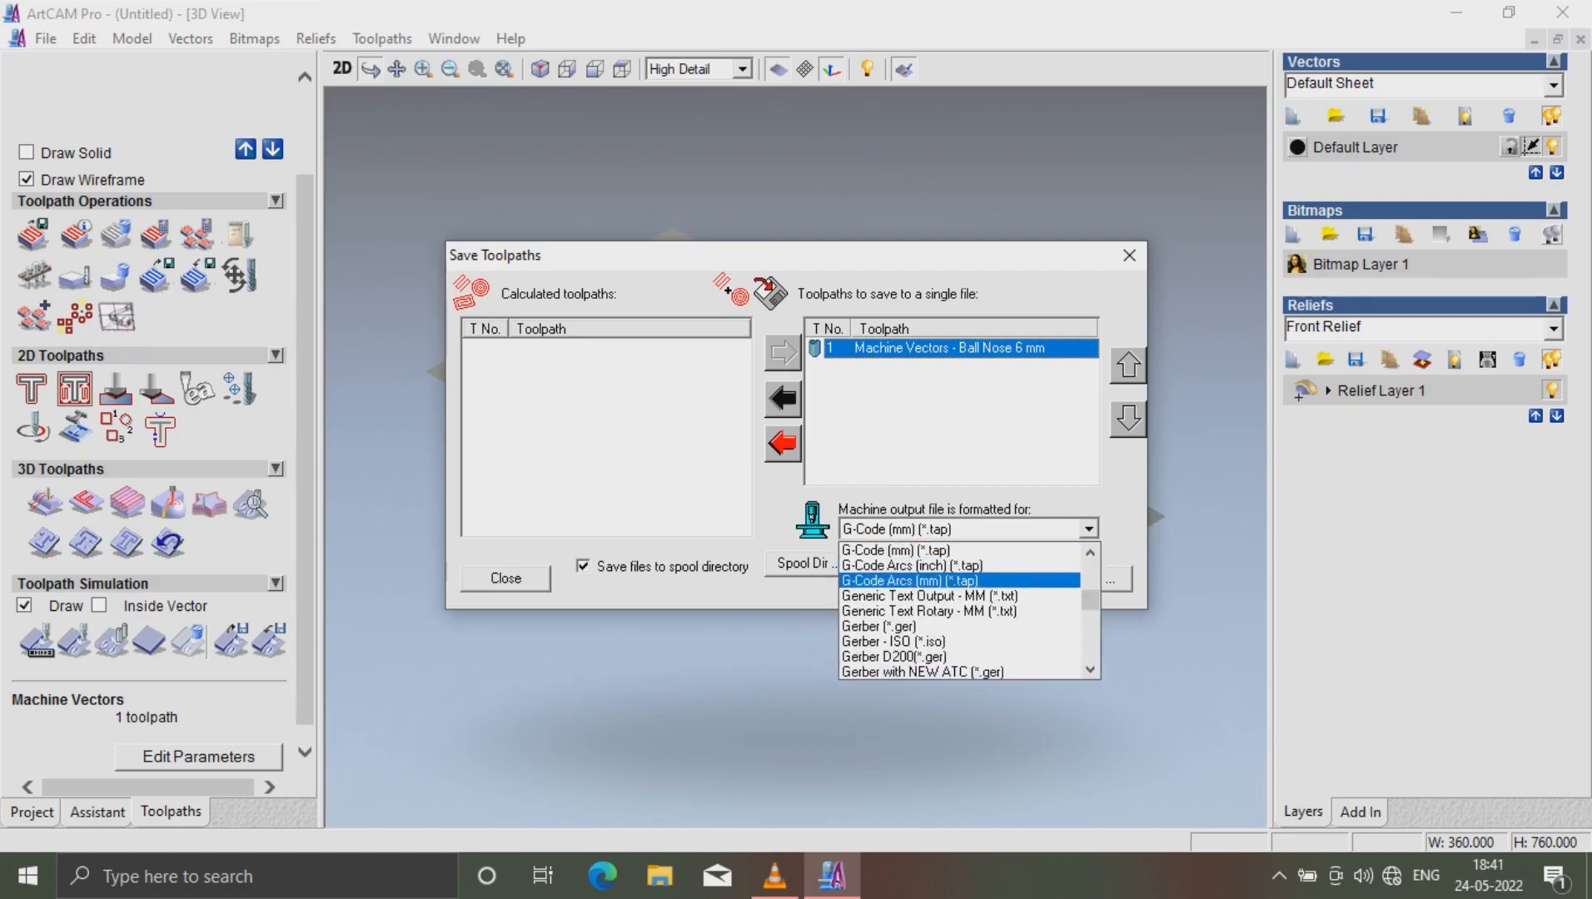
scroll(959, 581, up, 11)
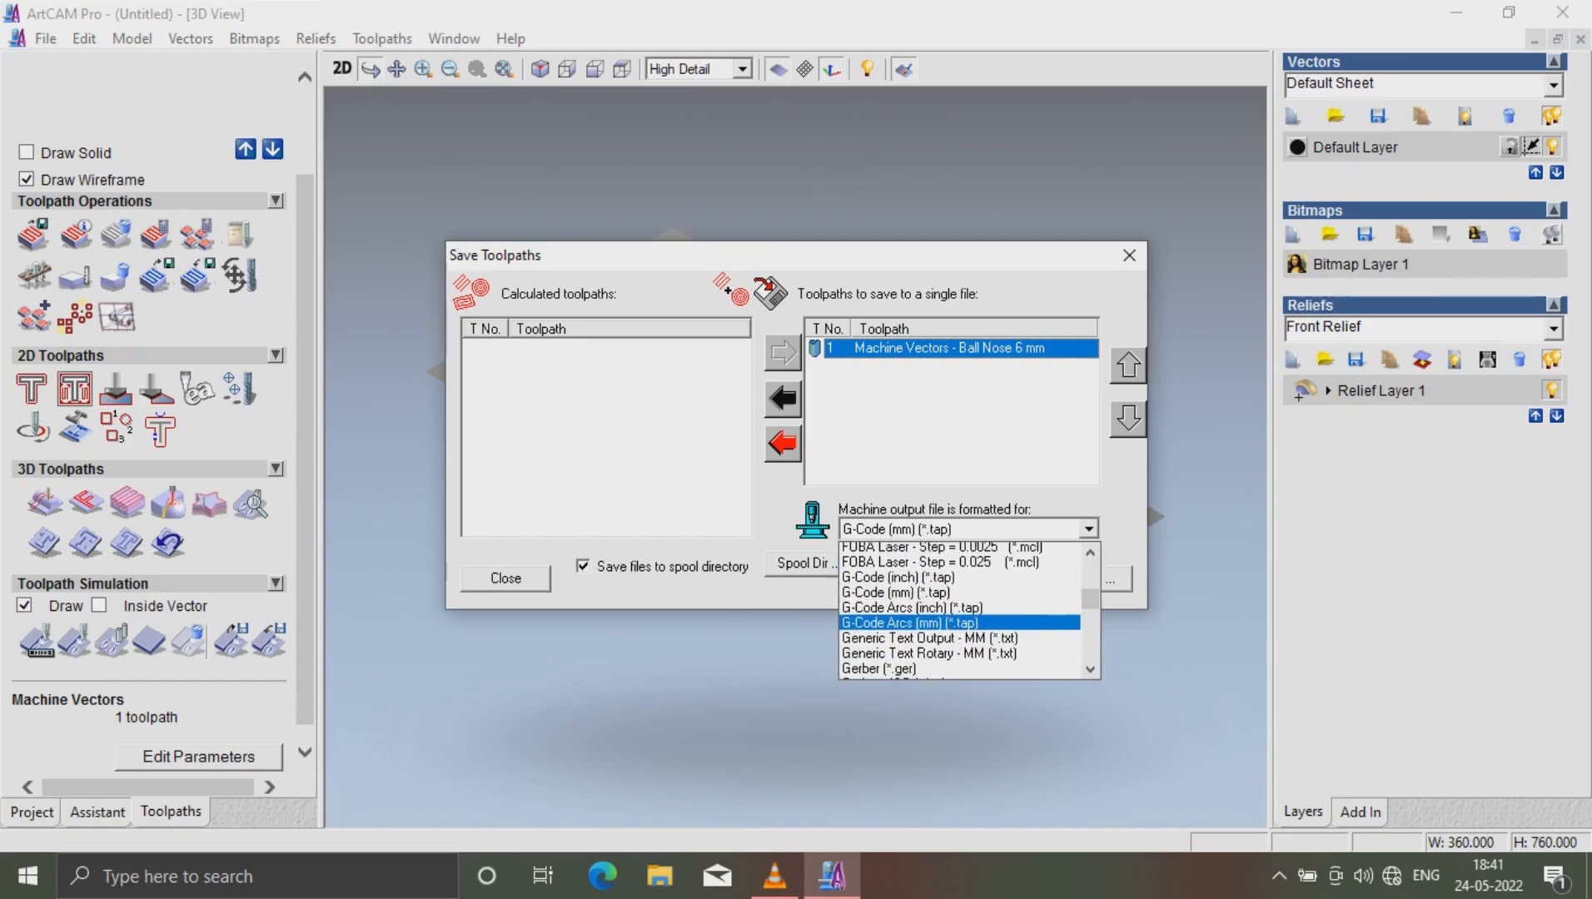
scroll(959, 581, down, 5)
scroll(959, 608, down, 3)
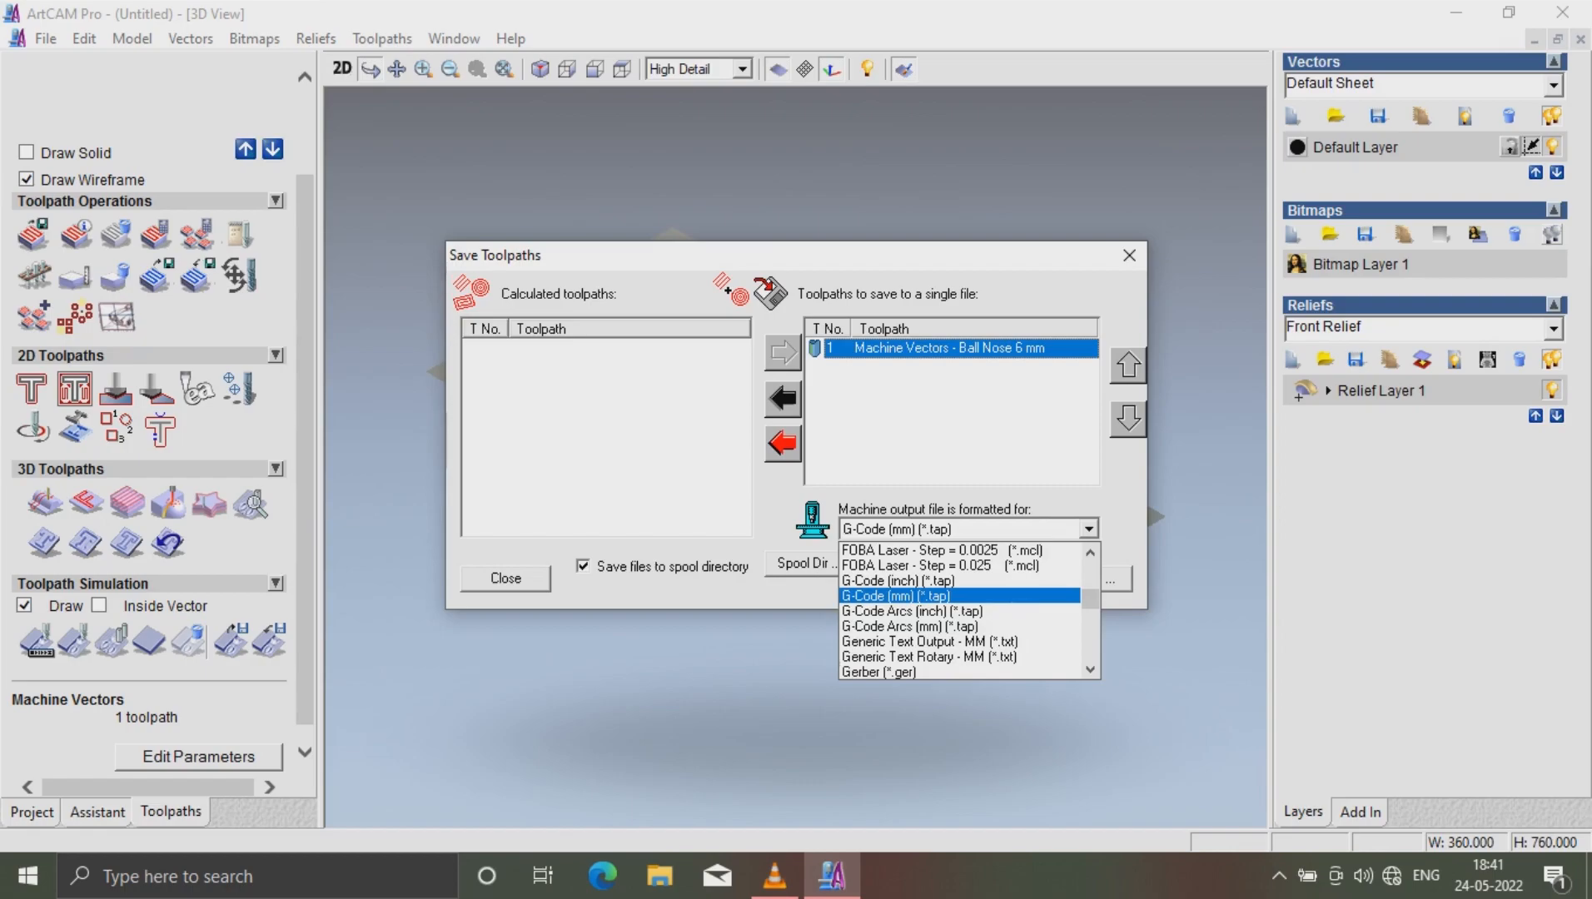
click(960, 596)
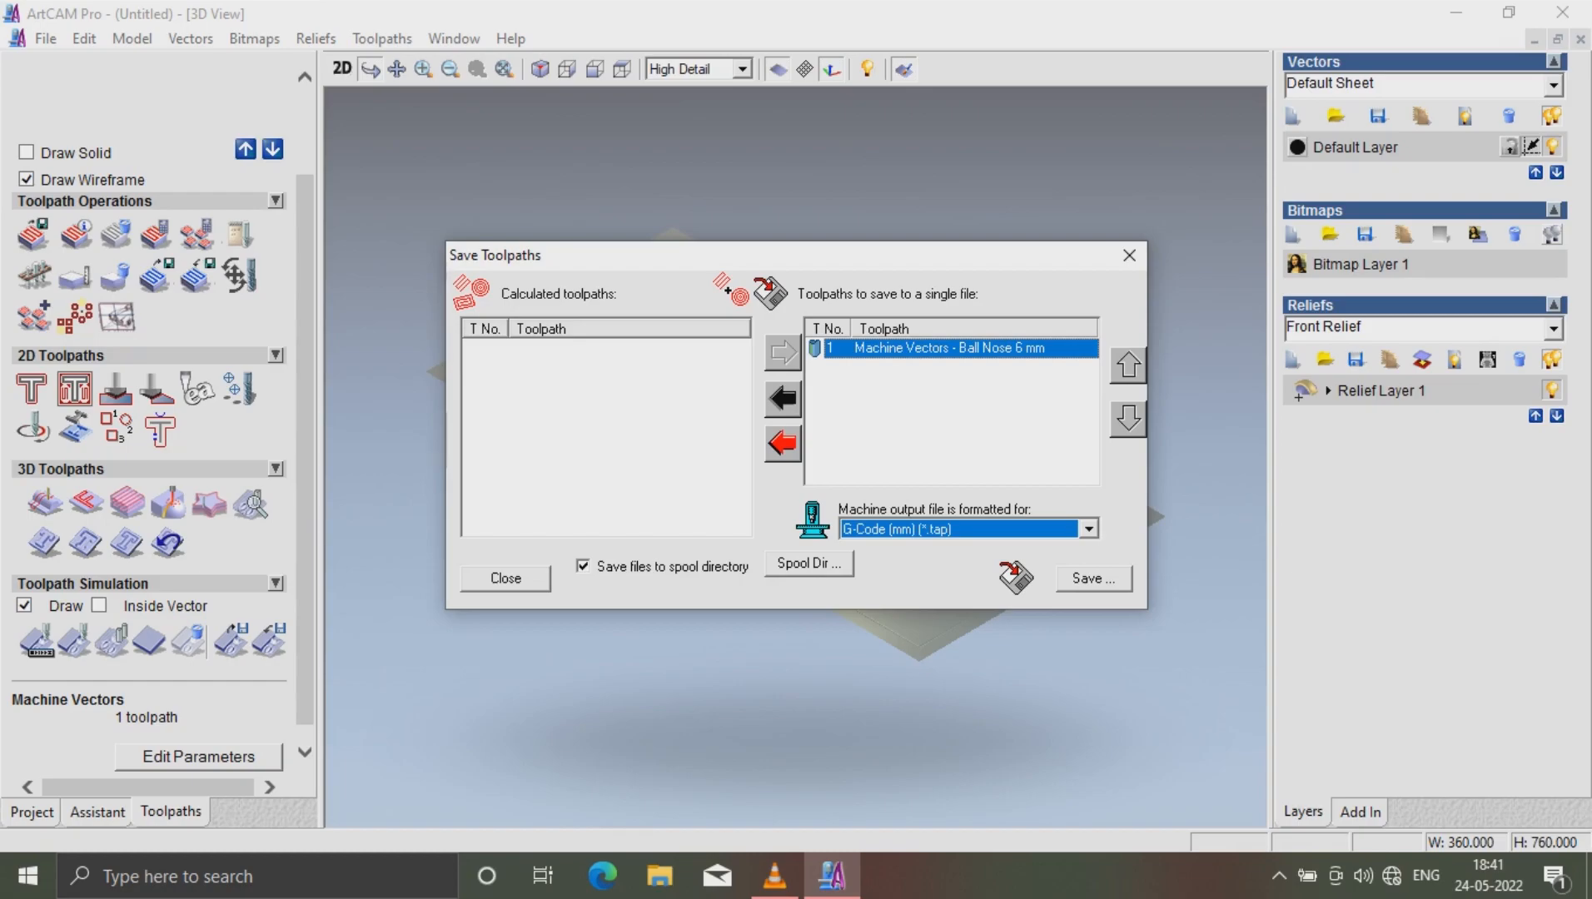
click(1094, 579)
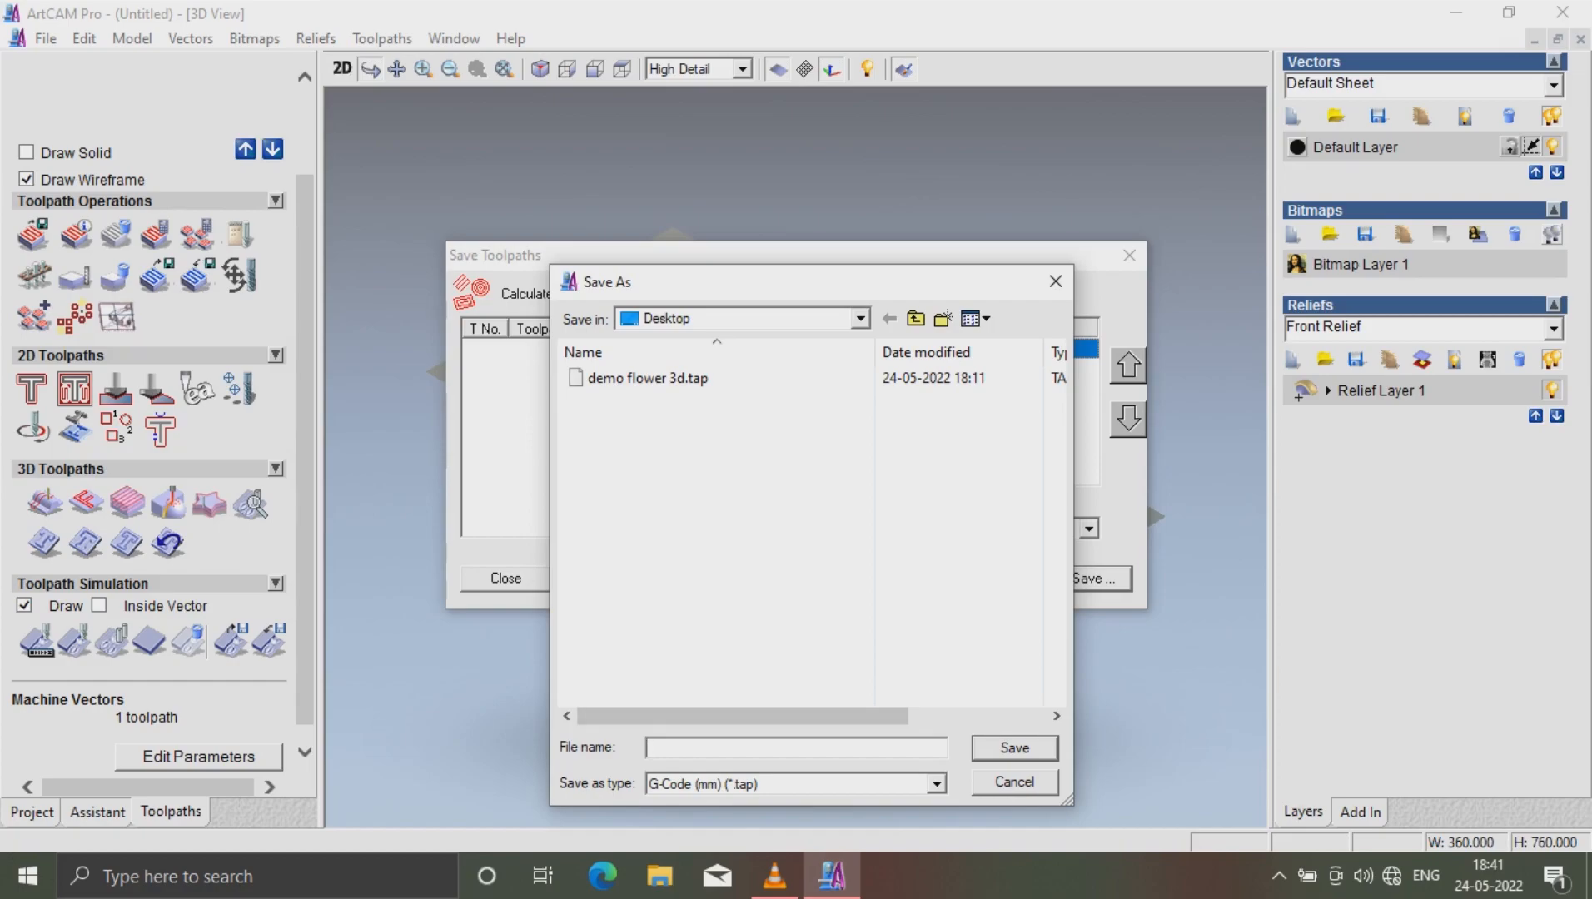
text(trial flower 2d)
key(Return)
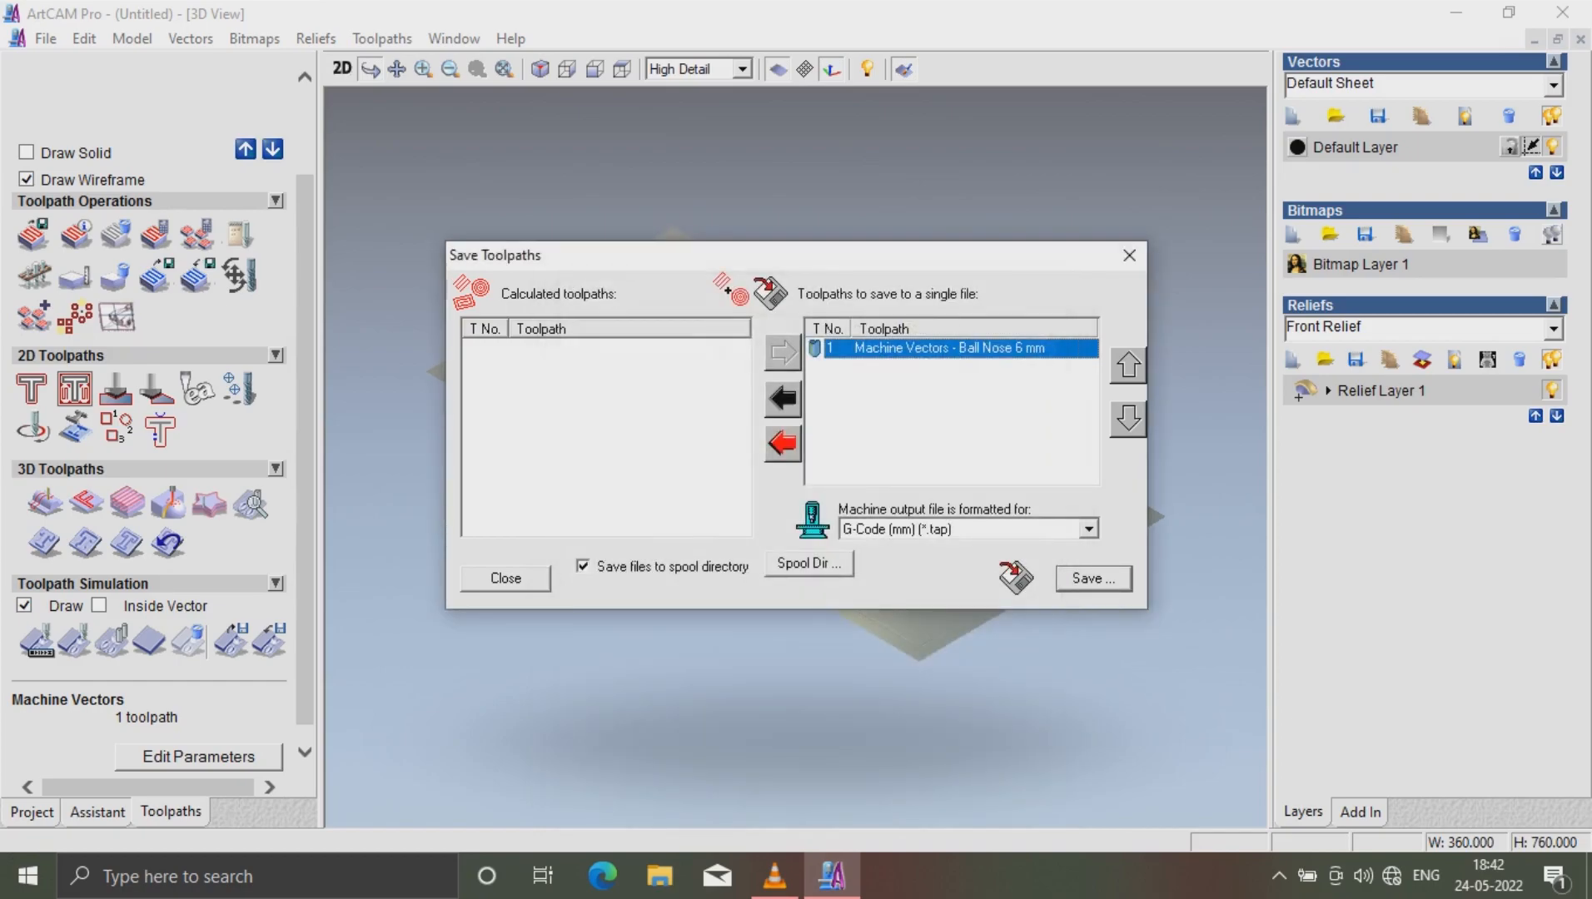
click(505, 578)
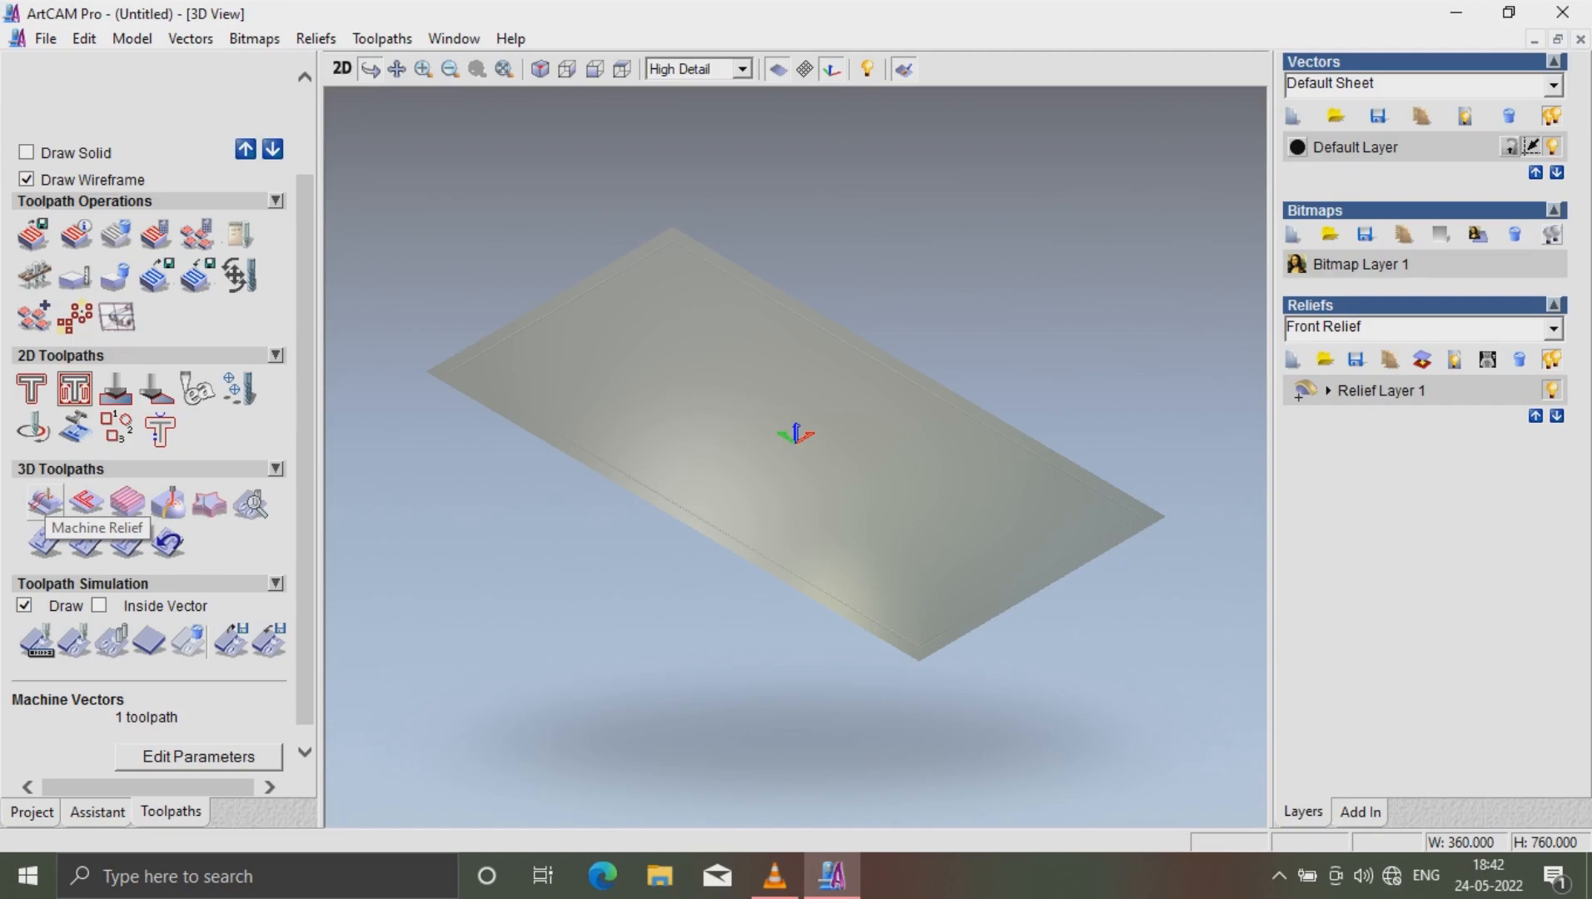
Start a Machine Relief toolpath limited to the selected vector and assign the Ball Nose 6 mm 3D finishing tool
click(44, 502)
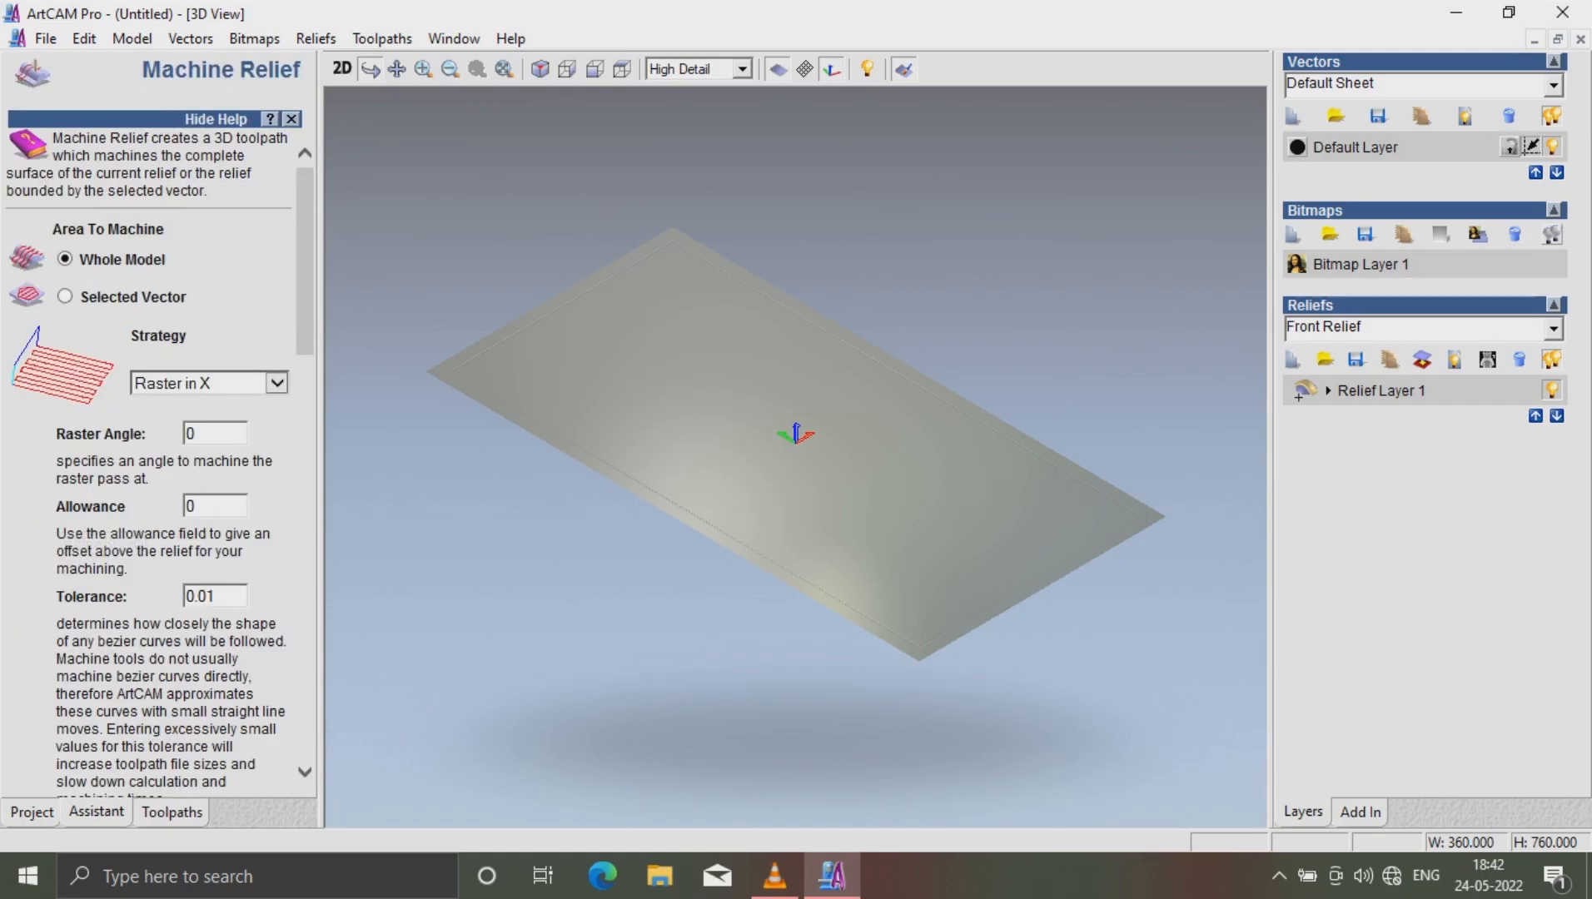
click(65, 297)
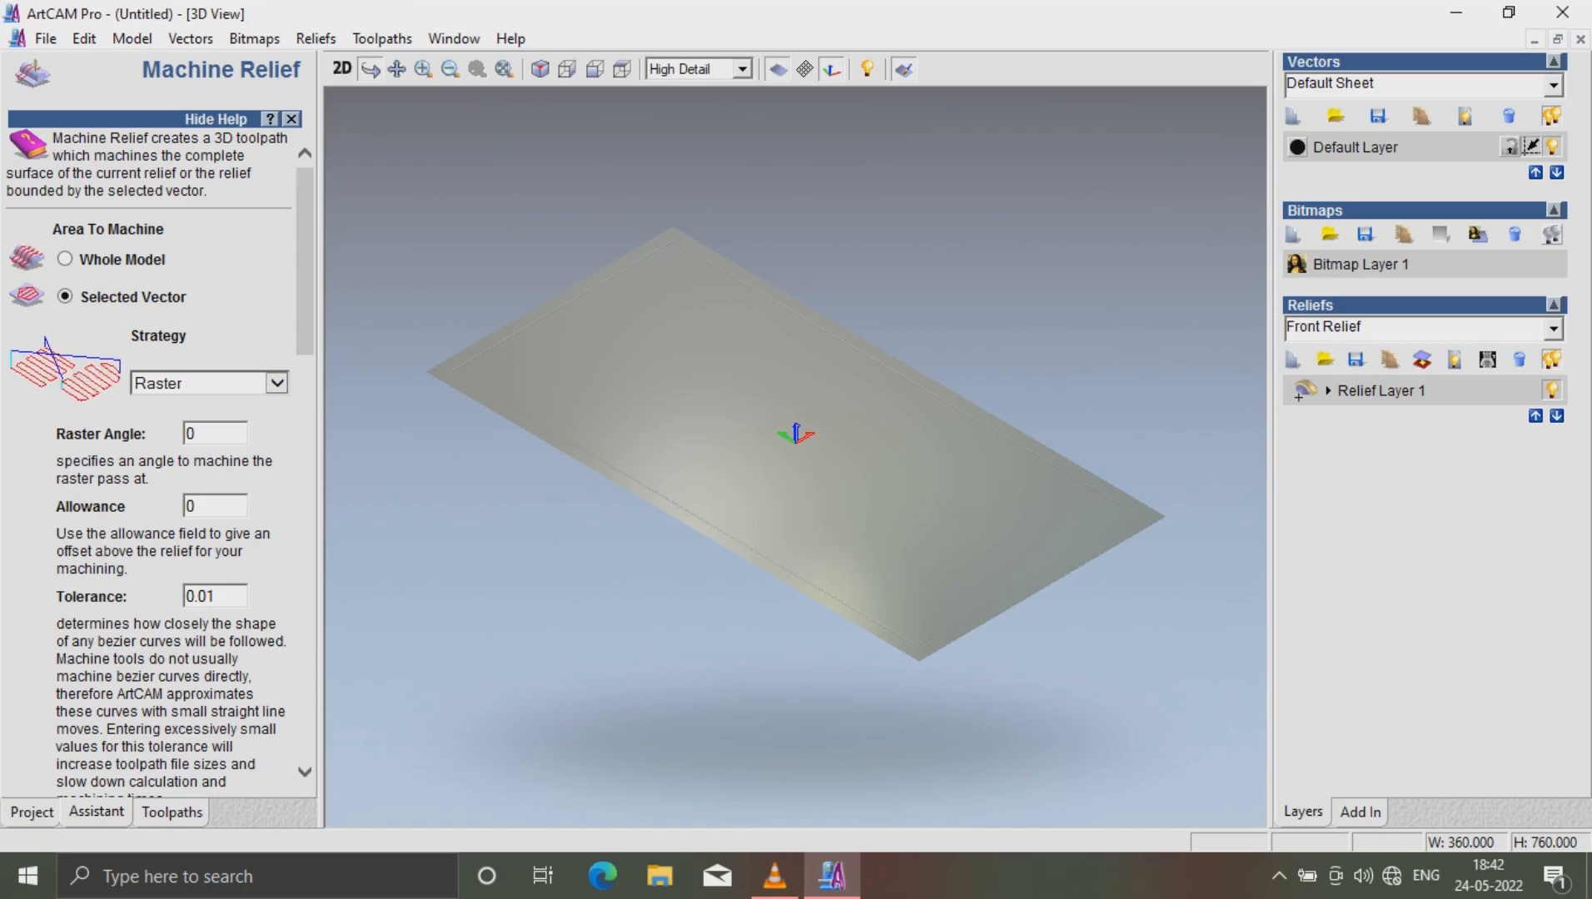
drag(305, 261, 305, 423)
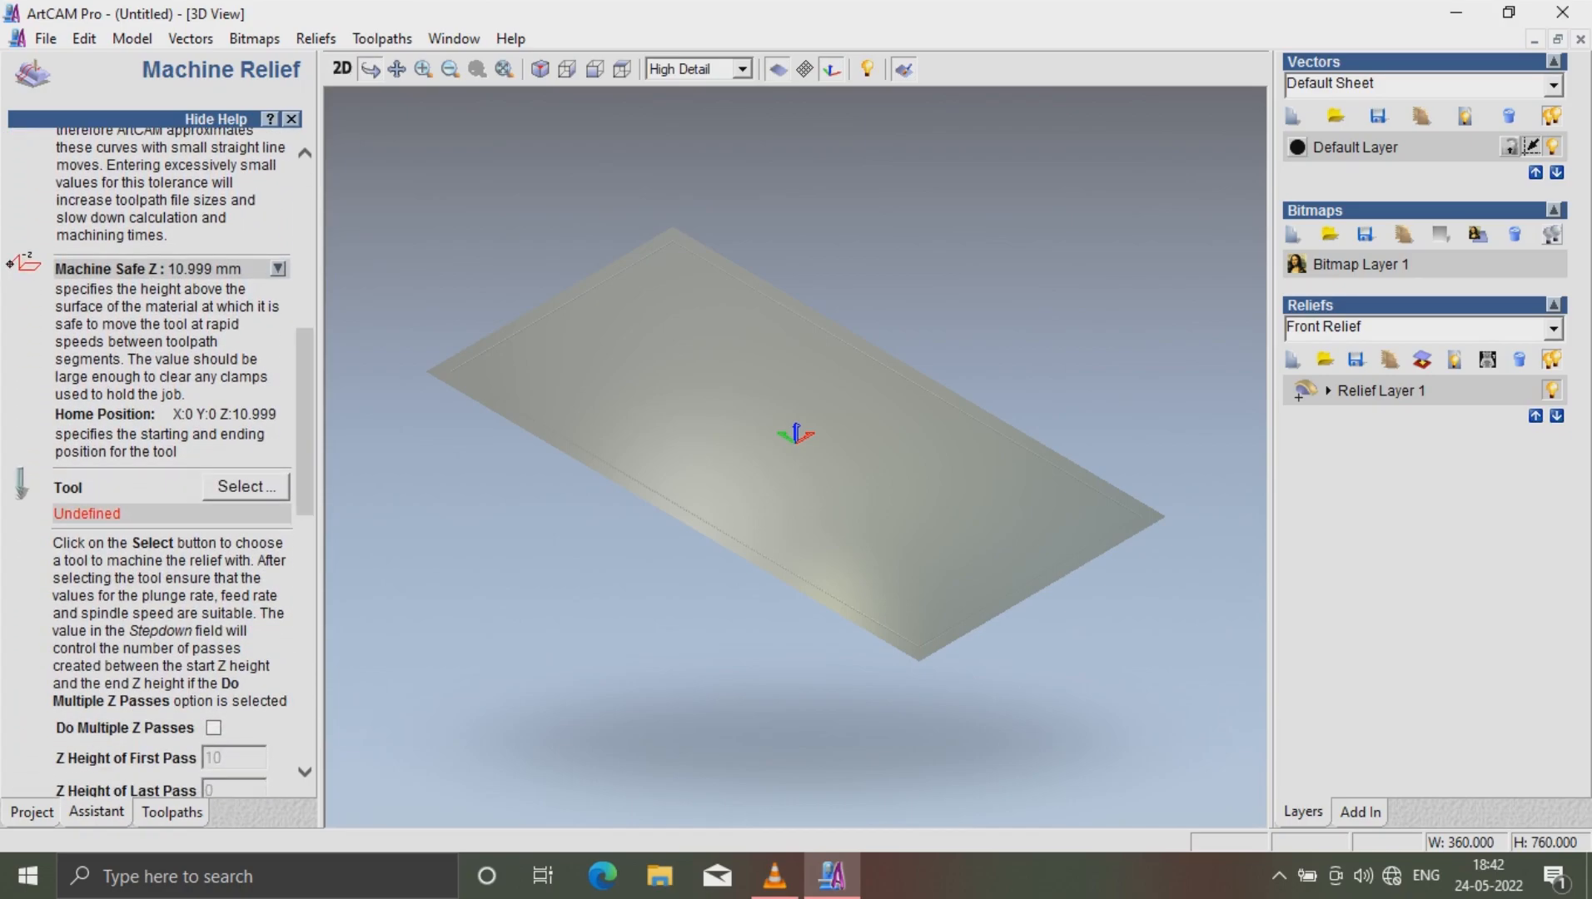
click(245, 486)
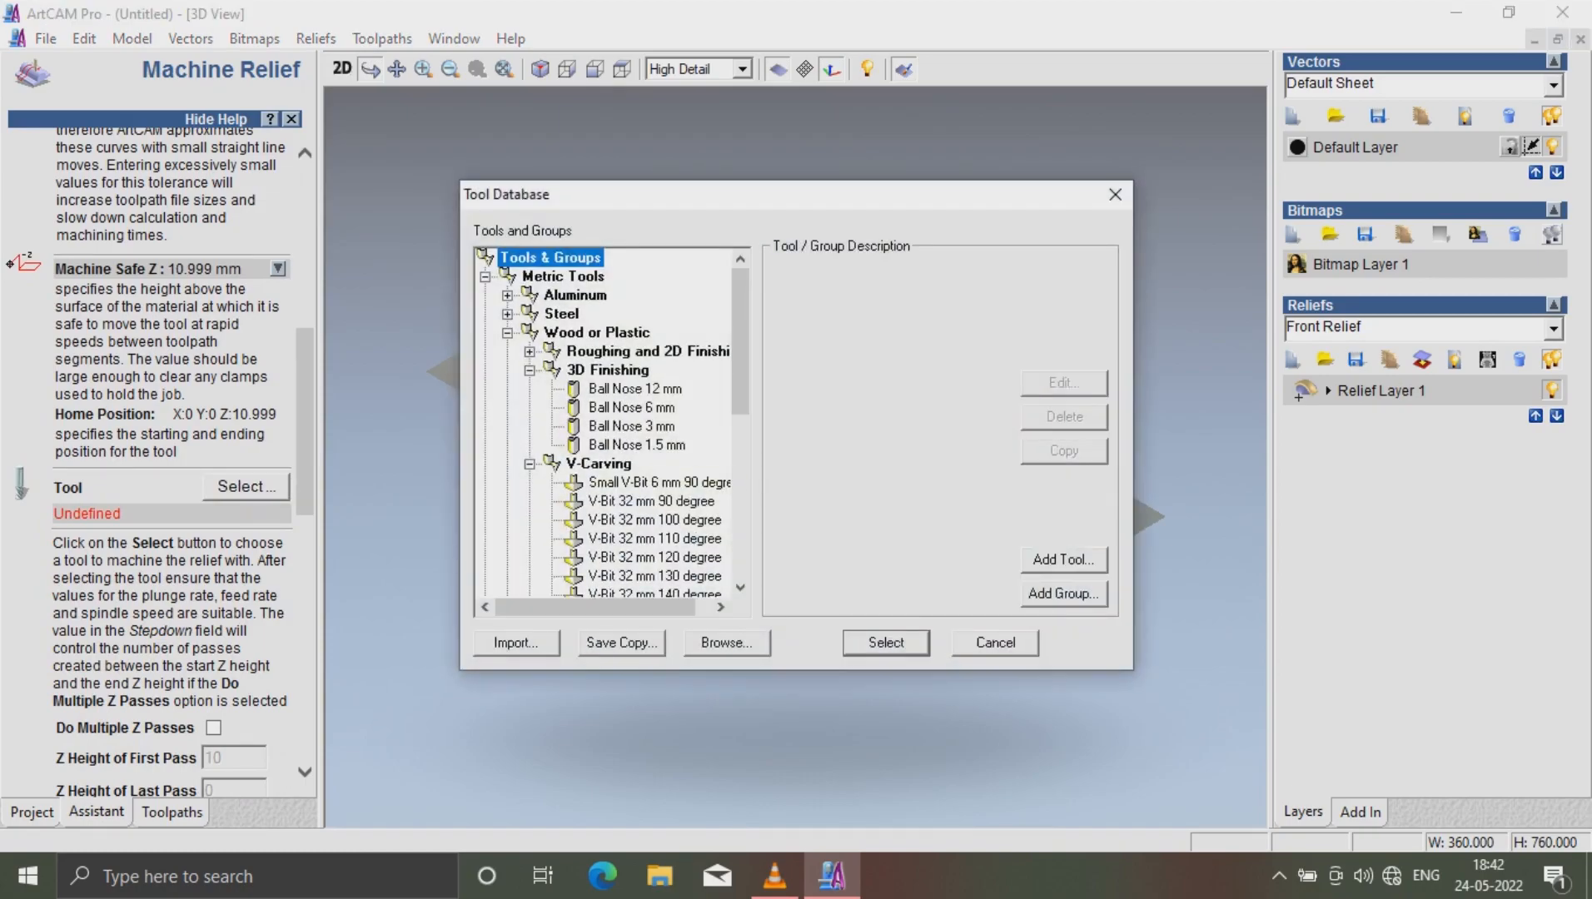
click(631, 407)
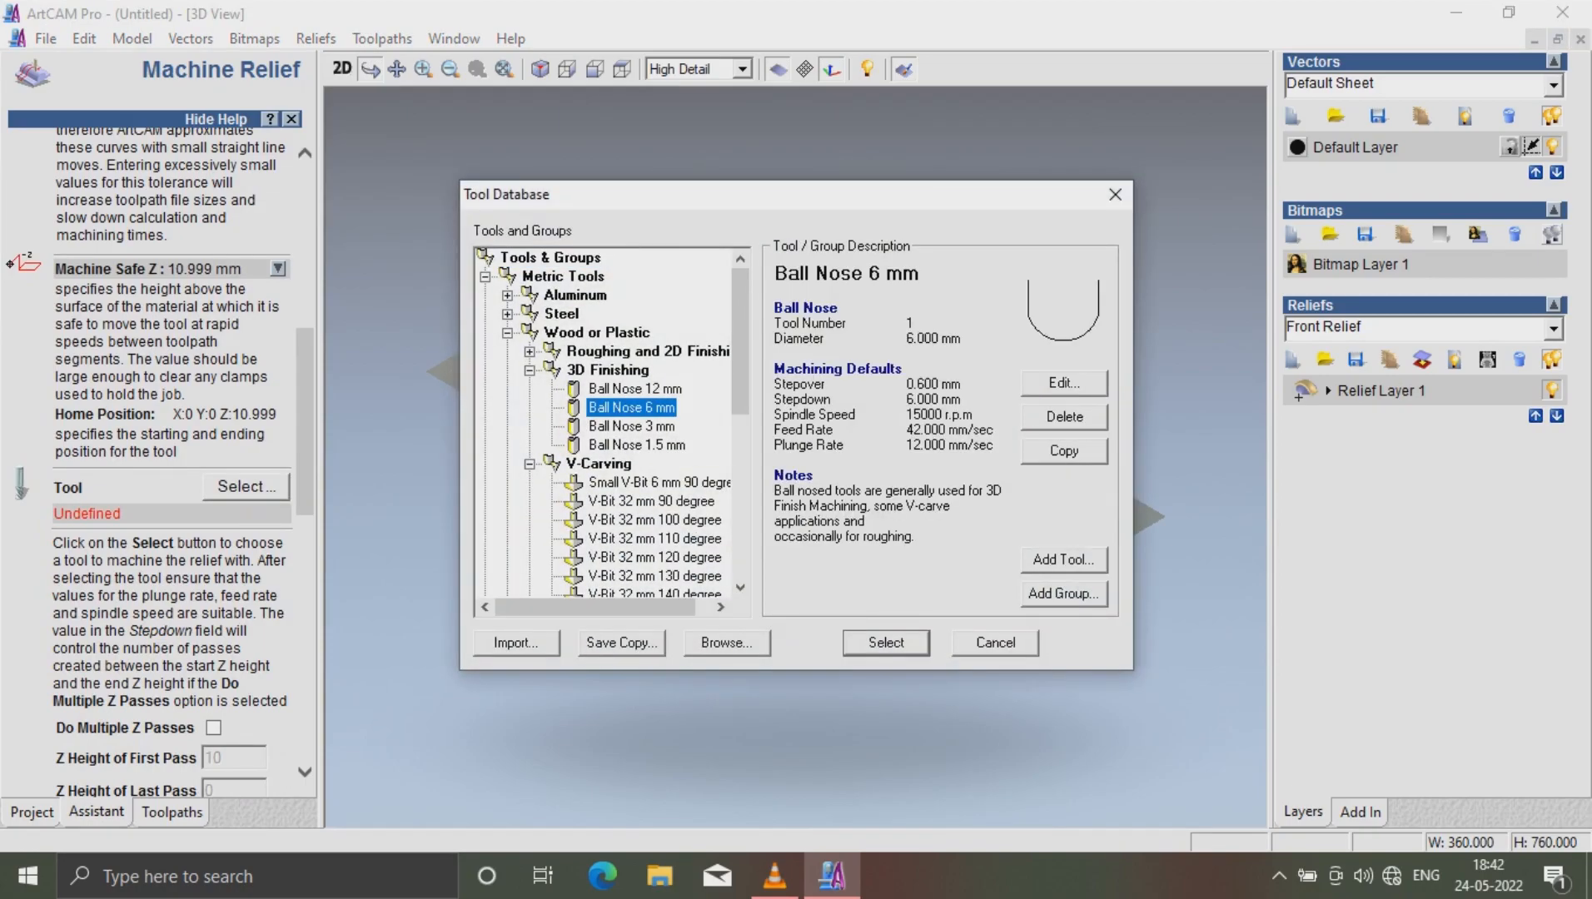
click(886, 643)
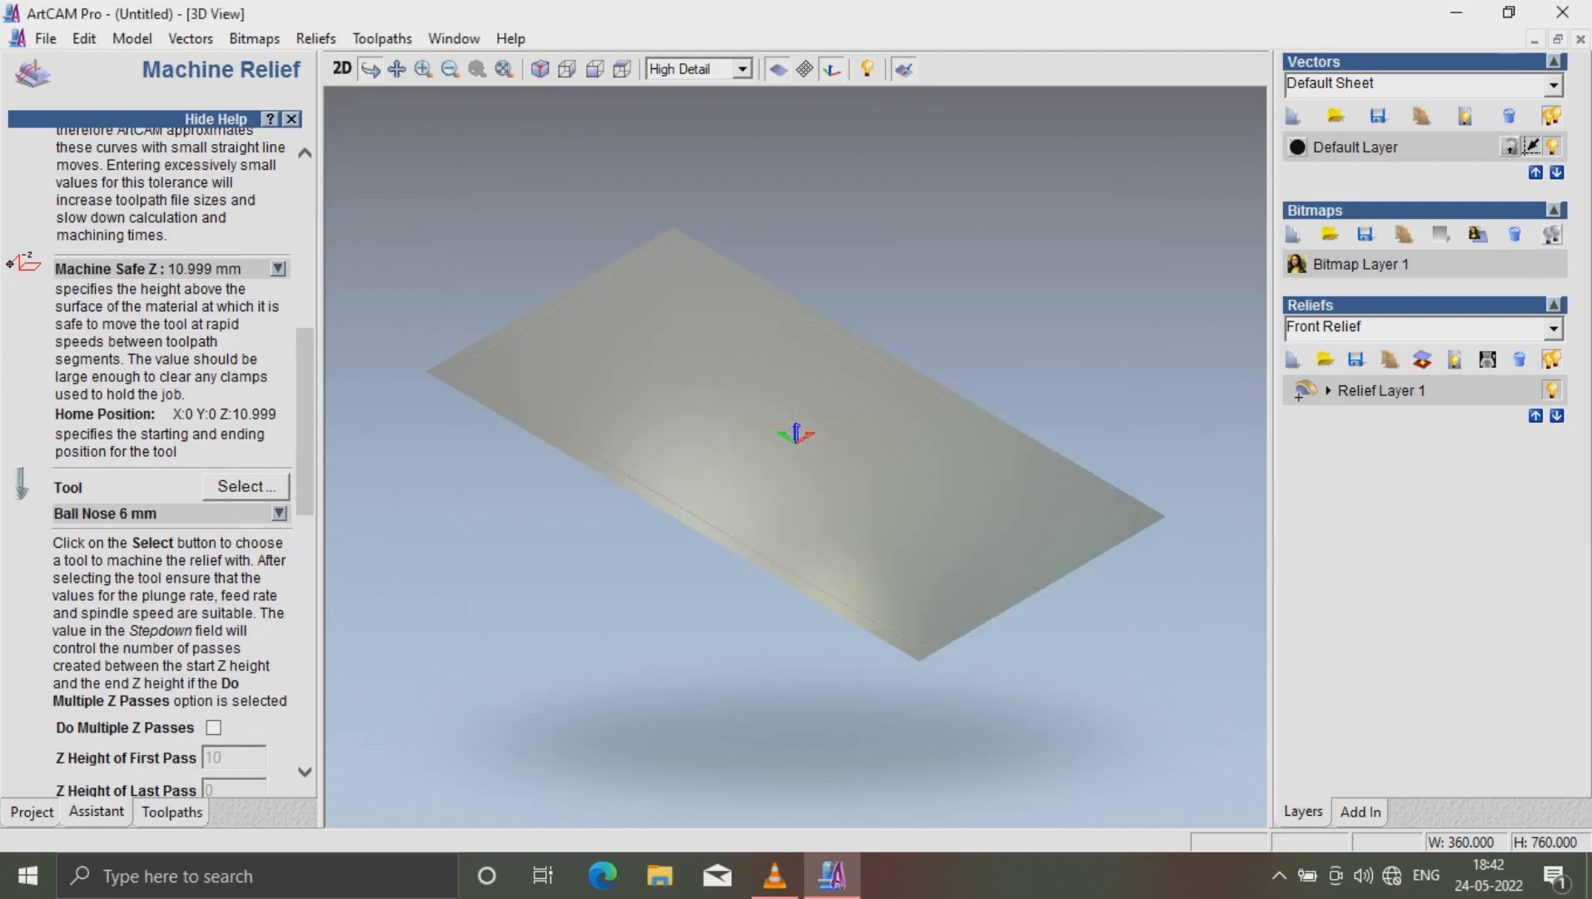
Accept the 50 mm material setup with 0 mm top offset and calculate the Machine Relief toolpath immediately
drag(305, 429, 305, 590)
click(251, 565)
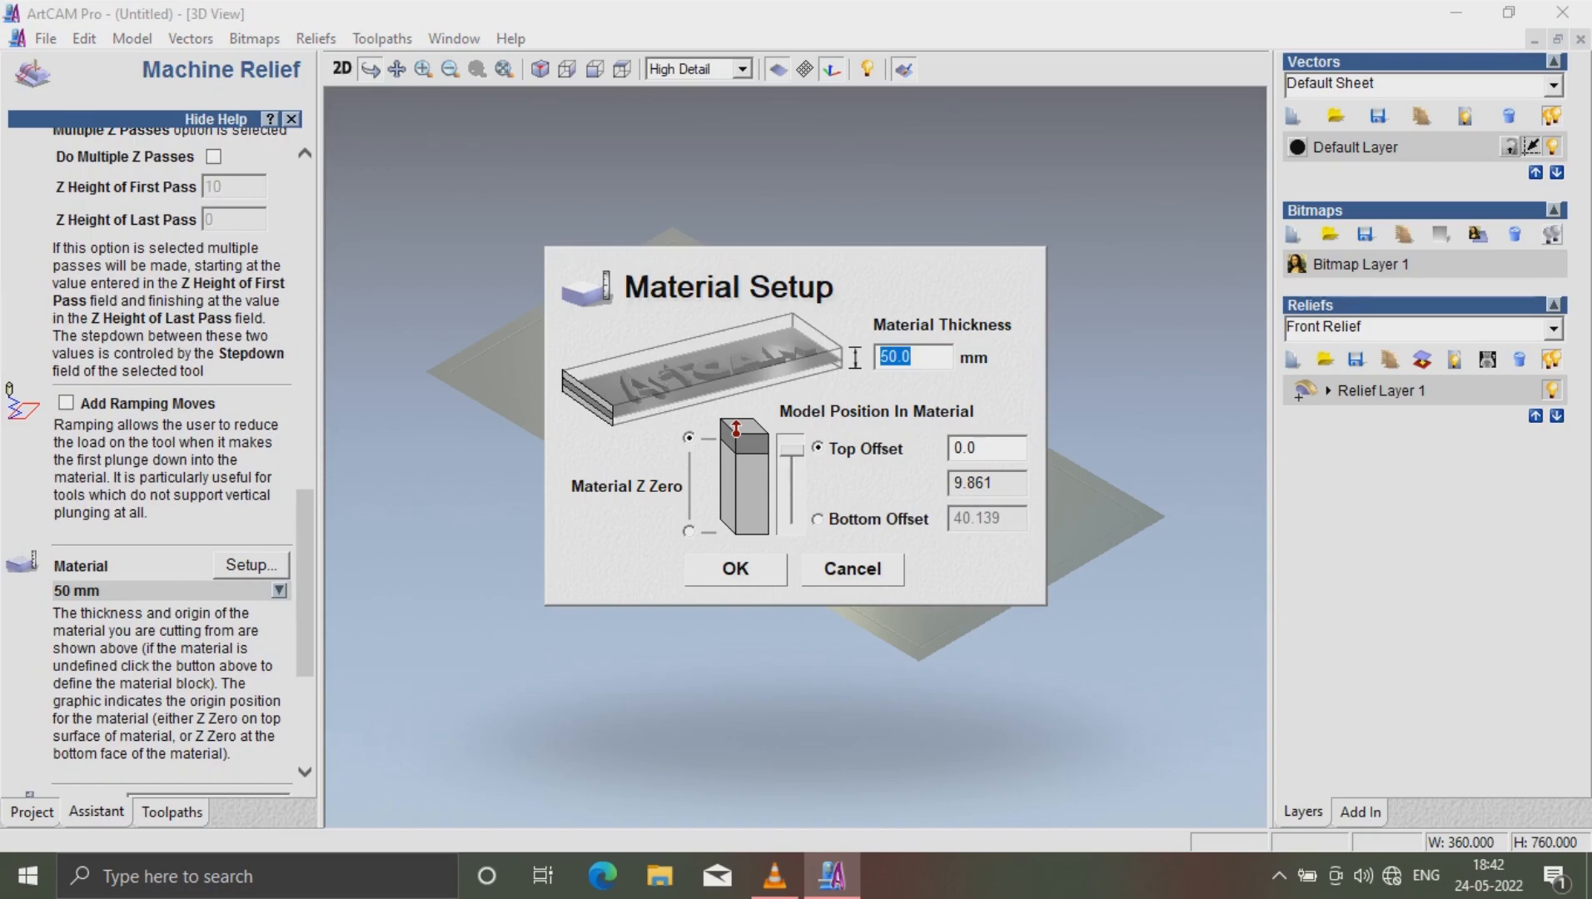
key(Return)
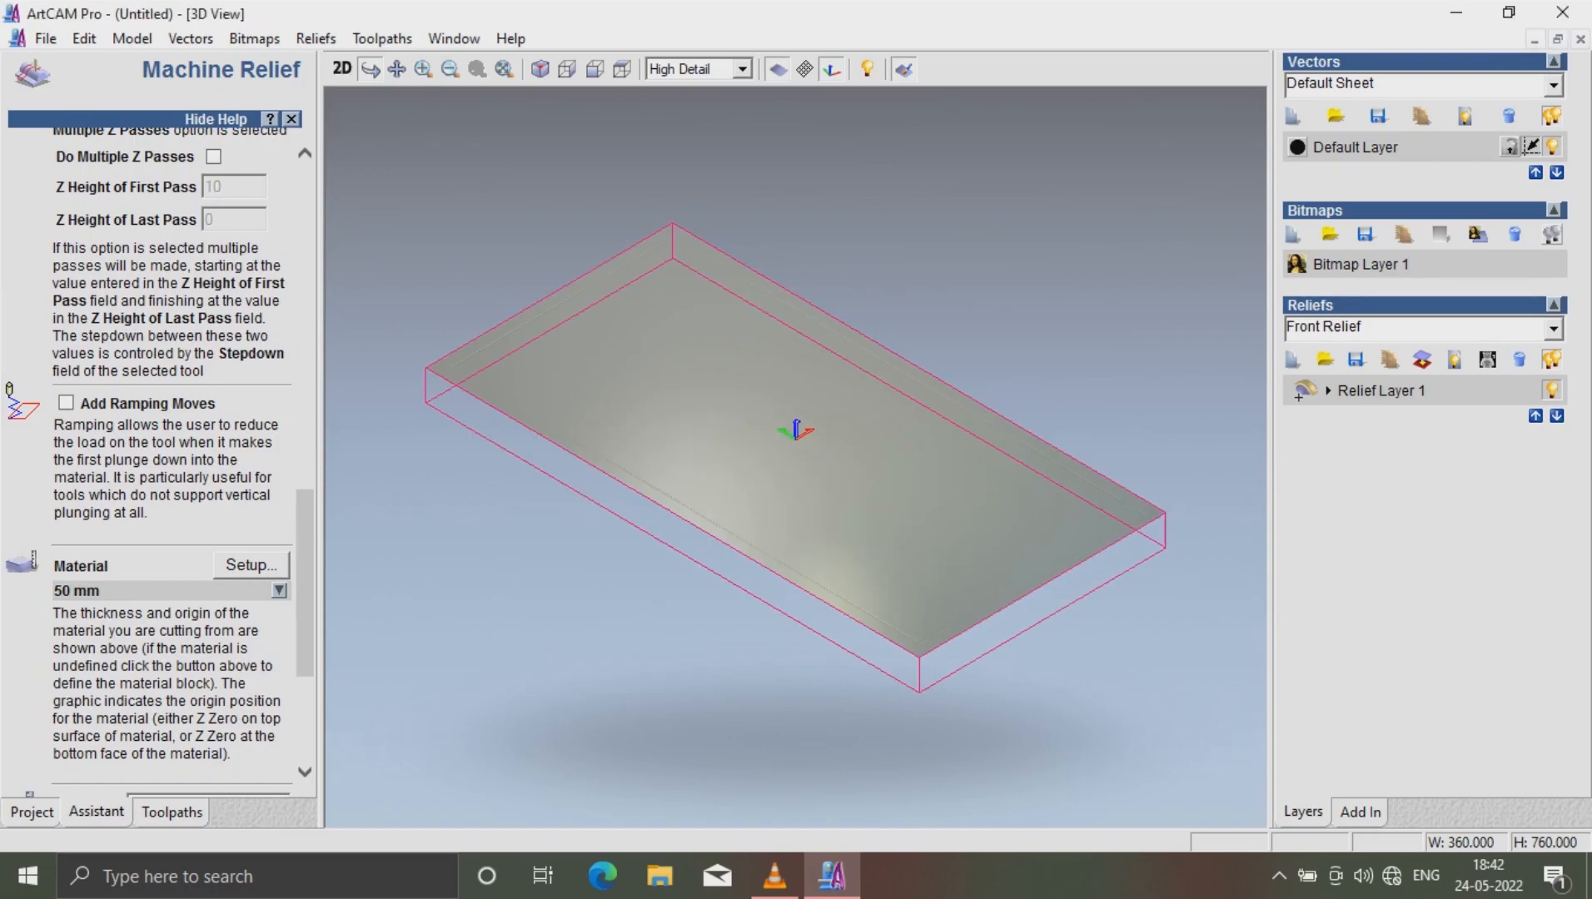
scroll(158, 450, down, 5)
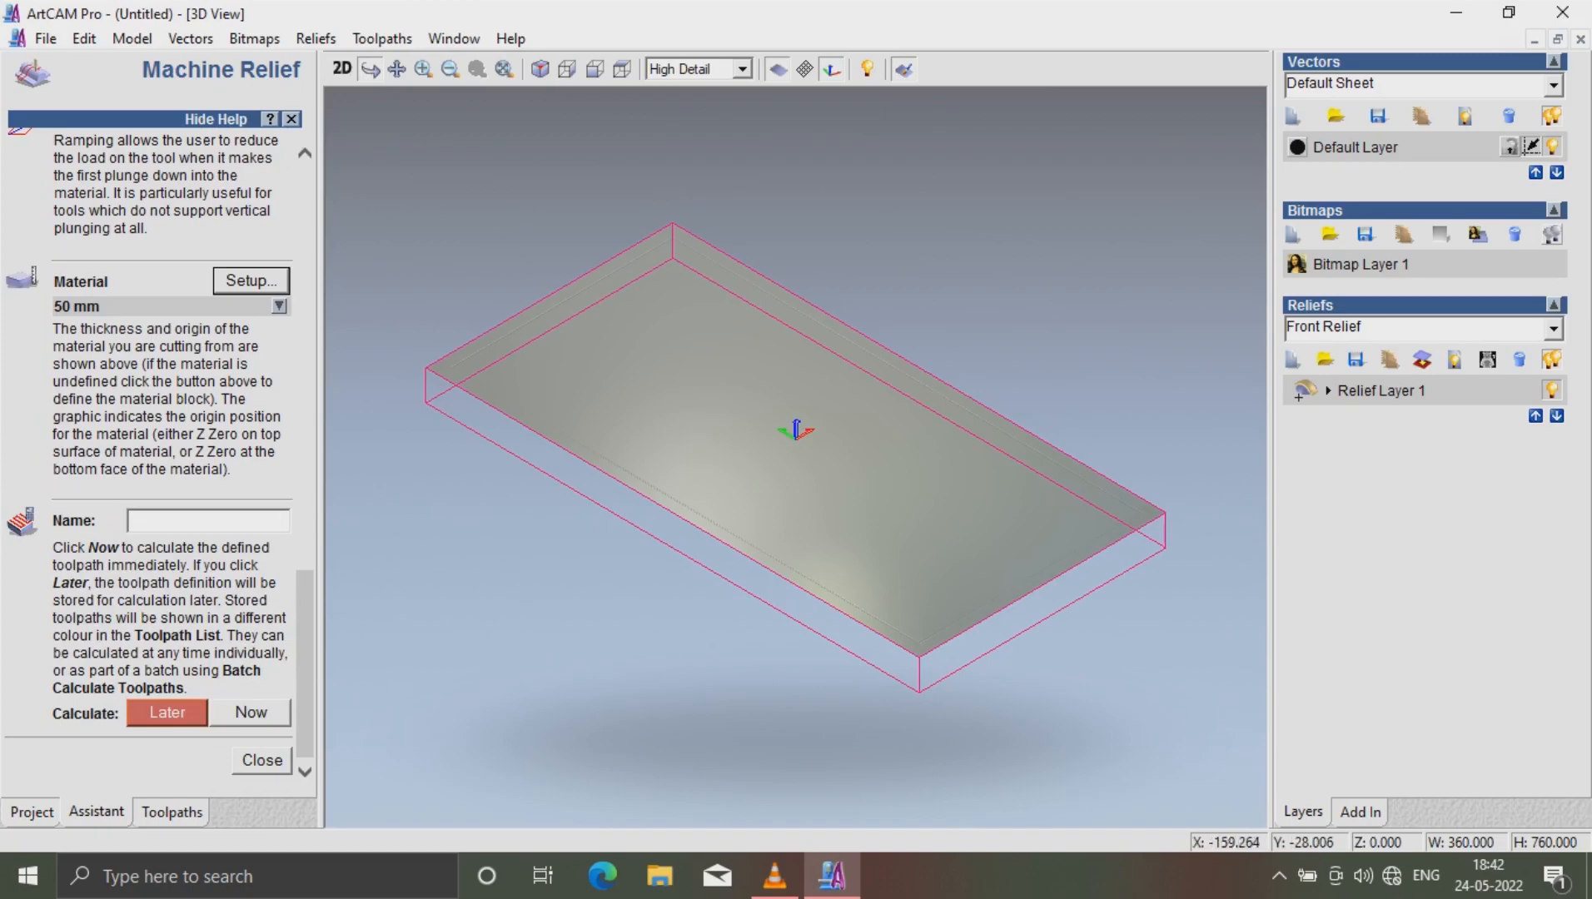
click(250, 711)
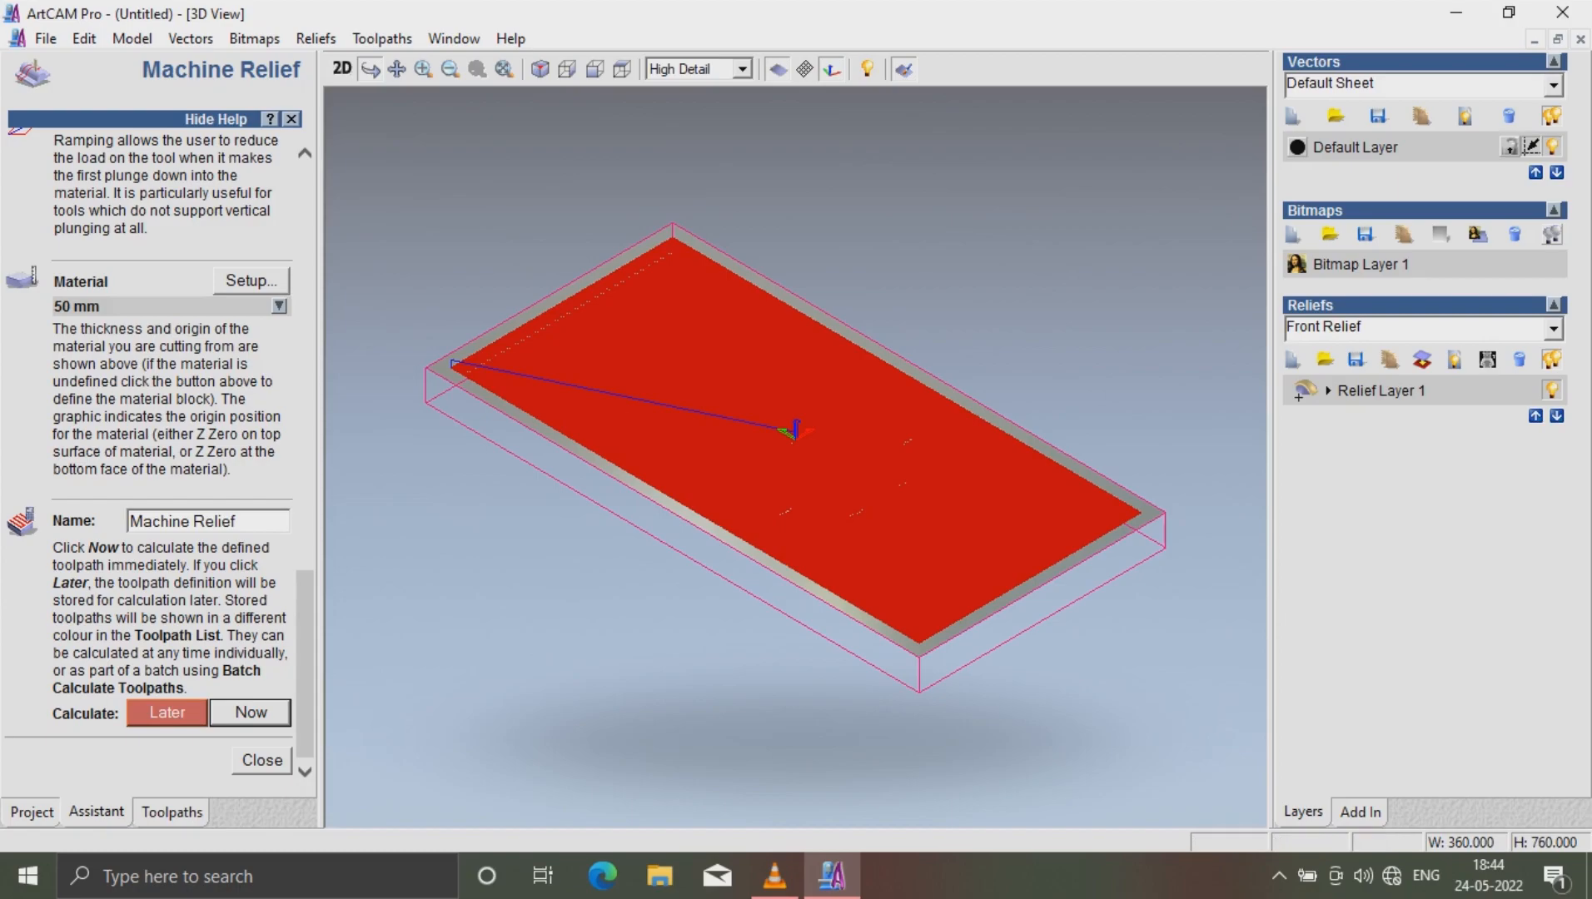
click(262, 760)
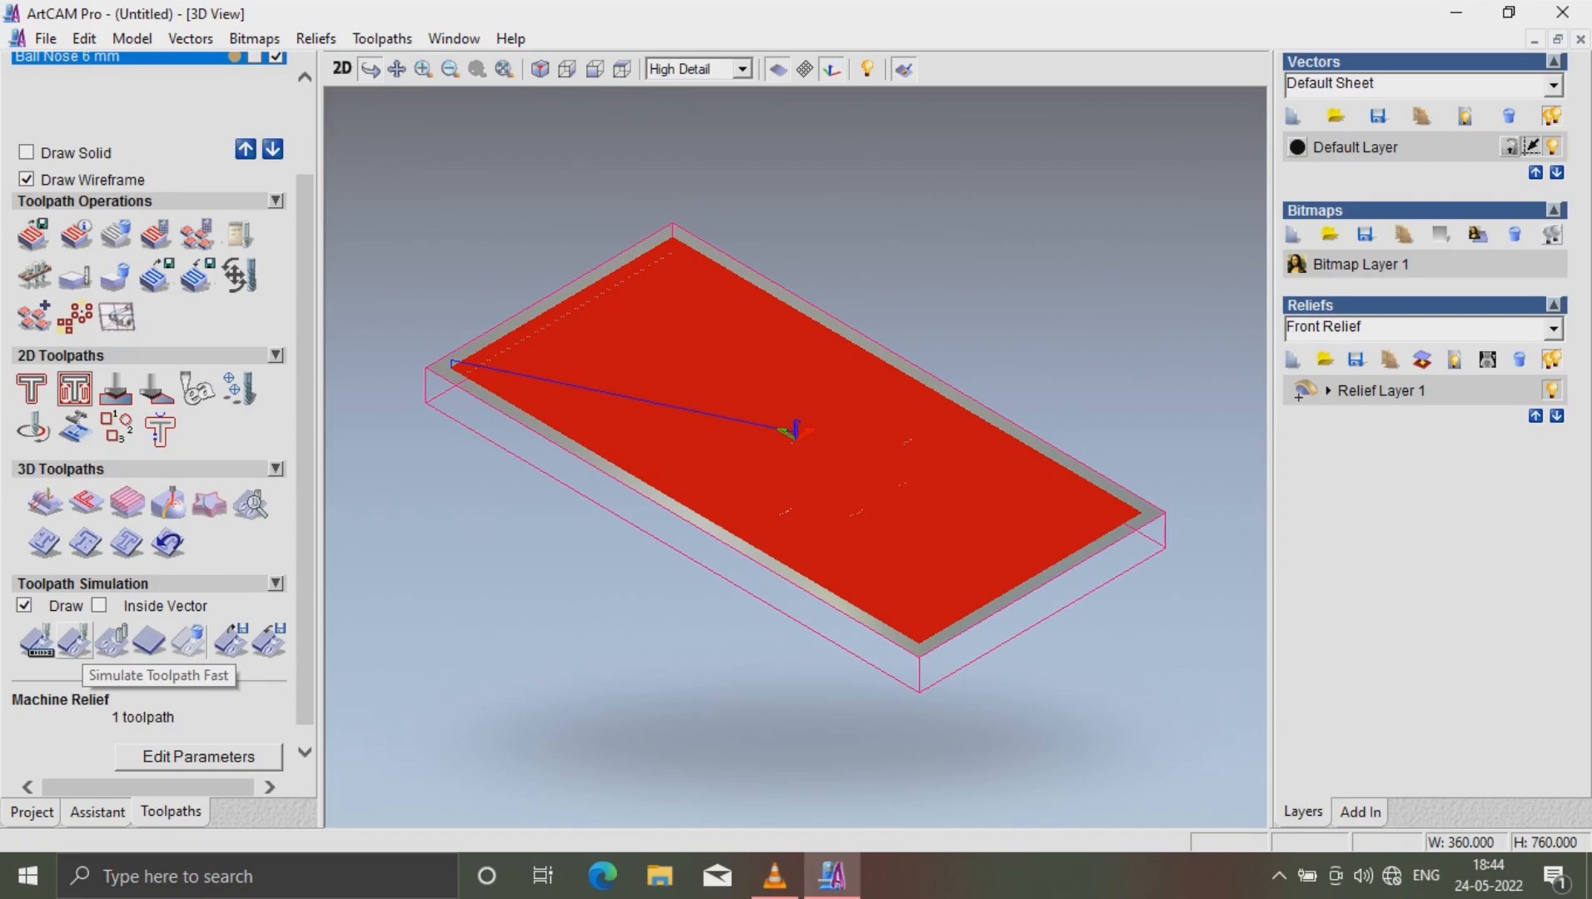
Run a fast simulation of the Machine Relief toolpath and inspect the carved flower panel from different angles
click(74, 643)
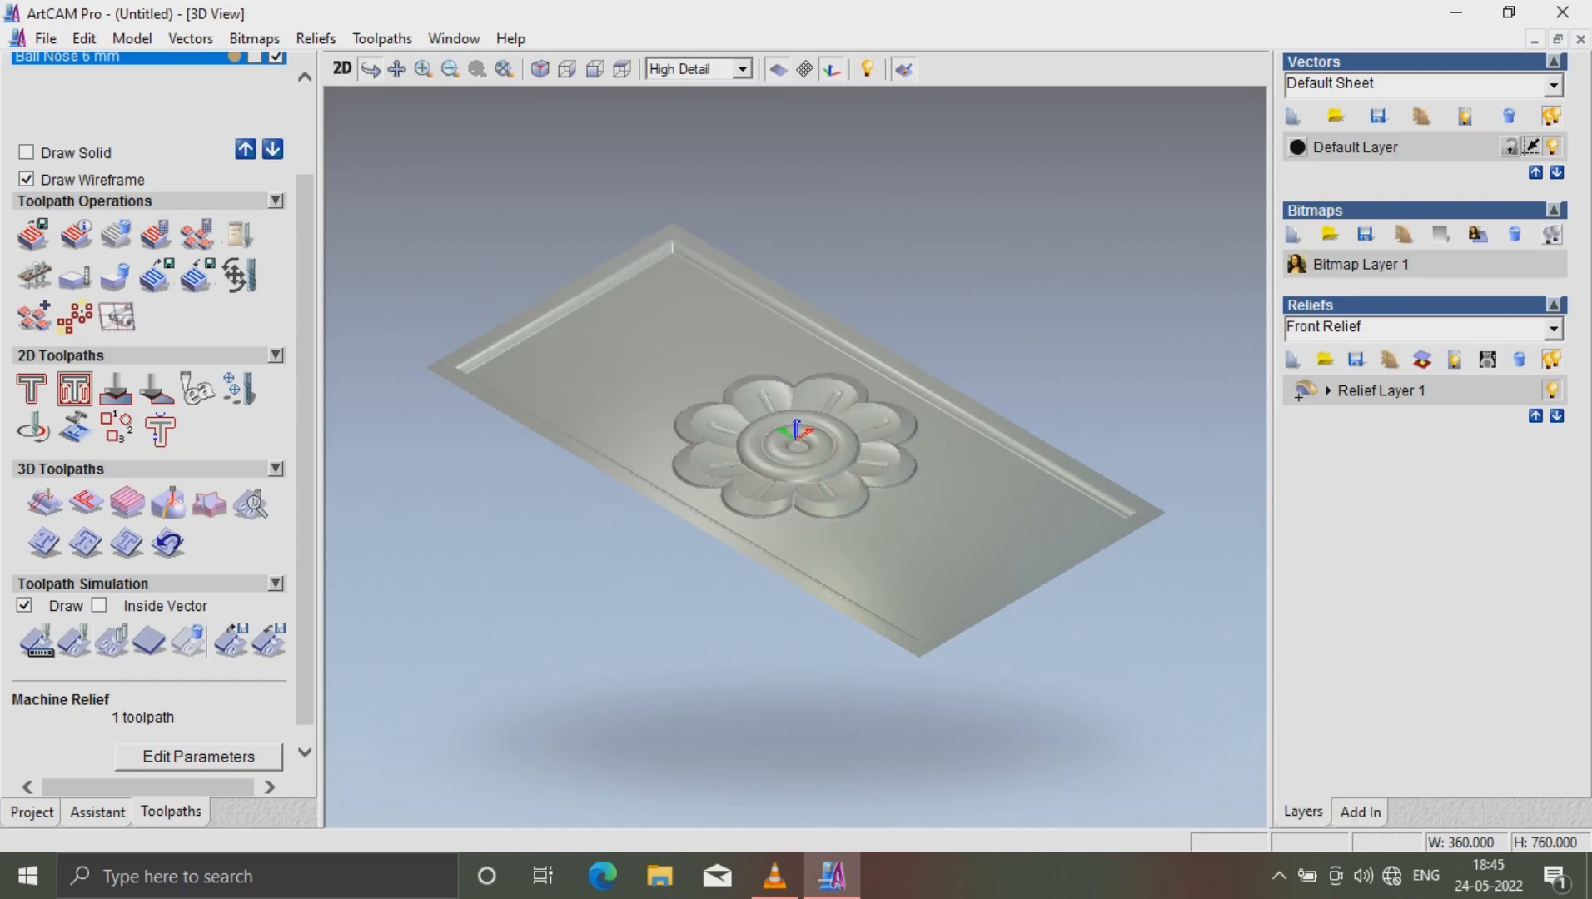
drag(1001, 505, 783, 781)
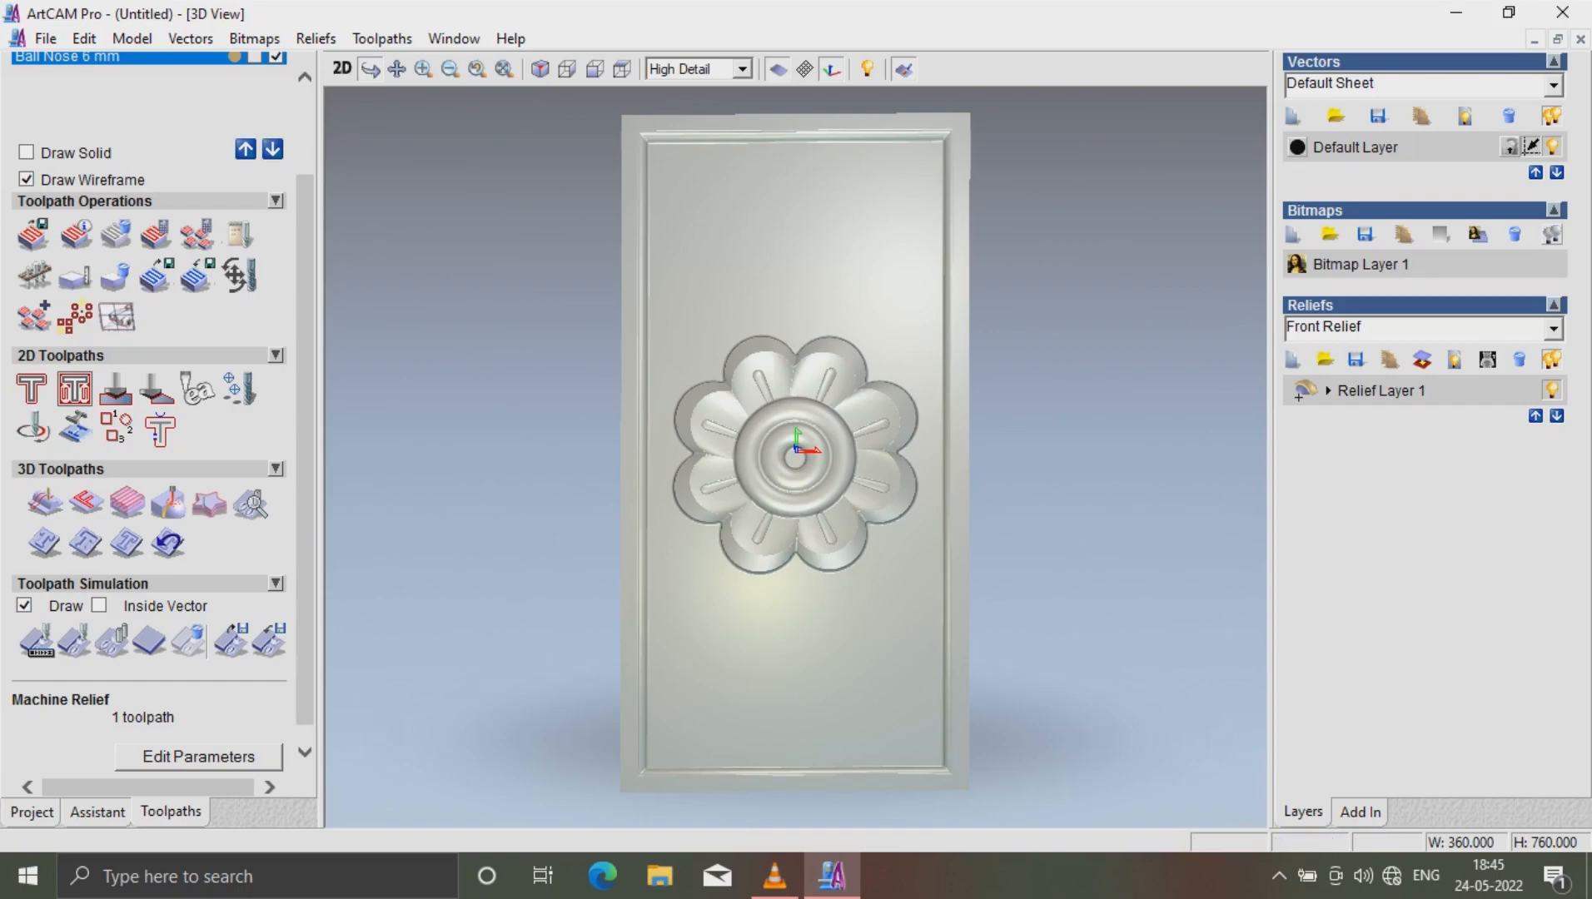
scroll(795, 458, up, 2)
scroll(795, 458, up, 2)
scroll(796, 458, down, 2)
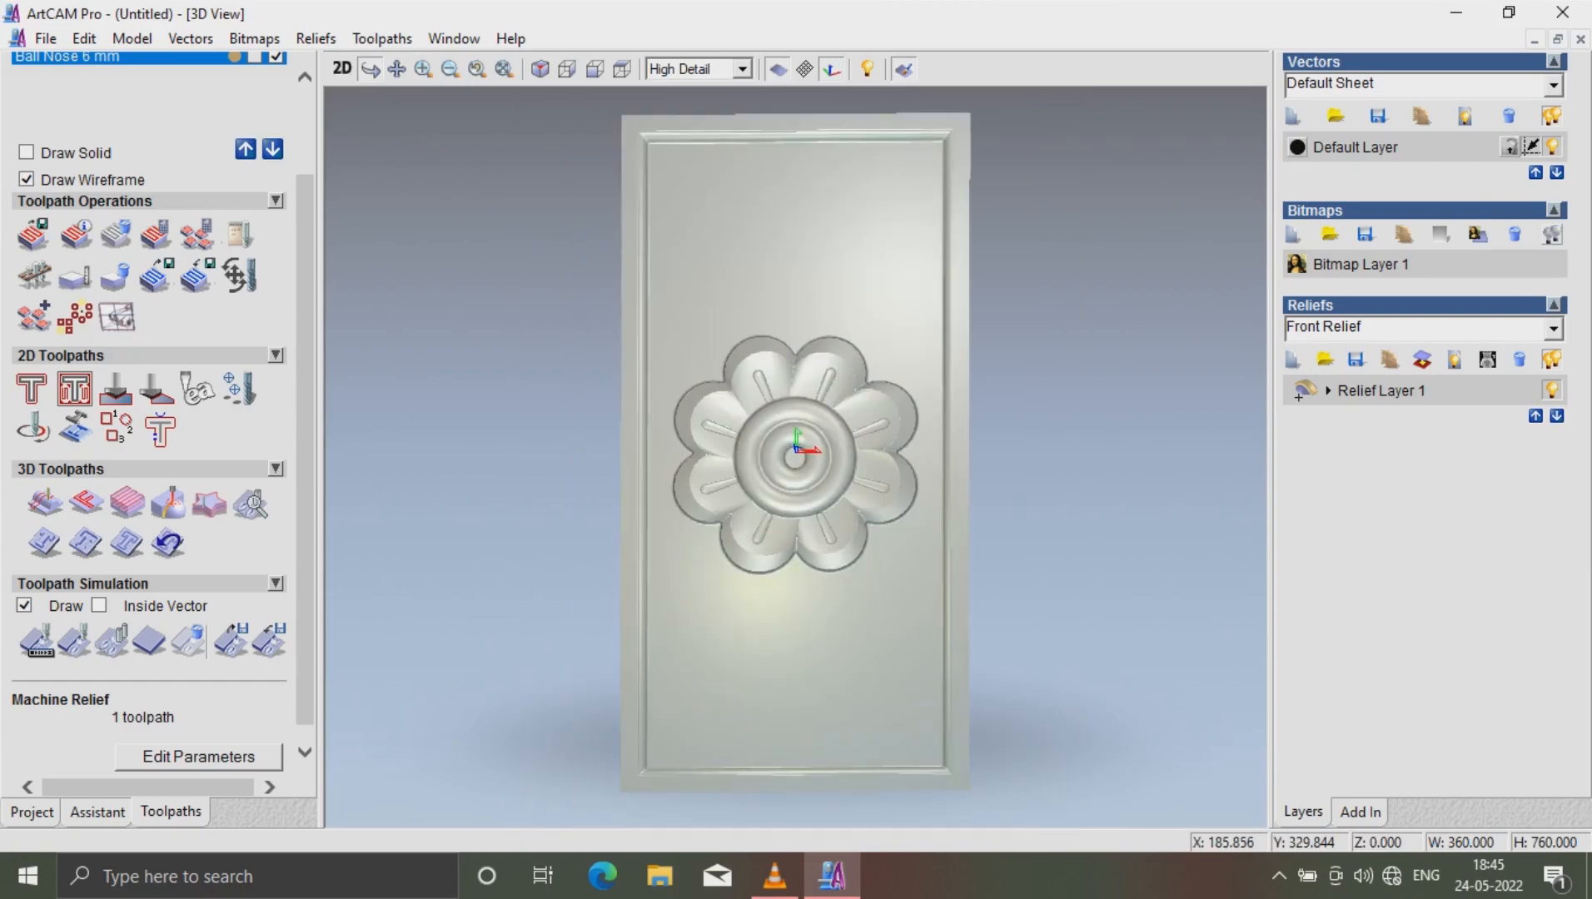
drag(825, 676, 891, 379)
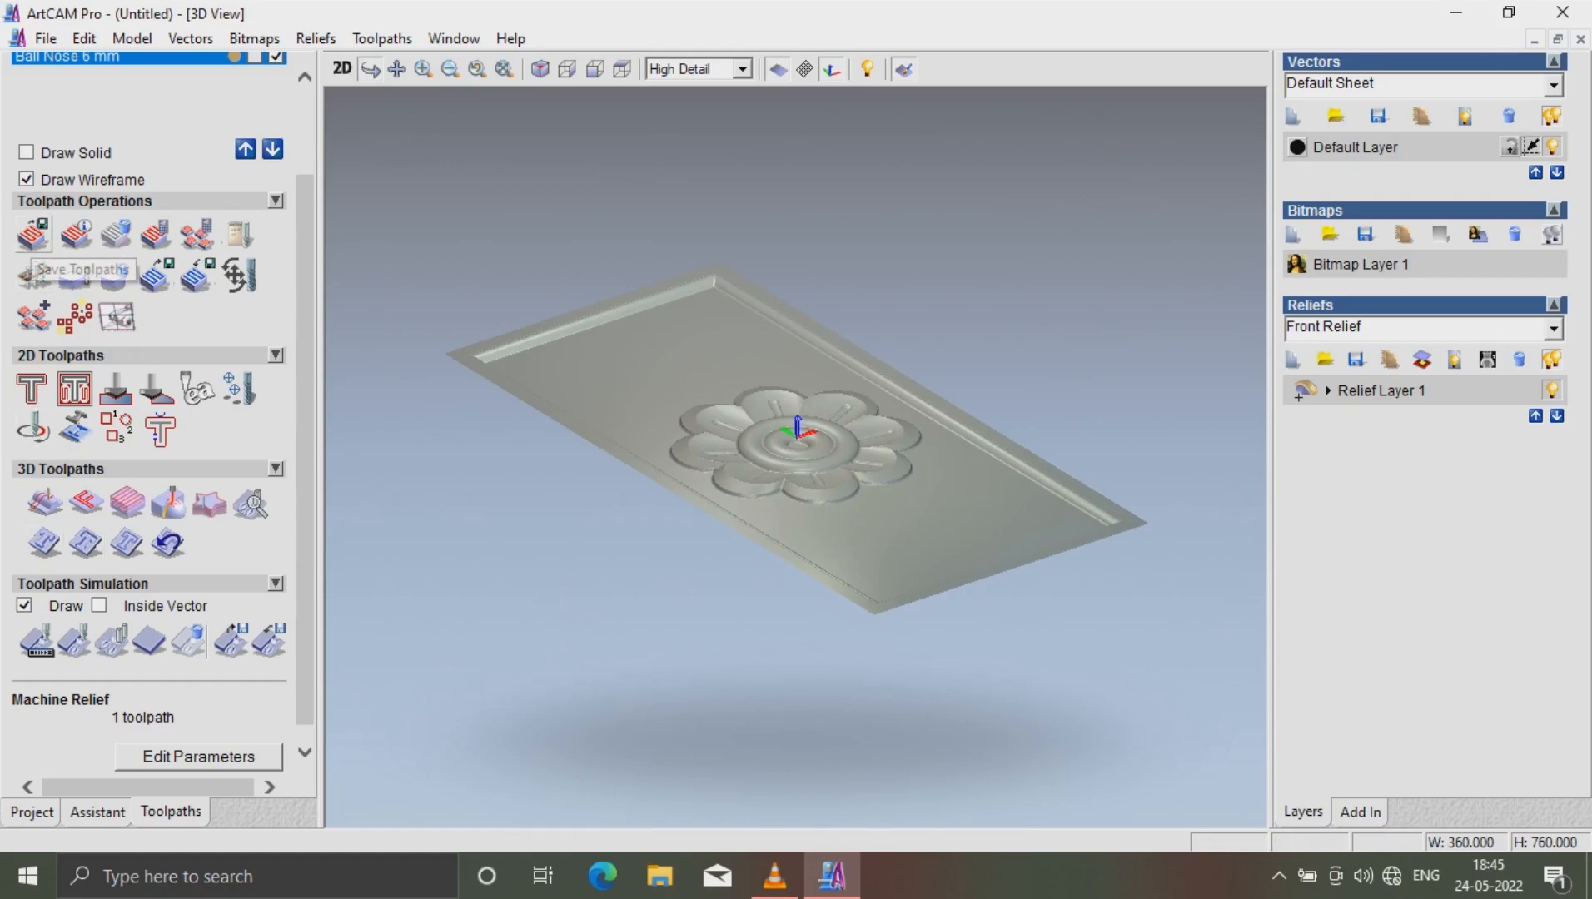
Save the Machine Relief toolpath to the Desktop as "trial flower" in G-Code (mm) (*.tap) format
click(34, 234)
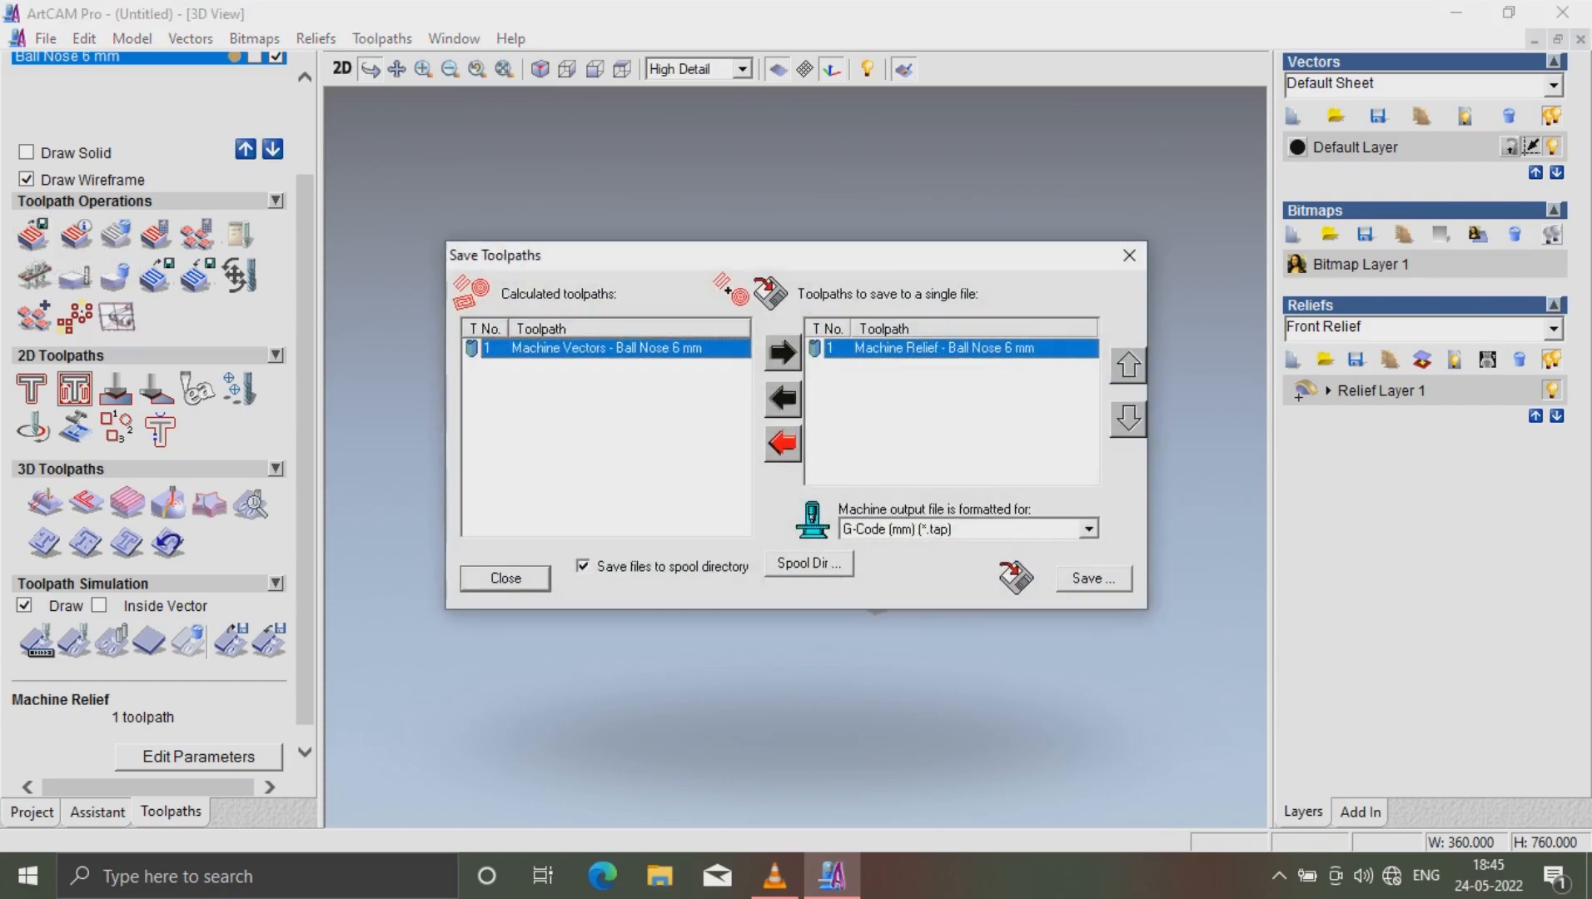
click(1094, 579)
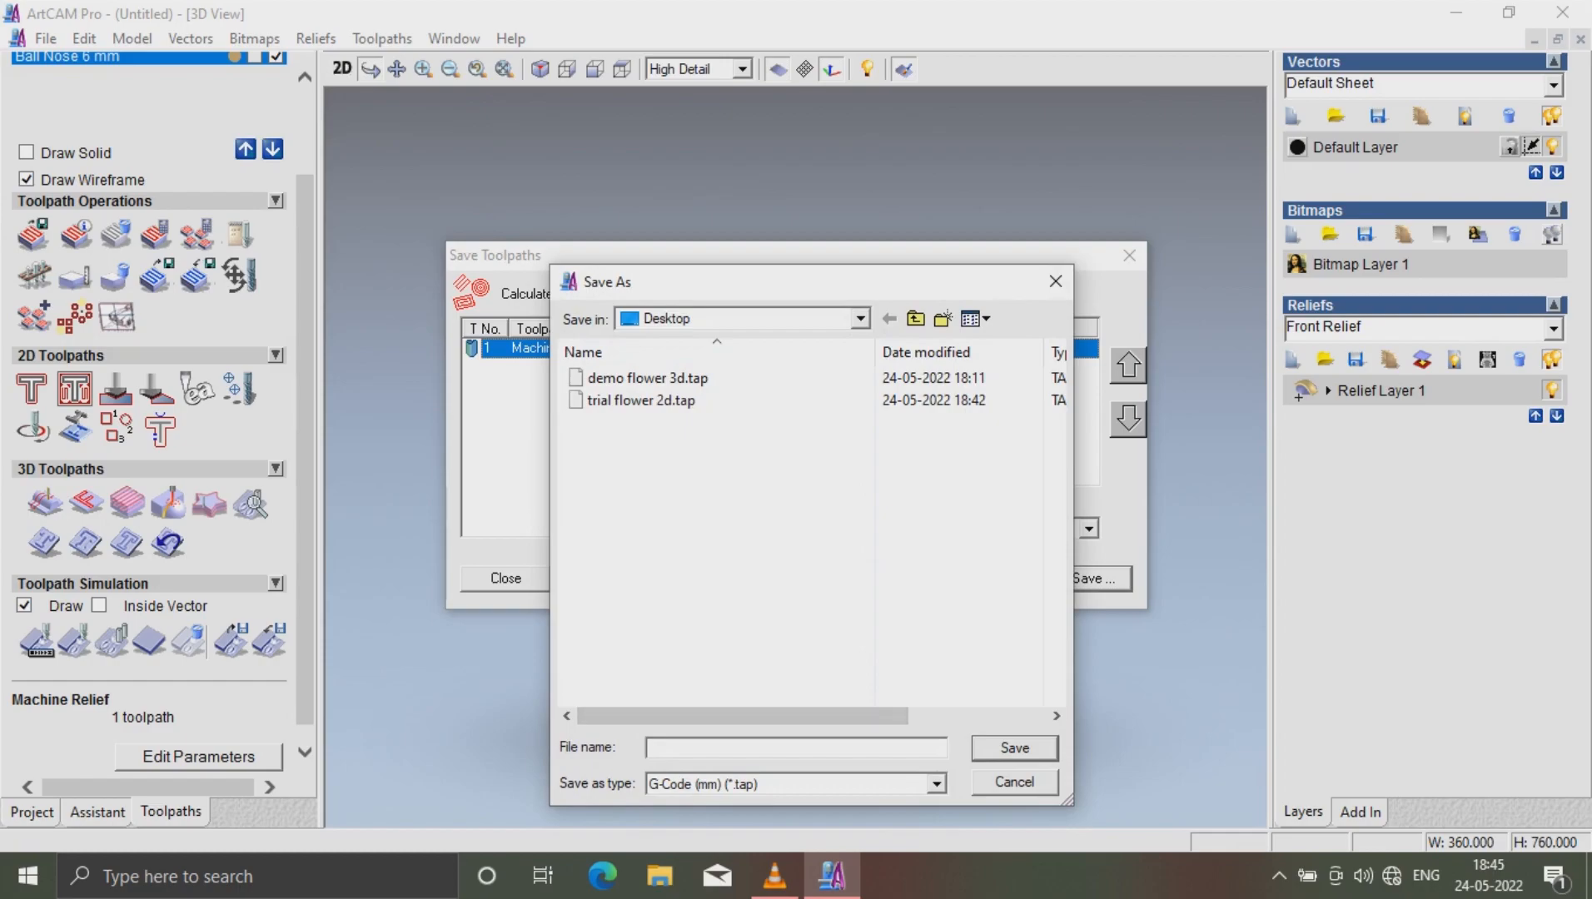
text(trial f)
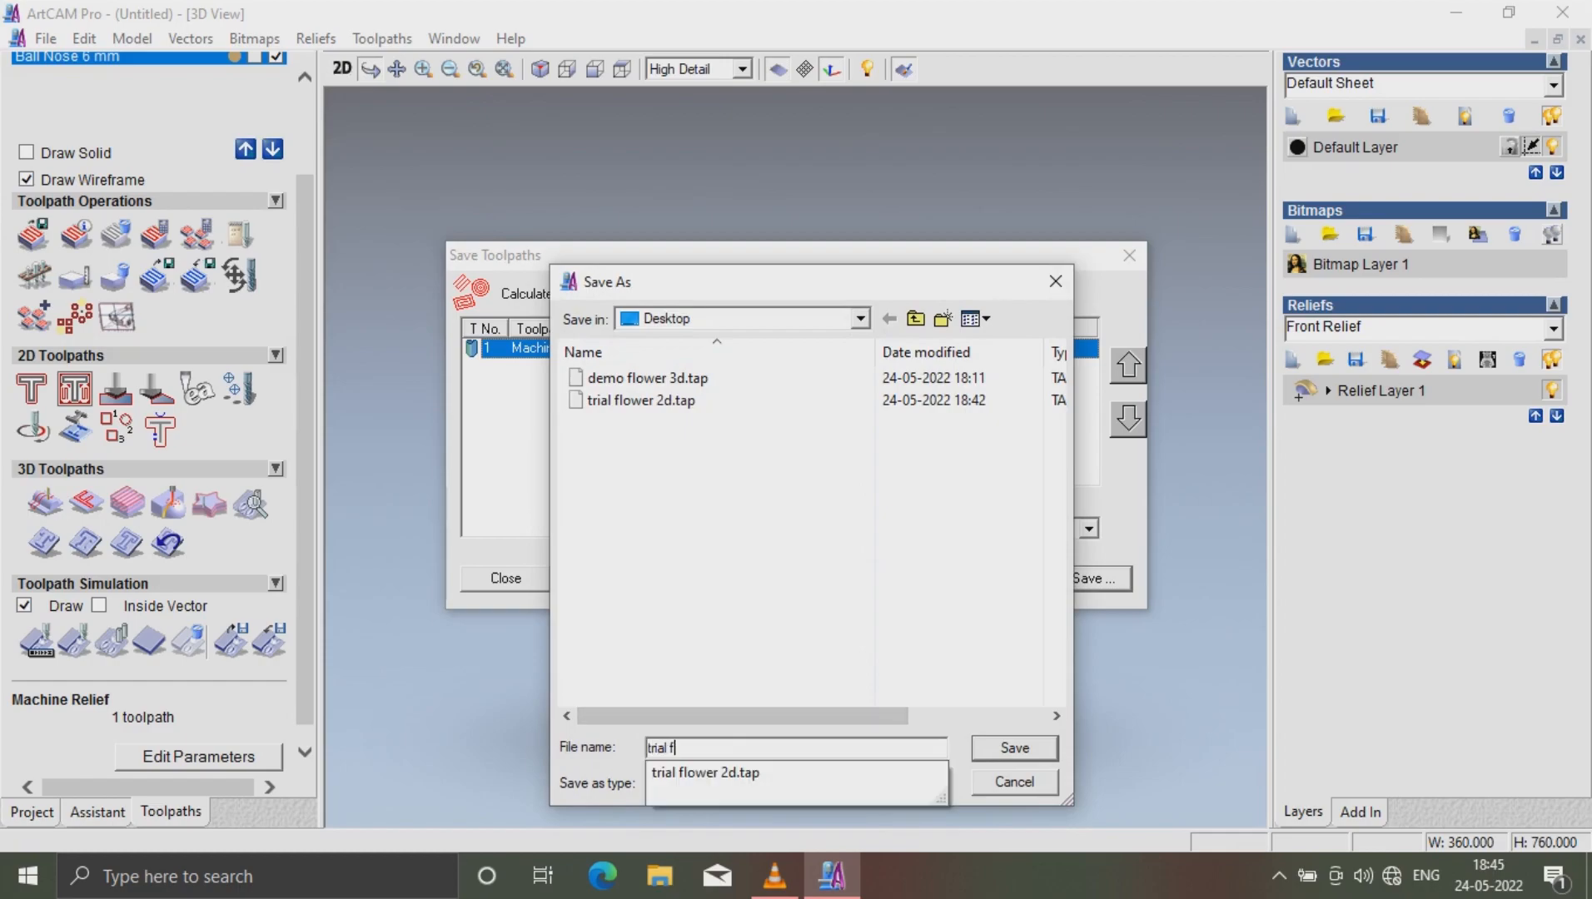
text(lowerv)
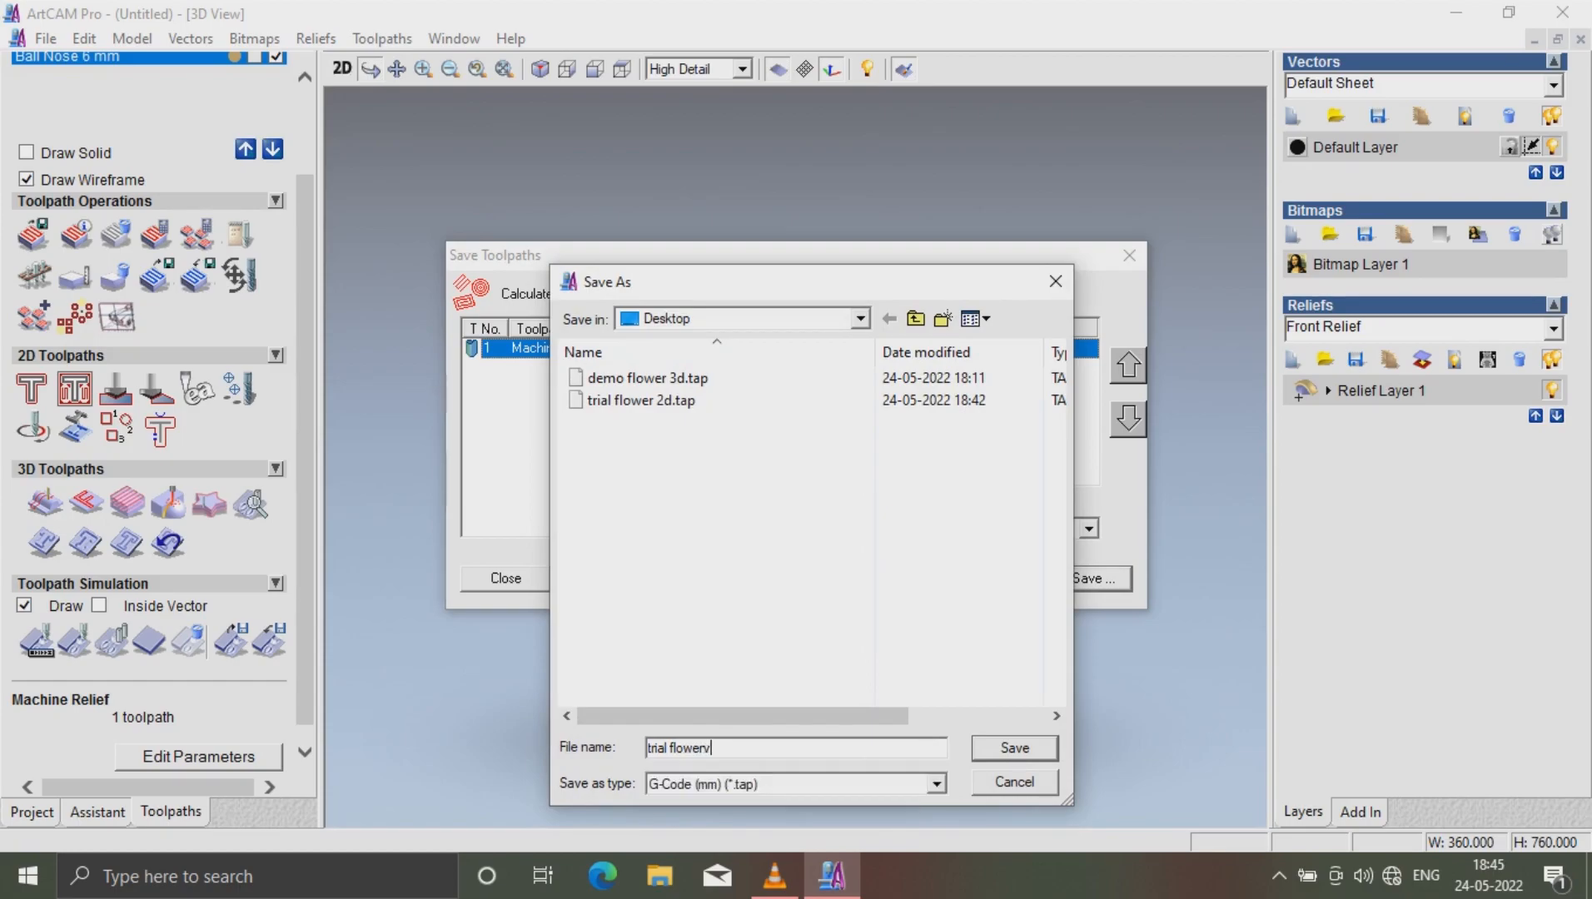
key(BackSpace)
key(Return)
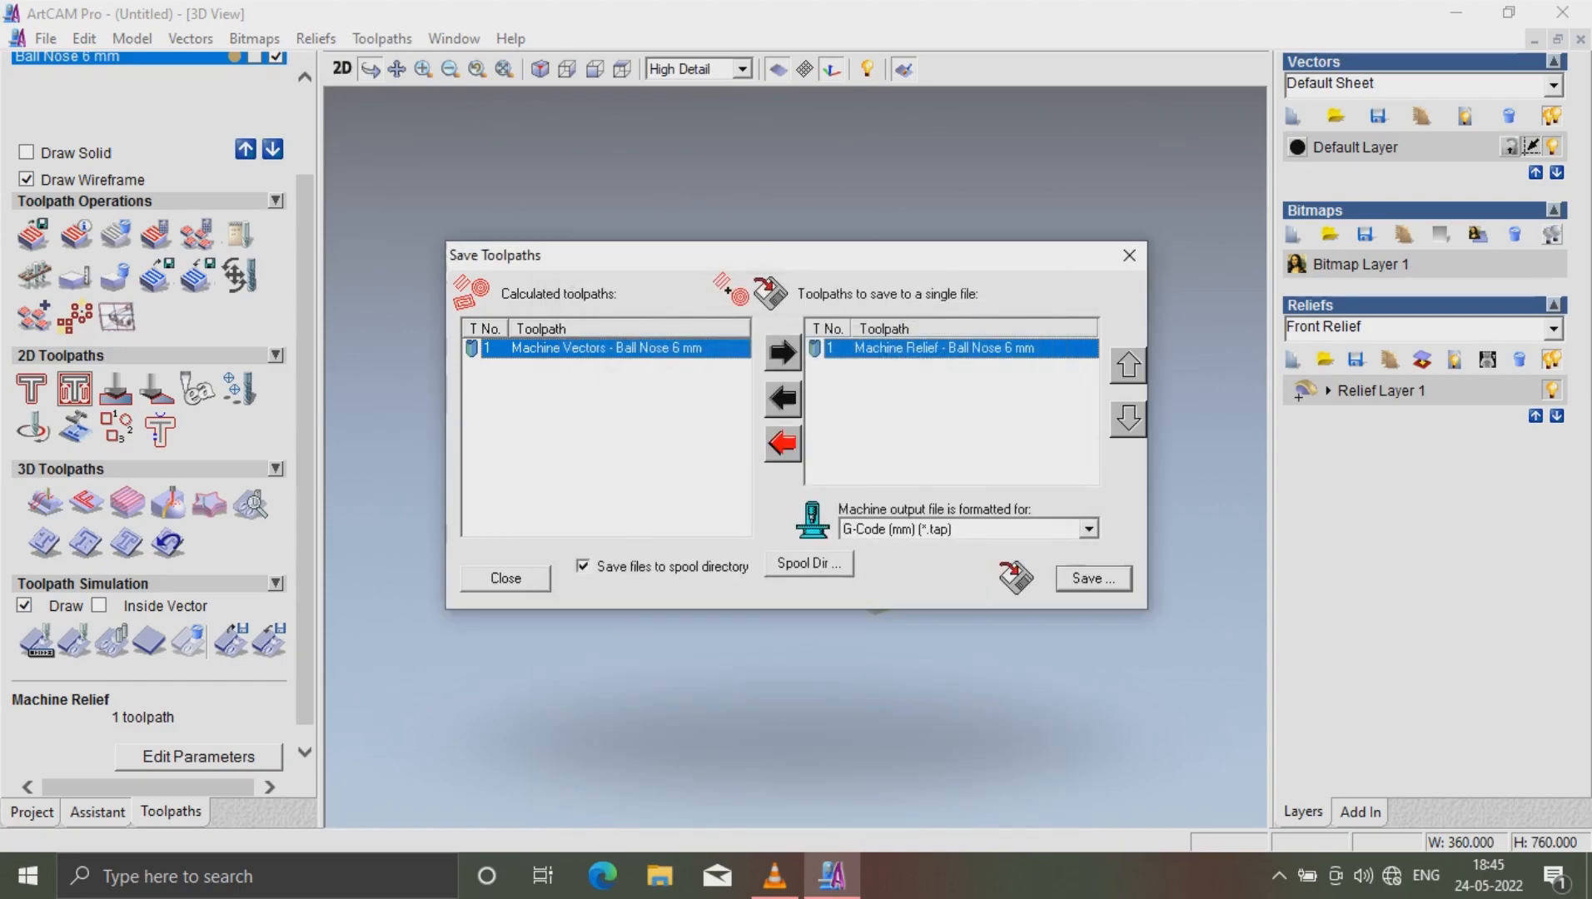
click(505, 579)
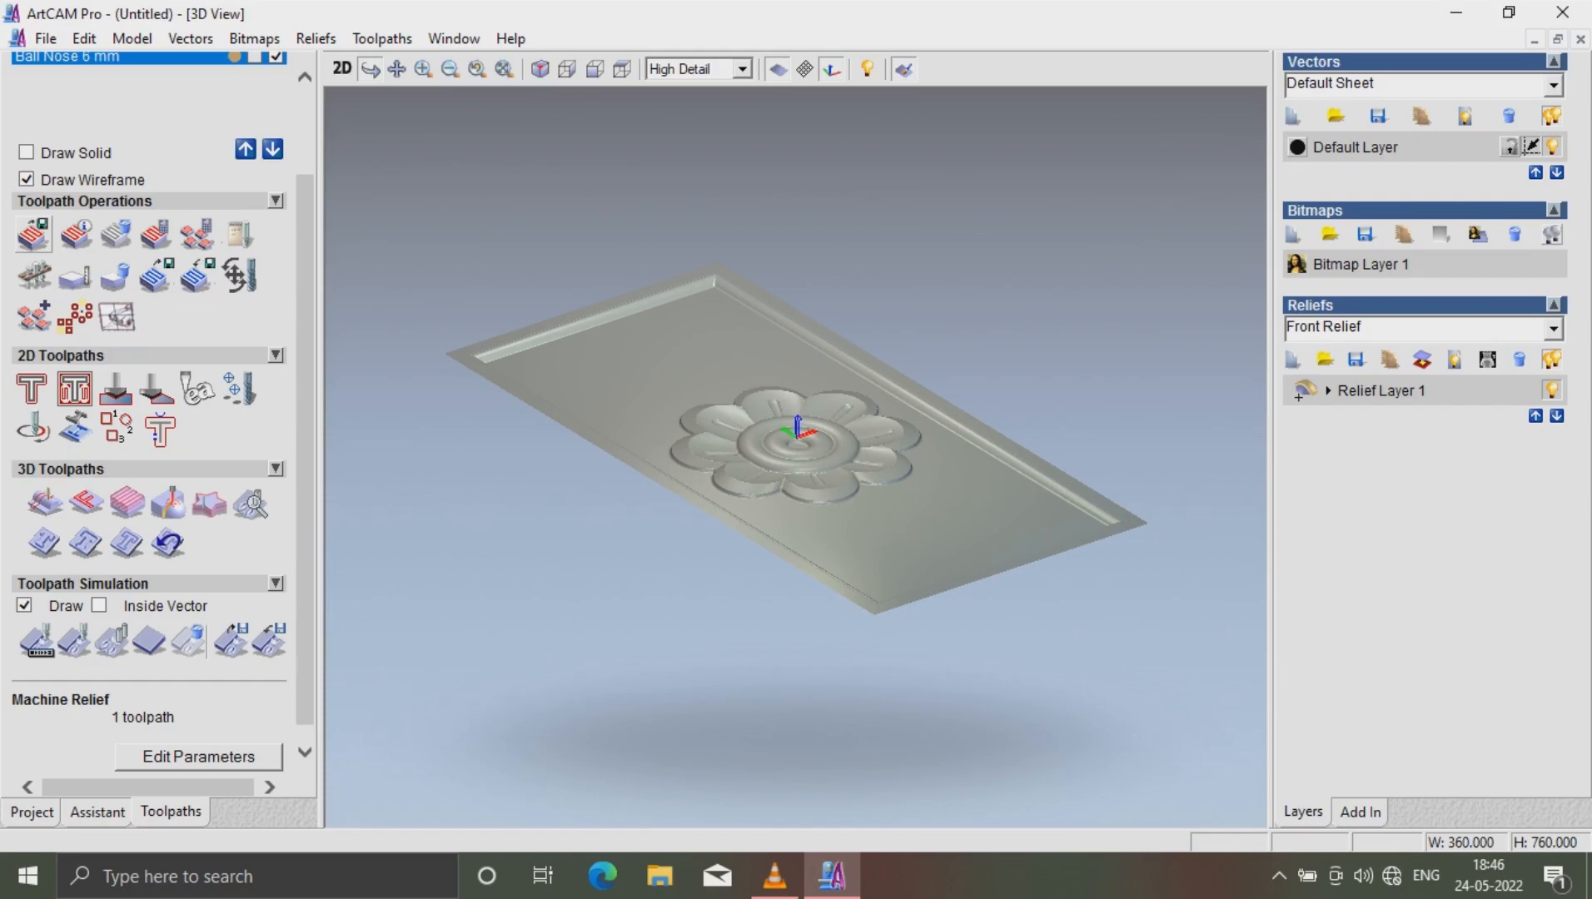
Save the model to the Desktop in ArtCAM Model (*.art) format, with a file name beginning "demo p"
click(45, 39)
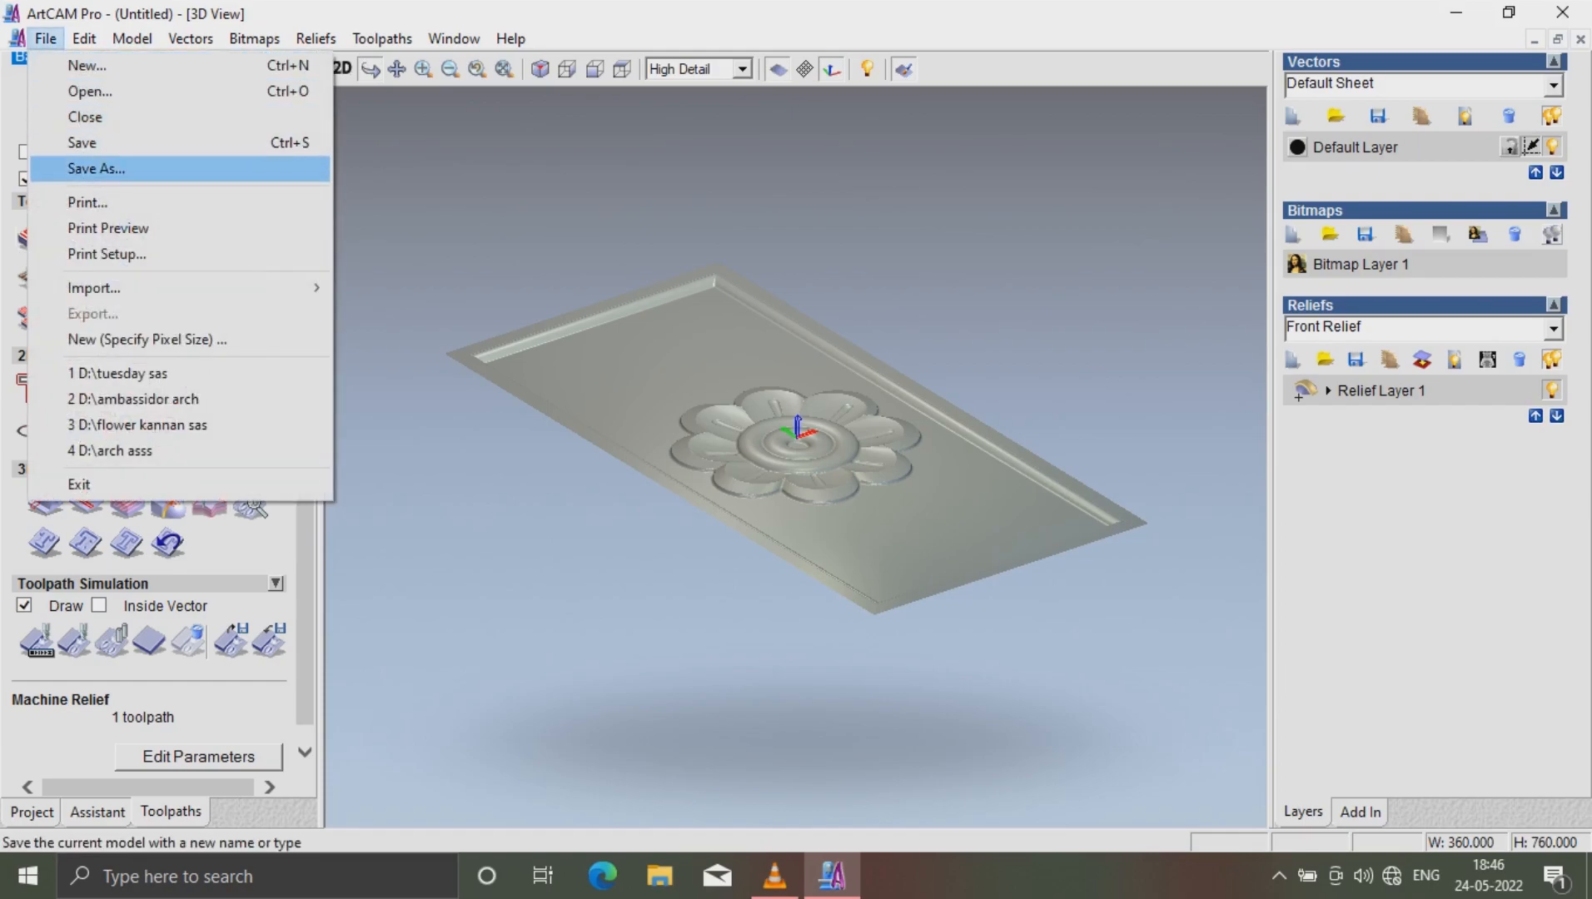
key(Return)
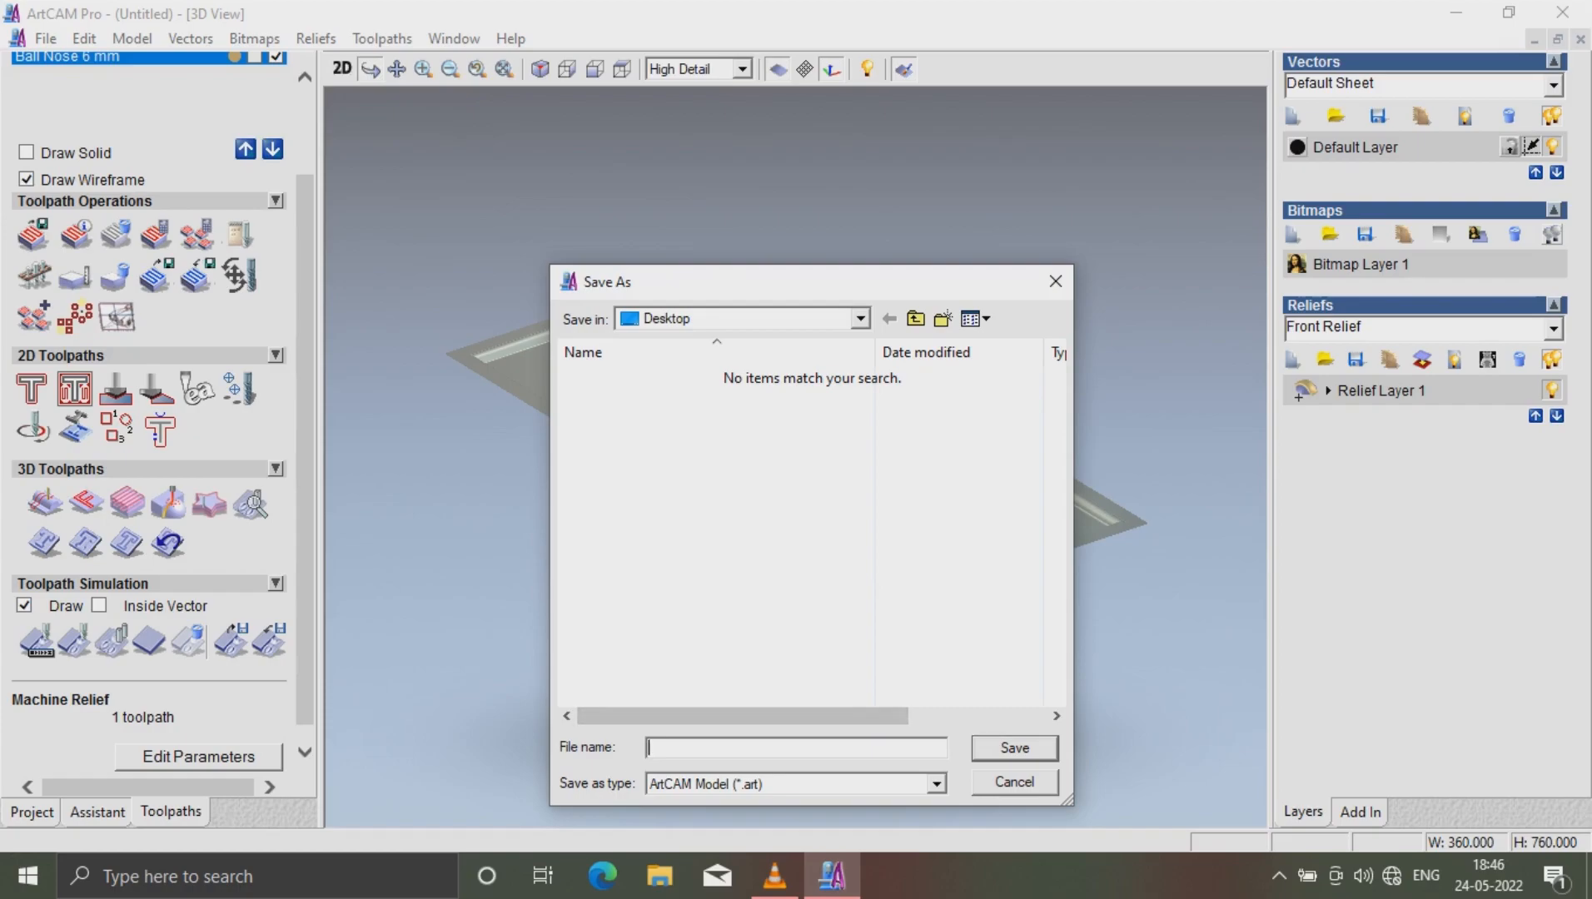
click(937, 784)
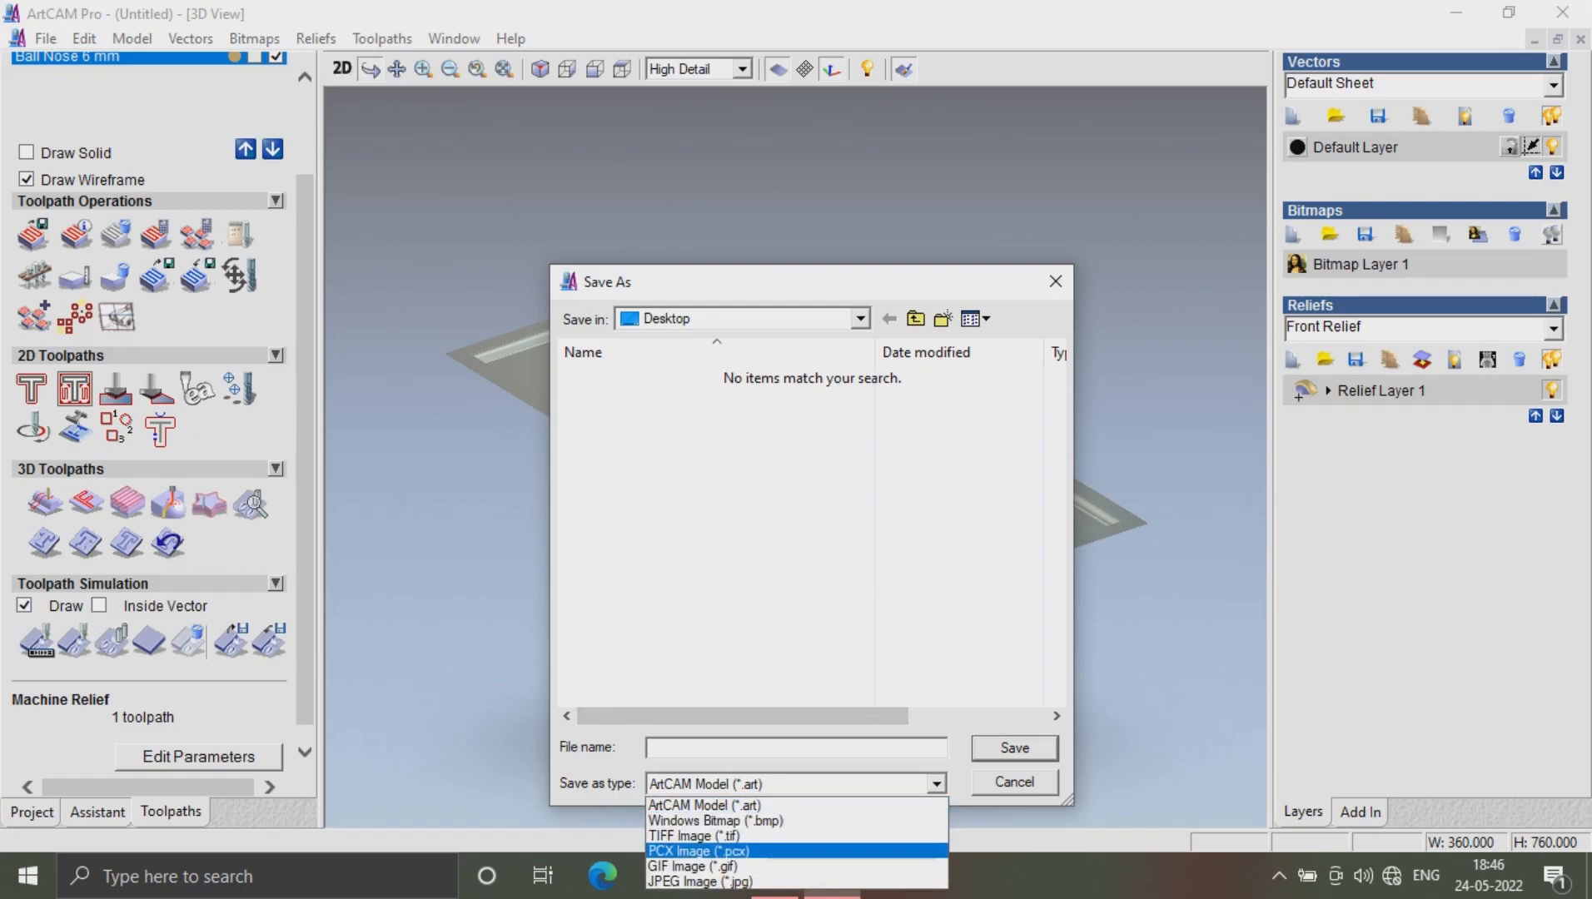
click(774, 805)
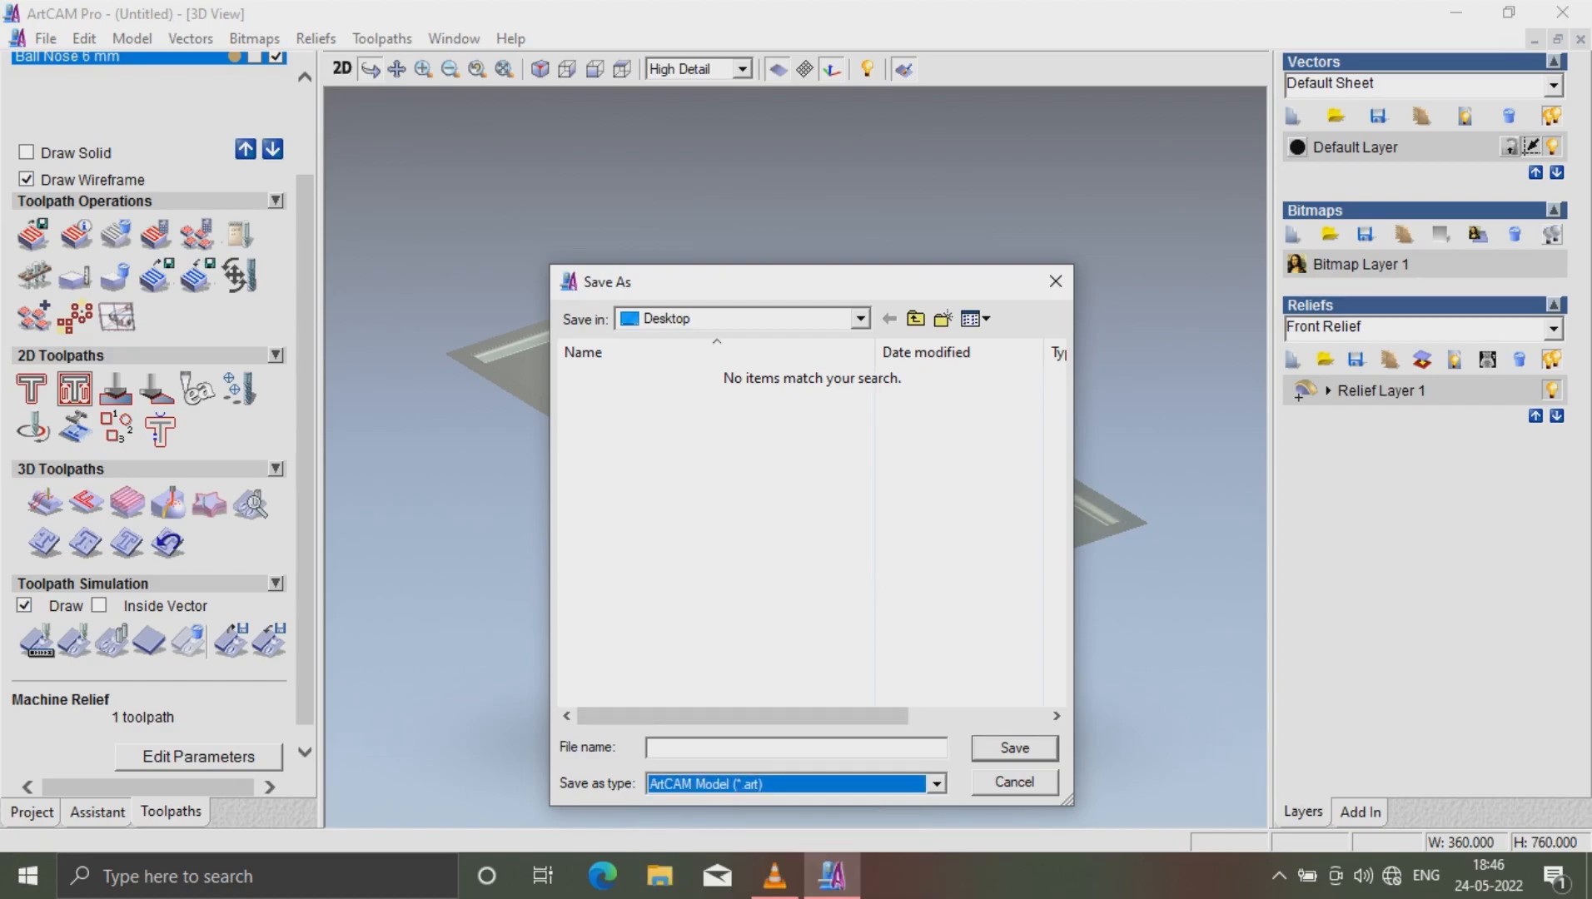
click(749, 747)
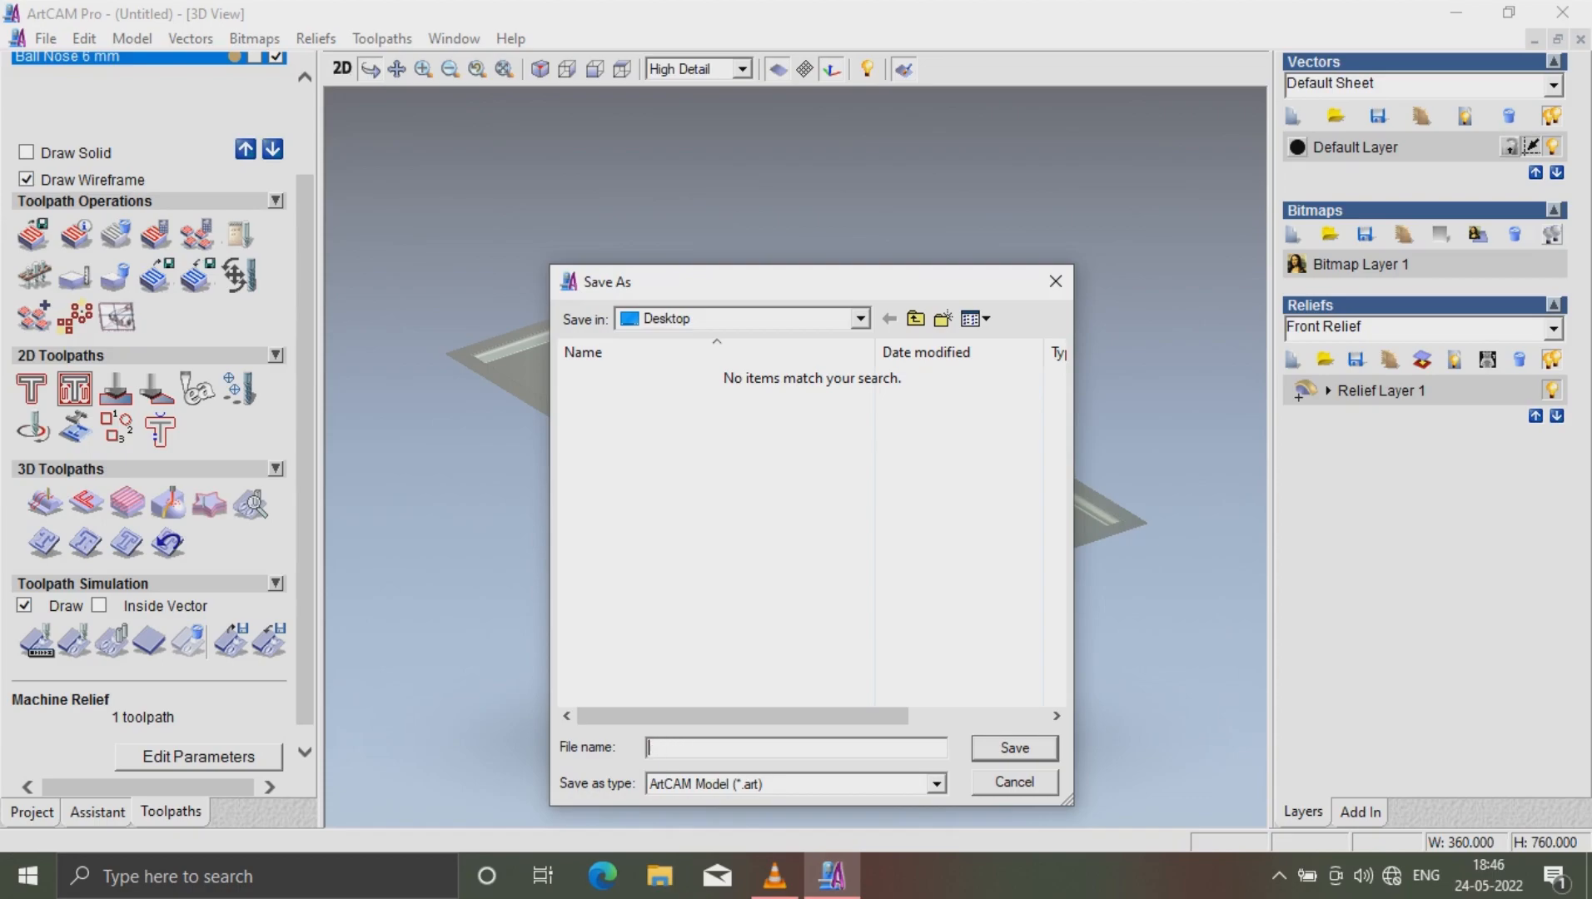
text(demo p)
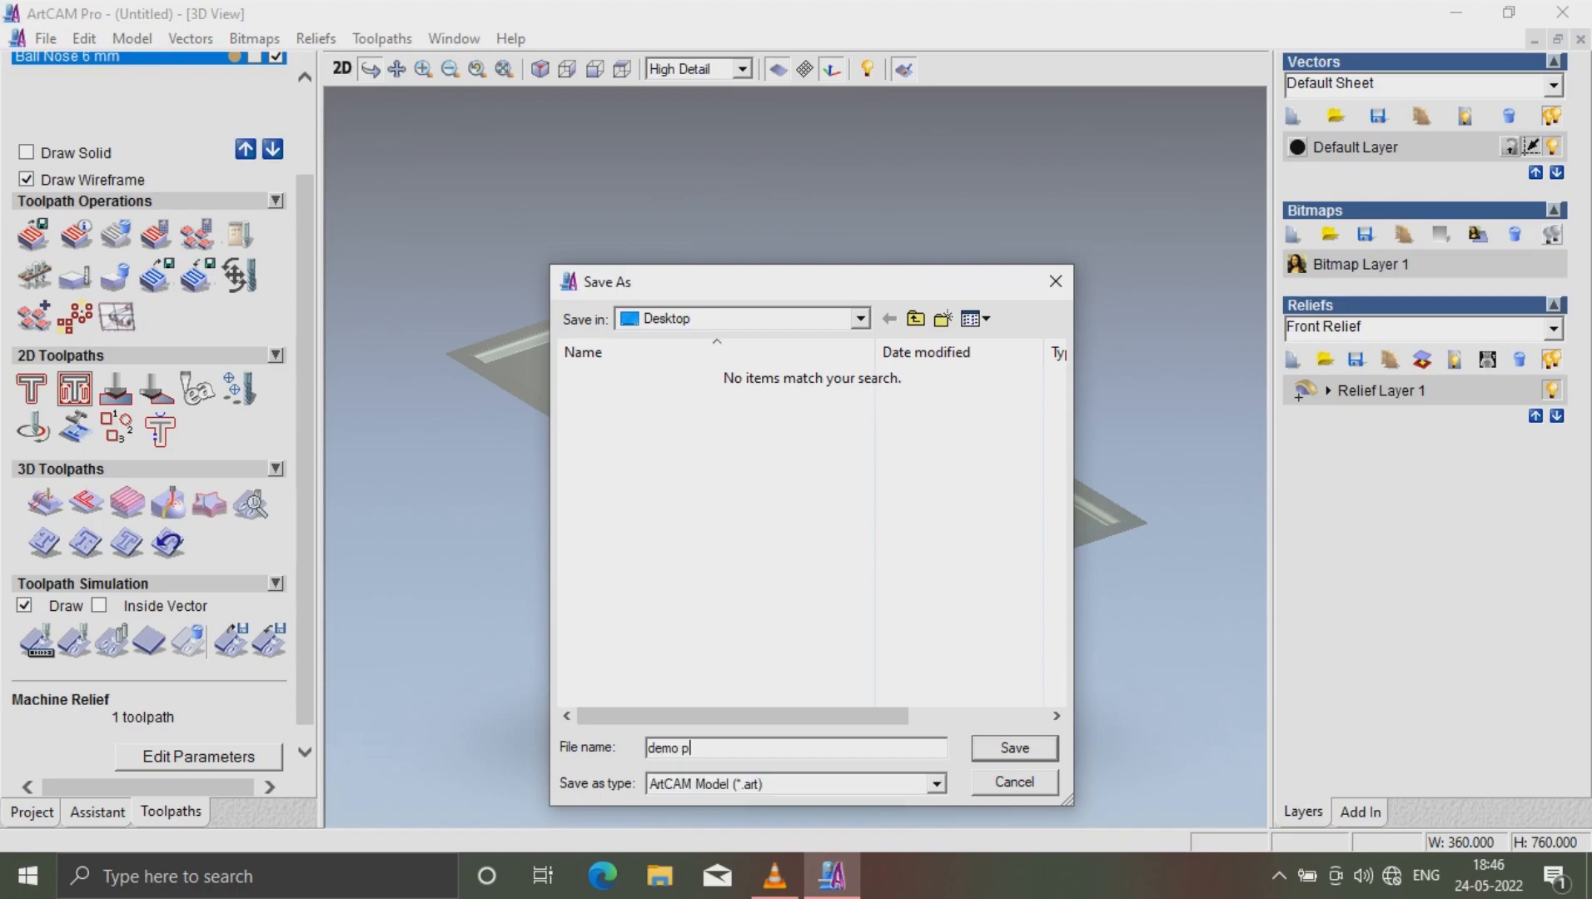